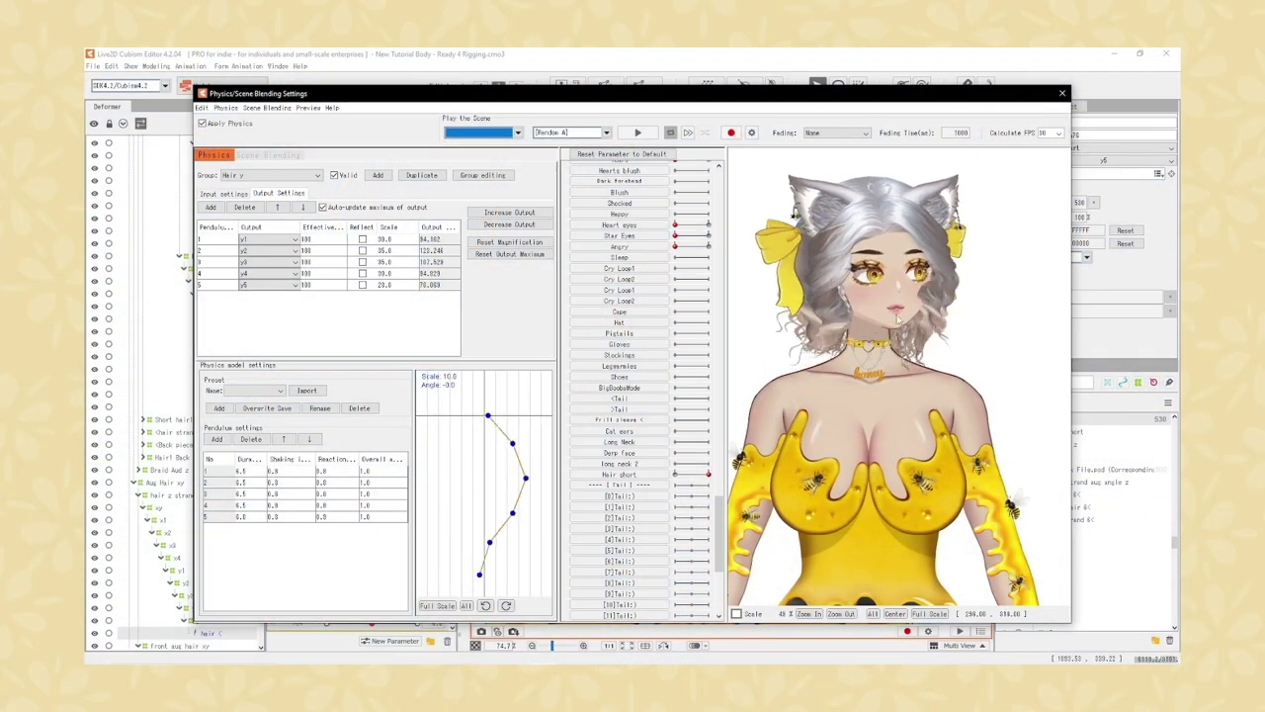
# Preview the hair physics by moving the model's head with Hair short on and with it off
pyautogui.moveTo(898, 318); pyautogui.dragTo(880, 235)
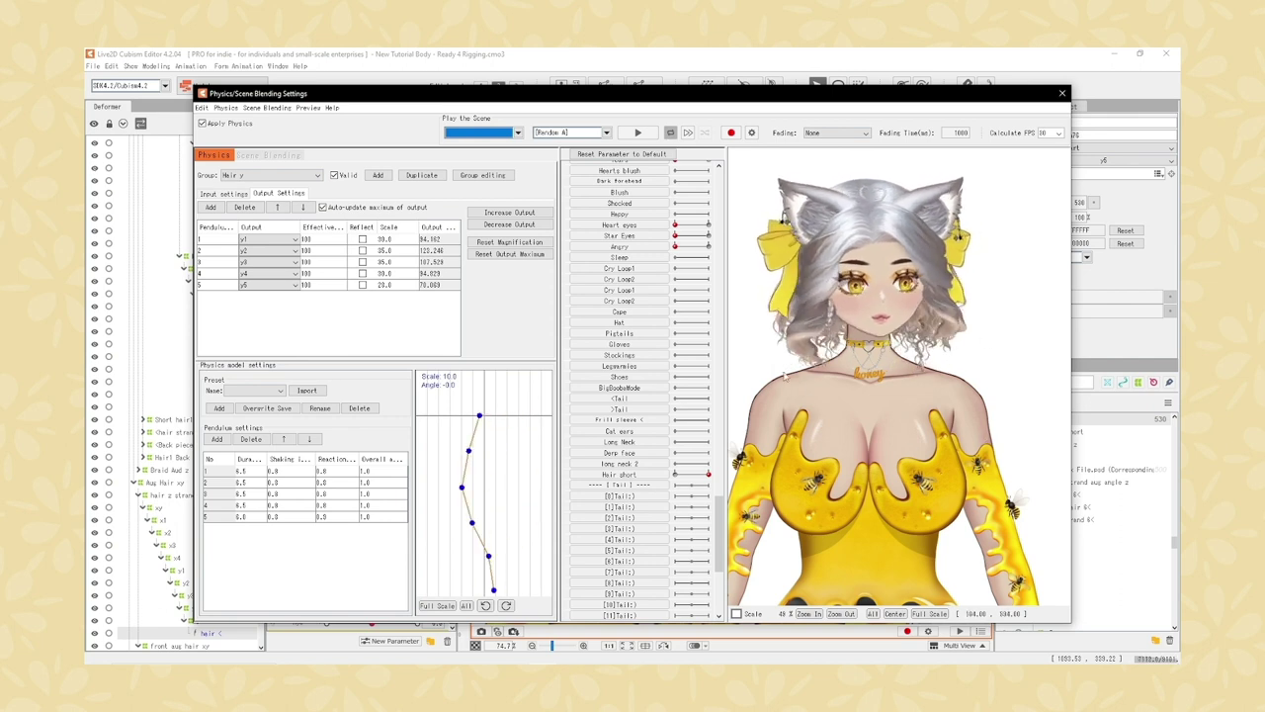
pyautogui.scroll(-2, 683, 431)
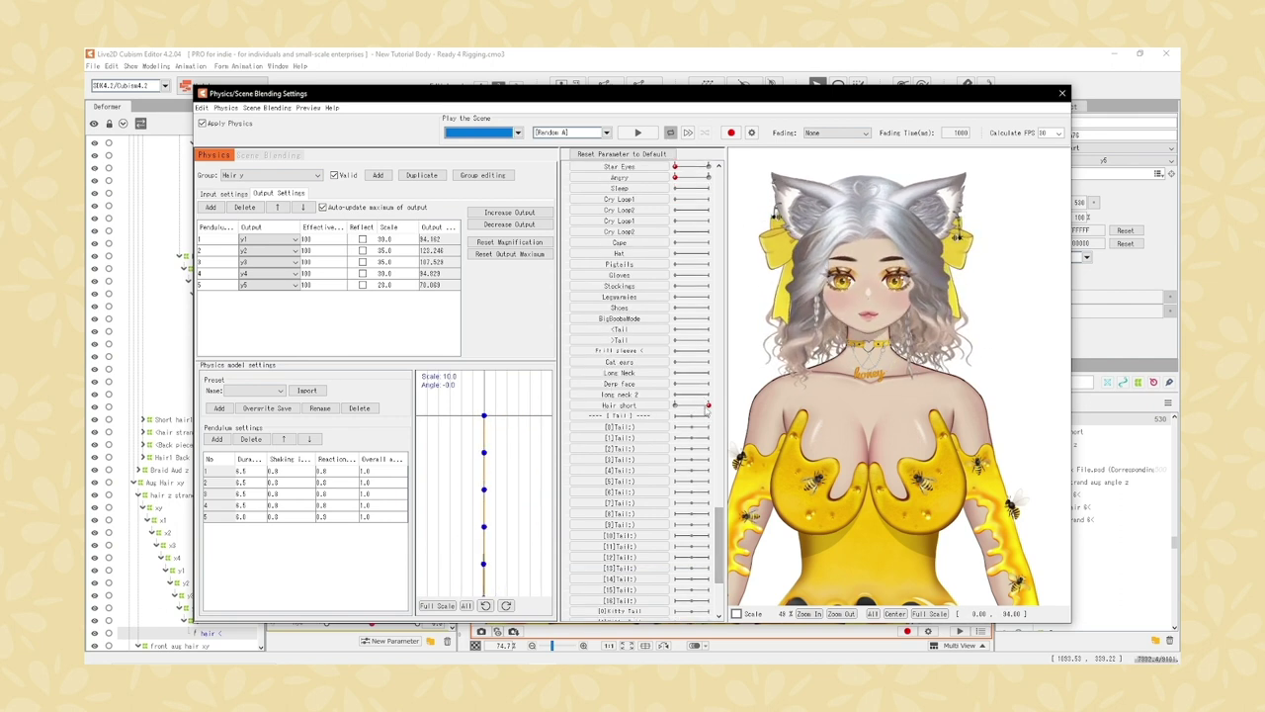
pyautogui.moveTo(706, 411); pyautogui.dragTo(666, 408)
pyautogui.moveTo(841, 444); pyautogui.dragTo(879, 510)
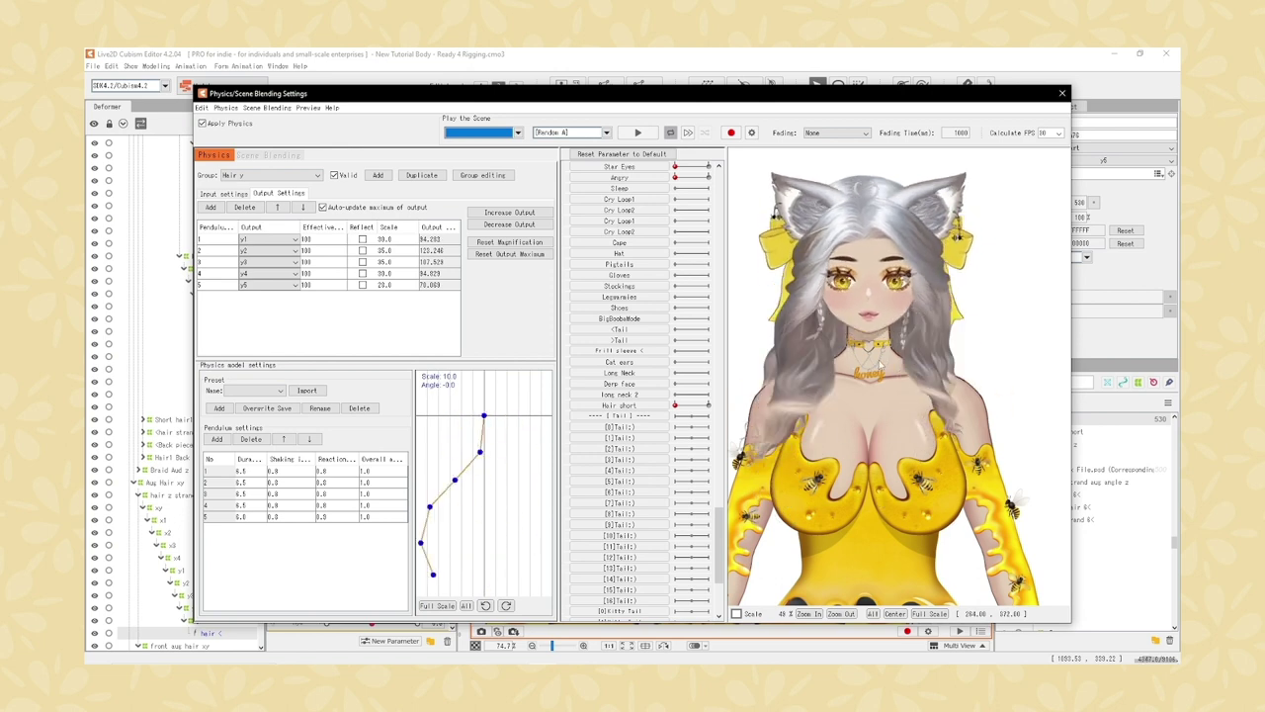
pyautogui.moveTo(953, 386); pyautogui.dragTo(921, 513)
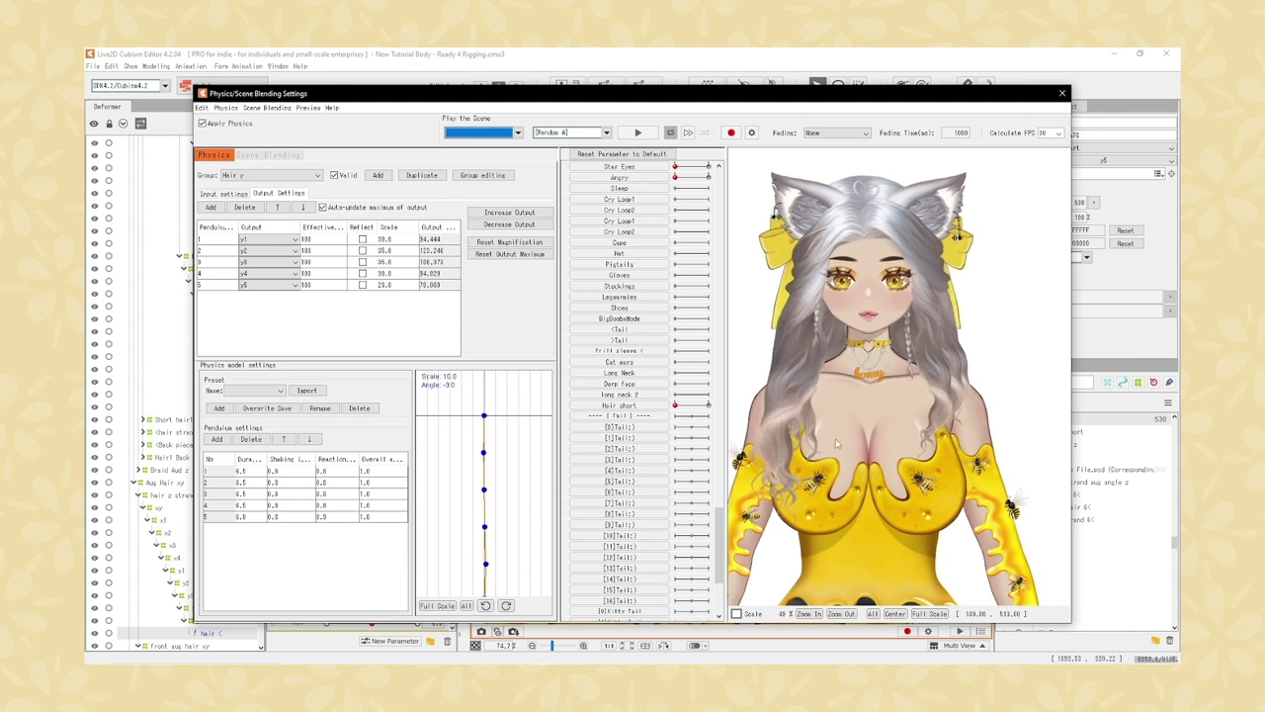
pyautogui.moveTo(846, 449); pyautogui.dragTo(955, 408)
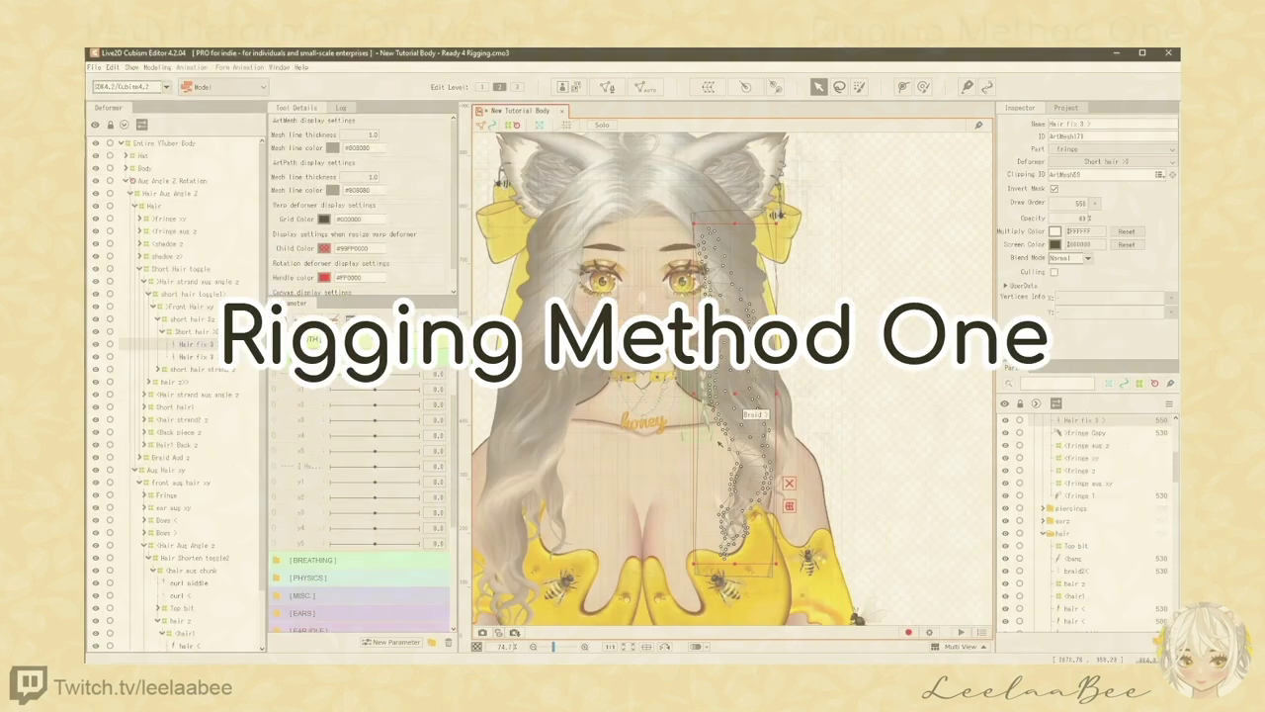
# Add another pendulum to the Hair x physics group
pyautogui.click(903, 87)
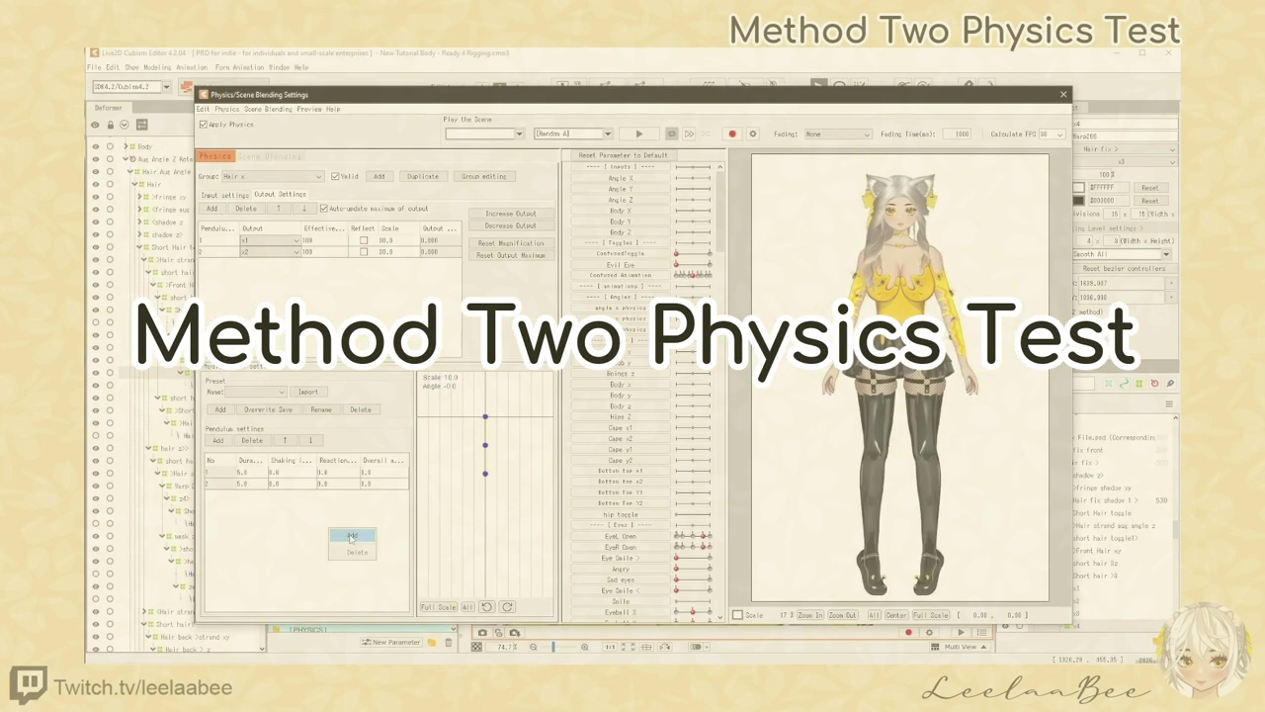
pyautogui.click(352, 536)
pyautogui.moveTo(287, 473)
pyautogui.mouseDown()
pyautogui.moveTo(286, 507)
pyautogui.moveTo(252, 508)
pyautogui.mouseUp()
pyautogui.moveTo(399, 240); pyautogui.dragTo(399, 275)
pyautogui.scroll(5, 890, 296)
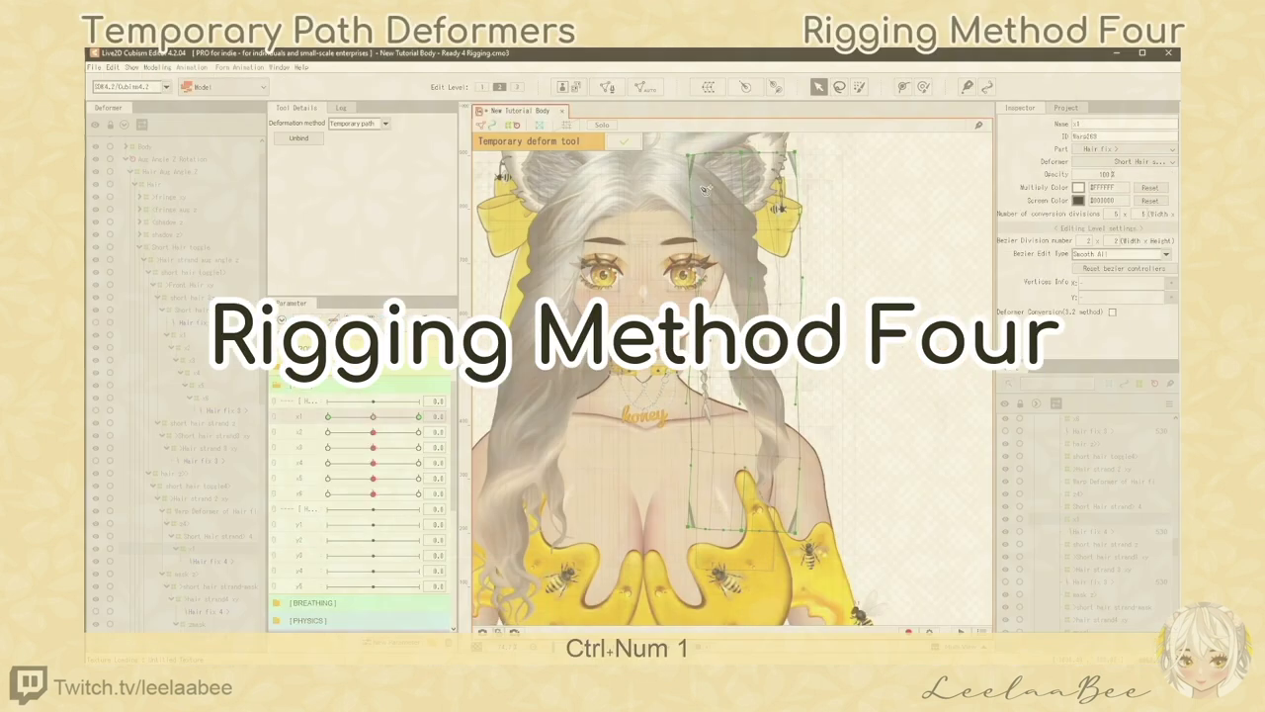
# Undo the last two changes made with the temporary path deform tool
pyautogui.hotkey('ctrl', 'z')
pyautogui.hotkey('ctrl', 'z')
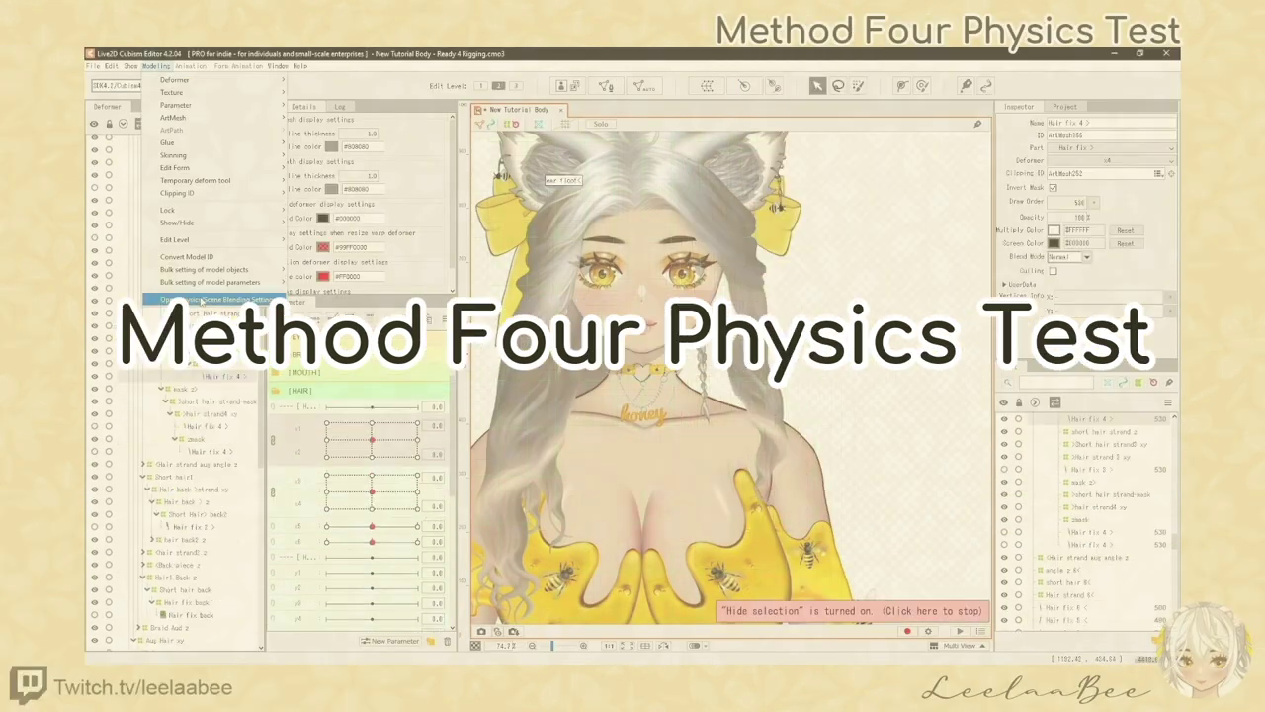
# Open the Physics/Scene Blending Settings, set Hair short to its maximum and preview the hair physics on the model
pyautogui.click(201, 299)
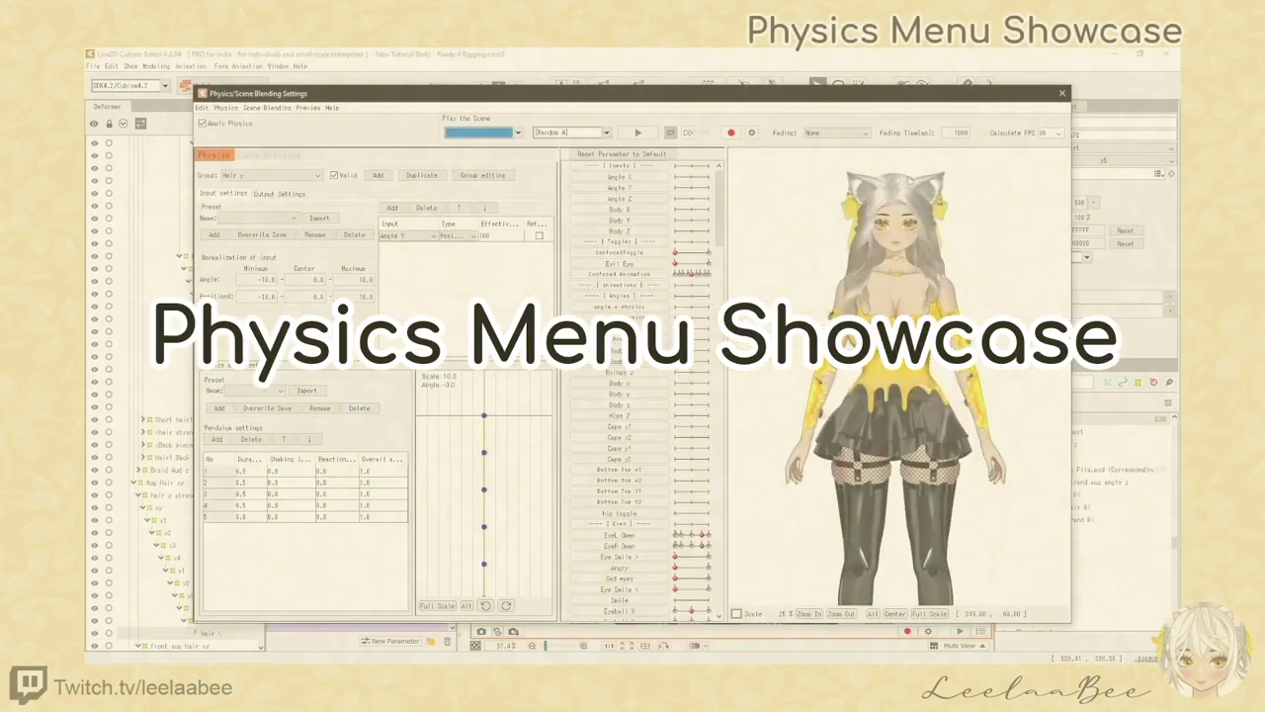
pyautogui.moveTo(719, 272); pyautogui.dragTo(718, 541)
pyautogui.click(709, 416)
pyautogui.moveTo(887, 465)
pyautogui.mouseDown()
pyautogui.moveTo(852, 474)
pyautogui.moveTo(894, 475)
pyautogui.moveTo(872, 481)
pyautogui.mouseUp()
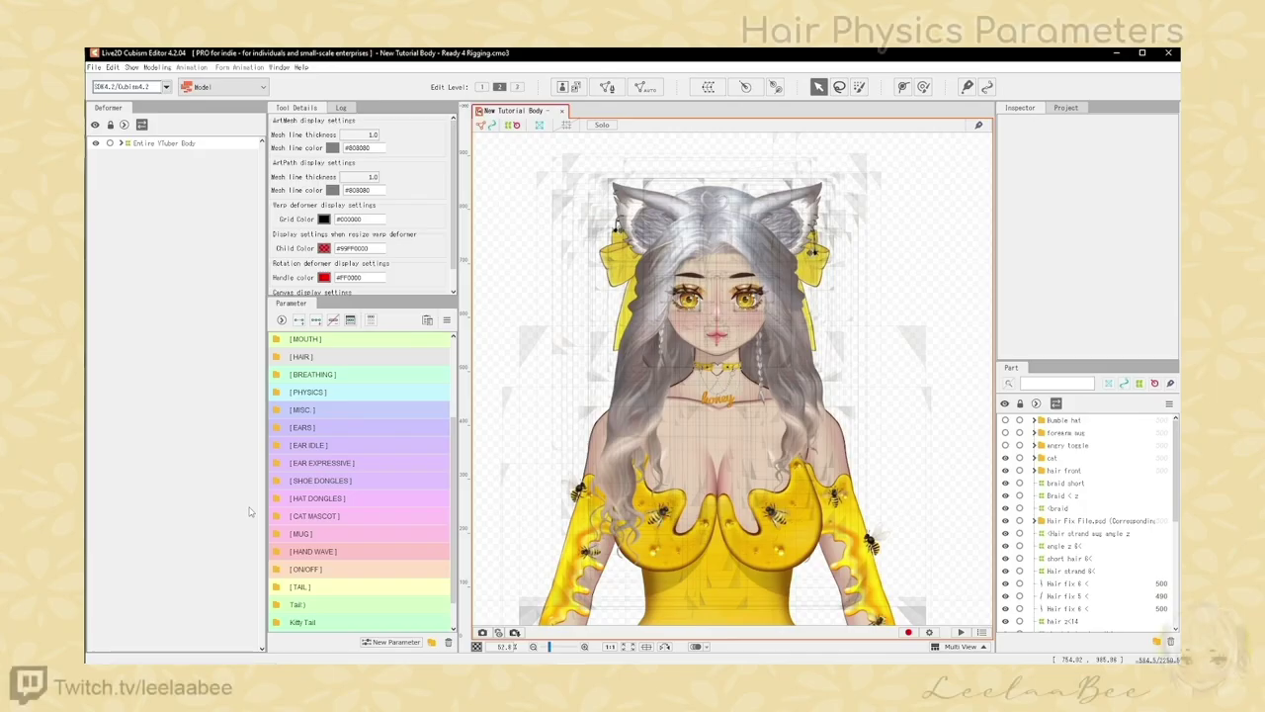
# Expand the [HAIR] parameter folder and inspect the range settings of x1 and y1
pyautogui.click(277, 357)
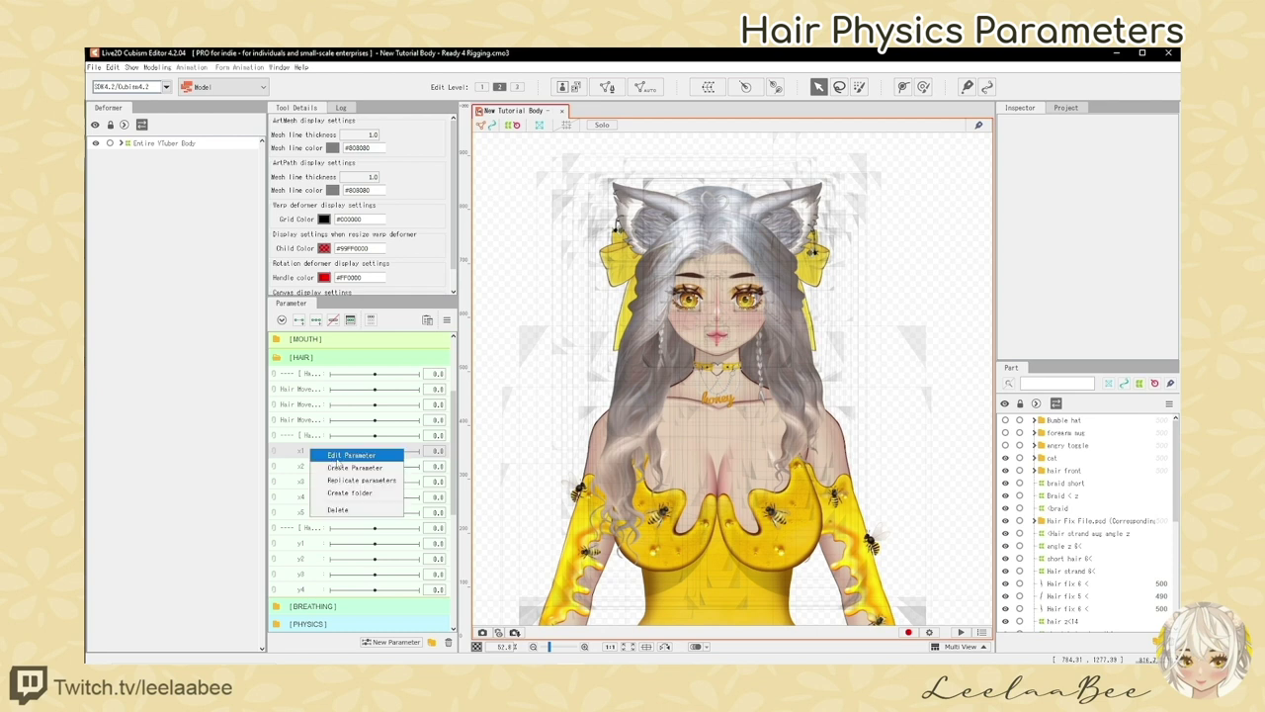
pyautogui.click(346, 455)
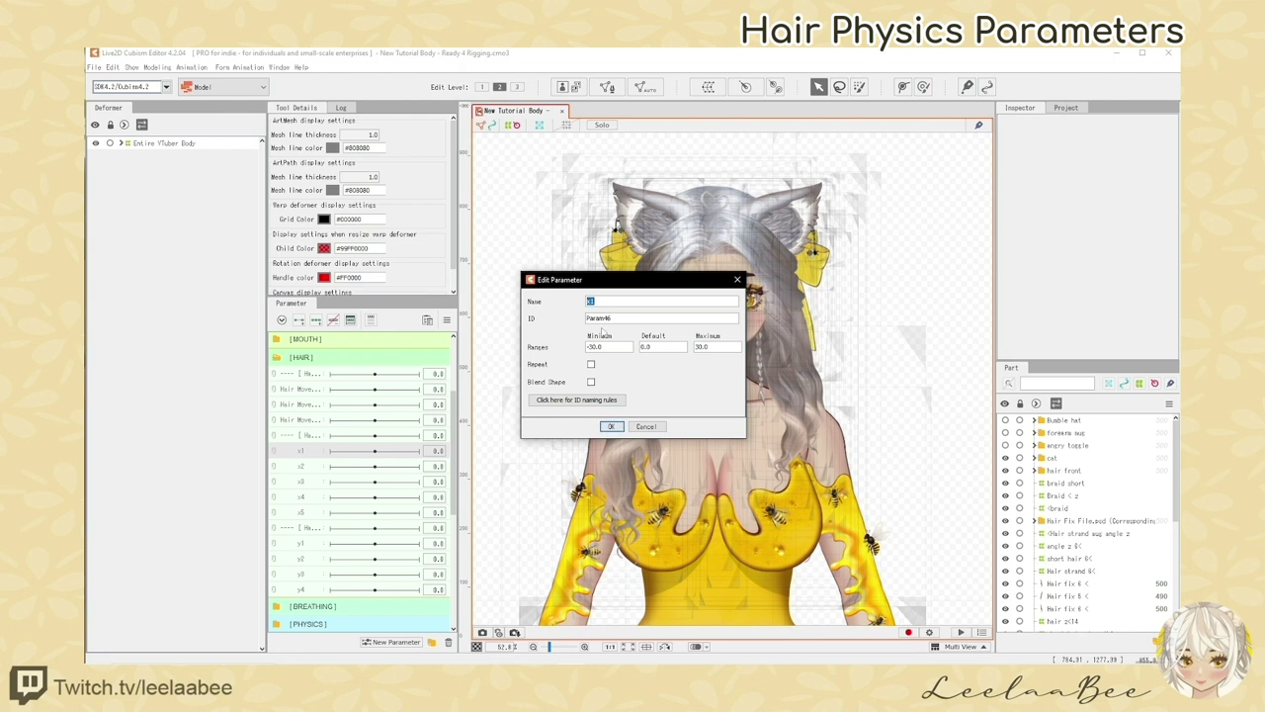
pyautogui.click(648, 426)
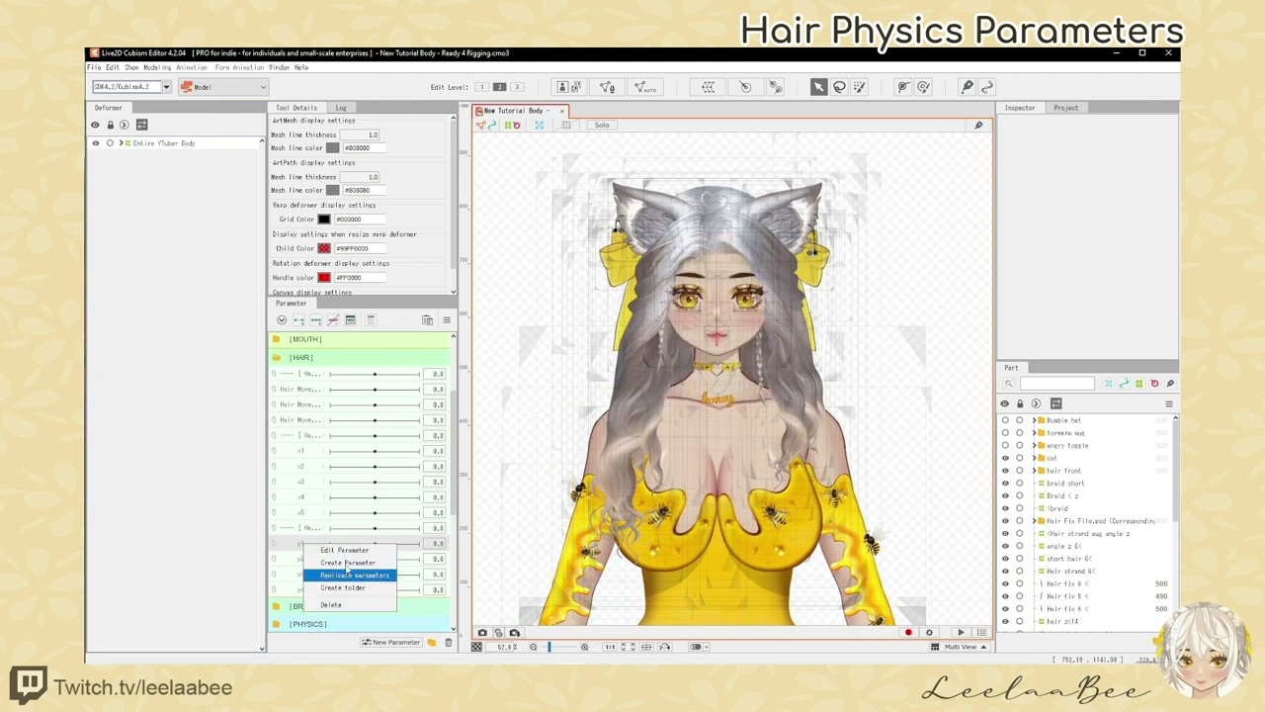
pyautogui.click(347, 562)
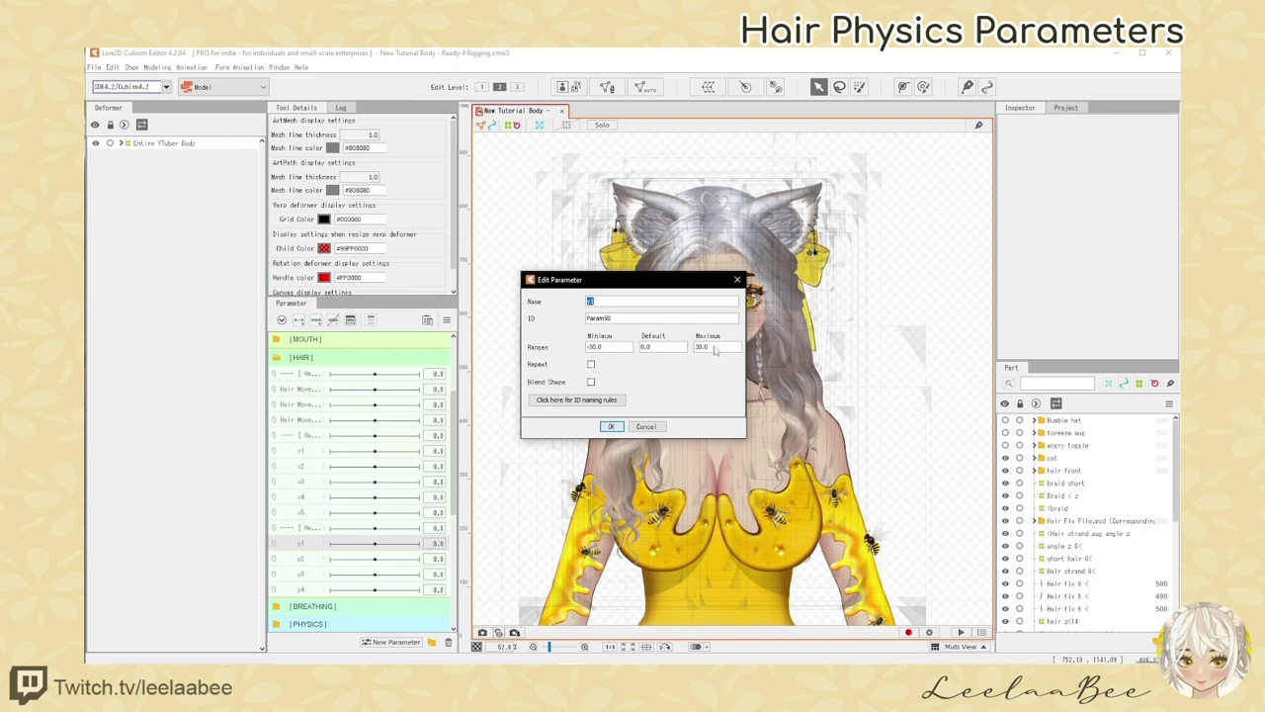
pyautogui.click(648, 427)
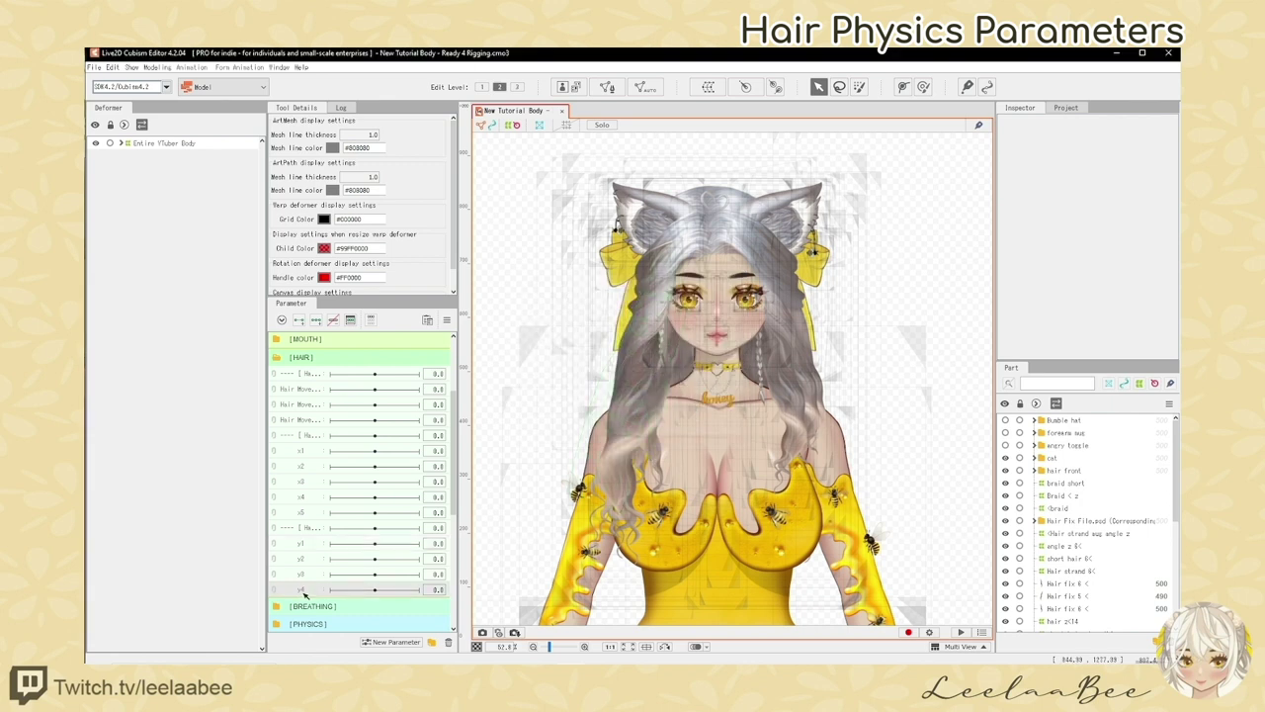
# Replicate the y4 hair parameter and rename the copy y5
pyautogui.click(342, 623)
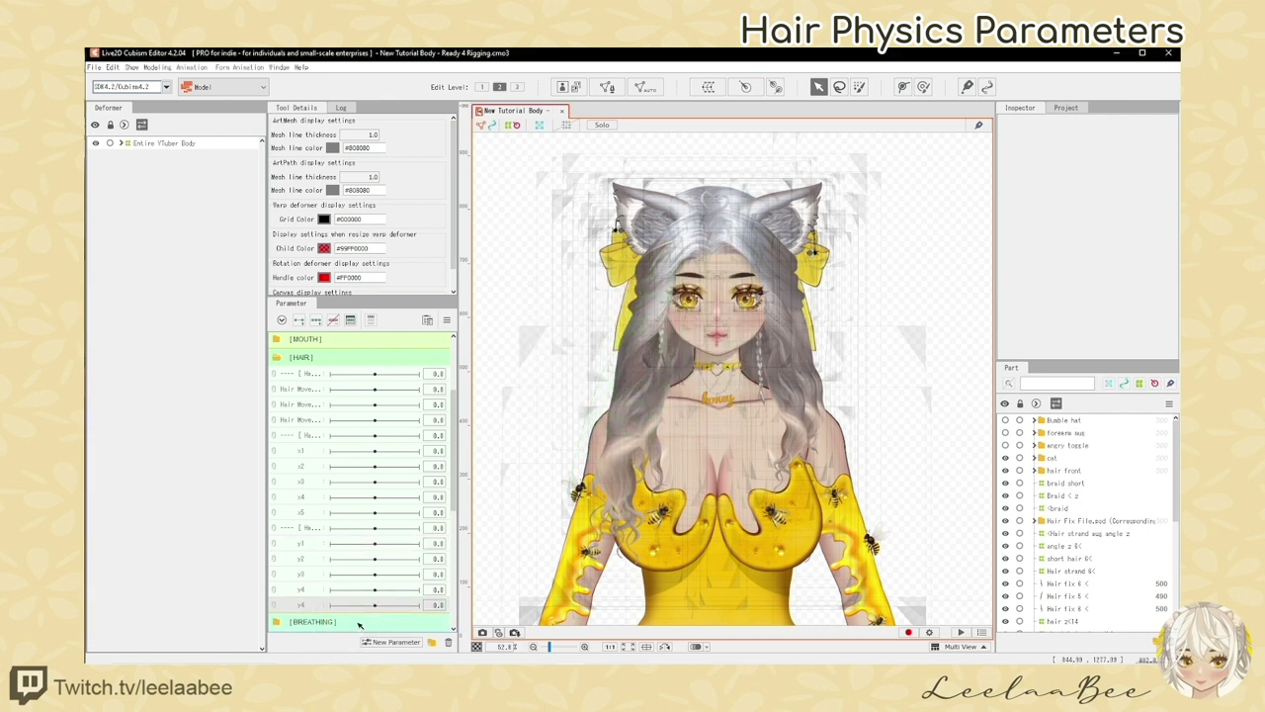
pyautogui.click(348, 602)
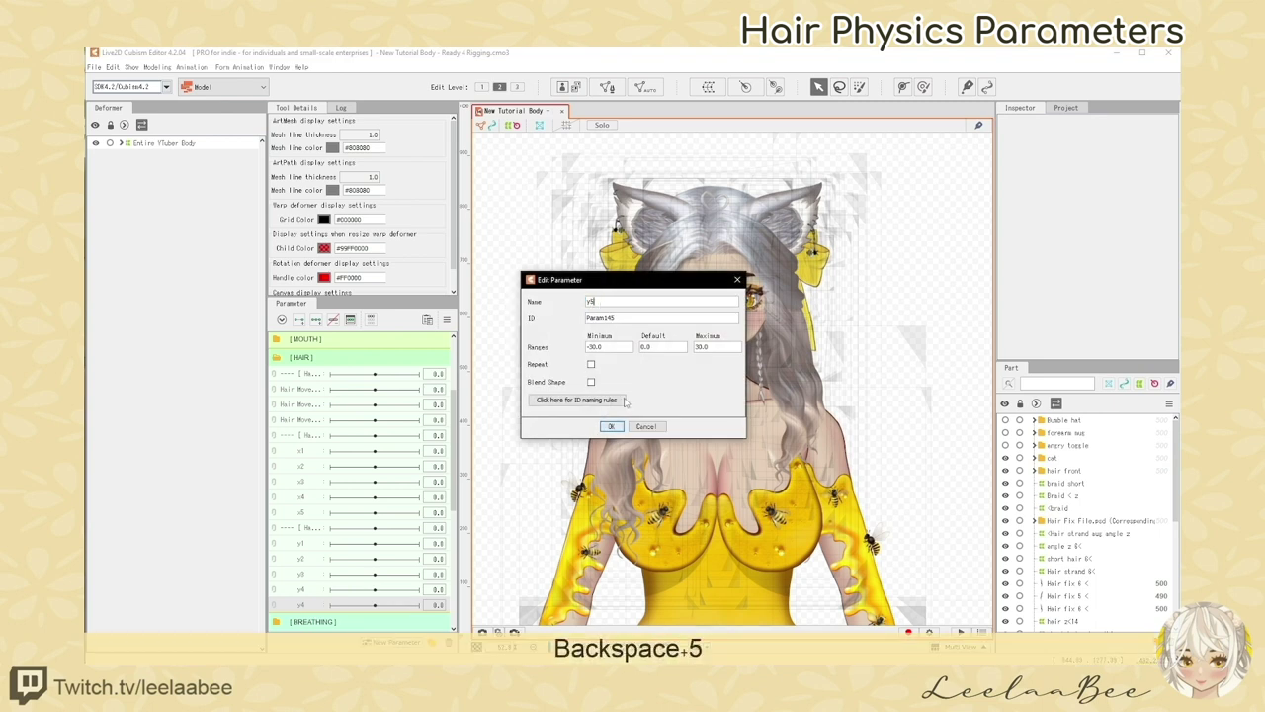
pyautogui.click(616, 427)
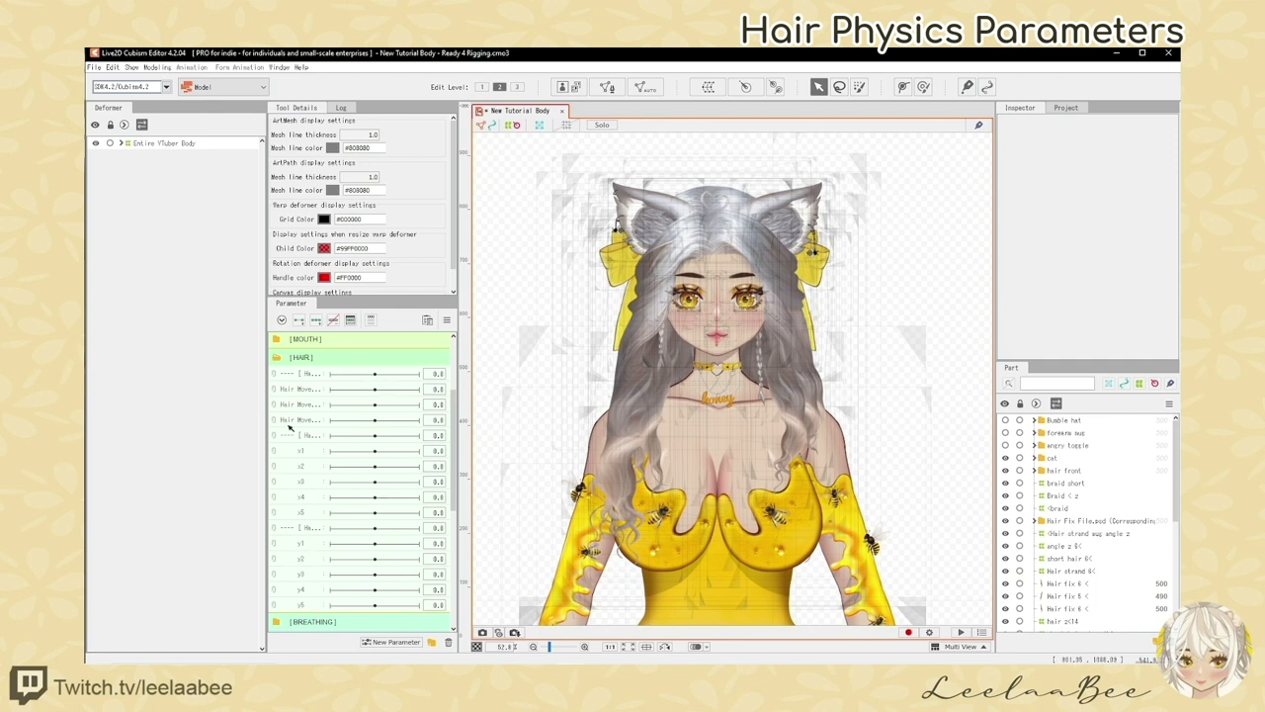
# Delete the three Hair Move parameters from the [HAIR] folder
pyautogui.click(294, 435)
pyautogui.keyDown('shift'); pyautogui.click(308, 450); pyautogui.keyUp('shift')
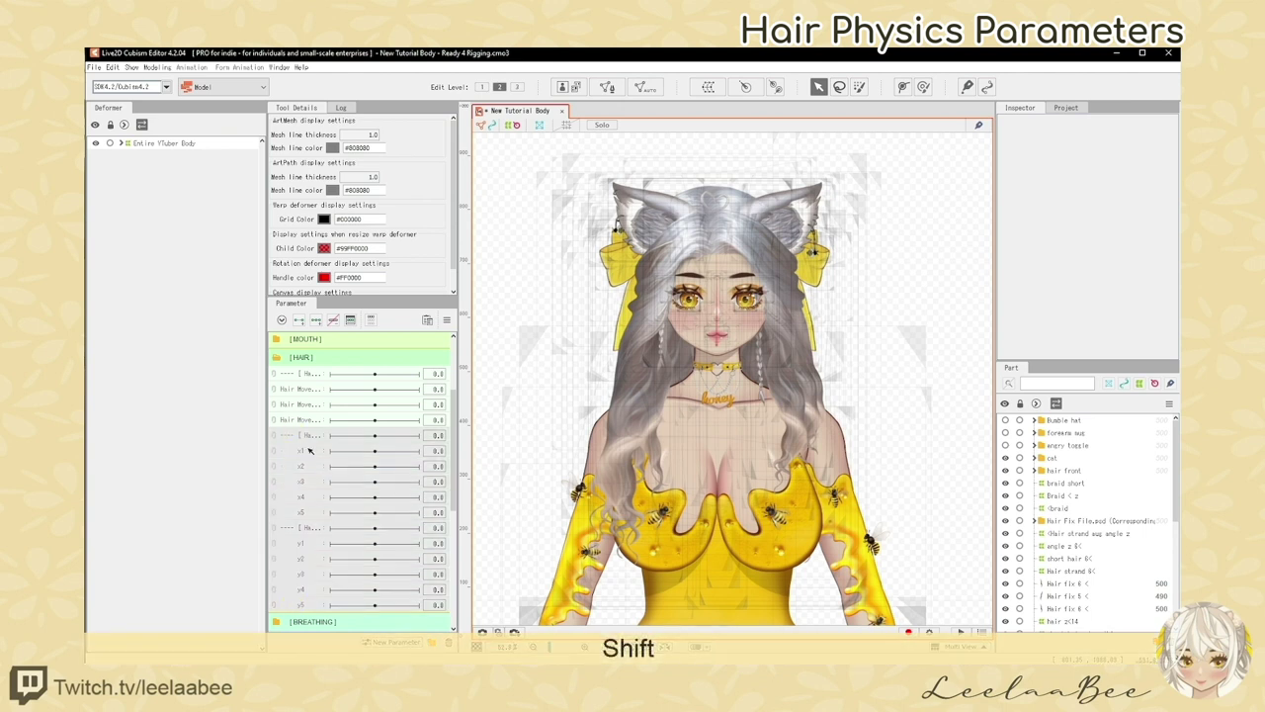
pyautogui.click(297, 389)
pyautogui.rightClick(298, 389)
pyautogui.press('Escape')
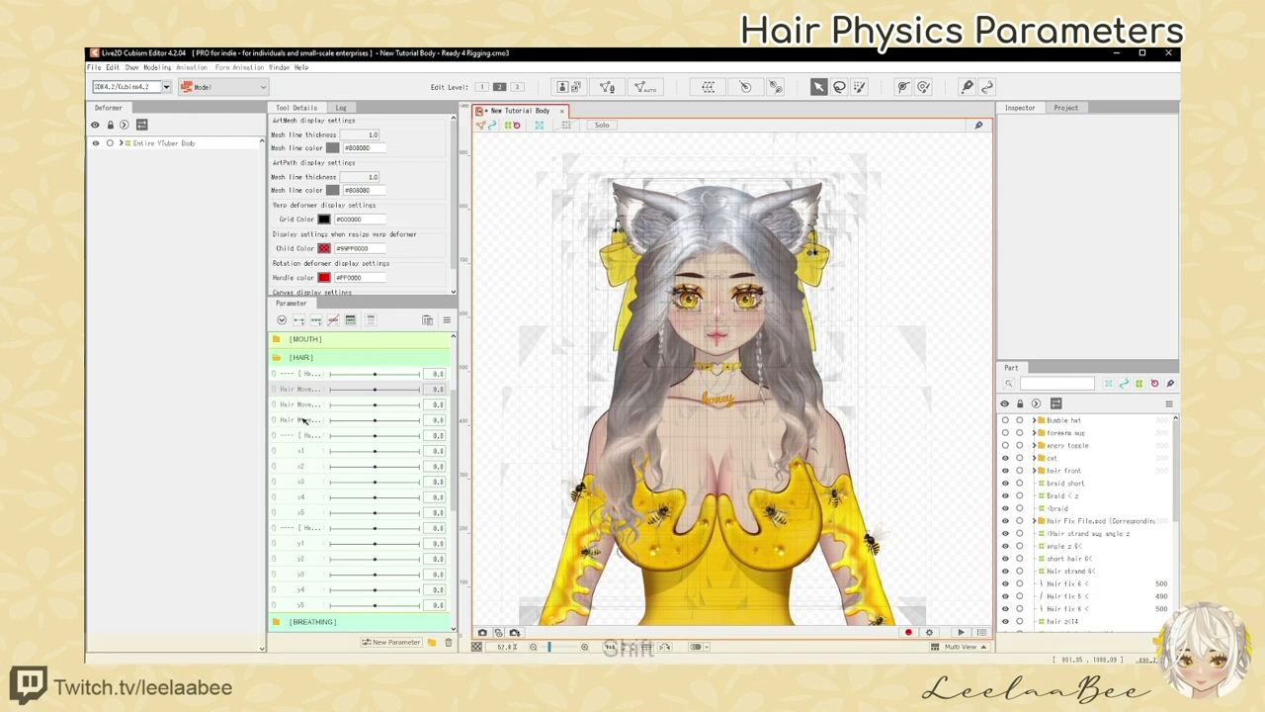
pyautogui.keyDown('shift'); pyautogui.click(302, 419); pyautogui.keyUp('shift')
pyautogui.rightClick(310, 405)
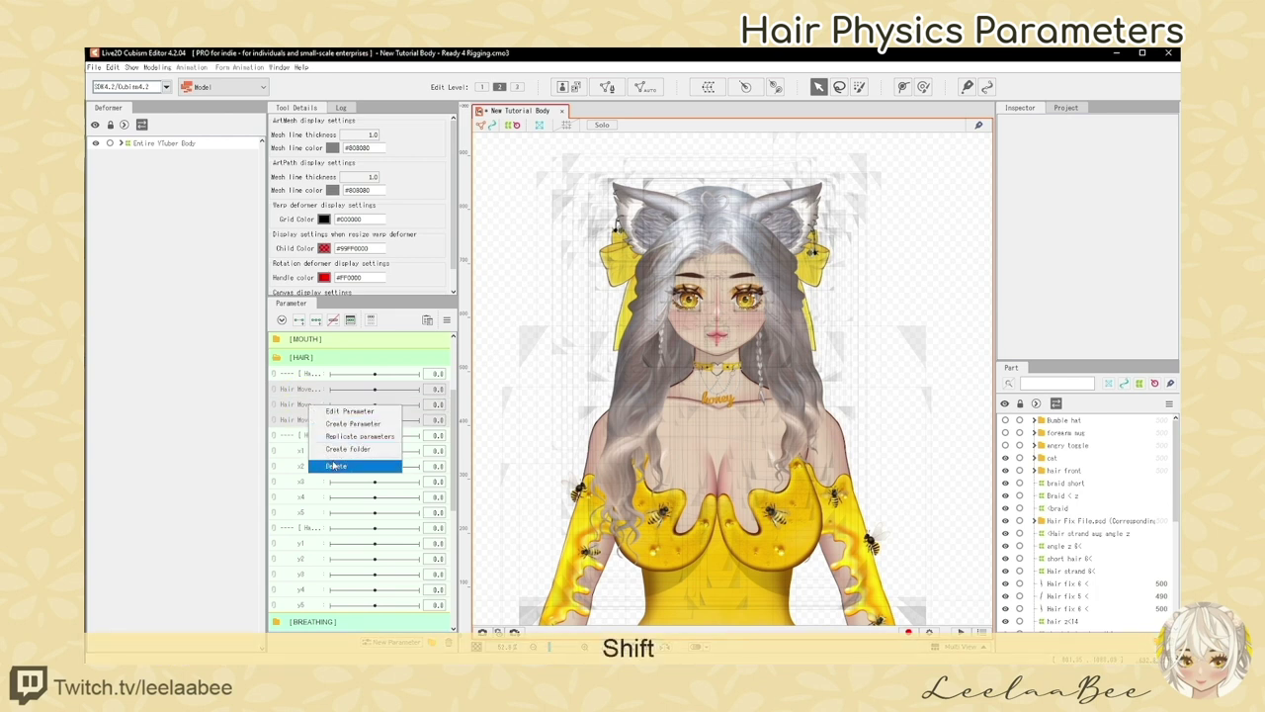
pyautogui.click(336, 466)
pyautogui.click(613, 376)
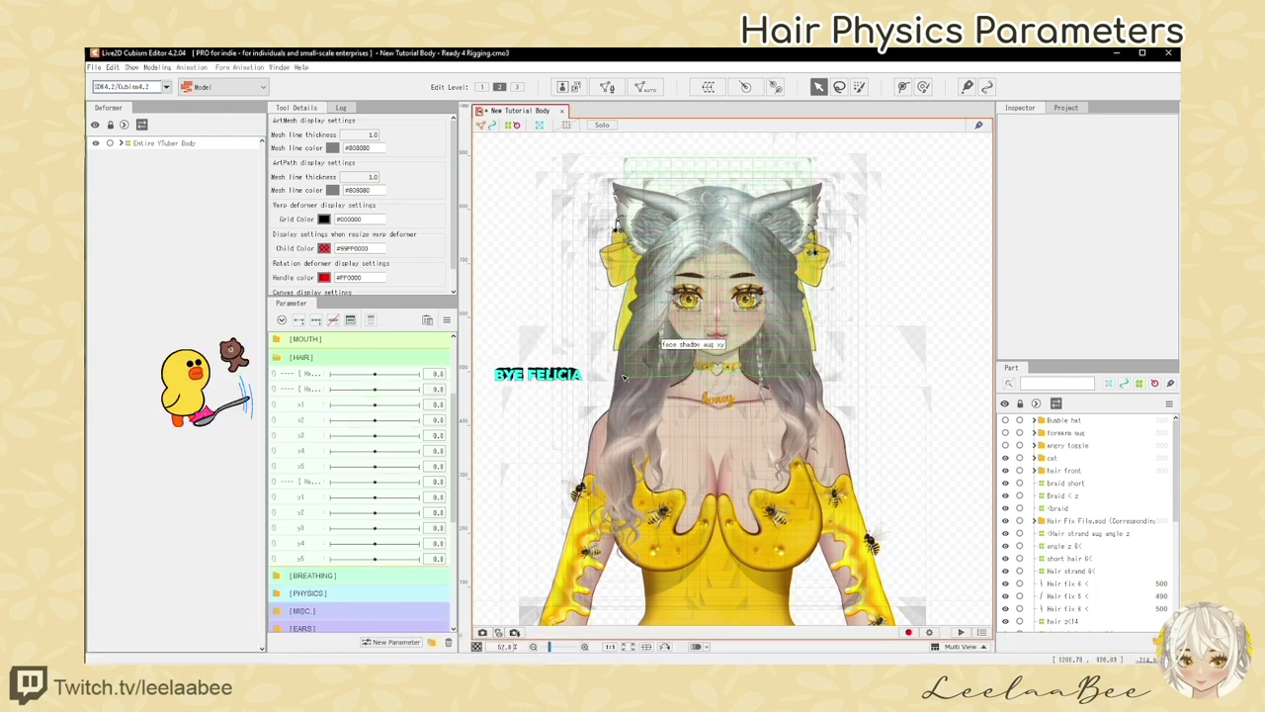
# Delete the leftover first divider from the [HAIR] folder and select the remaining x1–x5 and y1–y5 parameters
pyautogui.rightClick(305, 372)
pyautogui.click(330, 433)
pyautogui.click(608, 375)
pyautogui.click(296, 377)
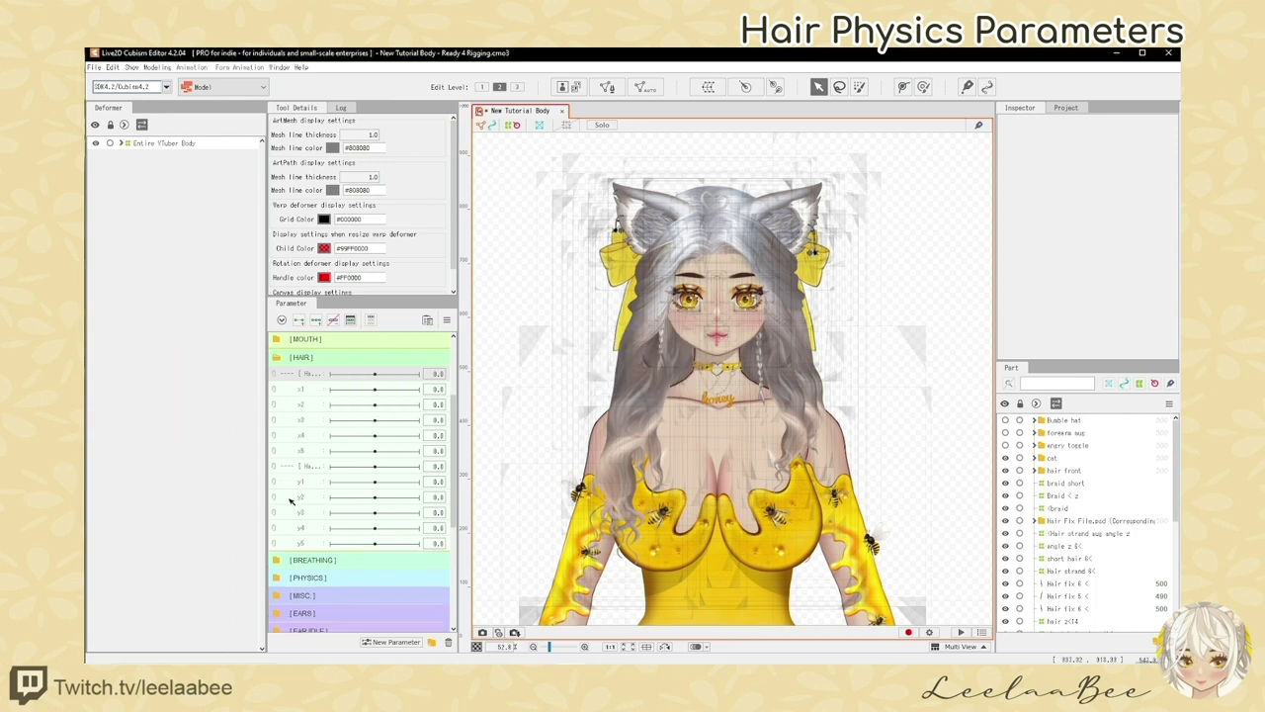
pyautogui.keyDown('shift'); pyautogui.click(307, 543); pyautogui.keyUp('shift')
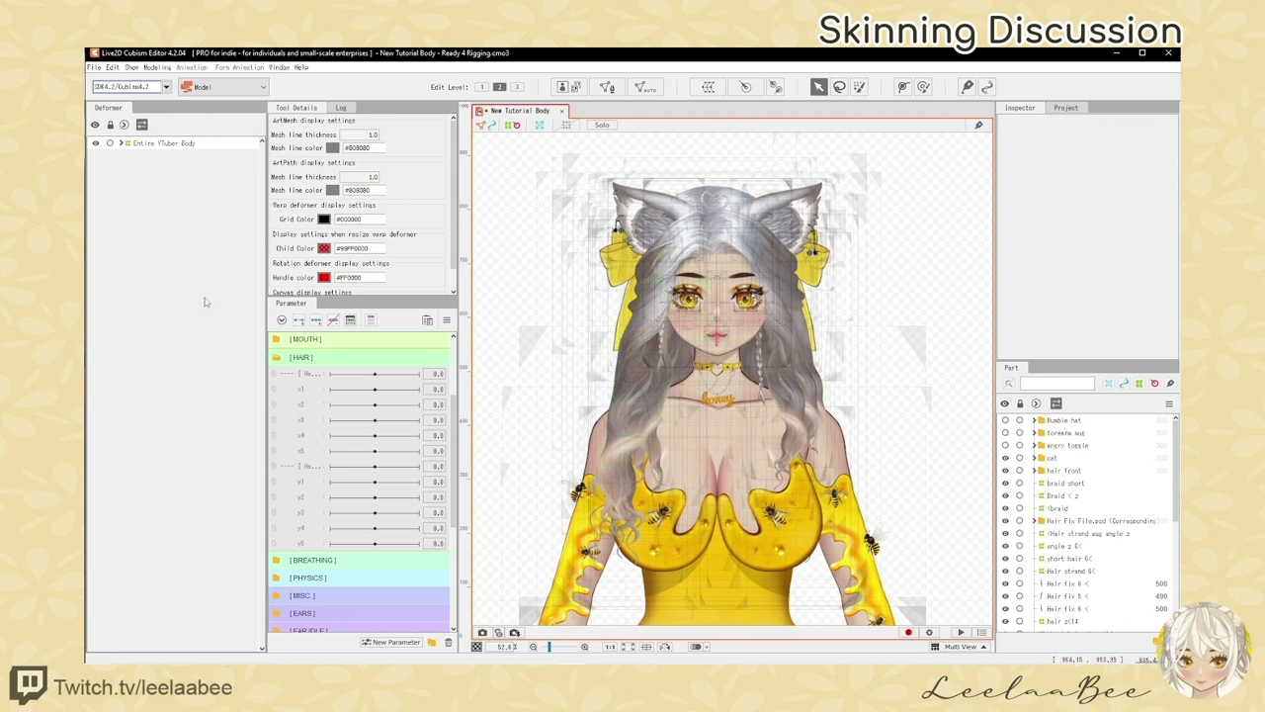
# Expand the Entire VTuber Body deformer and view the automatic mesh generator's presets for the "hair <" mesh
pyautogui.click(122, 143)
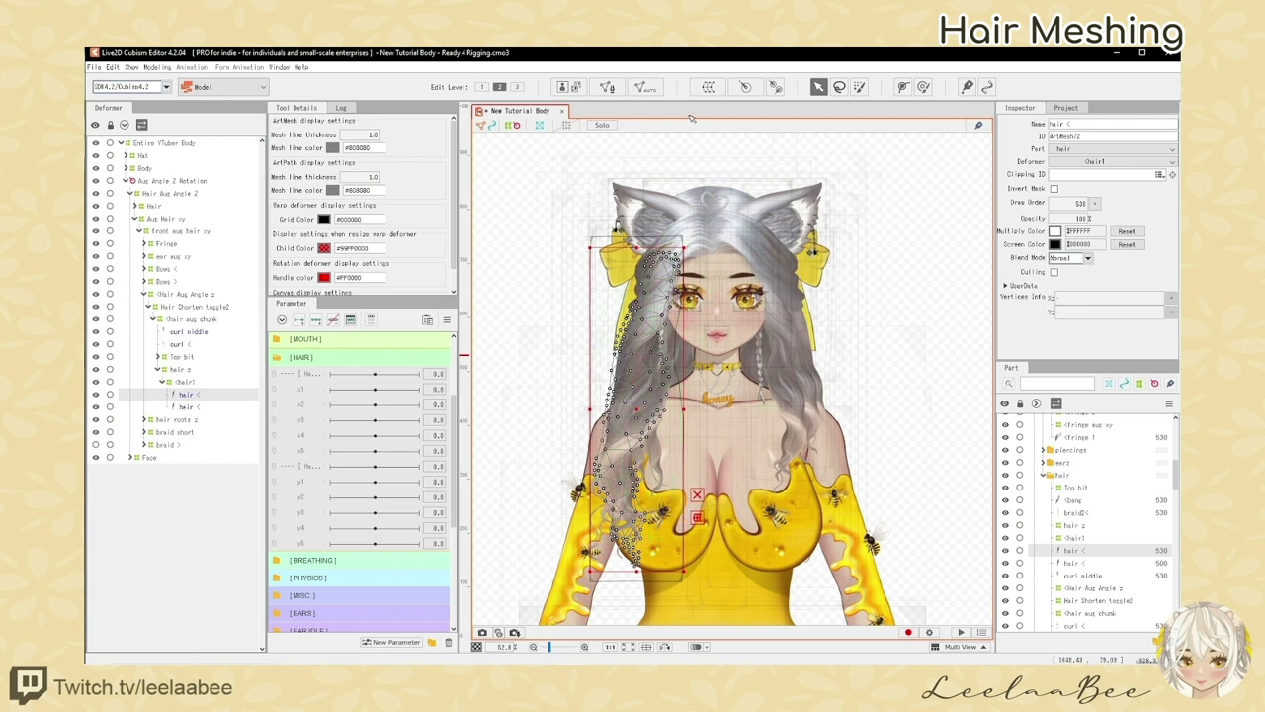
pyautogui.click(644, 87)
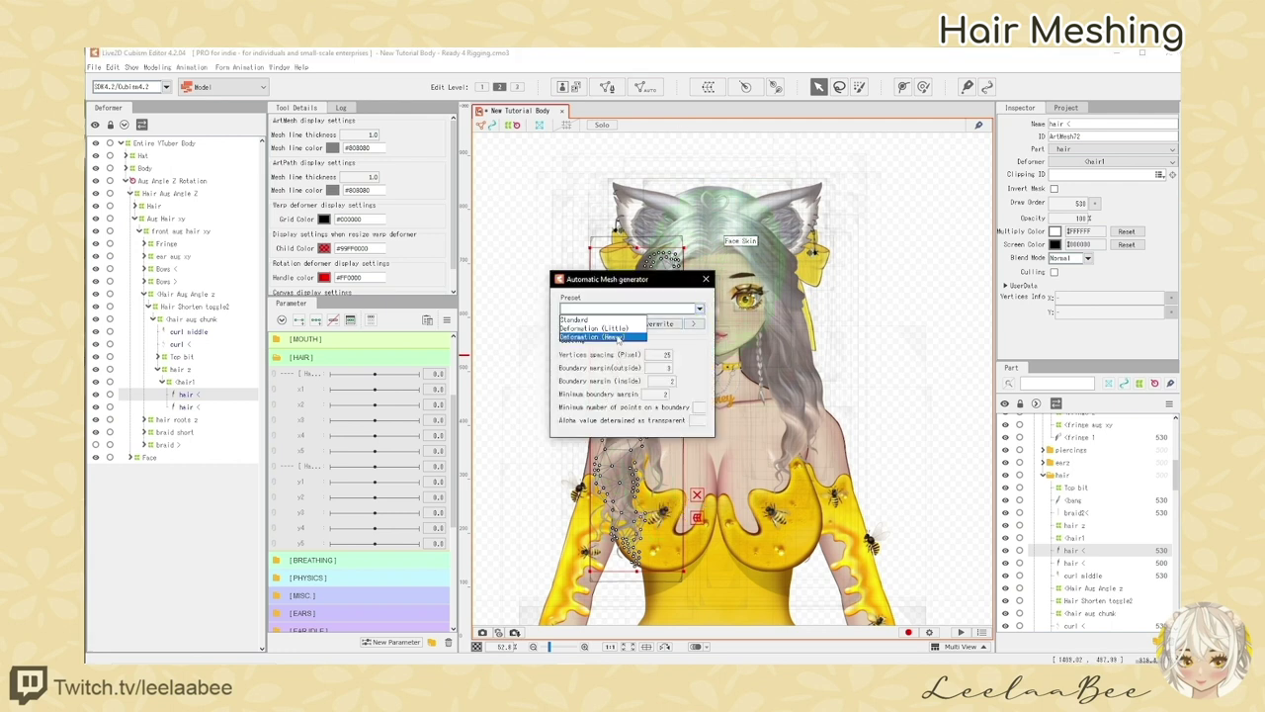
pyautogui.click(707, 280)
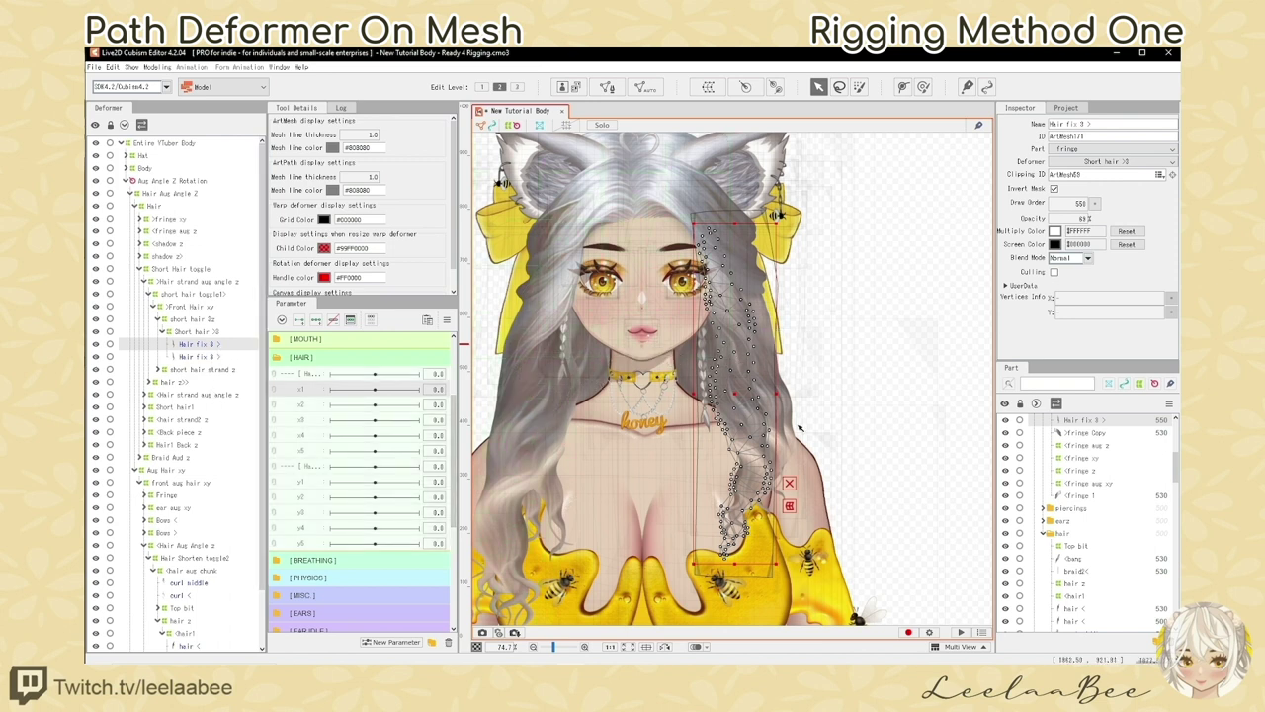
# Draw a three-point deform path along the Hair fix 3 strand from root to tip, and adjust its middle point
pyautogui.click(902, 87)
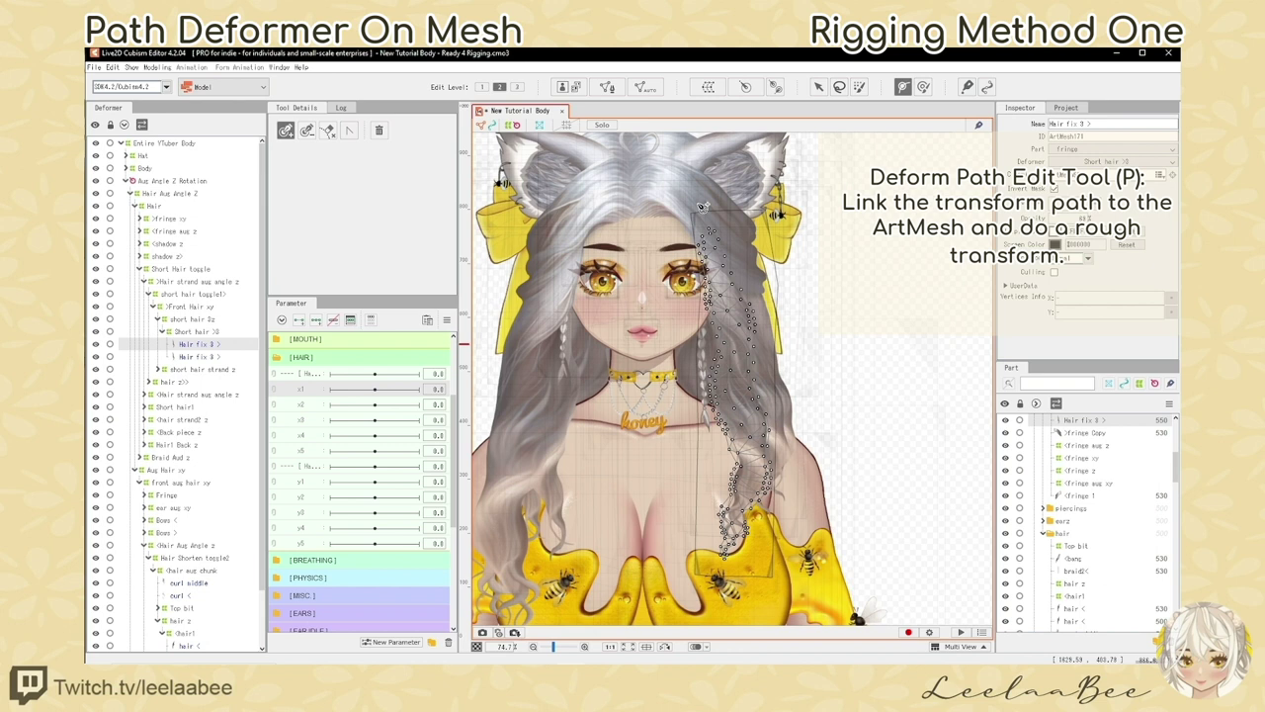
pyautogui.click(699, 205)
pyautogui.click(718, 269)
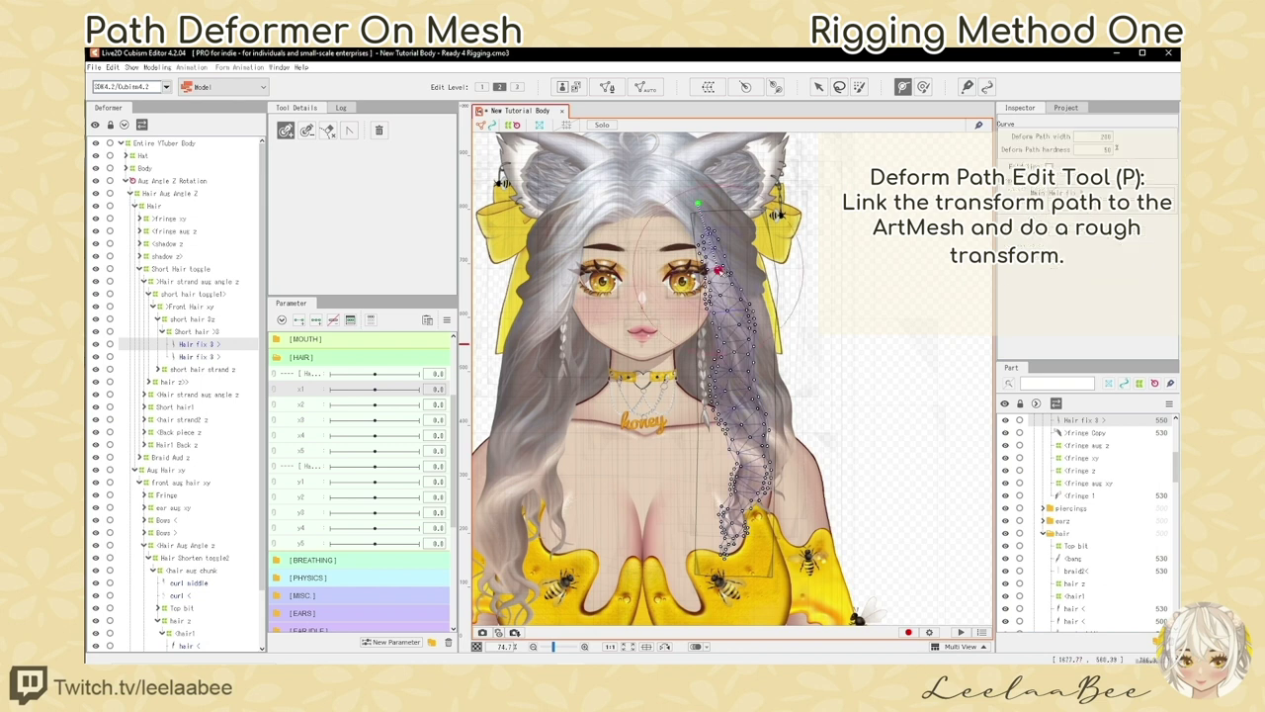
pyautogui.click(724, 569)
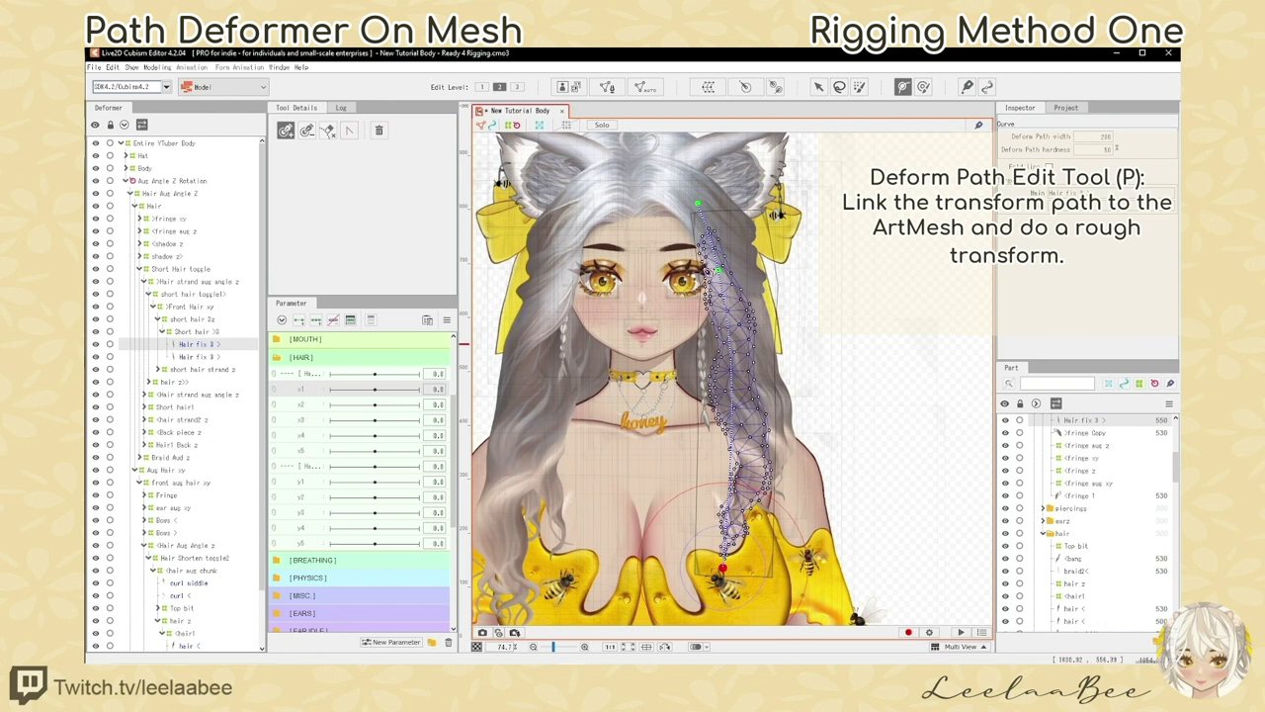
pyautogui.moveTo(720, 271); pyautogui.dragTo(724, 277)
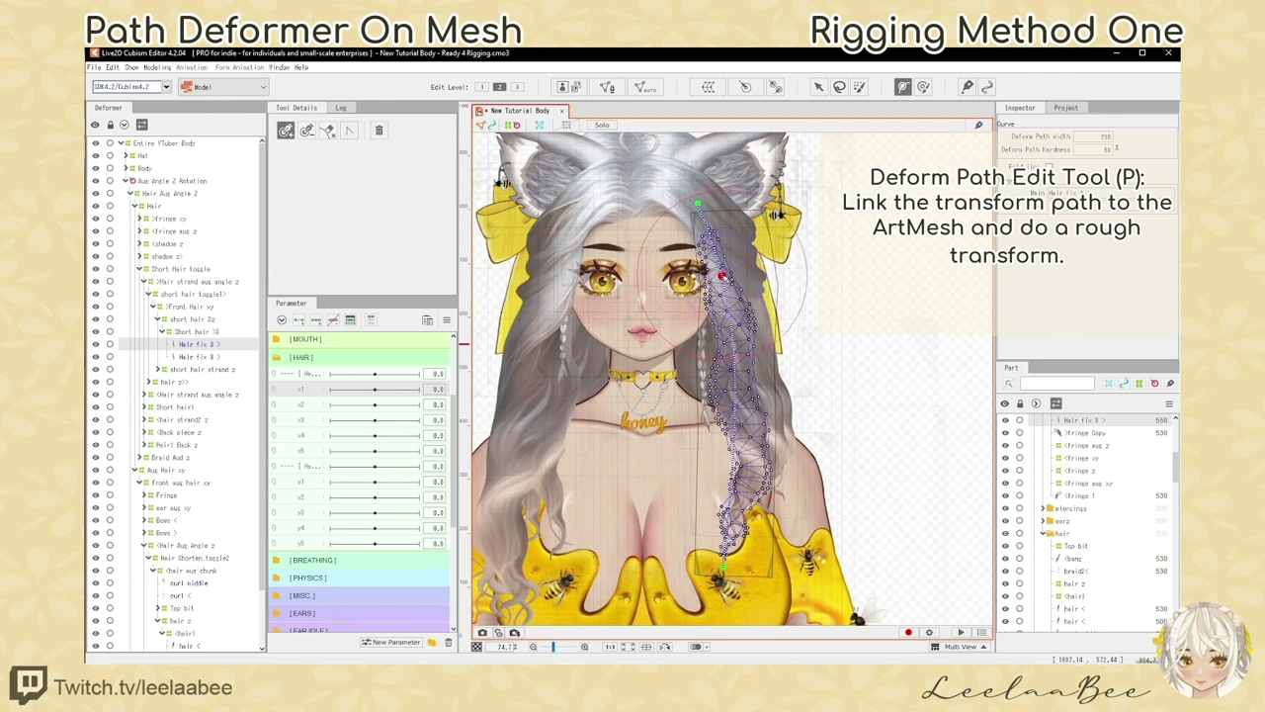
pyautogui.click(698, 207)
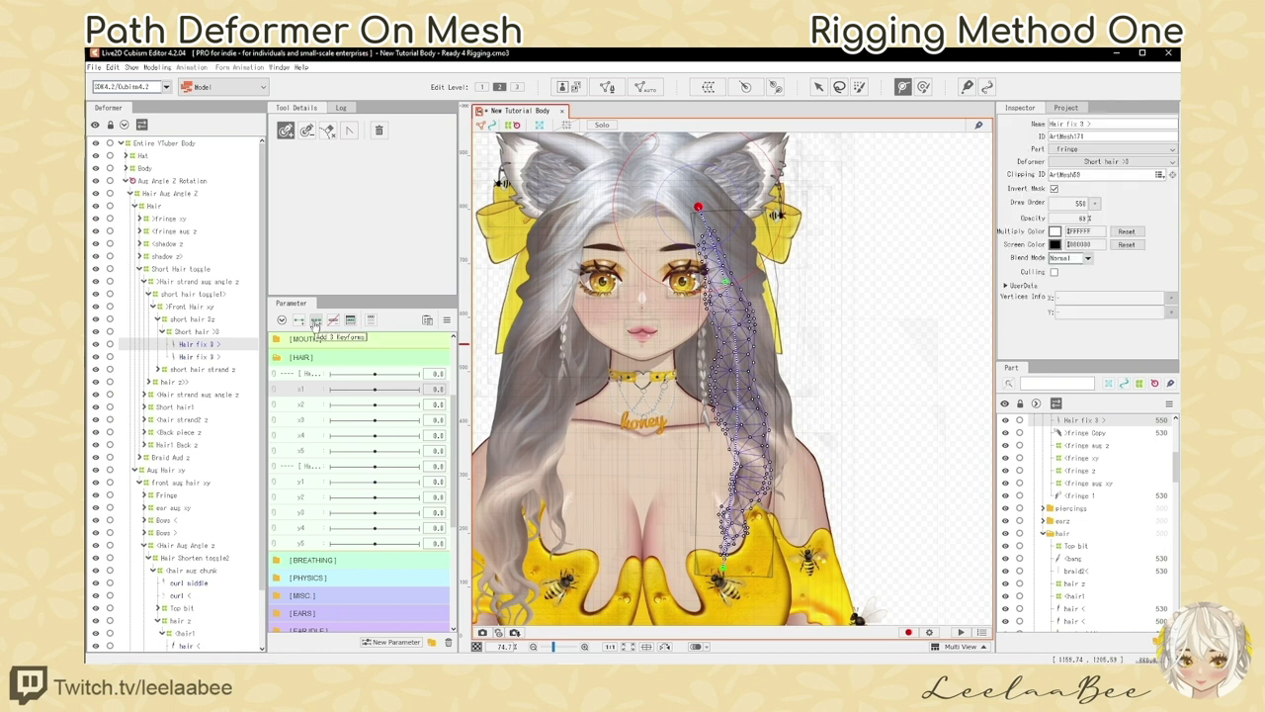
# Add three keyforms on x1 for both Hair fix 3 meshes and swing the strand's tip outward at x1 30
pyautogui.click(316, 322)
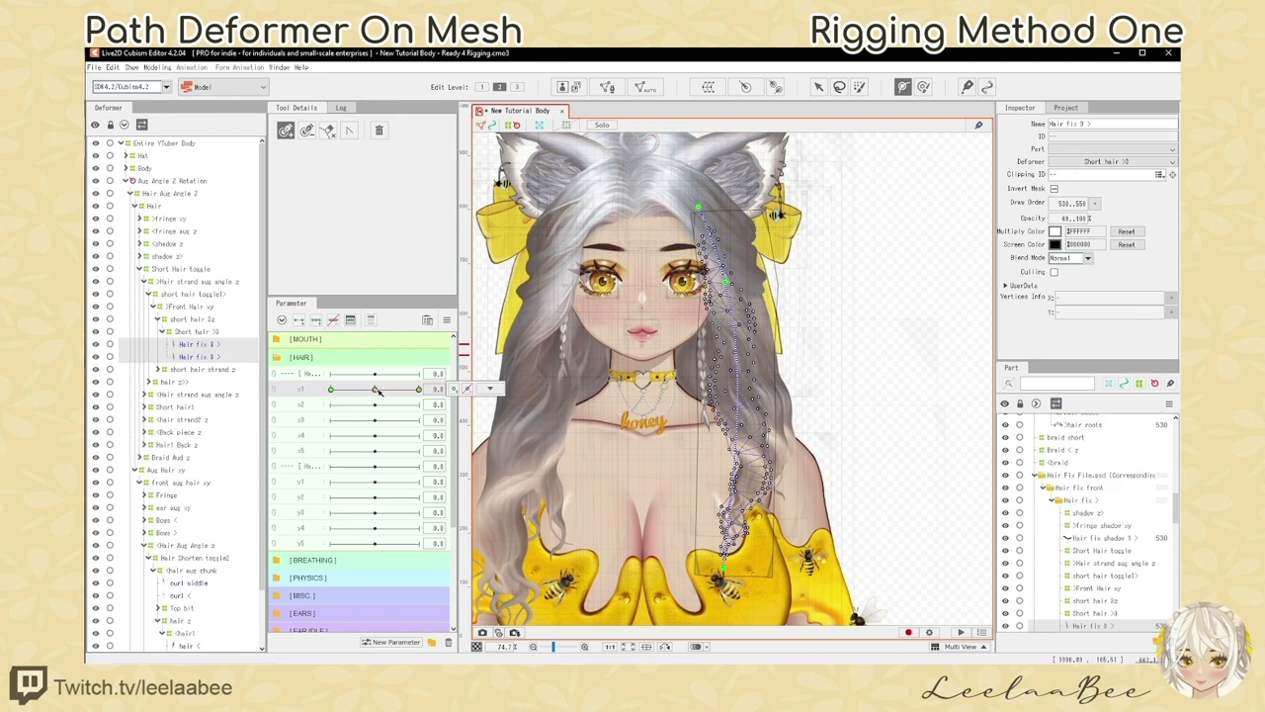
pyautogui.click(420, 390)
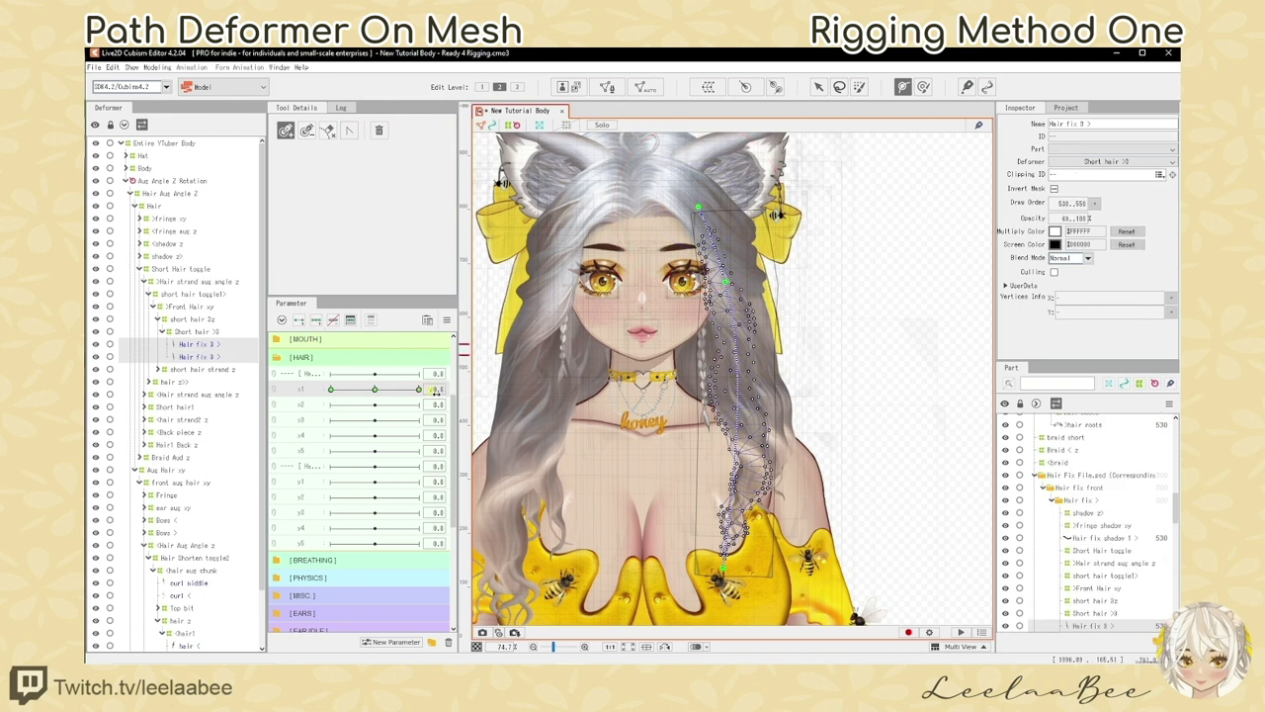
pyautogui.moveTo(724, 567); pyautogui.dragTo(781, 565)
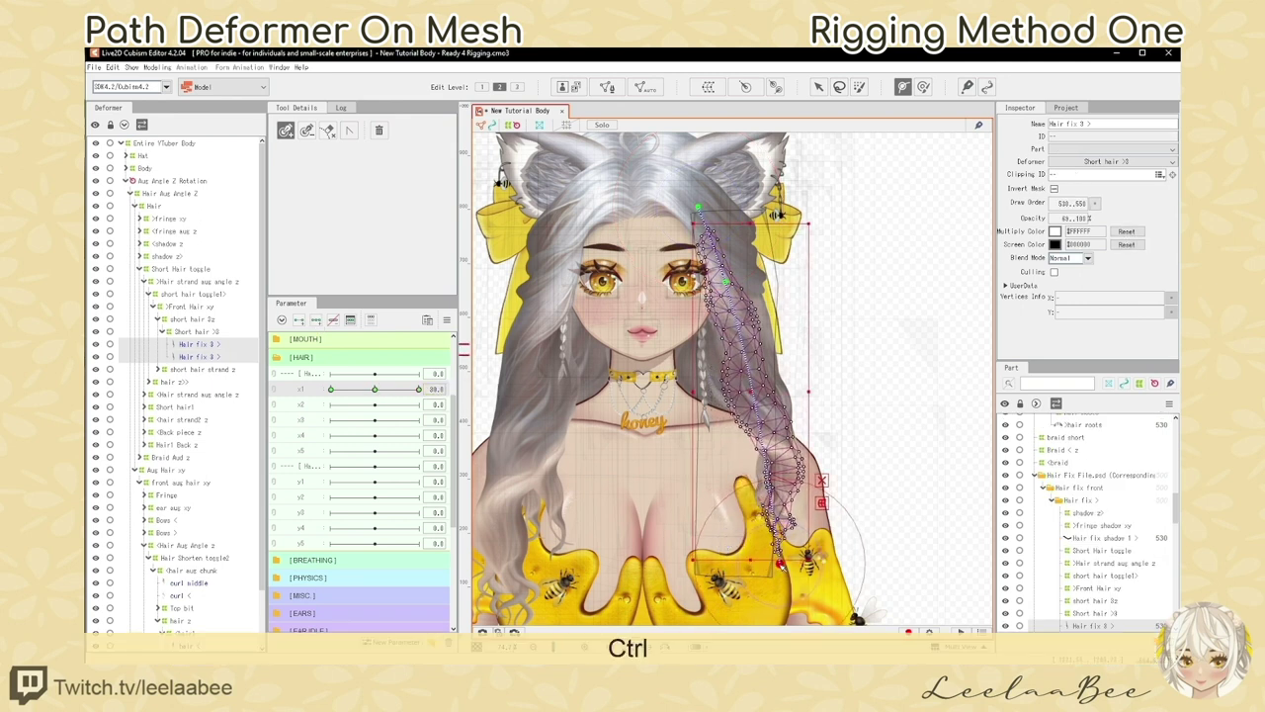
pyautogui.click(827, 586)
# Swing the strand's tip inward over the chest at x1 -30 and preview the x1 movement with the selection hidden
pyautogui.click(331, 389)
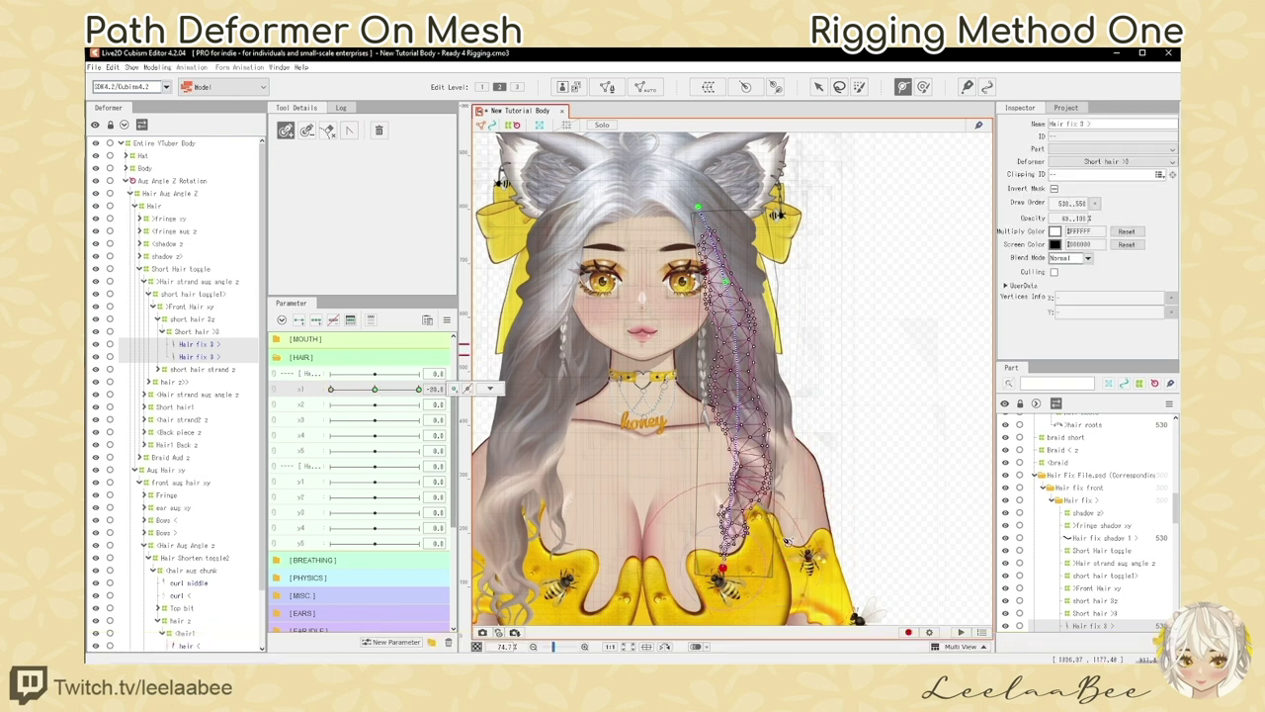
pyautogui.press('ctrl')
pyautogui.moveTo(723, 569); pyautogui.dragTo(659, 556)
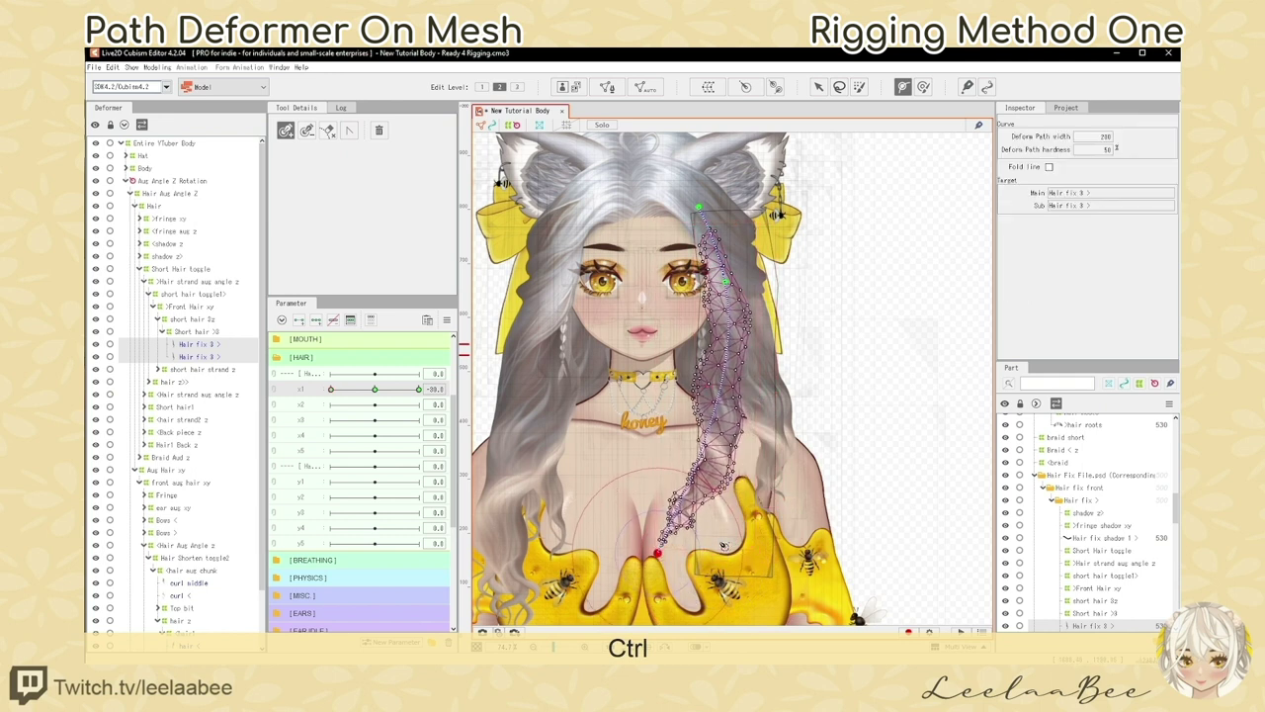
pyautogui.hotkey('ctrl', 'h')
pyautogui.moveTo(375, 390)
pyautogui.mouseDown()
pyautogui.moveTo(431, 395)
pyautogui.moveTo(293, 395)
pyautogui.moveTo(447, 415)
pyautogui.moveTo(295, 405)
pyautogui.moveTo(376, 391)
pyautogui.mouseUp()
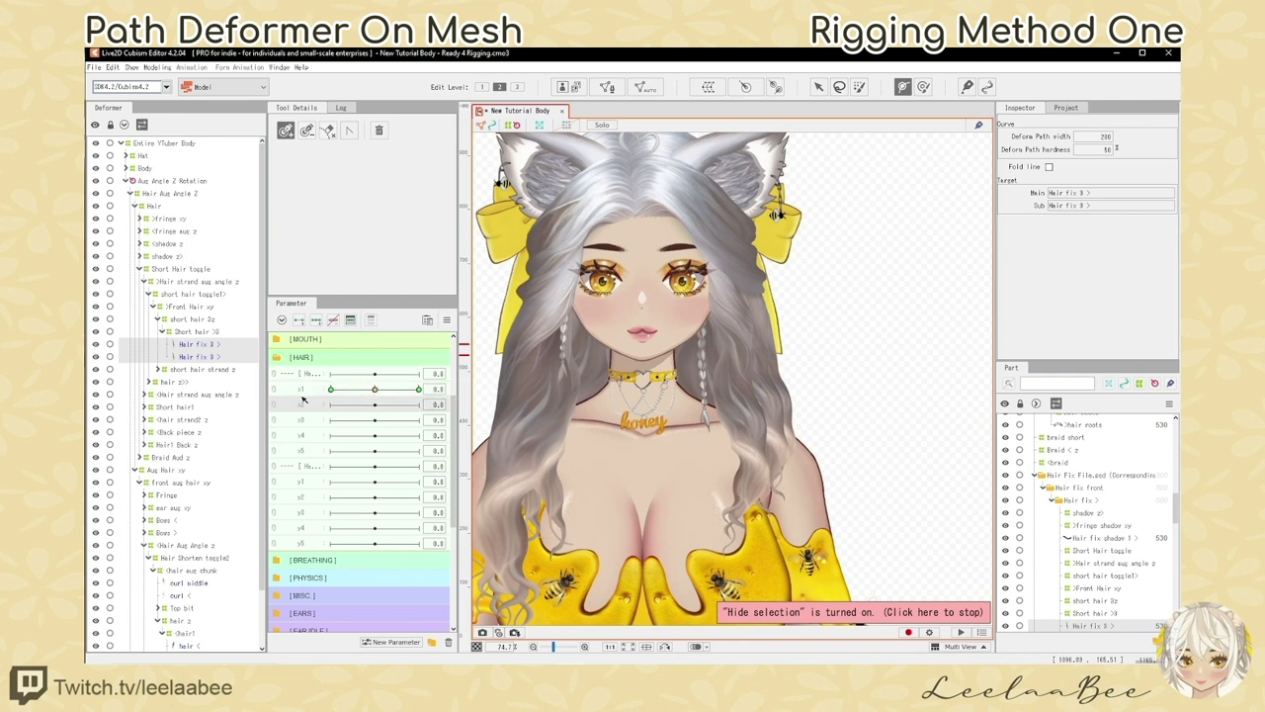
# Add three keyforms on x2 for both Hair fix 3 meshes and add a deform path point on the lower strand at chest height
pyautogui.click(316, 323)
pyautogui.click(856, 614)
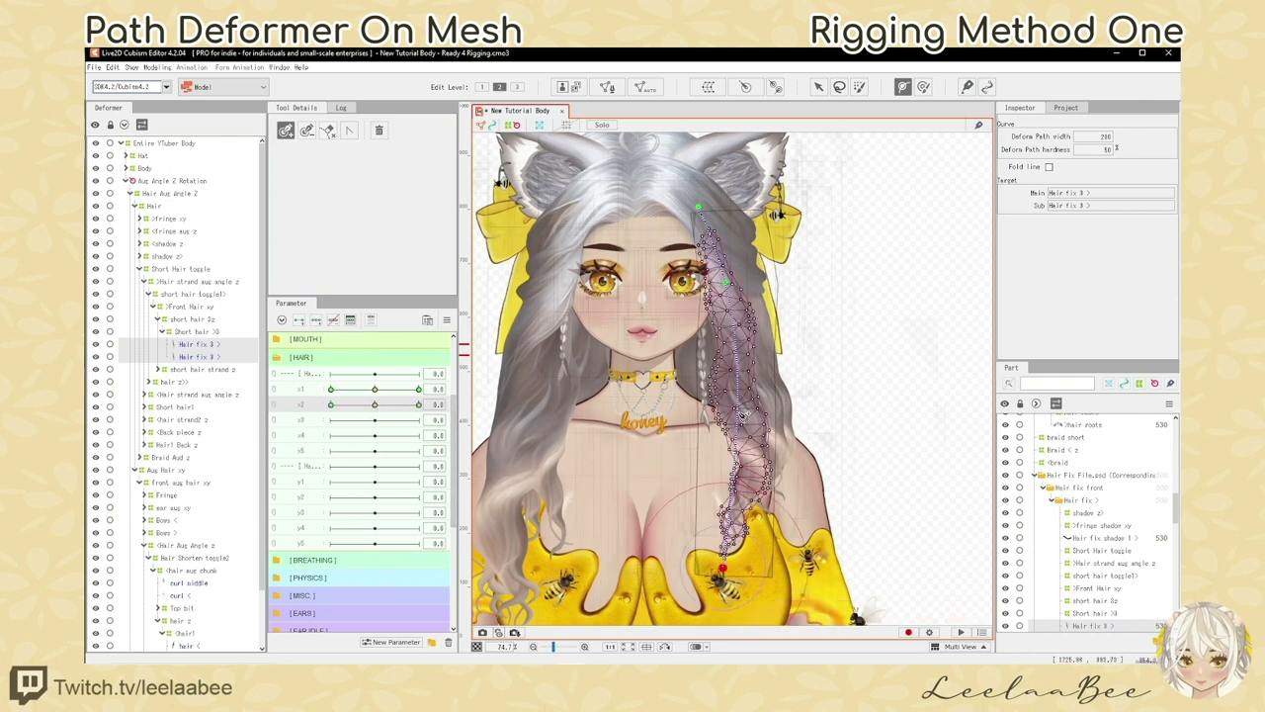
pyautogui.click(742, 415)
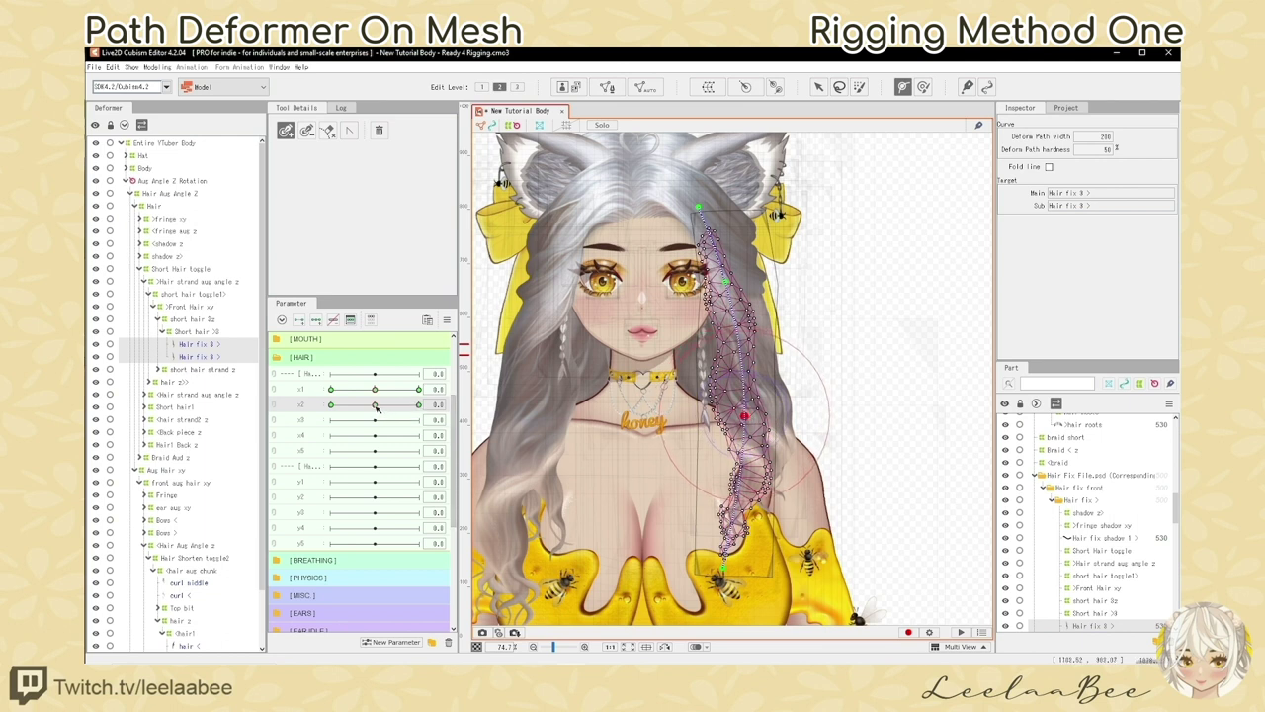
# Bend the strand's end below the new path point outward at x2 30 and inward over the chest at x2 -30
pyautogui.moveTo(405, 406); pyautogui.dragTo(418, 405)
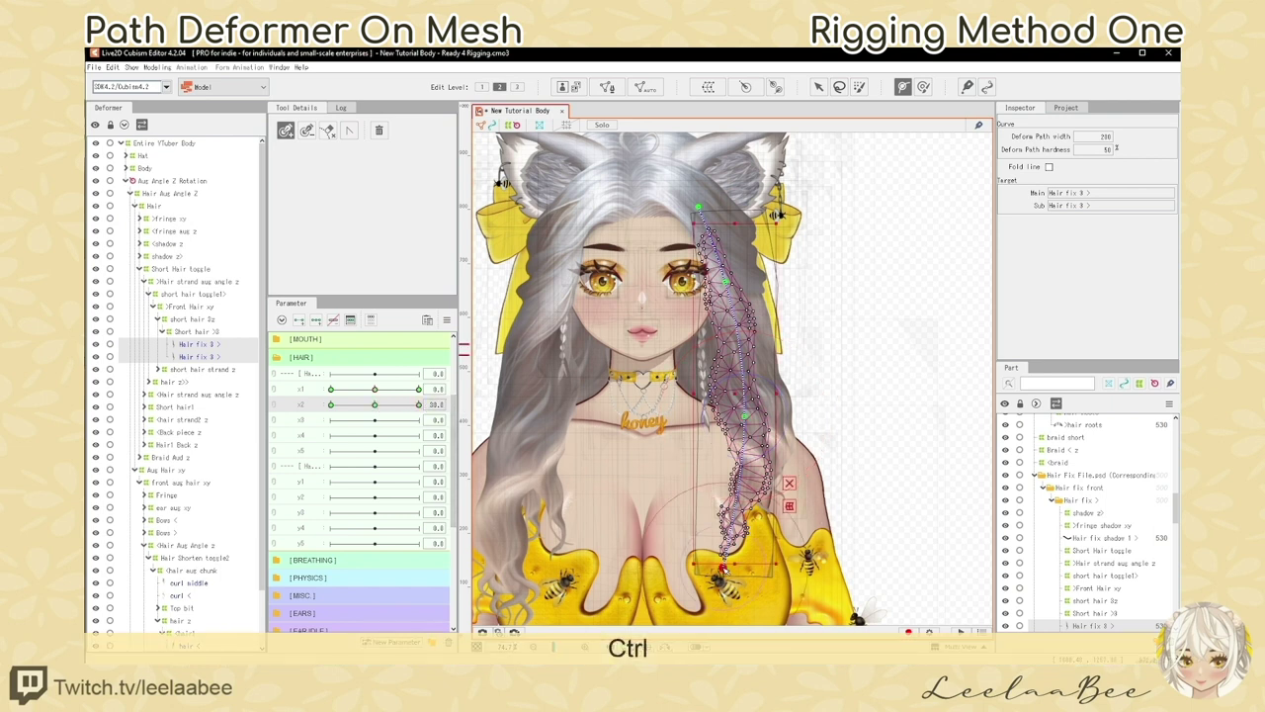
pyautogui.moveTo(726, 570); pyautogui.dragTo(795, 562)
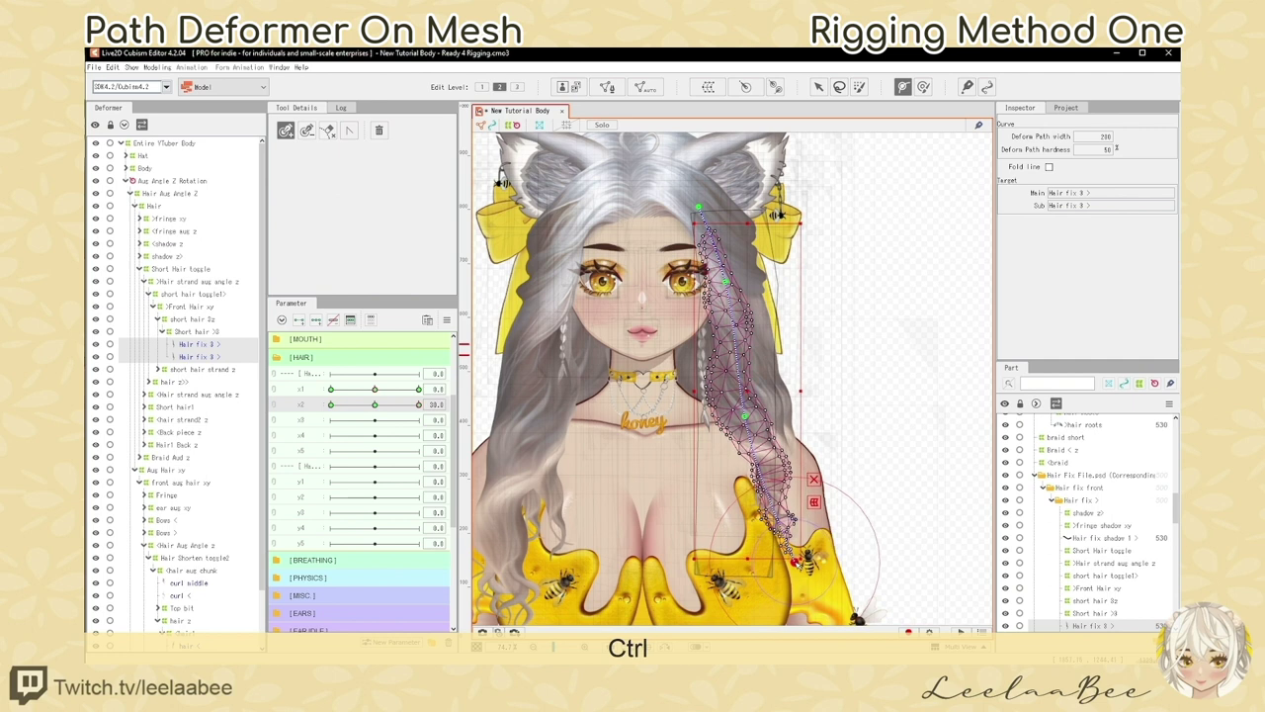
pyautogui.moveTo(373, 404); pyautogui.dragTo(331, 404)
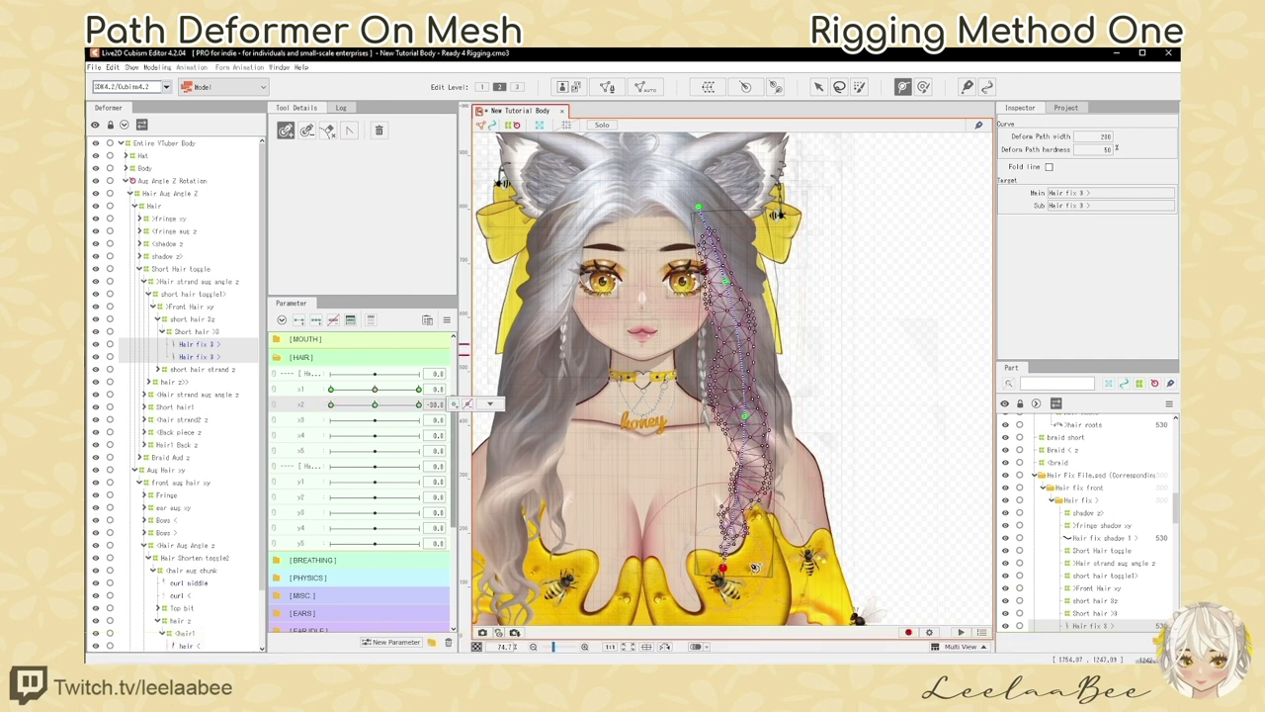
pyautogui.moveTo(727, 571); pyautogui.dragTo(672, 555)
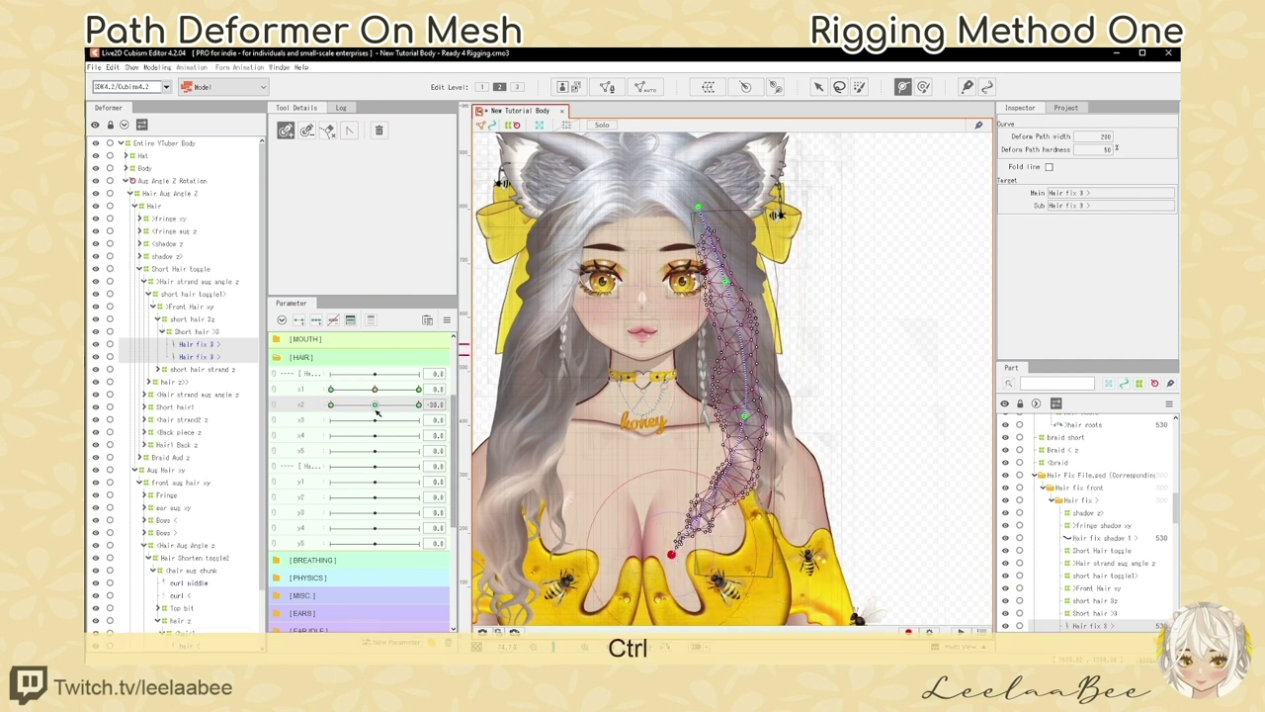
pyautogui.moveTo(374, 405); pyautogui.dragTo(318, 415)
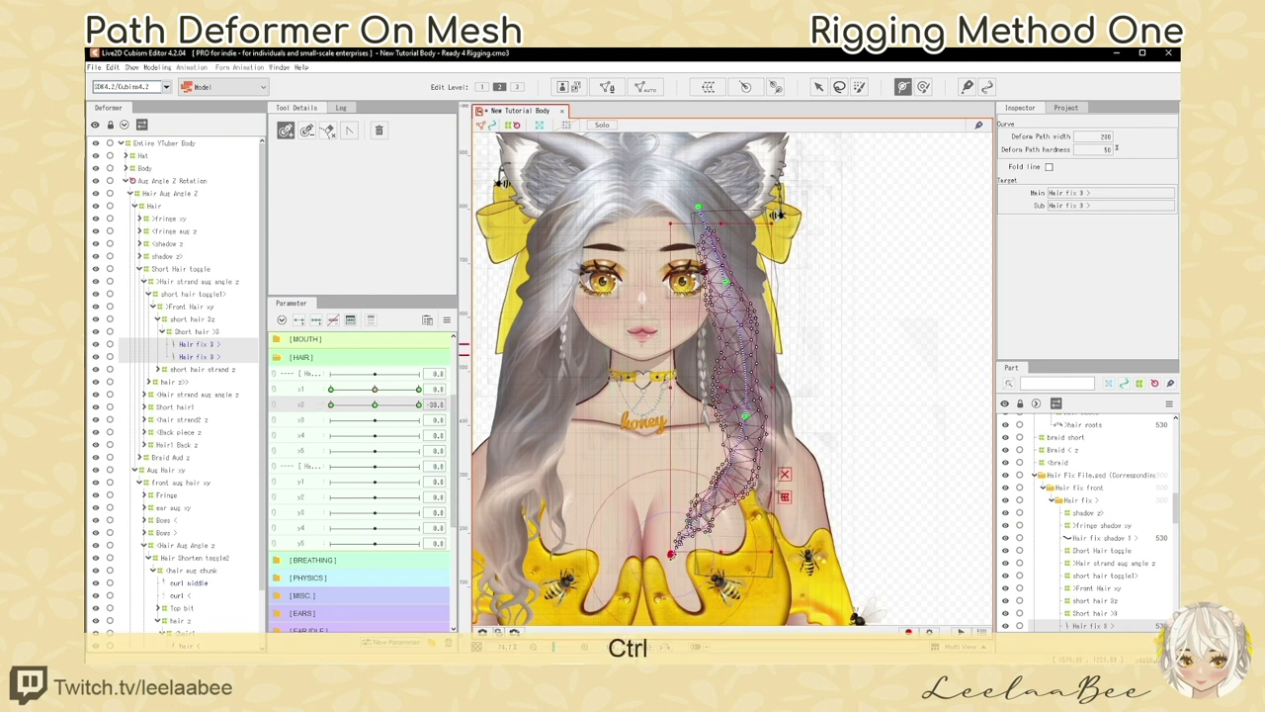
pyautogui.moveTo(673, 554); pyautogui.dragTo(634, 541)
# Bend the strand's tip further inward and up at the combined key x1 -30 and x2 -30
pyautogui.click(333, 390)
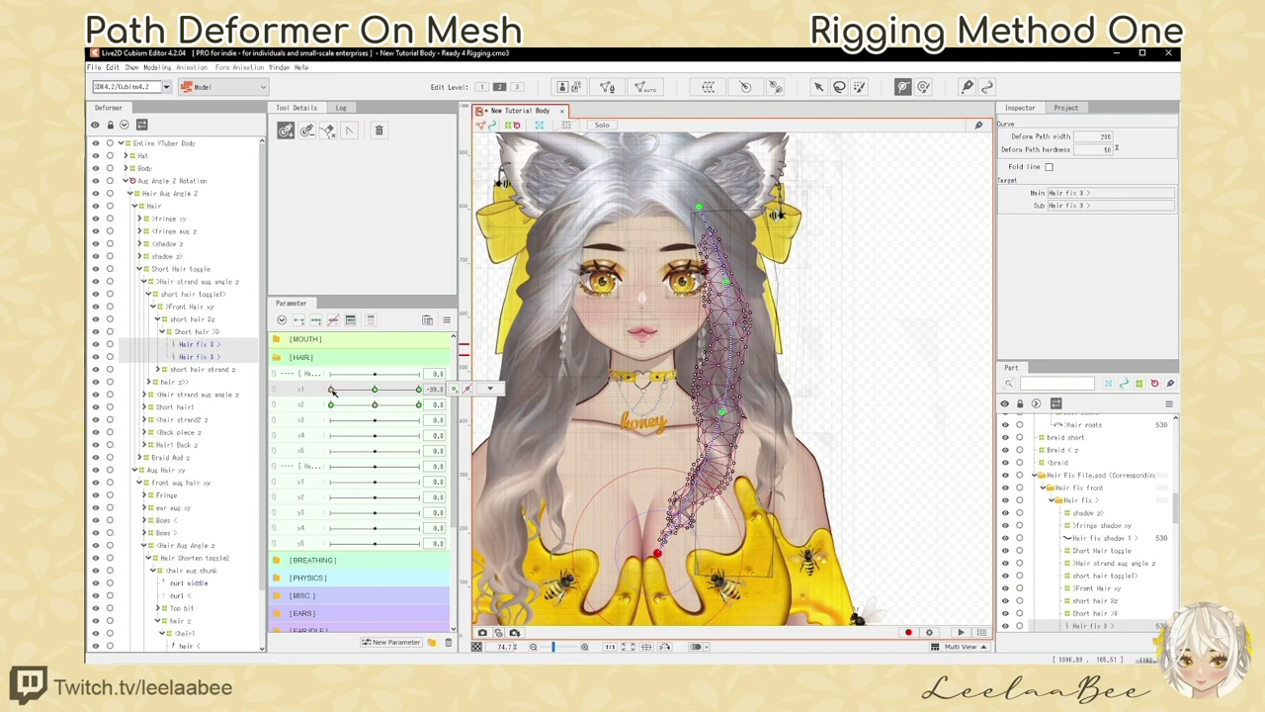
pyautogui.click(303, 406)
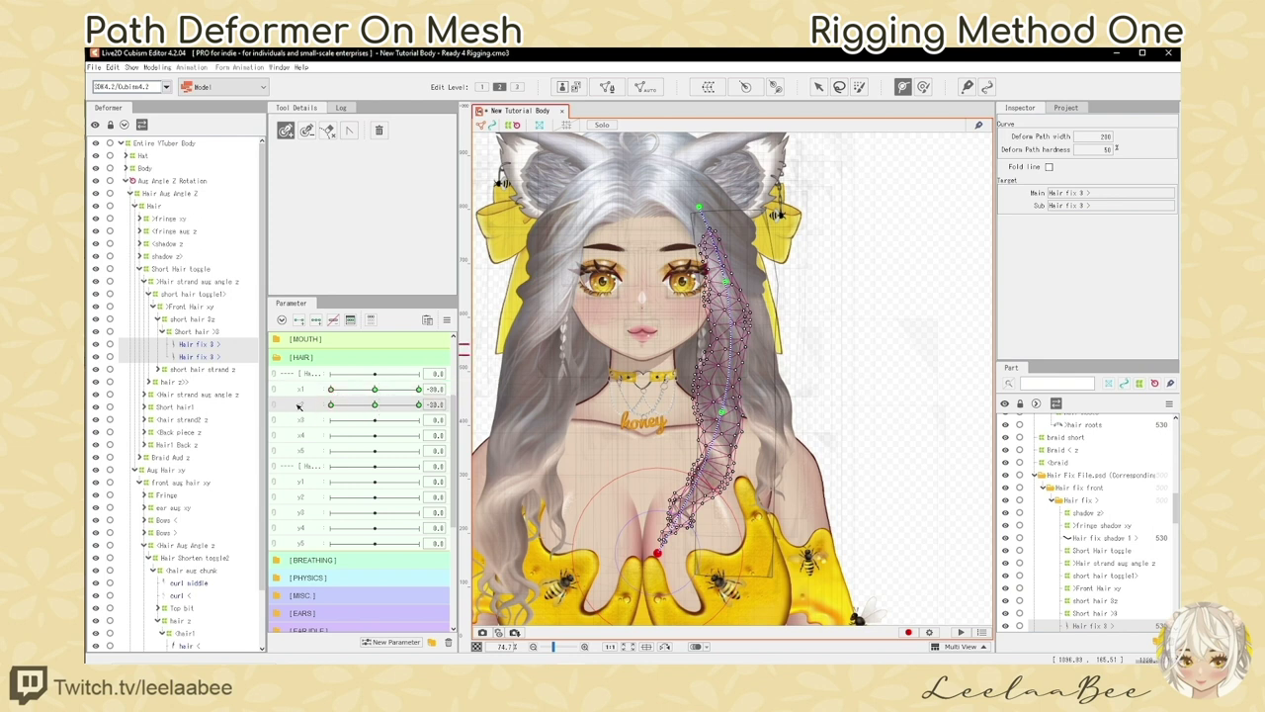
pyautogui.moveTo(656, 554); pyautogui.dragTo(630, 529)
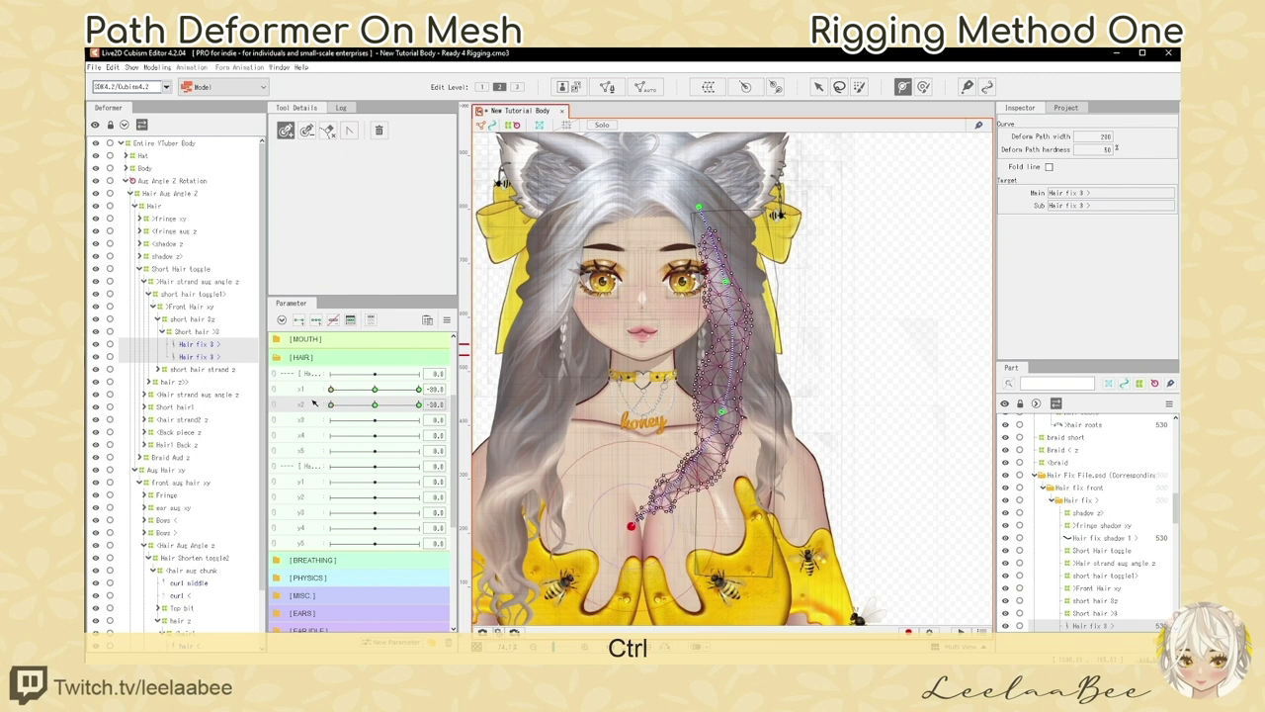
pyautogui.click(375, 405)
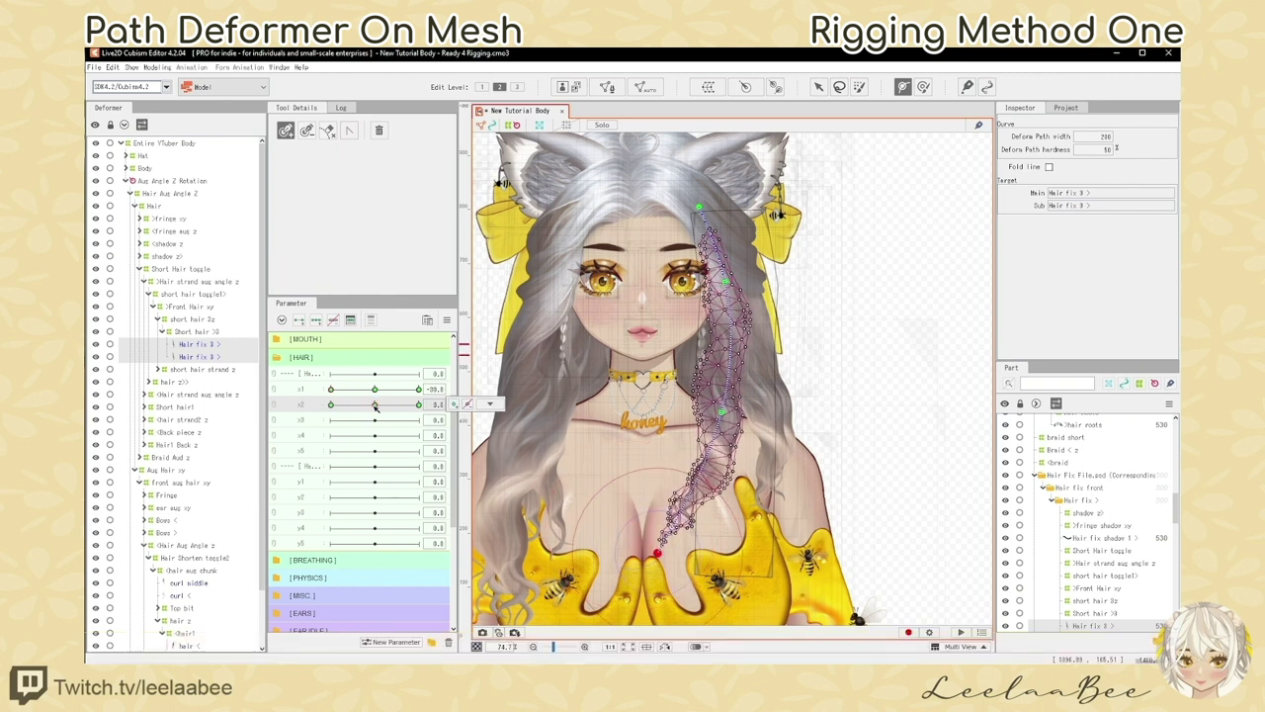
# Pose the strand's tip at the remaining x1 and x2 key combinations, bending it inward at x2 -30 and outward at x2 30
pyautogui.moveTo(375, 406); pyautogui.dragTo(419, 407)
pyautogui.hotkey('ctrl', 'z')
pyautogui.moveTo(376, 391); pyautogui.dragTo(331, 405)
pyautogui.moveTo(751, 562); pyautogui.dragTo(676, 547)
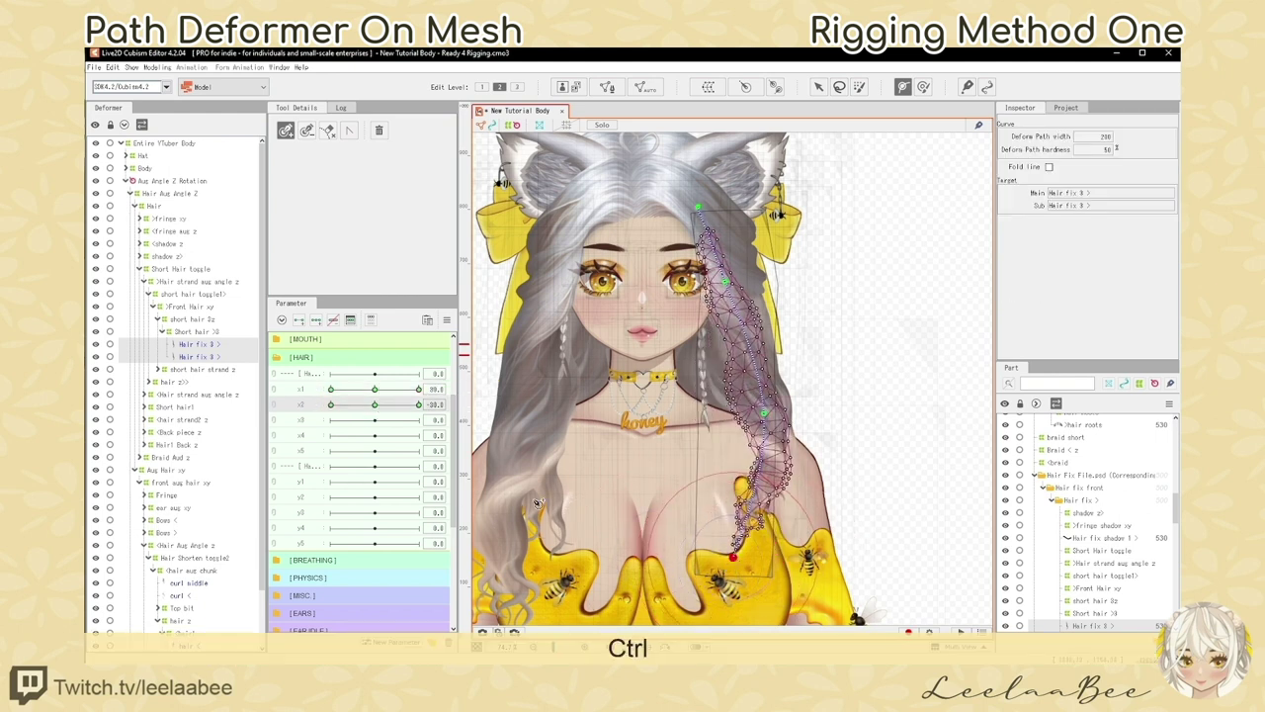
pyautogui.moveTo(331, 405); pyautogui.dragTo(419, 406)
pyautogui.moveTo(750, 562); pyautogui.dragTo(809, 561)
pyautogui.moveTo(419, 406); pyautogui.dragTo(331, 407)
pyautogui.hotkey('ctrl', 'z')
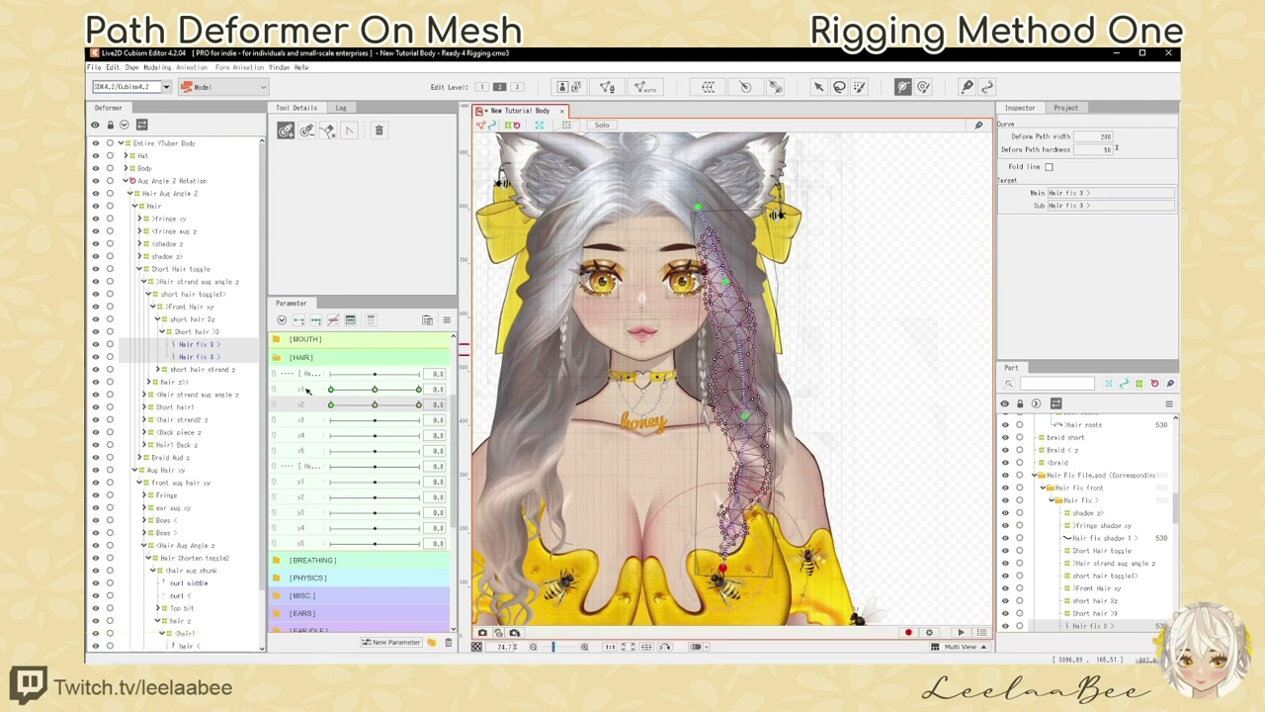
# Combine x1 and x2 into one two-axis control and preview the strand's swing with the selection hidden
pyautogui.click(276, 390)
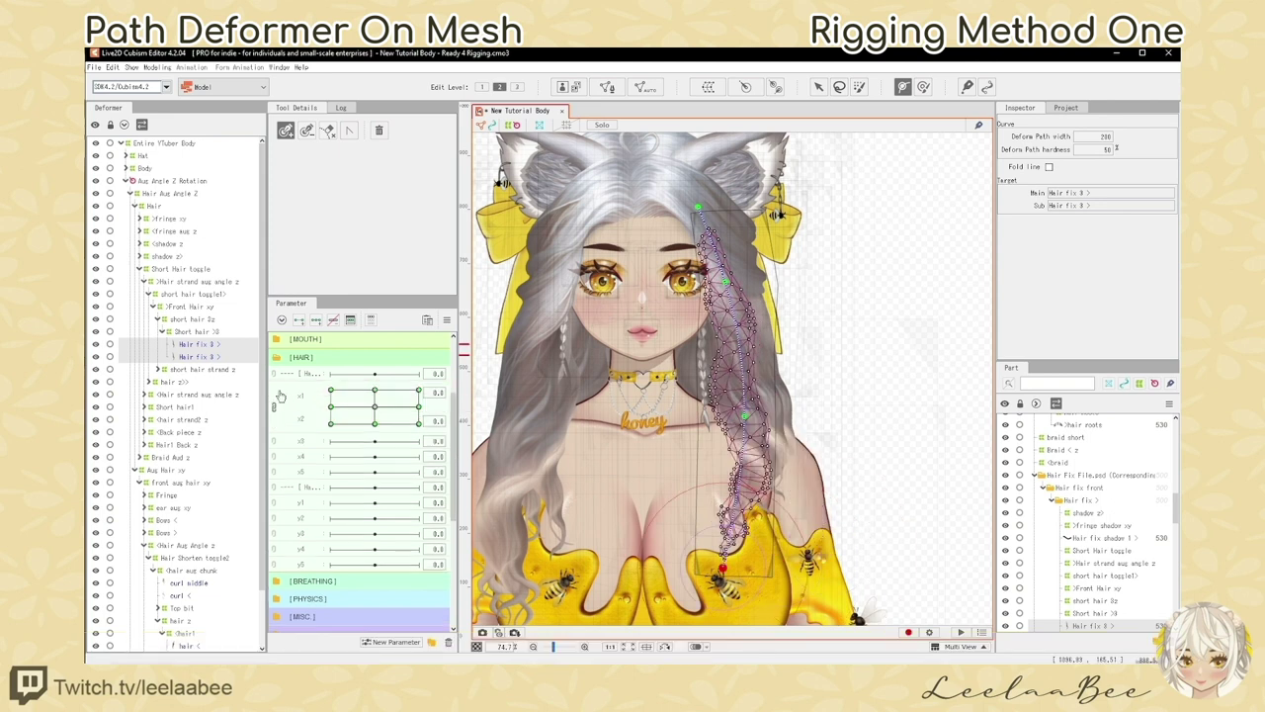
pyautogui.moveTo(372, 417); pyautogui.dragTo(386, 399)
pyautogui.moveTo(341, 425)
pyautogui.mouseDown()
pyautogui.moveTo(417, 419)
pyautogui.moveTo(359, 455)
pyautogui.moveTo(395, 382)
pyautogui.moveTo(413, 398)
pyautogui.moveTo(366, 430)
pyautogui.mouseUp()
pyautogui.hotkey('ctrl', 't')
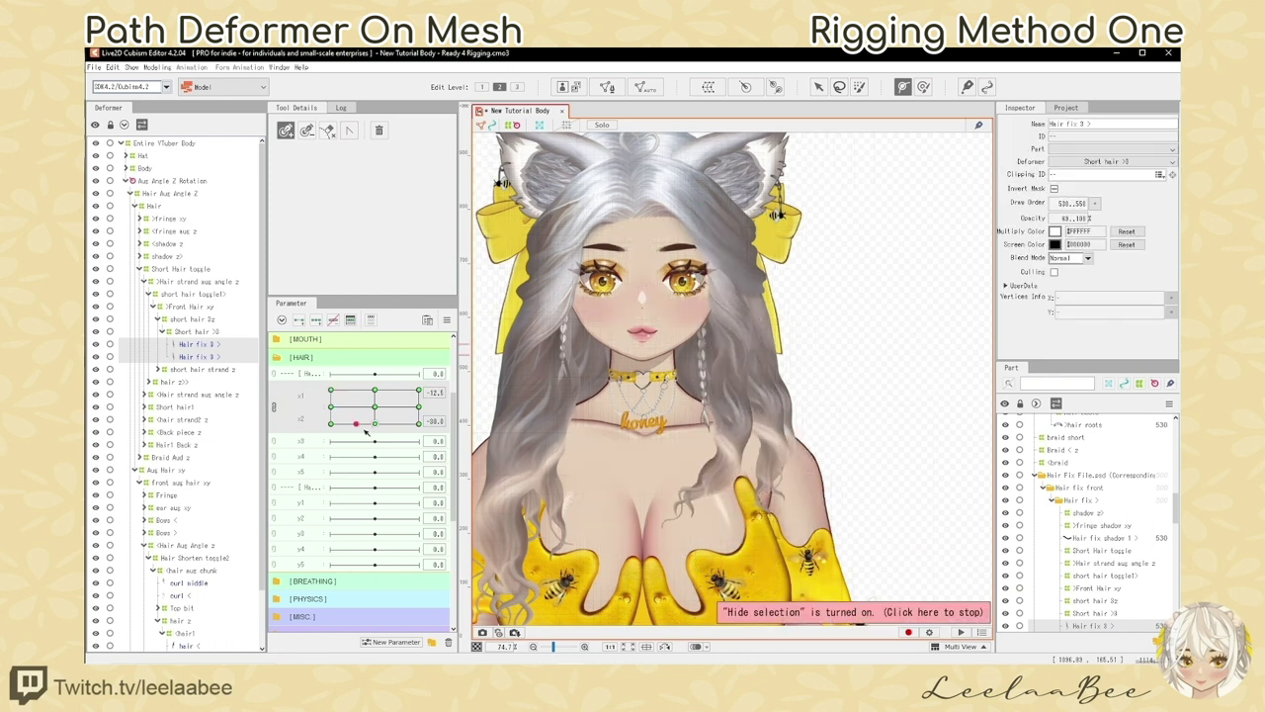
pyautogui.moveTo(327, 392); pyautogui.dragTo(398, 400)
# Separate x1 and x2, test each parameter's movement from its zero value, and combine the two again
pyautogui.click(274, 406)
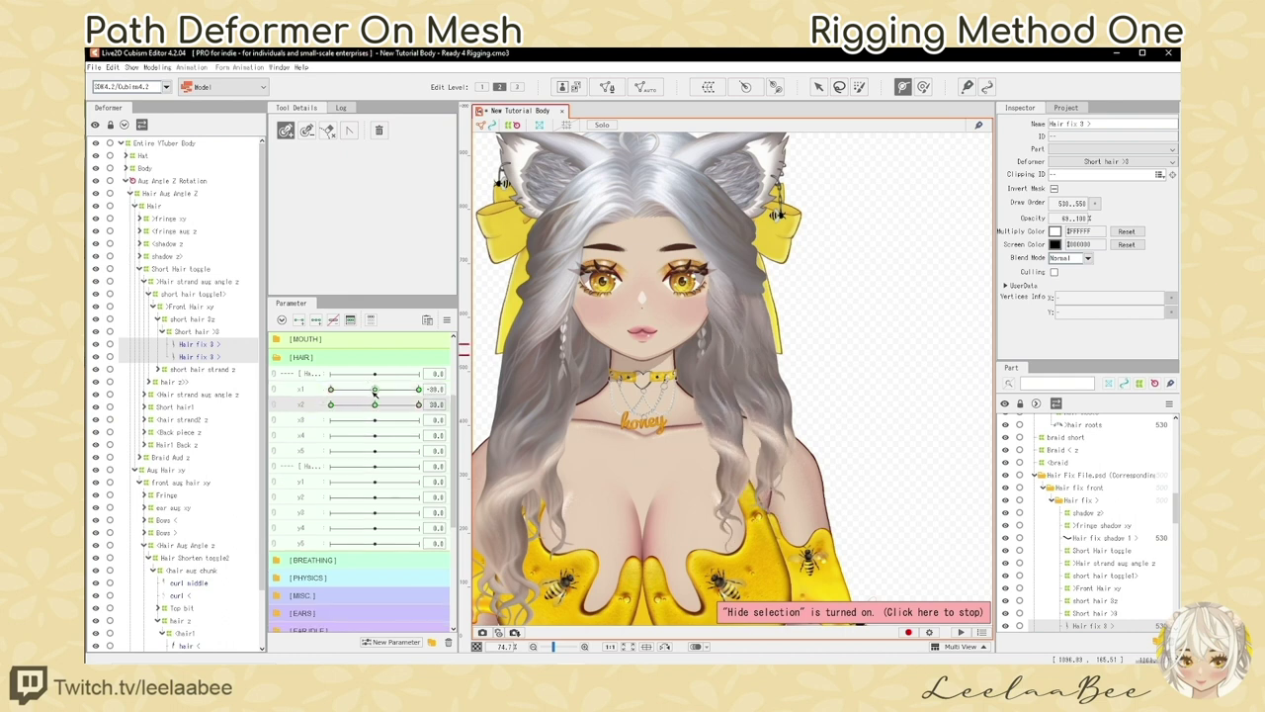
pyautogui.click(375, 390)
pyautogui.click(375, 404)
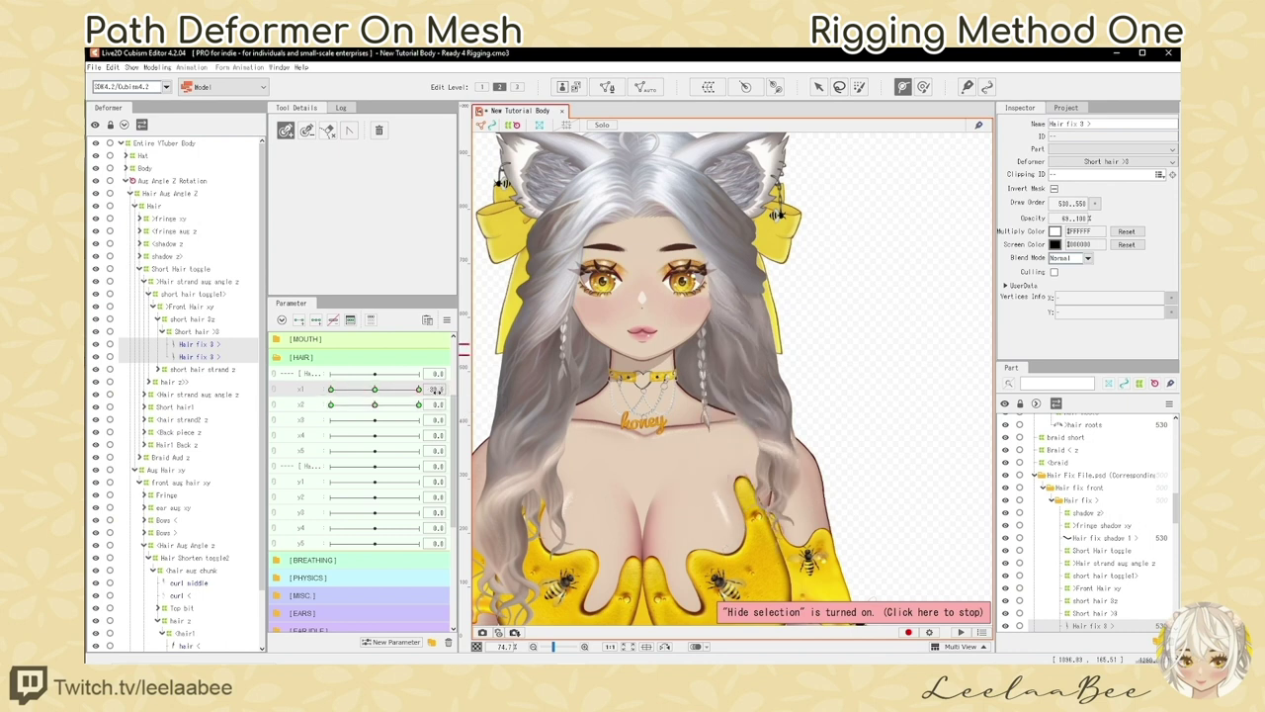
pyautogui.click(374, 390)
pyautogui.moveTo(376, 405); pyautogui.dragTo(396, 388)
pyautogui.click(377, 404)
pyautogui.click(275, 391)
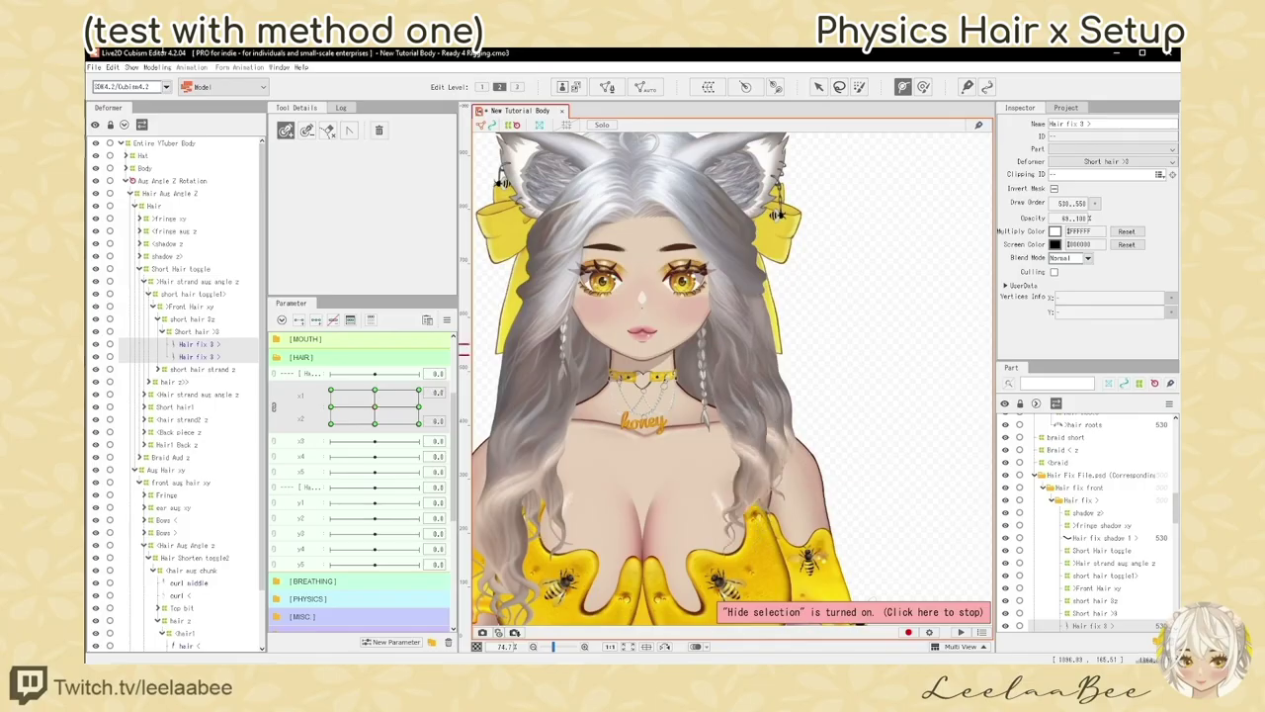
# Open the physics settings and add a physics group named Hair X without presets
pyautogui.click(156, 67)
pyautogui.click(198, 300)
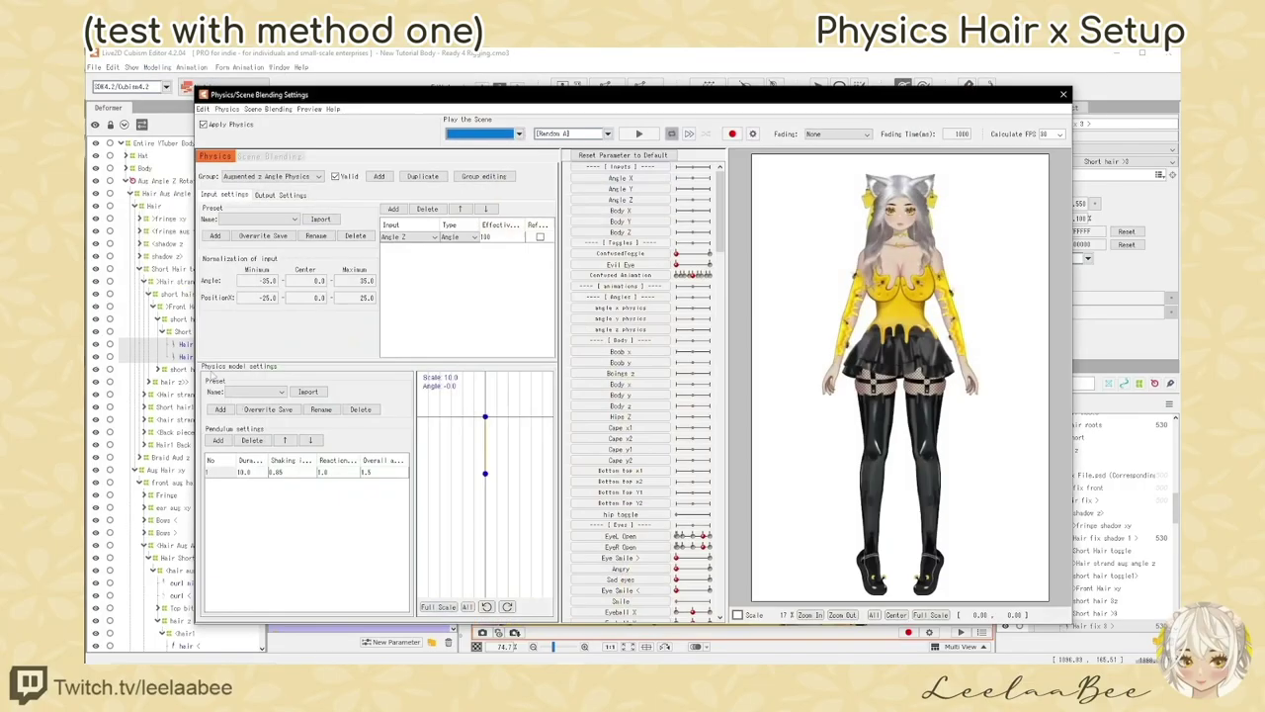
pyautogui.click(380, 177)
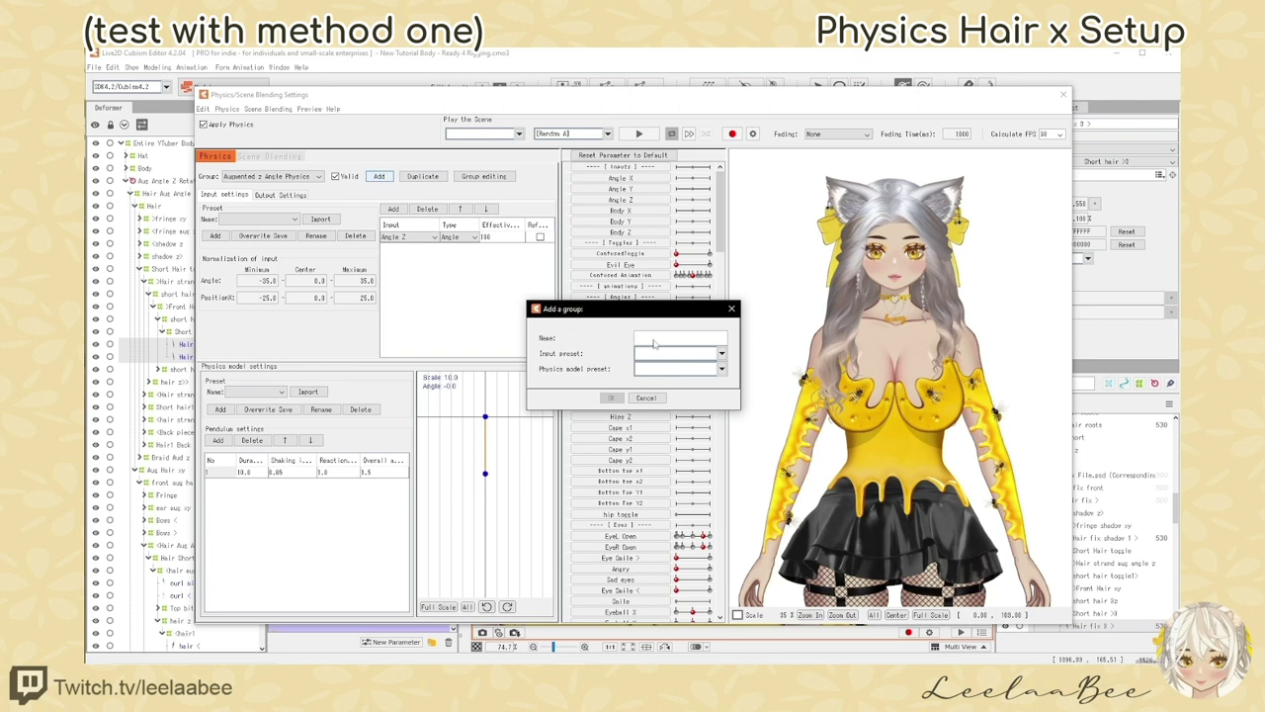
pyautogui.write('Hair X')
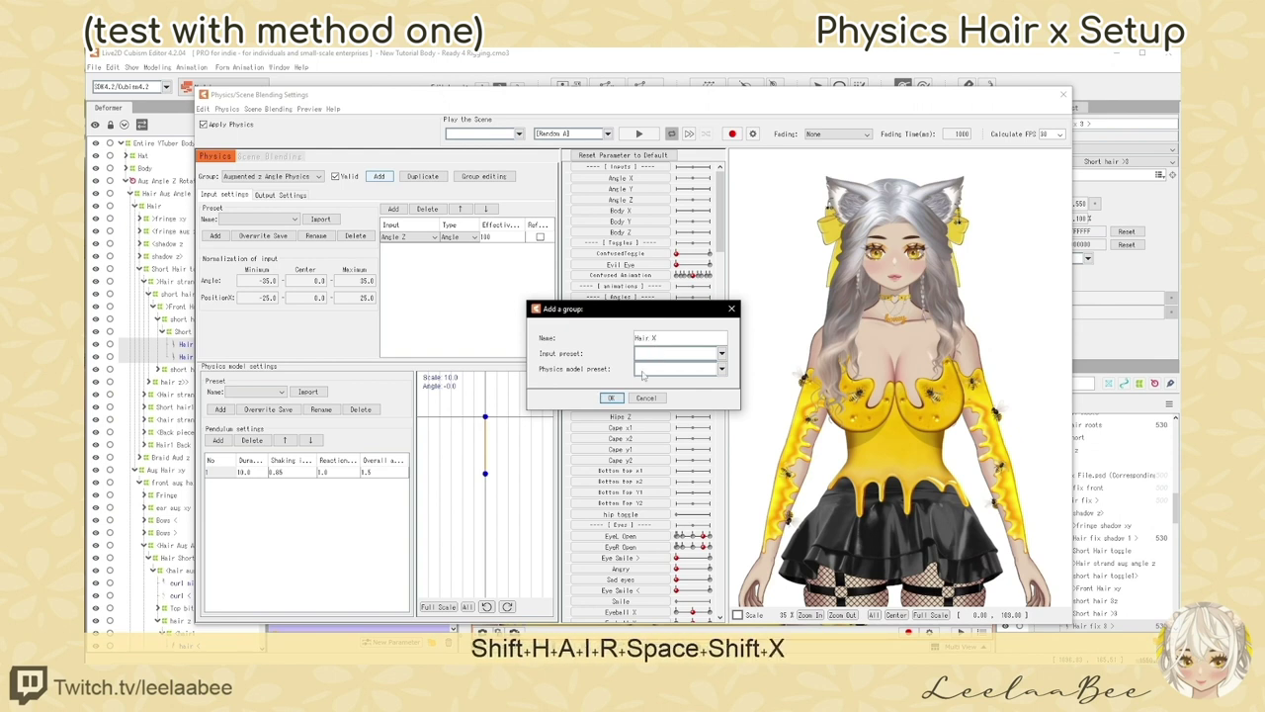
pyautogui.click(611, 398)
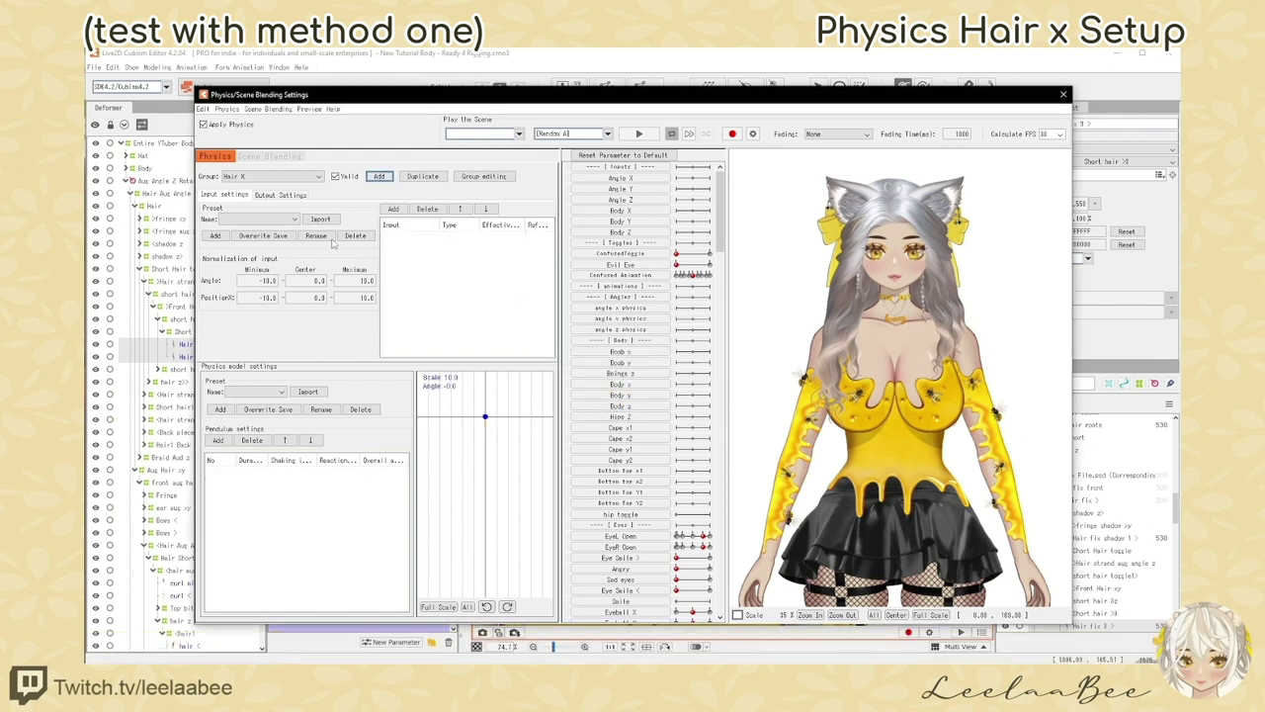
# Add Angle X, Angle Y and Angle Z as input parameters of the Hair X group
pyautogui.click(392, 208)
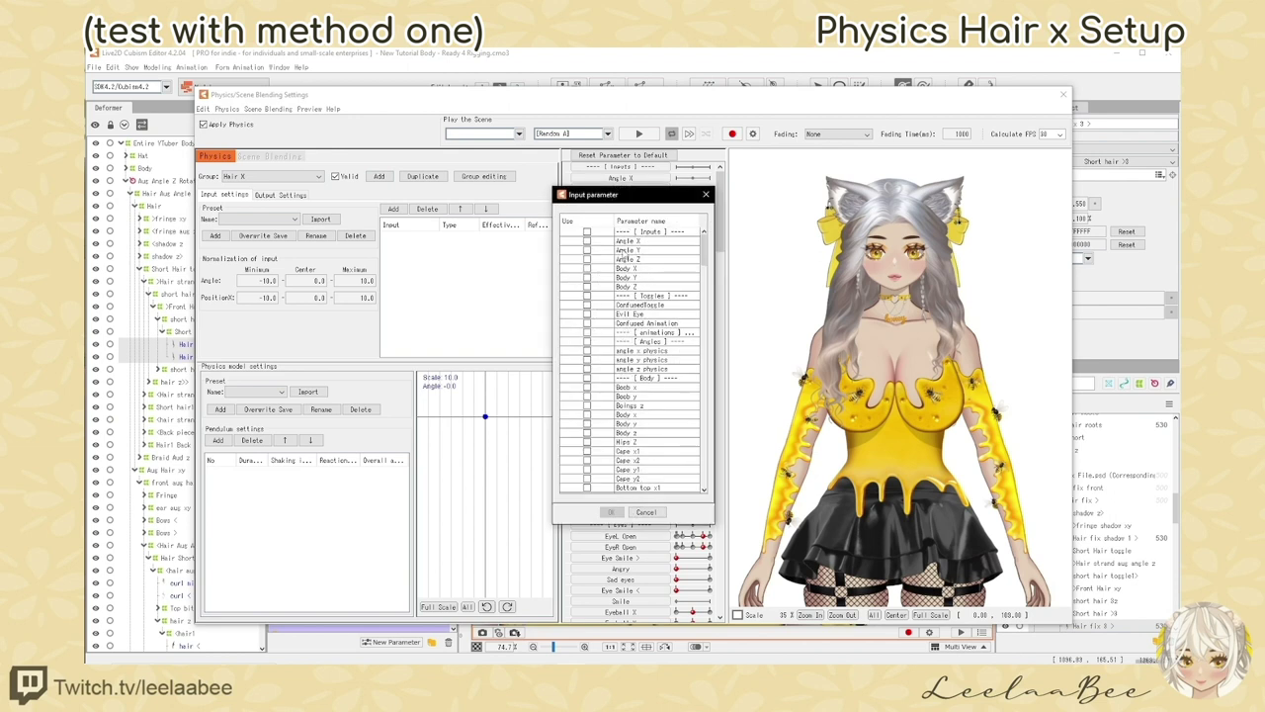
pyautogui.click(587, 242)
pyautogui.click(587, 250)
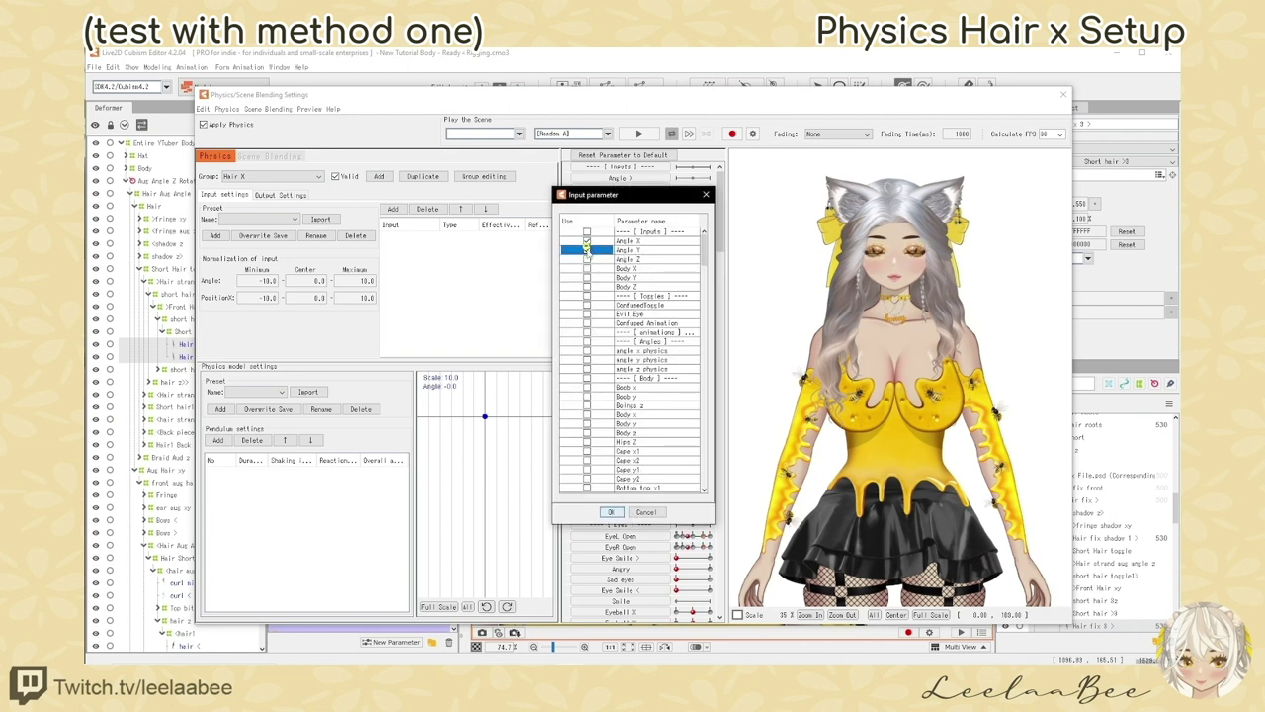
pyautogui.click(586, 259)
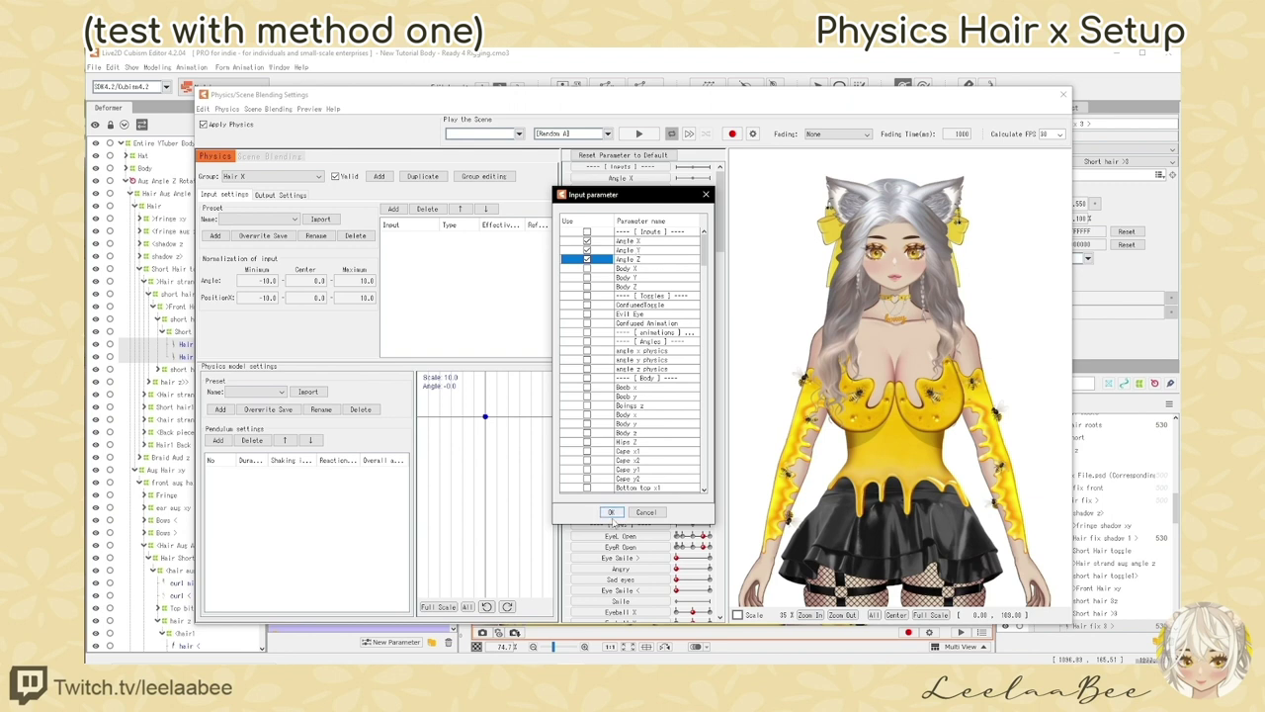
pyautogui.click(612, 513)
# Set the input effectiveness to 90 for Angle X, 10 for Angle Y and 60 for Angle Z
pyautogui.click(499, 237)
pyautogui.write('90')
pyautogui.press('Return')
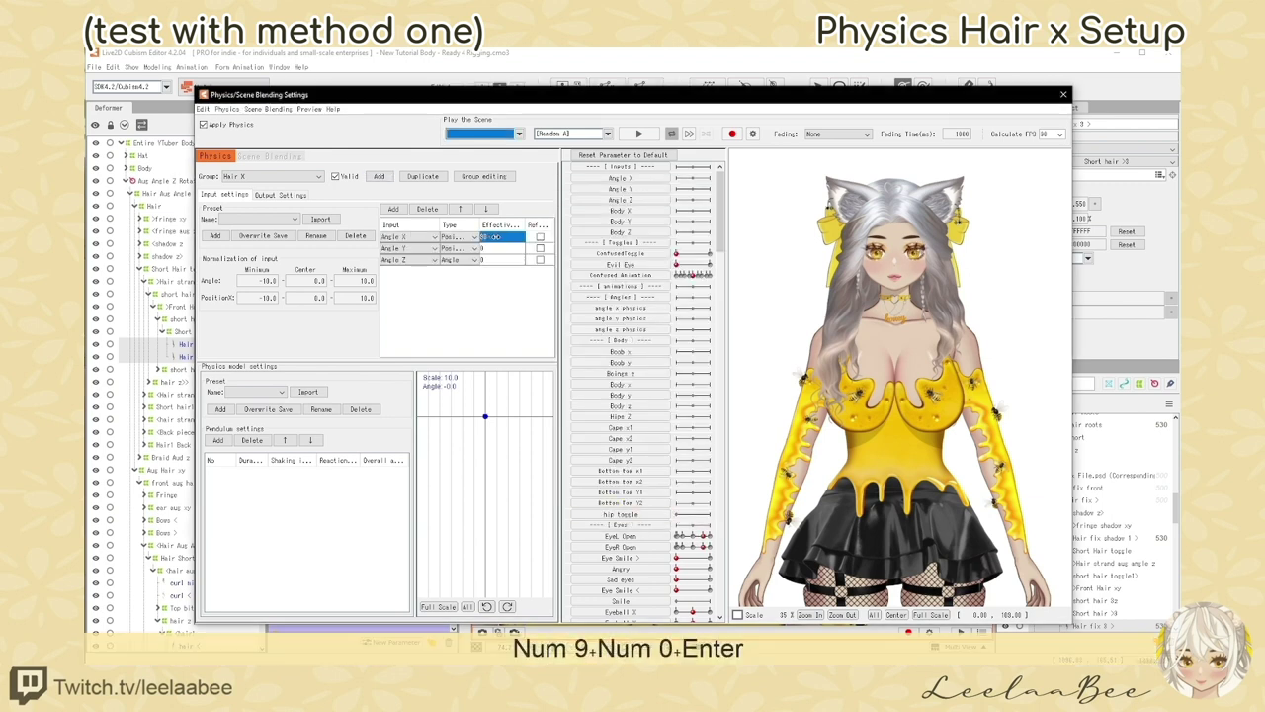
pyautogui.click(506, 250)
pyautogui.click(506, 248)
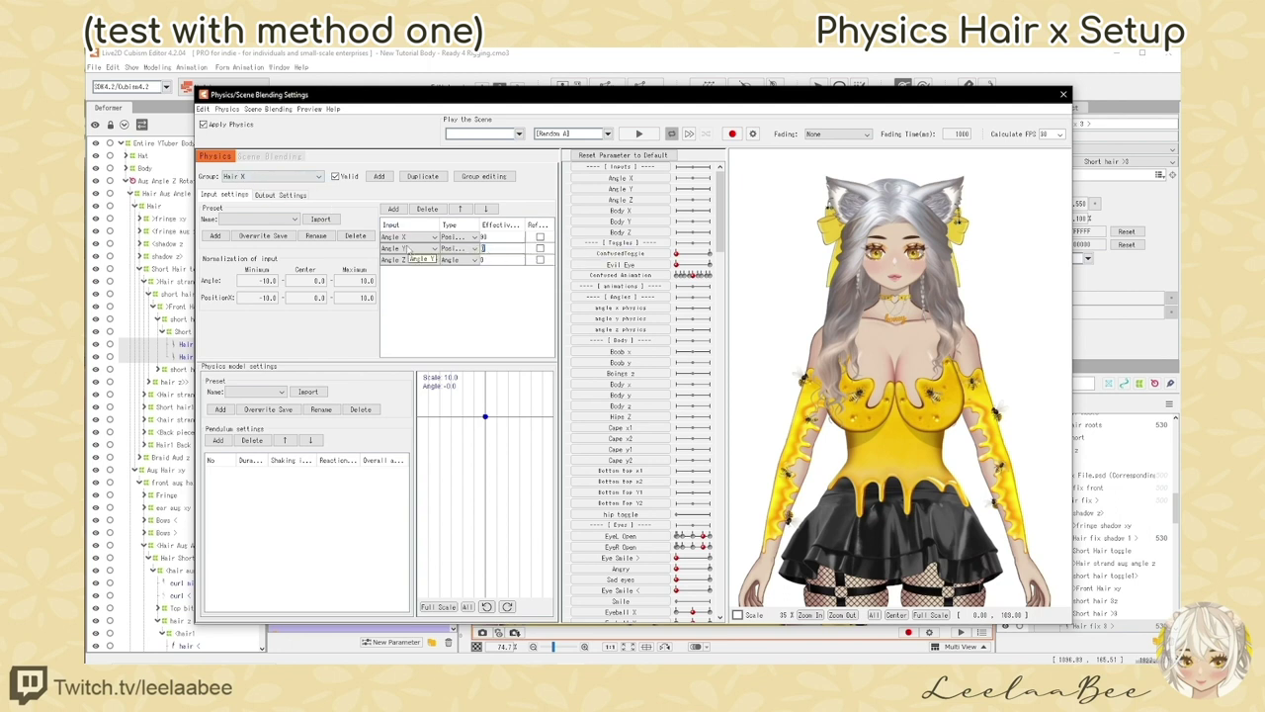
pyautogui.write('10')
pyautogui.press('Return')
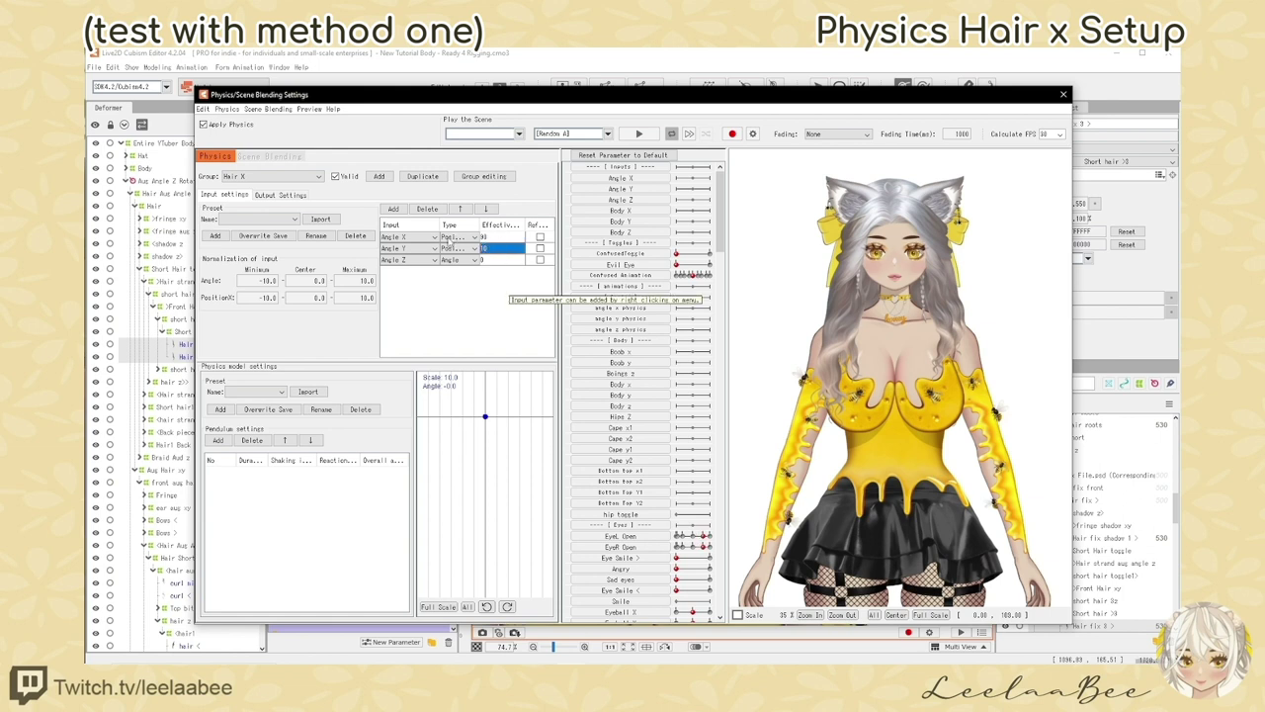
pyautogui.doubleClick(498, 259)
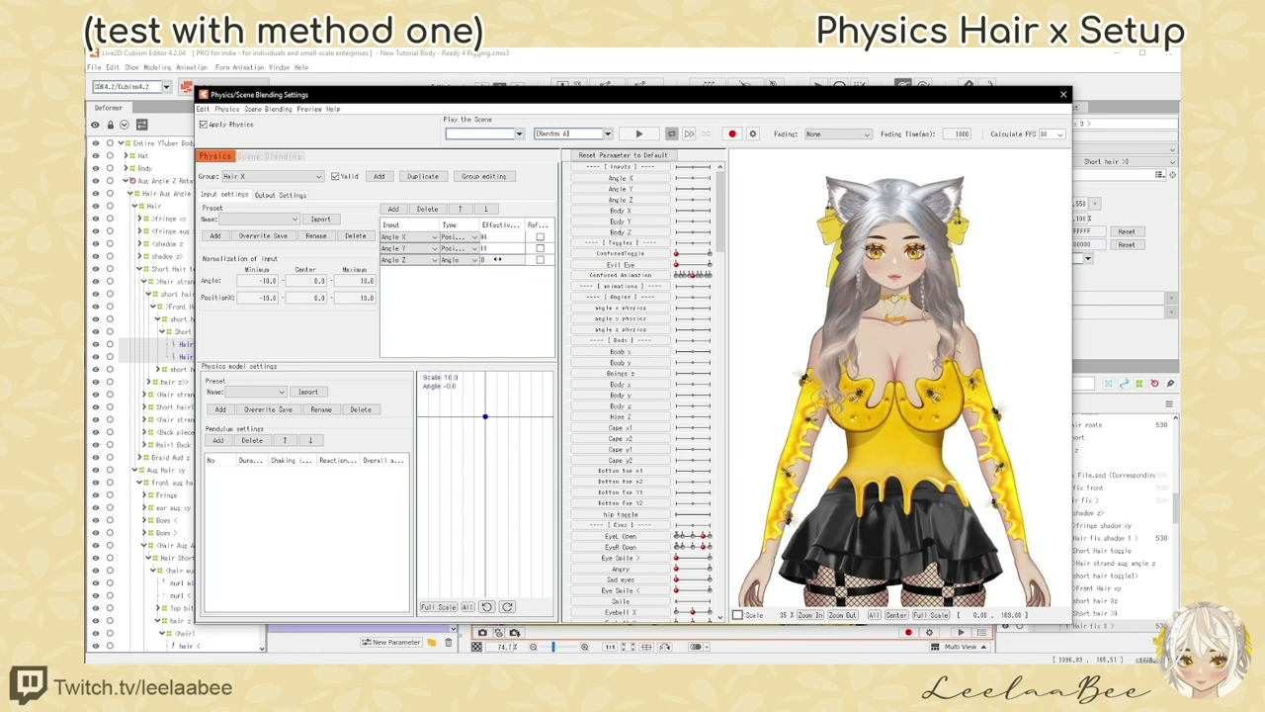
pyautogui.write('60')
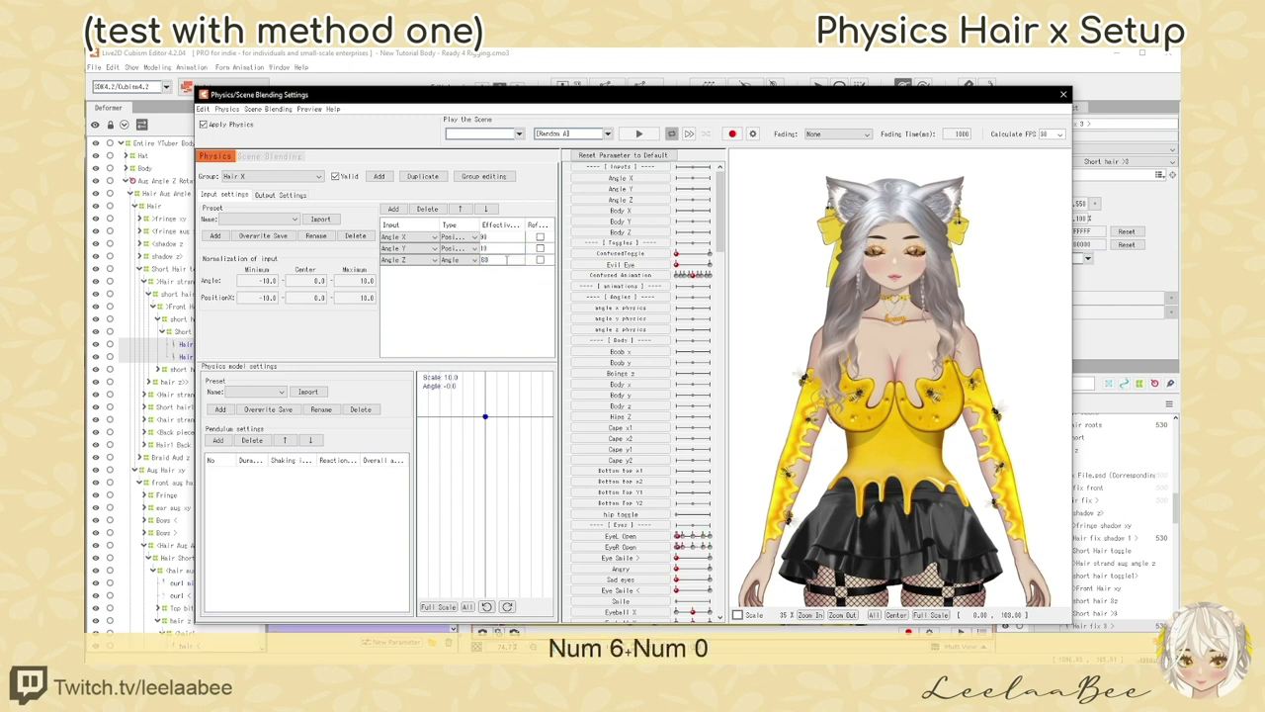
pyautogui.press('Return')
# Add two pendulums to the Hair X physics model and set the reaction value of both to 0.8
pyautogui.rightClick(273, 503)
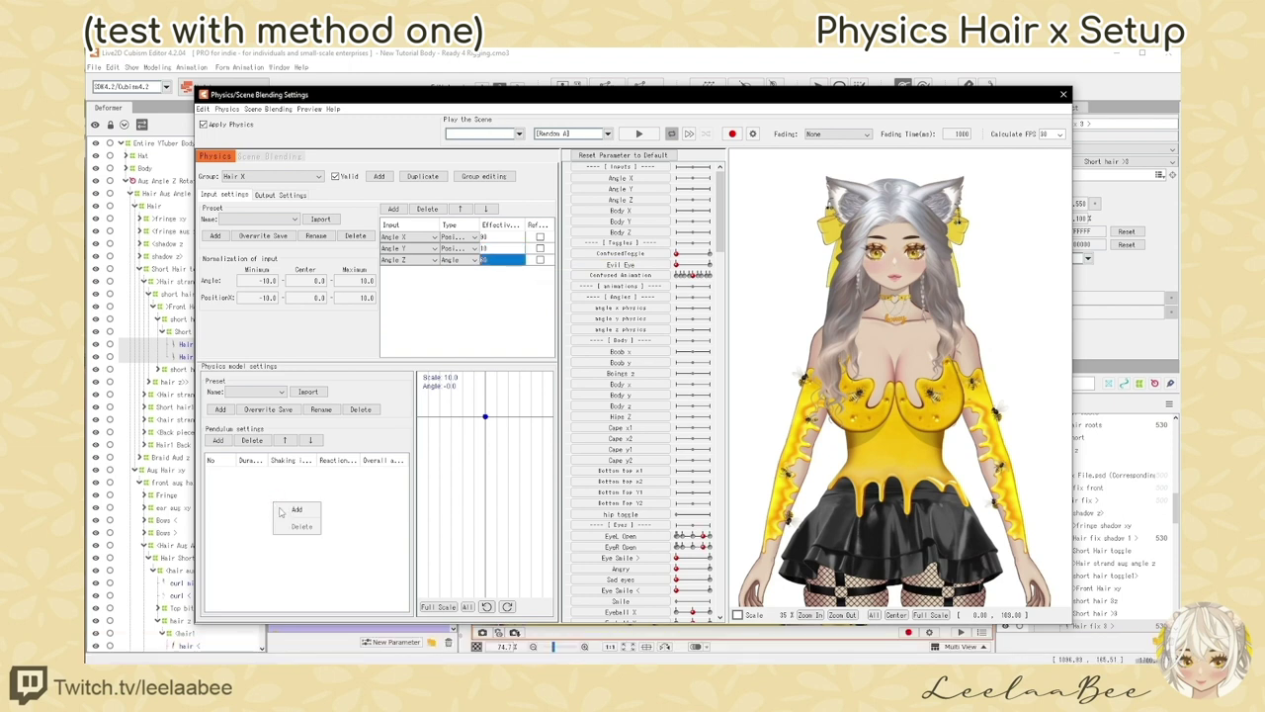
pyautogui.click(295, 510)
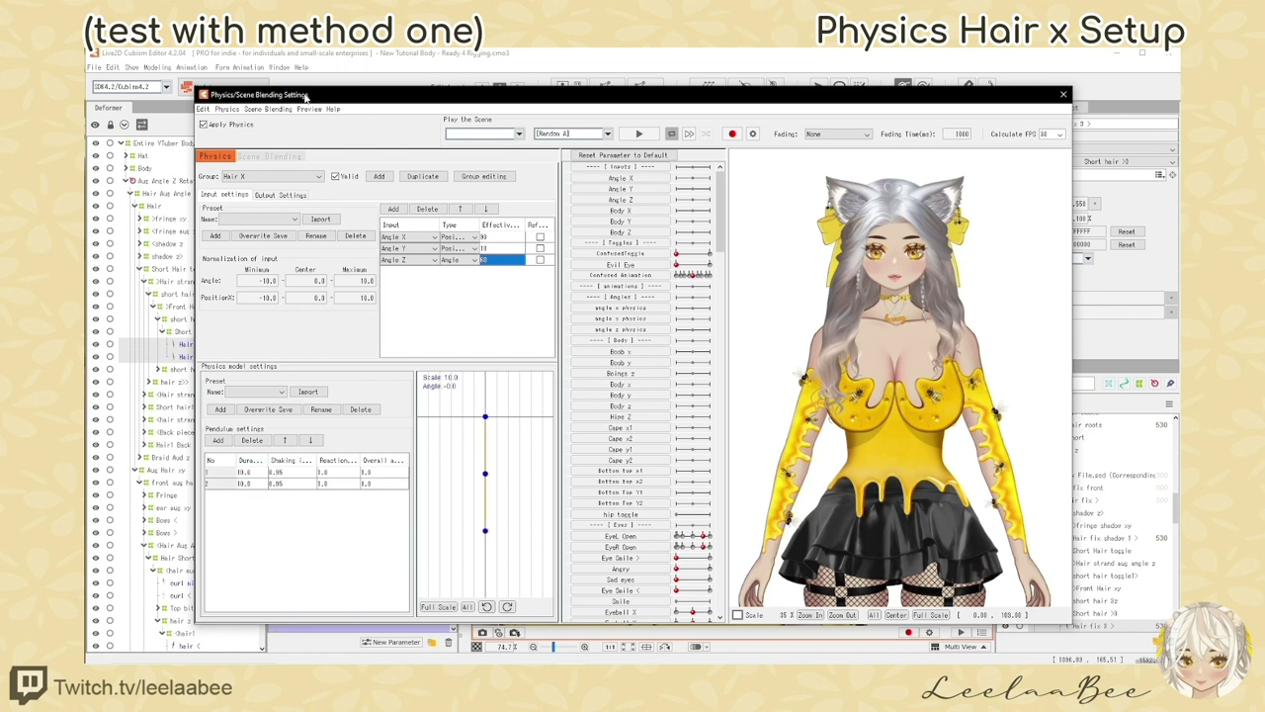
pyautogui.moveTo(307, 96); pyautogui.dragTo(593, 83)
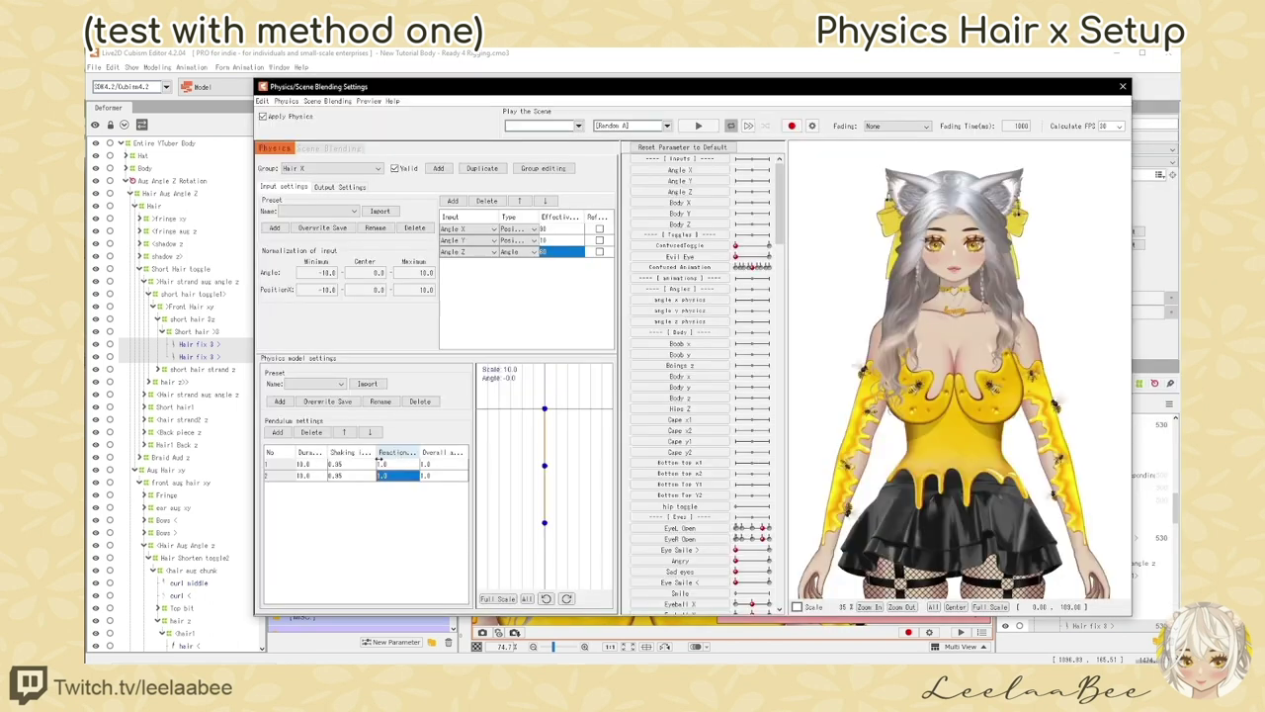
pyautogui.rightClick(395, 452)
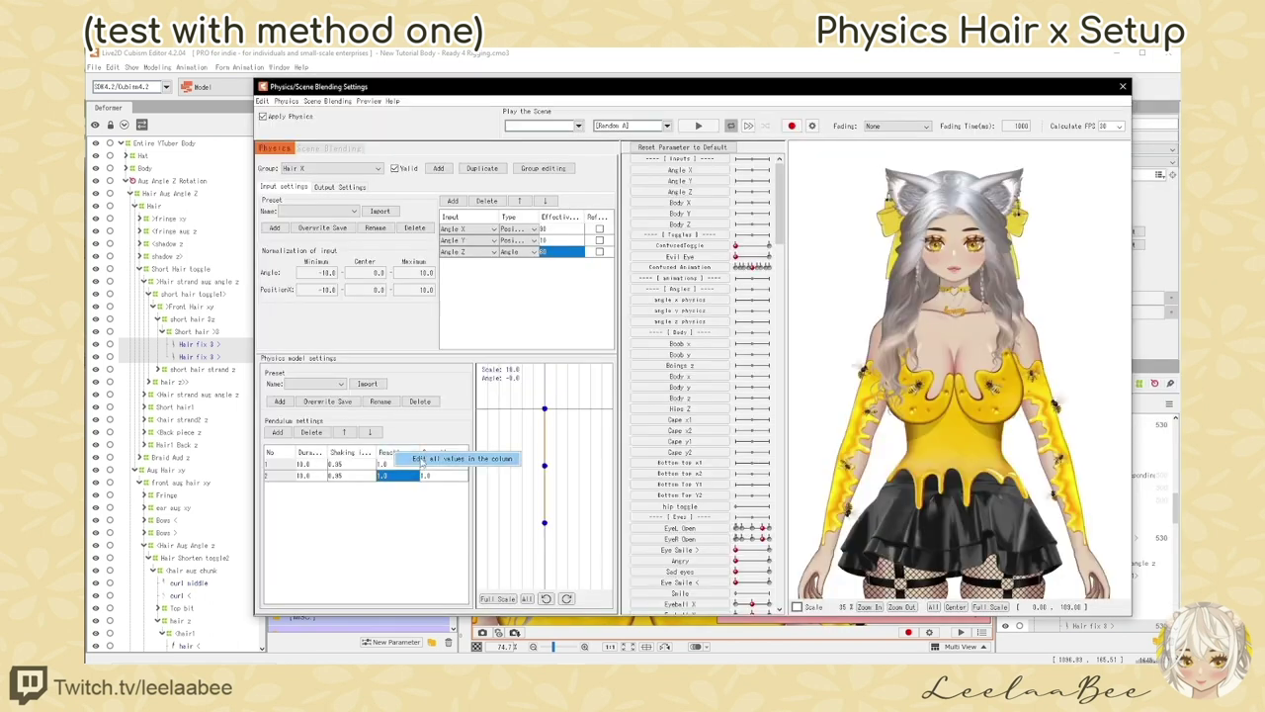
pyautogui.click(425, 460)
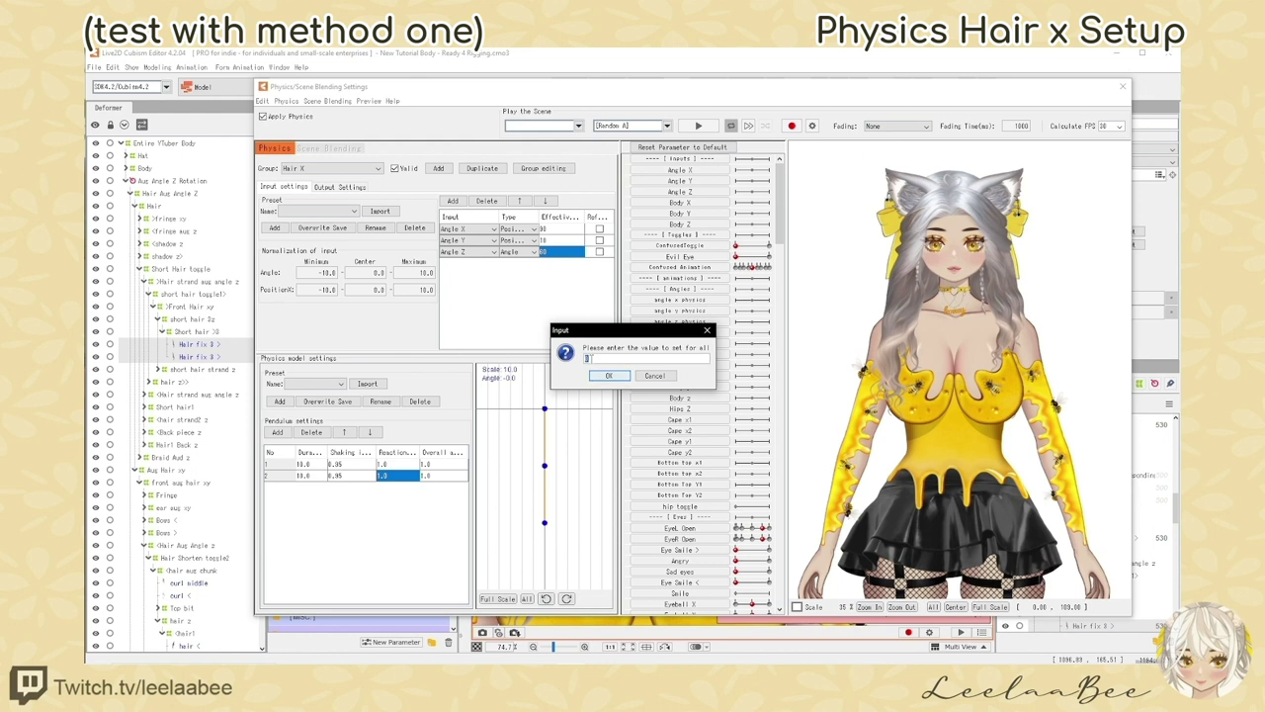
pyautogui.write('.8')
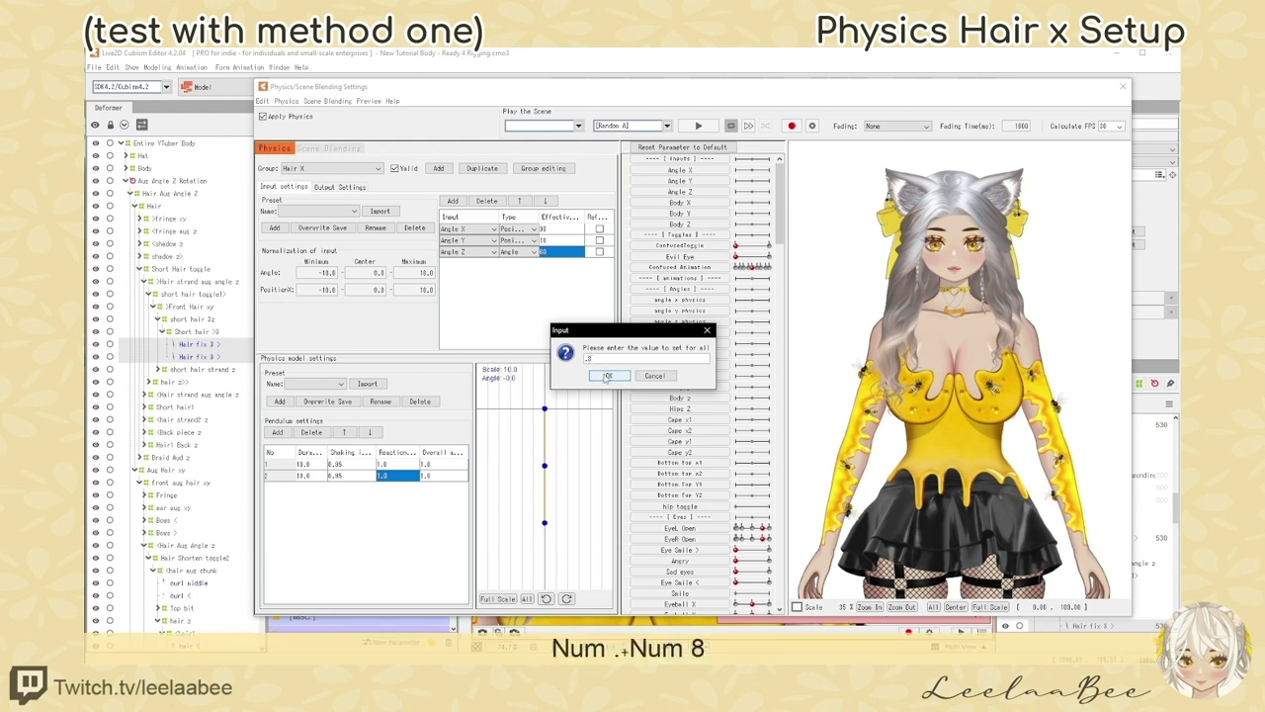
pyautogui.click(608, 376)
# Set the shaking influence of all pendulums to 0.8
pyautogui.rightClick(341, 452)
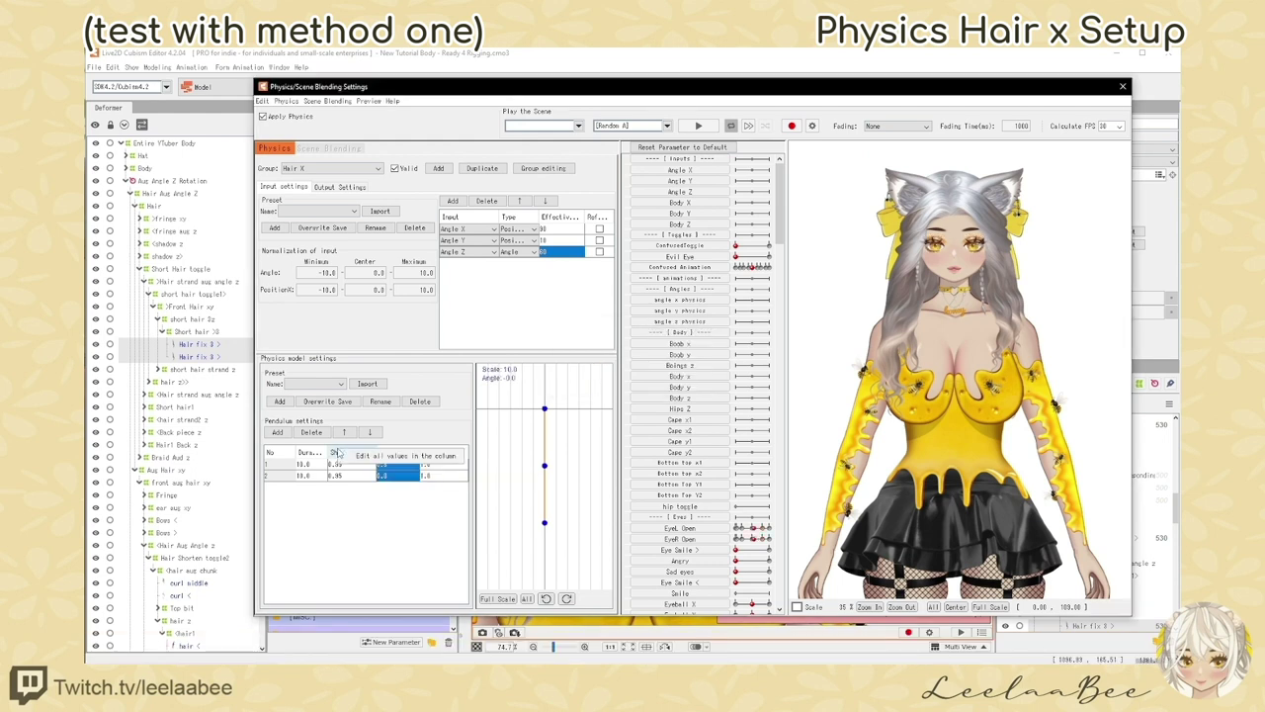
pyautogui.click(368, 457)
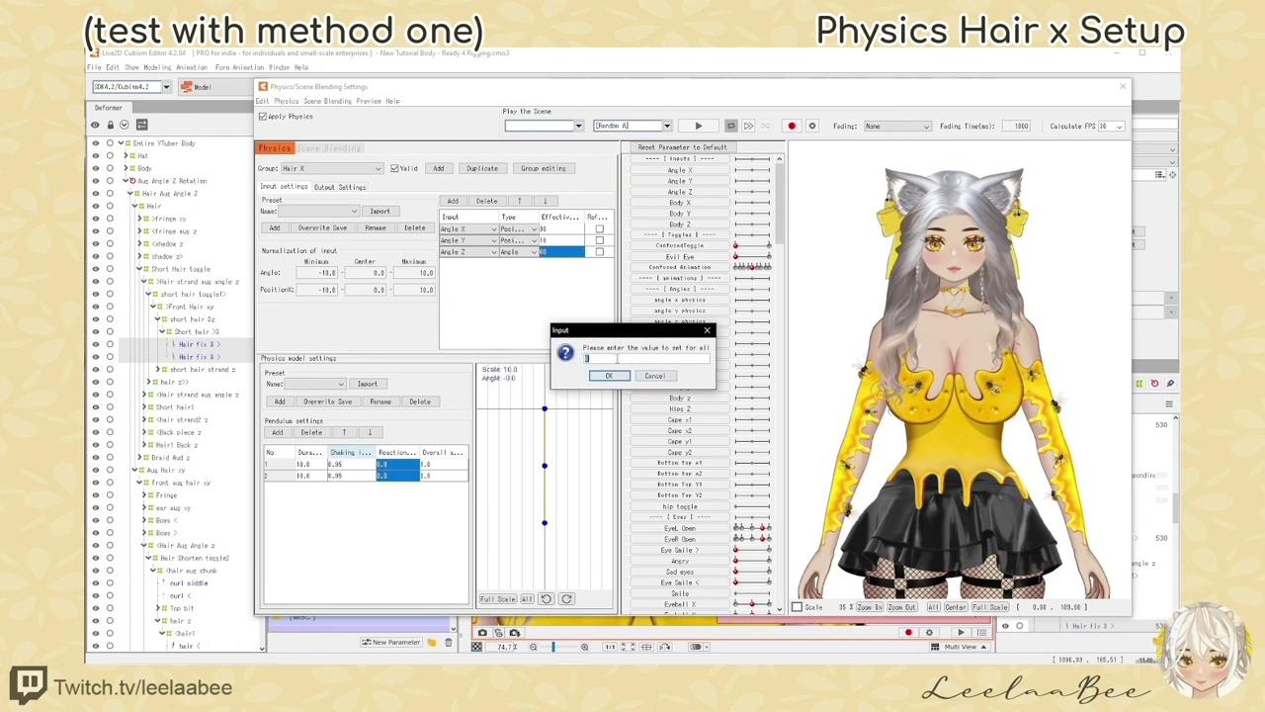
pyautogui.write('.')
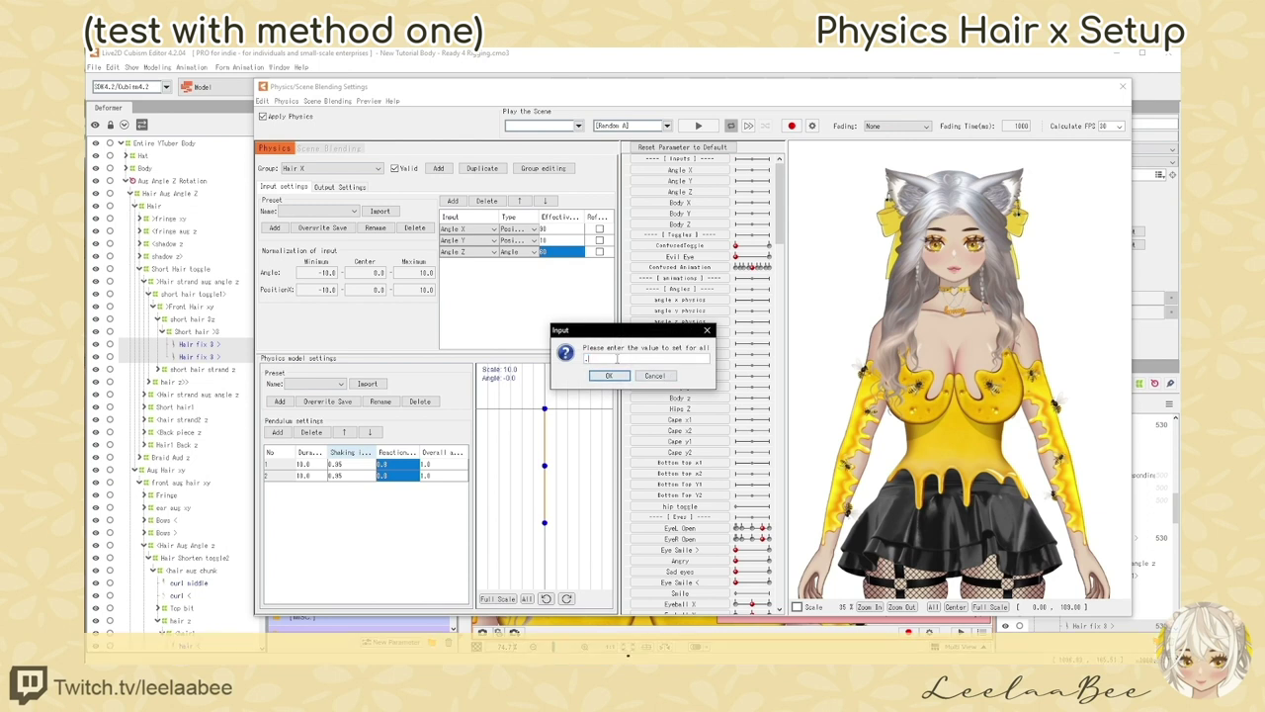
pyautogui.write('8')
pyautogui.click(609, 376)
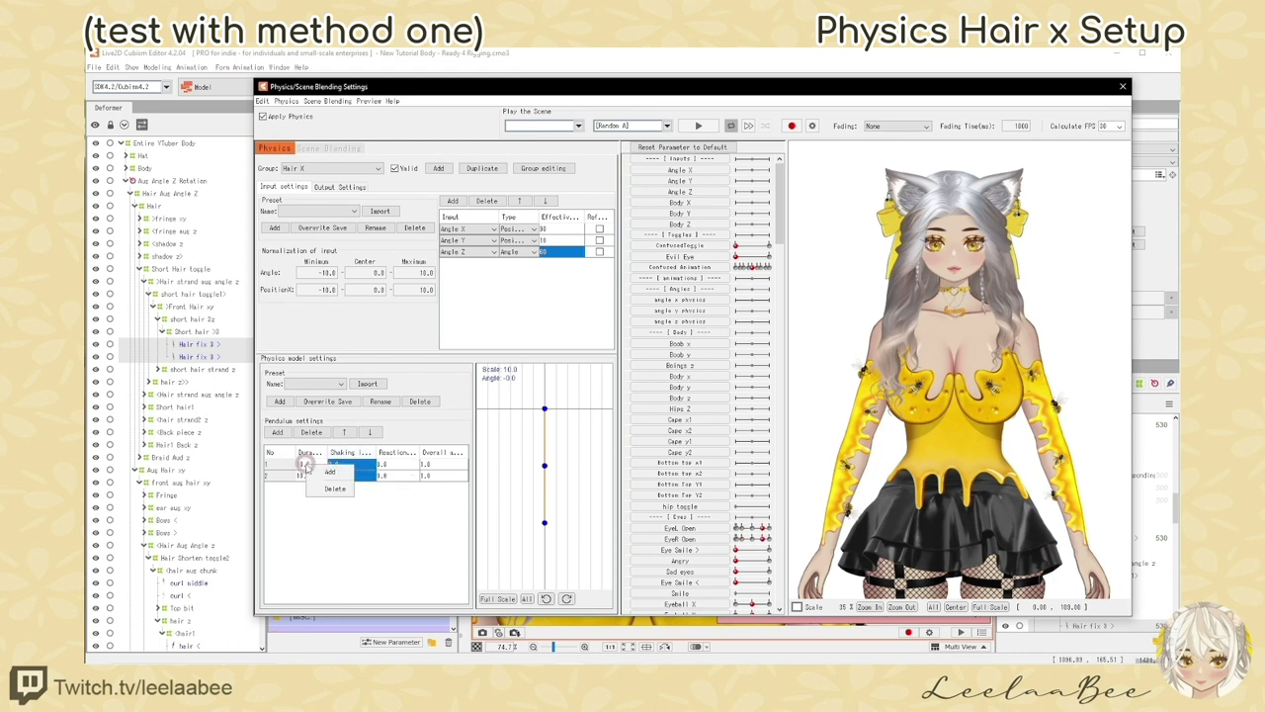
# Set the duration of all pendulums to 5
pyautogui.rightClick(313, 462)
pyautogui.click(310, 452)
pyautogui.rightClick(303, 452)
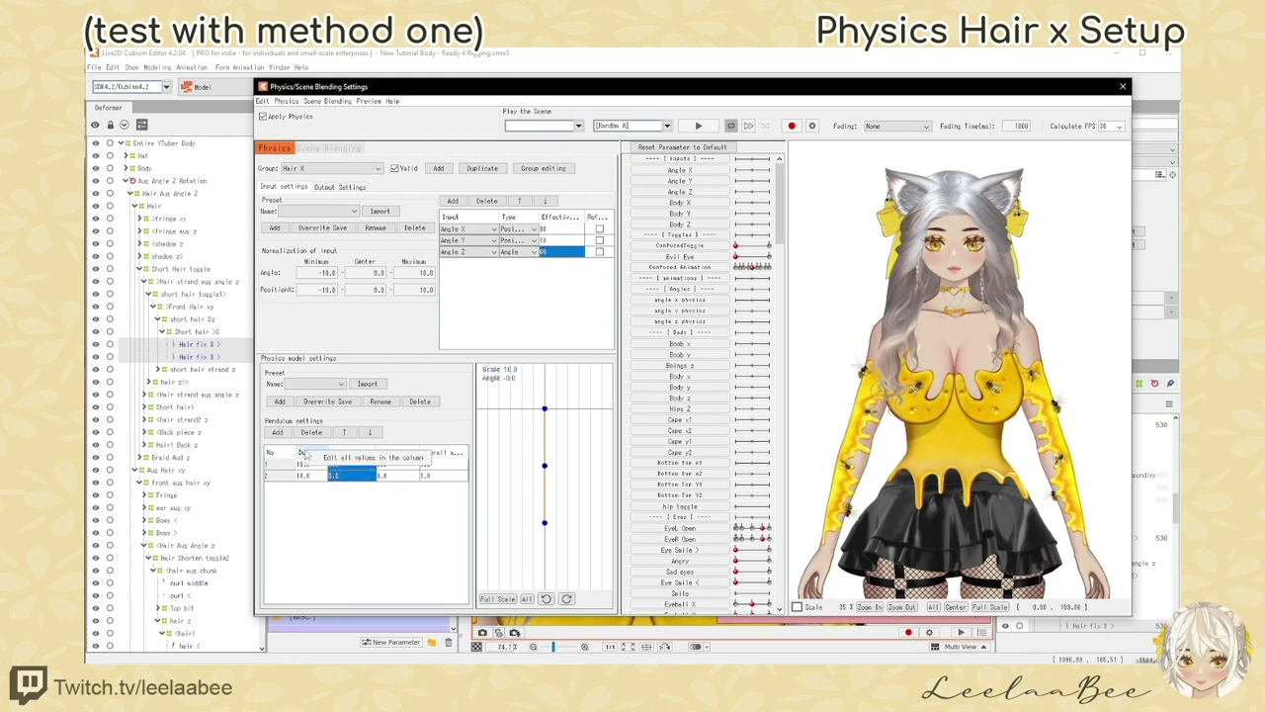
pyautogui.click(314, 458)
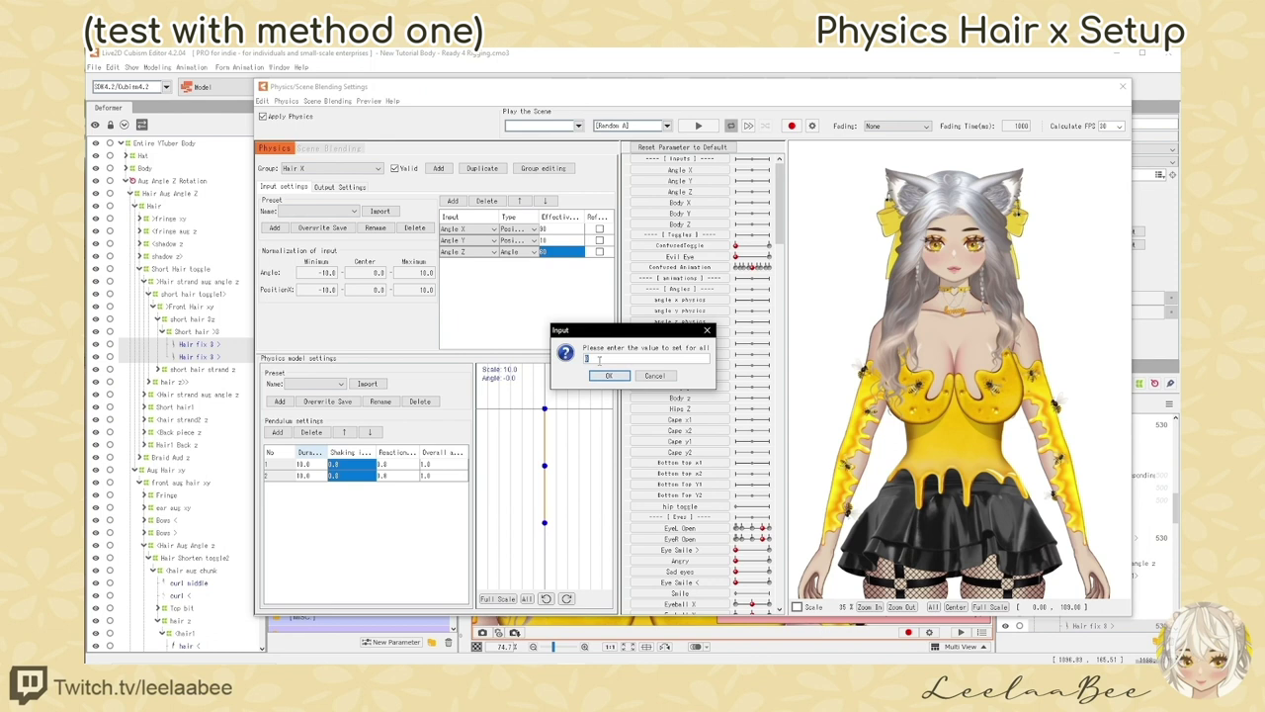
pyautogui.write('5')
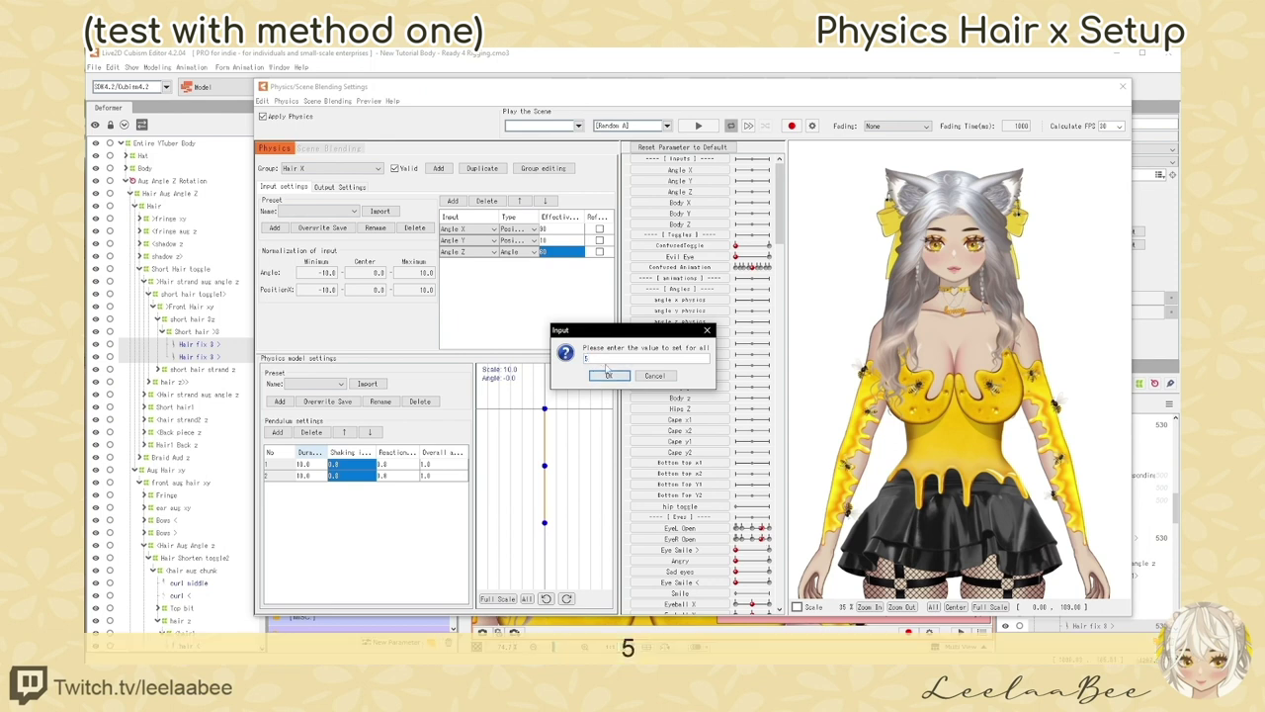
pyautogui.click(609, 375)
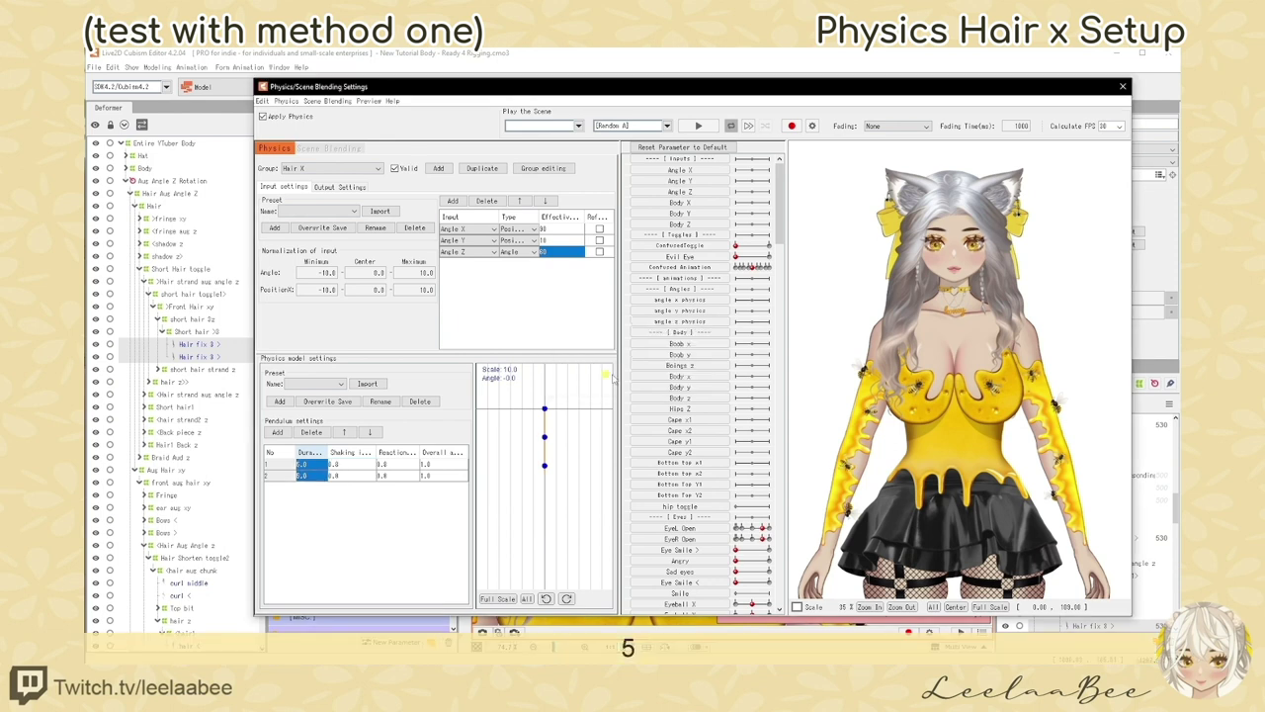
# Add the hair parameters x1 and x2 as output parameters of the Hair X group
pyautogui.click(345, 186)
pyautogui.rightClick(345, 248)
pyautogui.click(358, 251)
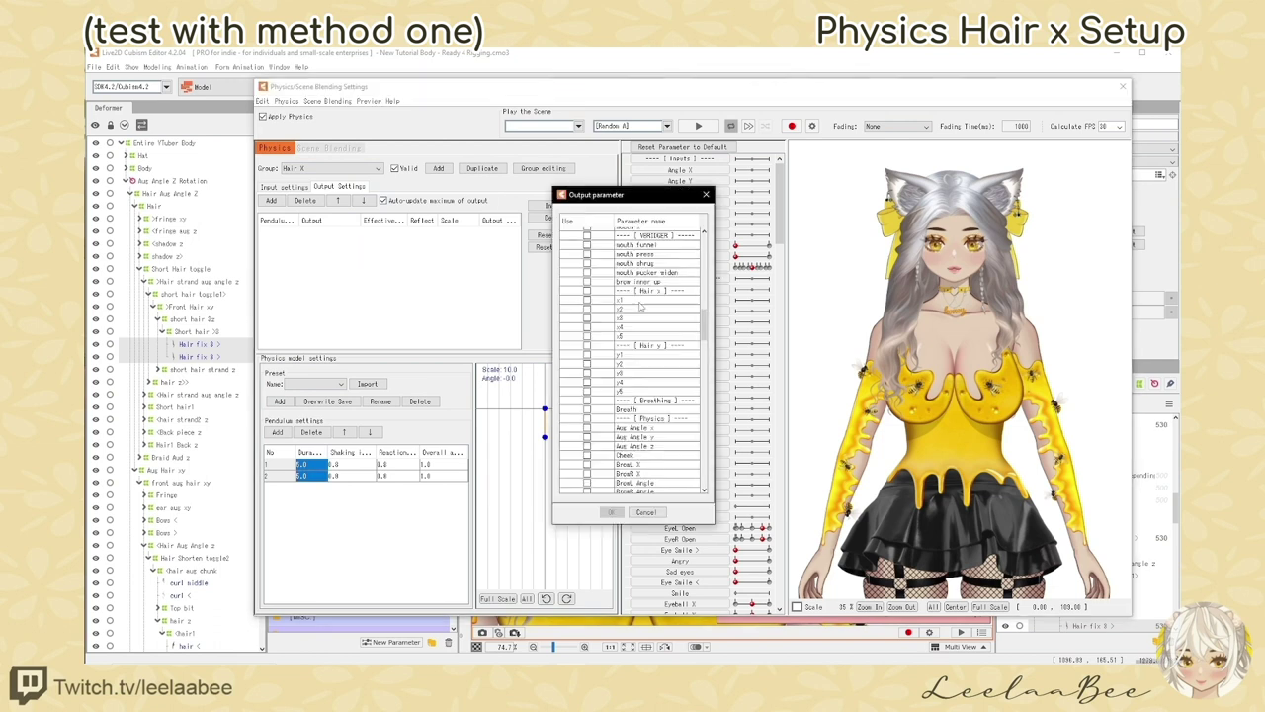
pyautogui.click(588, 299)
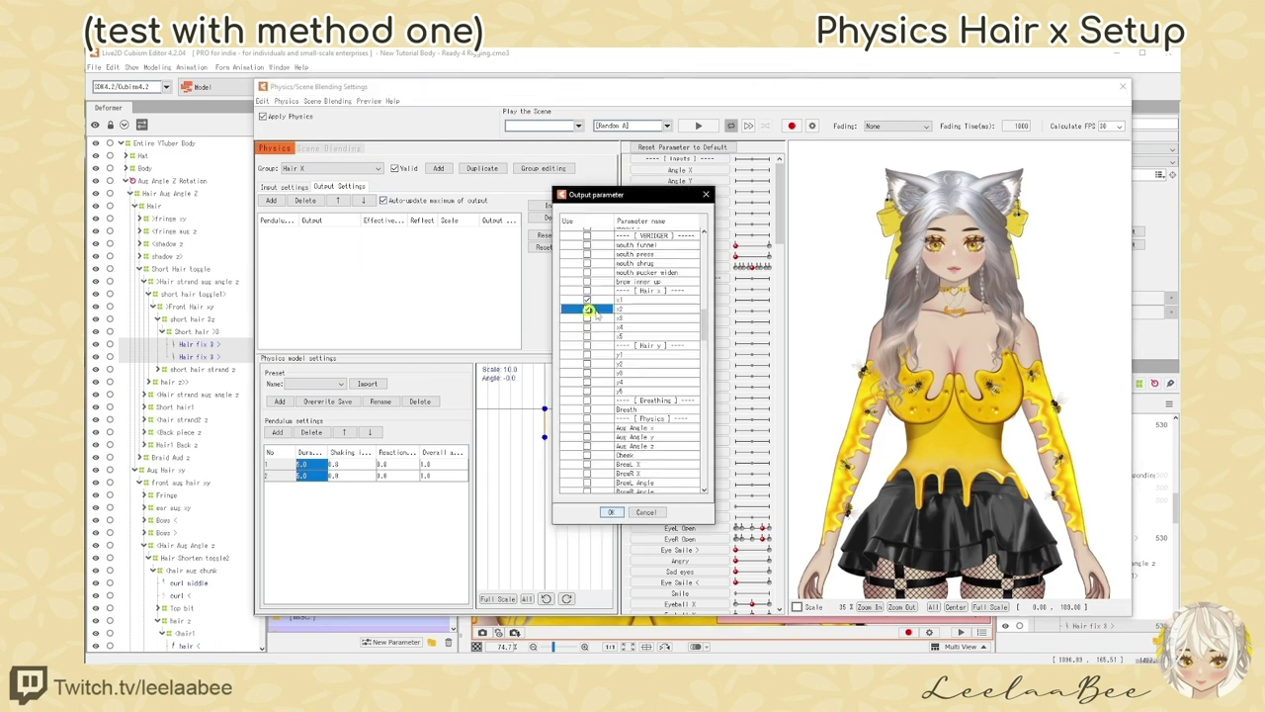
pyautogui.click(588, 308)
pyautogui.click(611, 512)
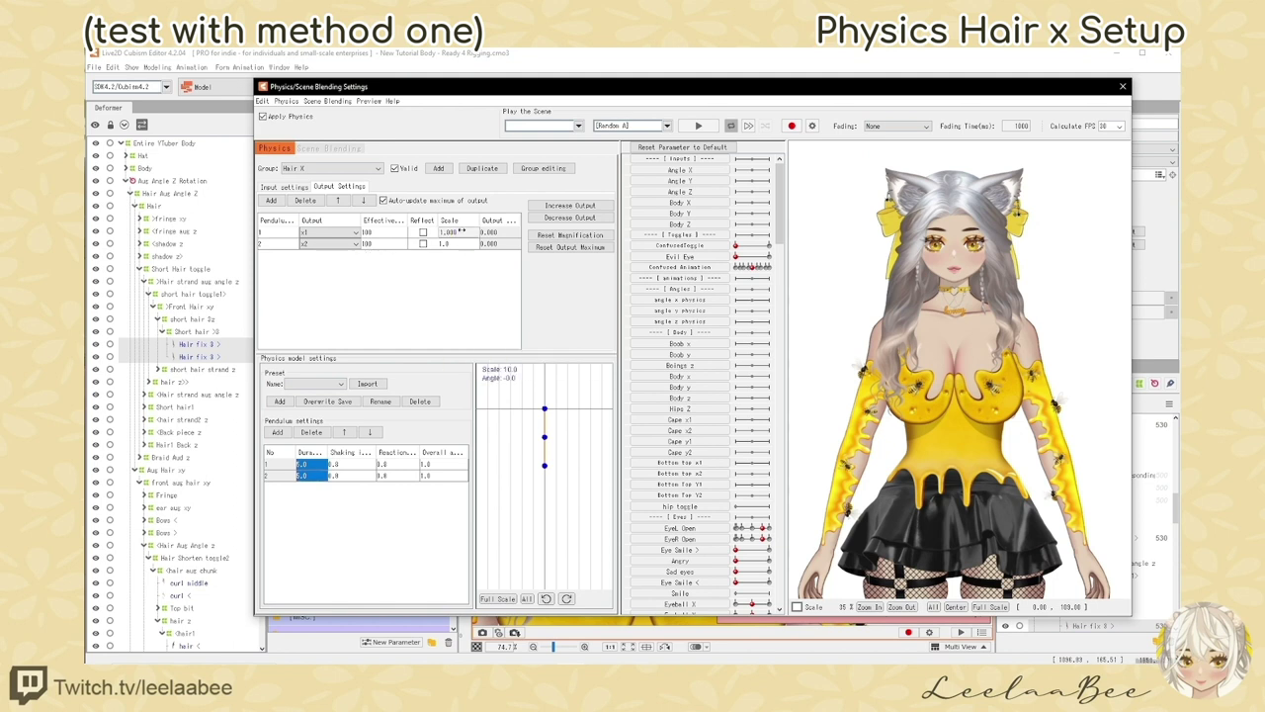
# Set the output scale of x1 and x2 to 30 and swing the model in the preview to test the hair physics
pyautogui.write('30')
pyautogui.press('Return')
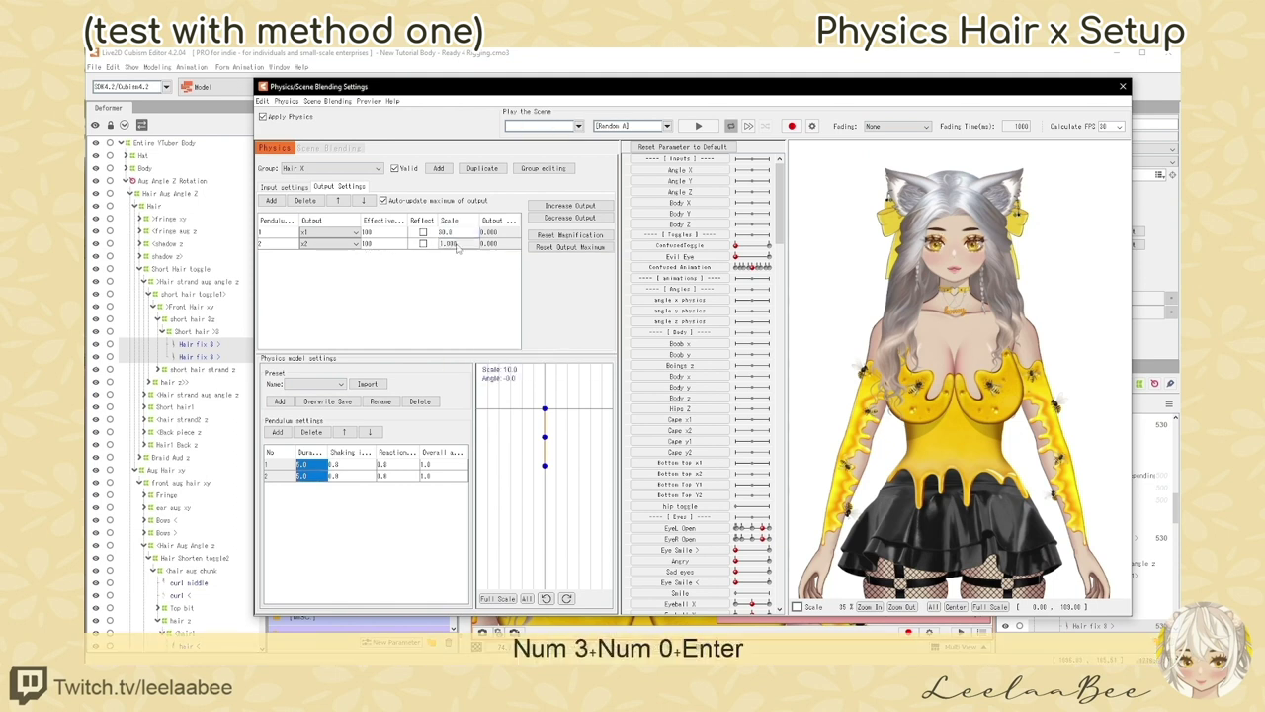
pyautogui.write('30')
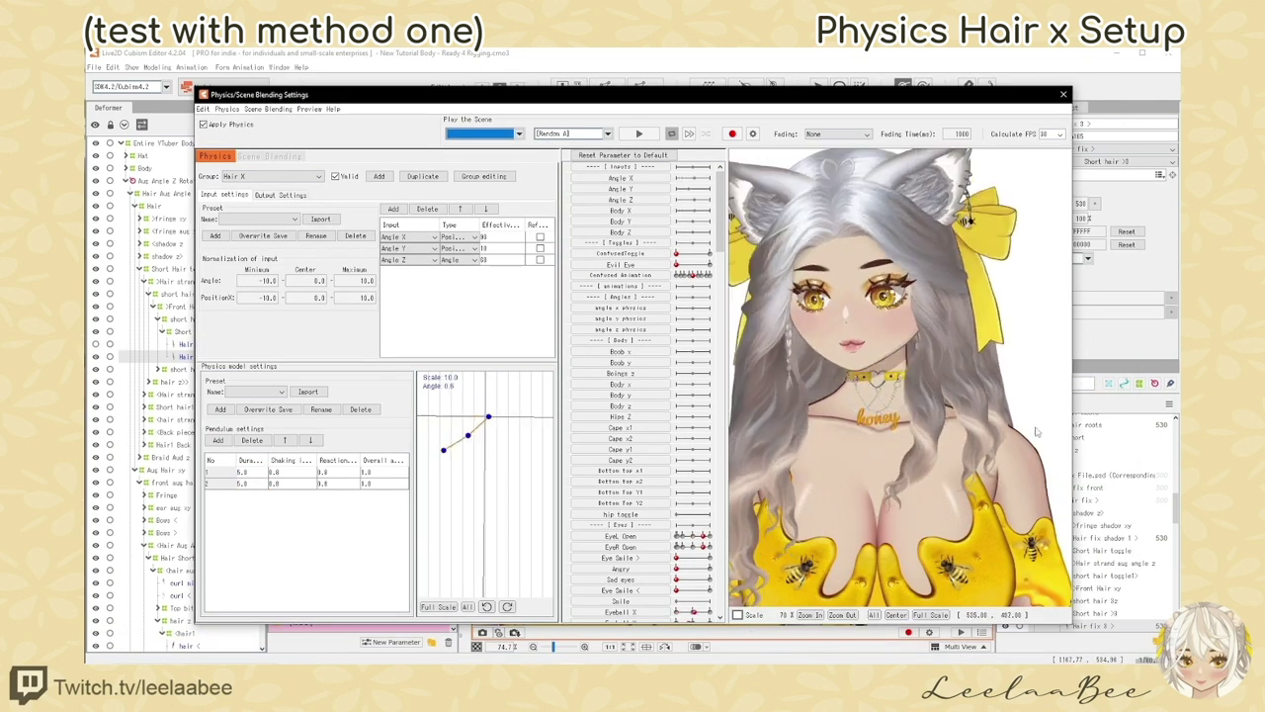
pyautogui.moveTo(763, 432); pyautogui.dragTo(791, 404)
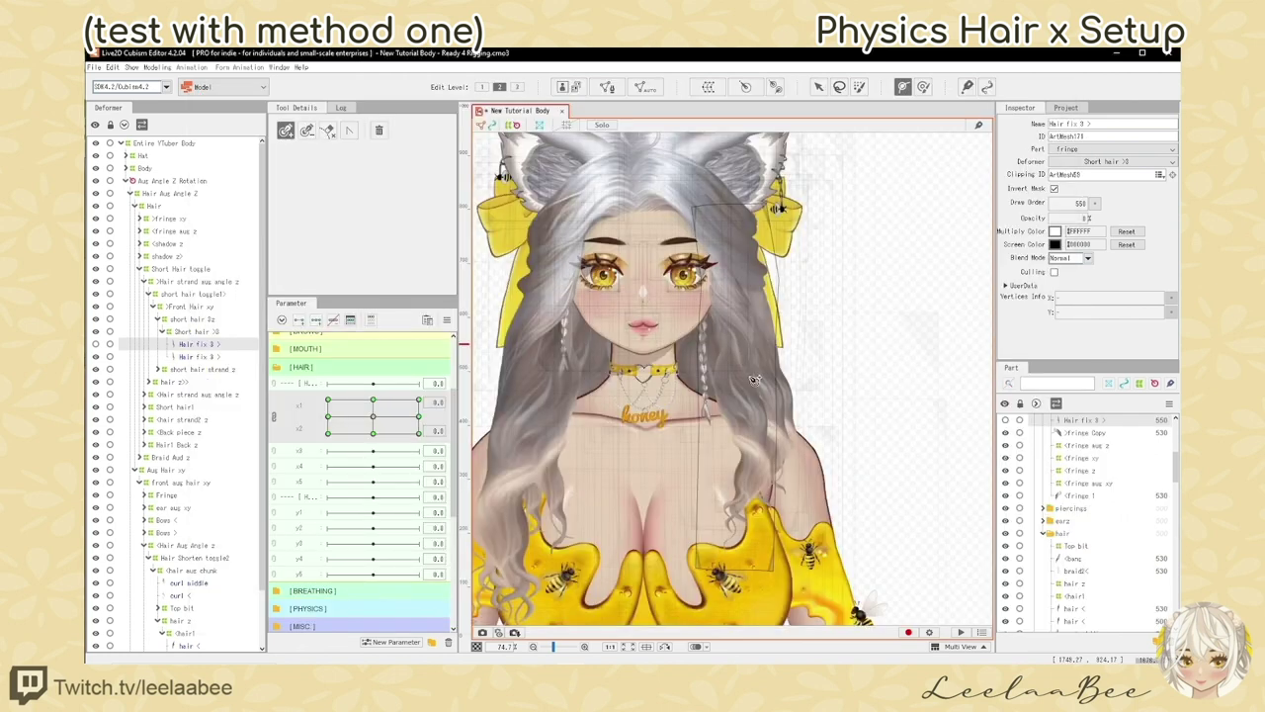
# Create a warp deformer named x1 as parent of the hair strand and set its conversion divisions to 15 x 15
pyautogui.click(790, 331)
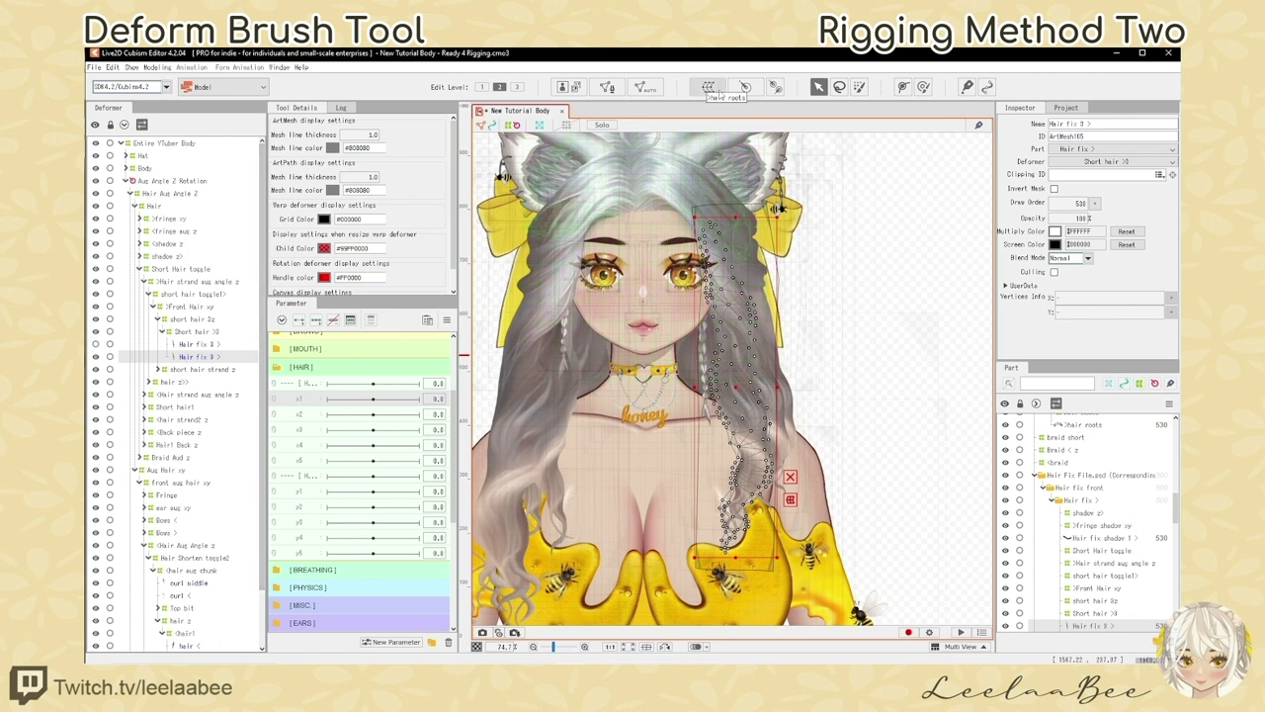
pyautogui.click(709, 87)
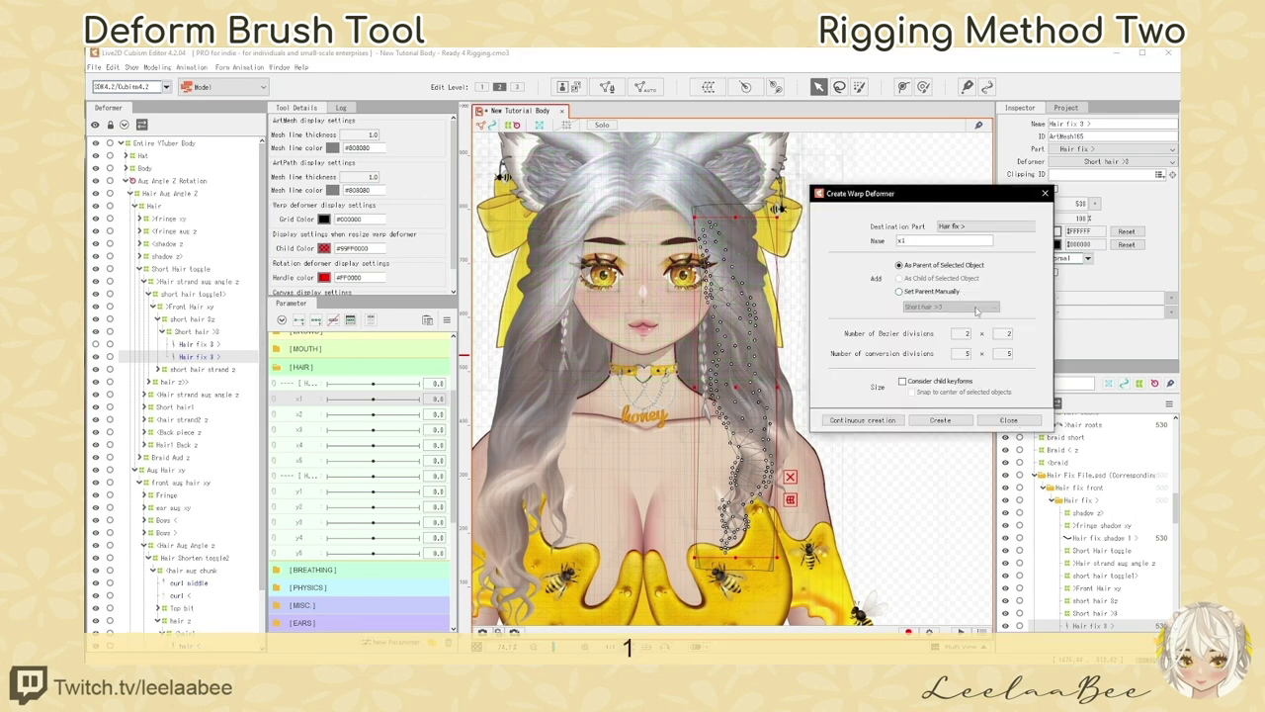
pyautogui.click(940, 420)
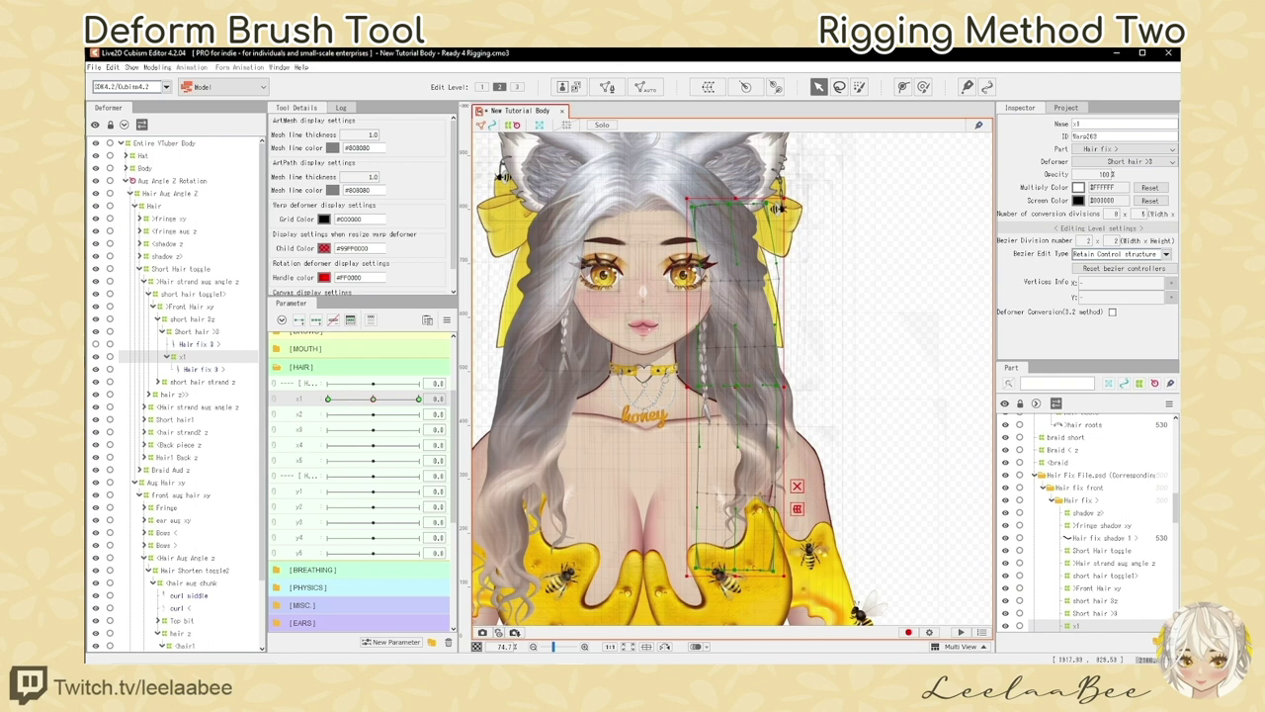
pyautogui.write('15')
pyautogui.press('Return')
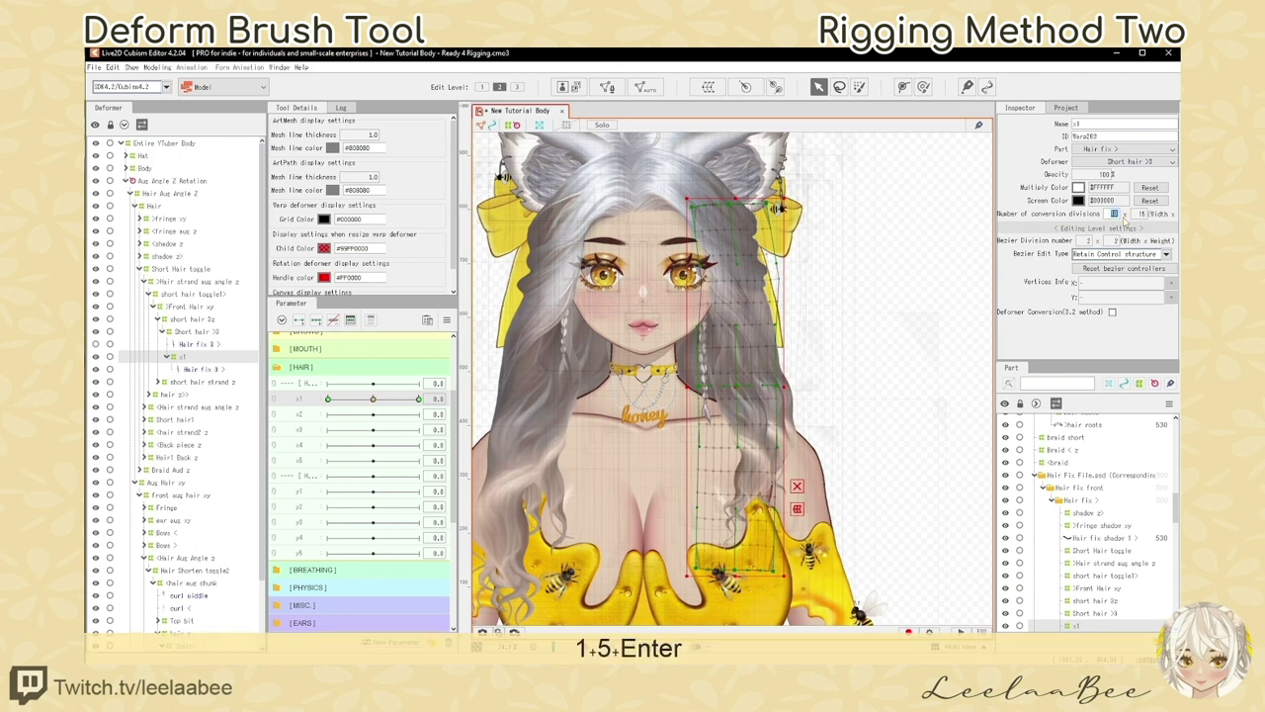
pyautogui.write('15')
pyautogui.press('Return')
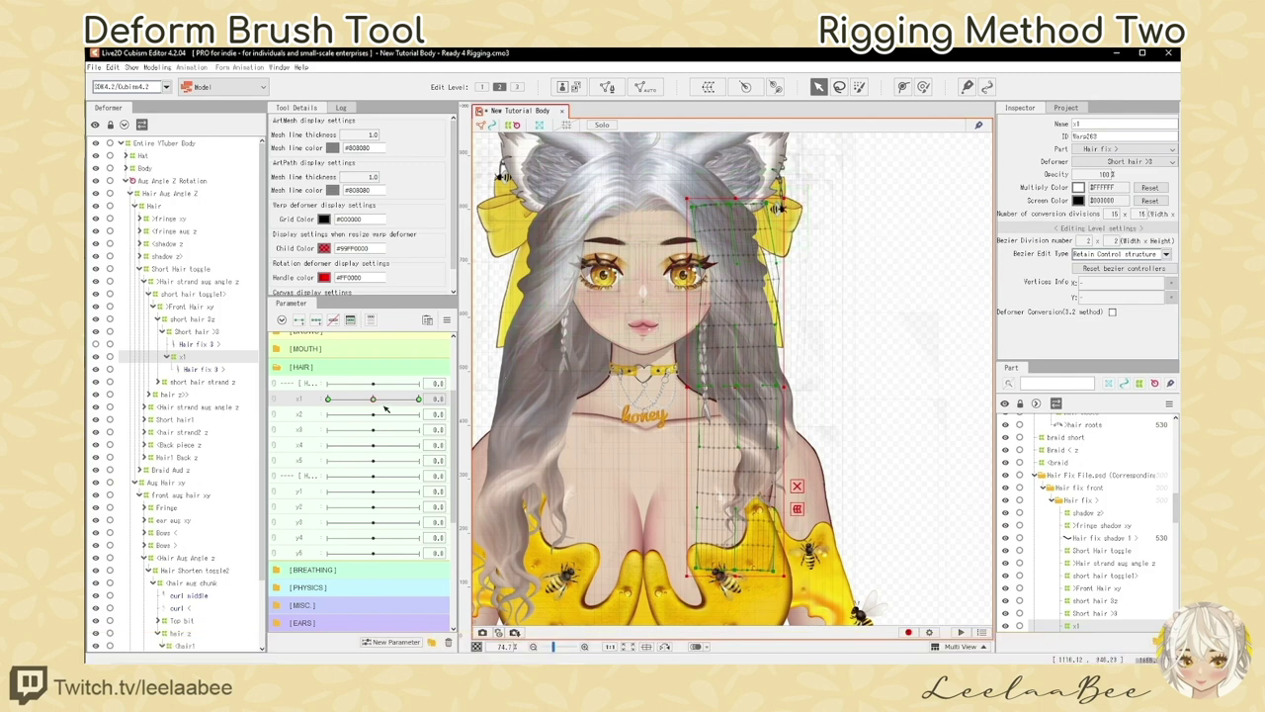
# Set parameter x1 to 30 and pull the middle of the x1 warp away from the neck with the Deform Brush
pyautogui.moveTo(374, 399); pyautogui.dragTo(418, 400)
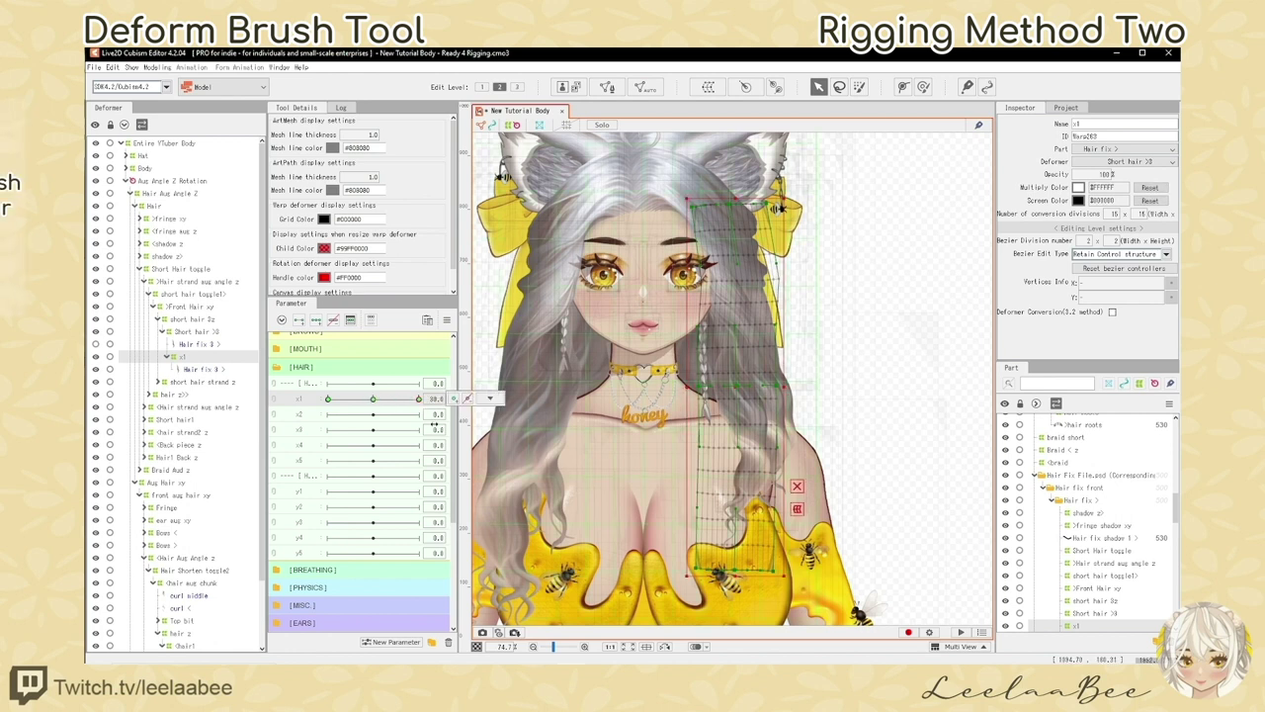
pyautogui.press('b')
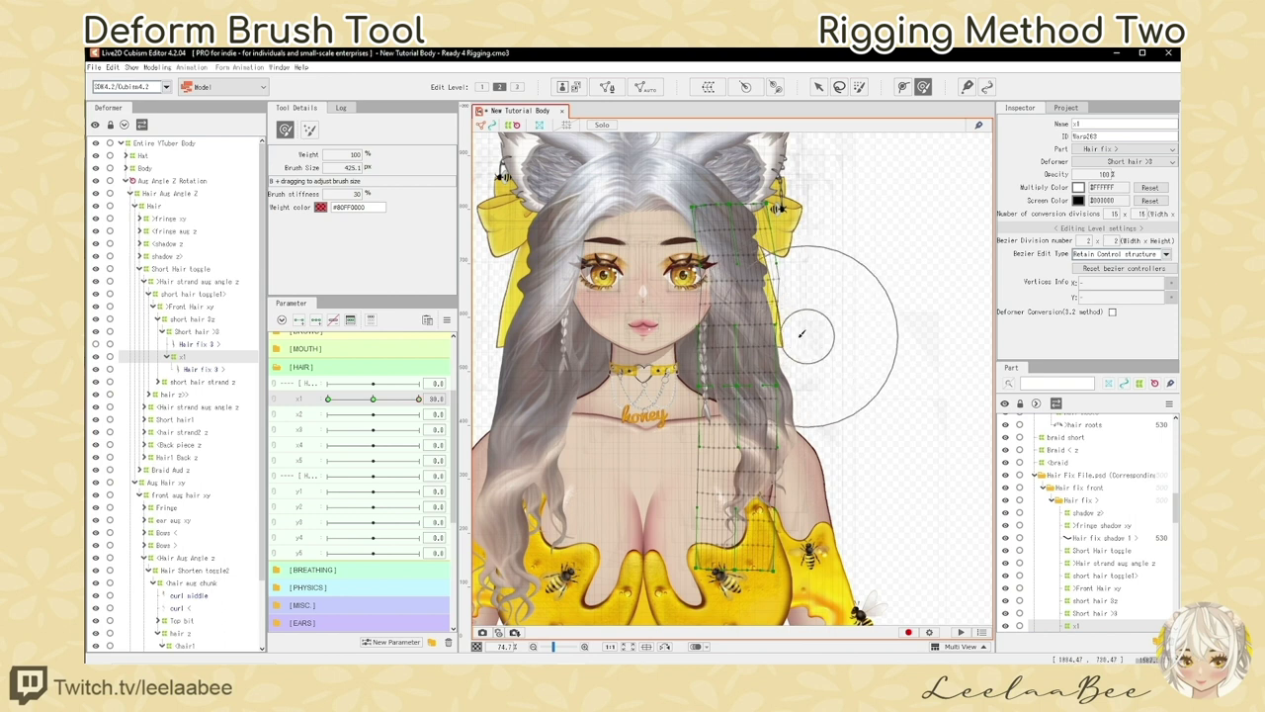
pyautogui.press('b')
pyautogui.moveTo(706, 323)
pyautogui.mouseDown()
pyautogui.moveTo(677, 329)
pyautogui.moveTo(760, 326)
pyautogui.mouseUp()
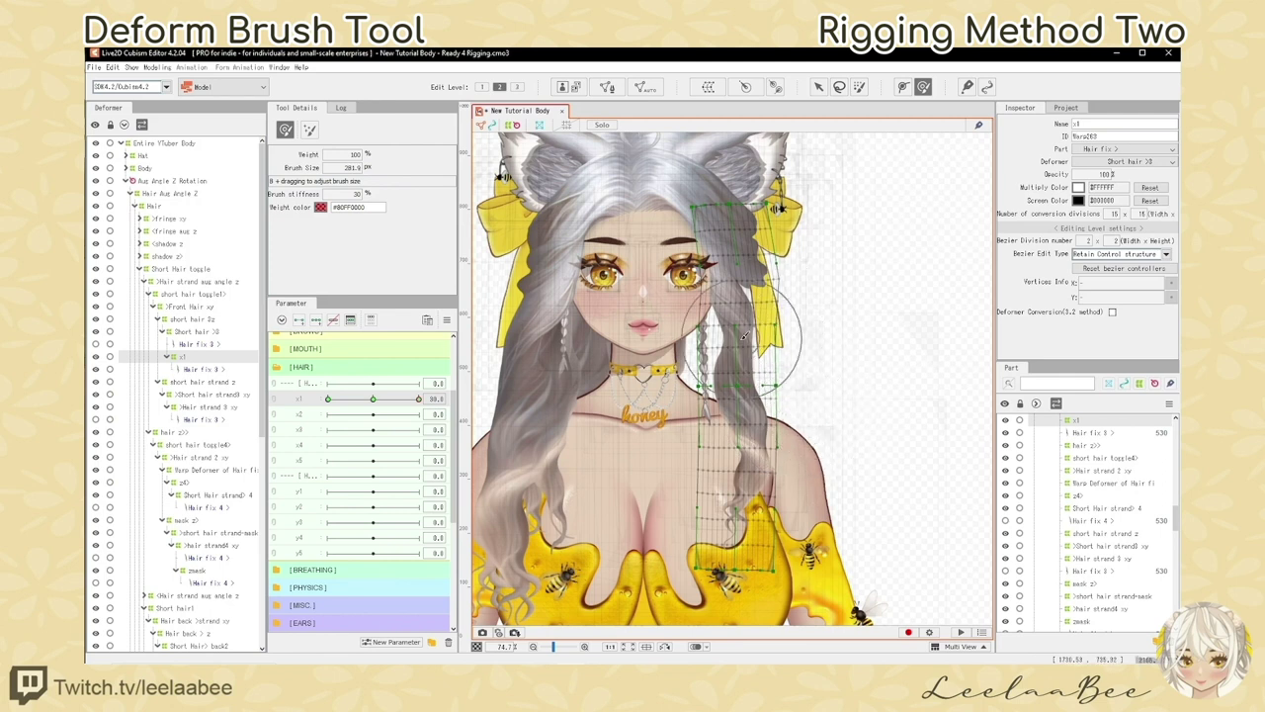
pyautogui.click(467, 398)
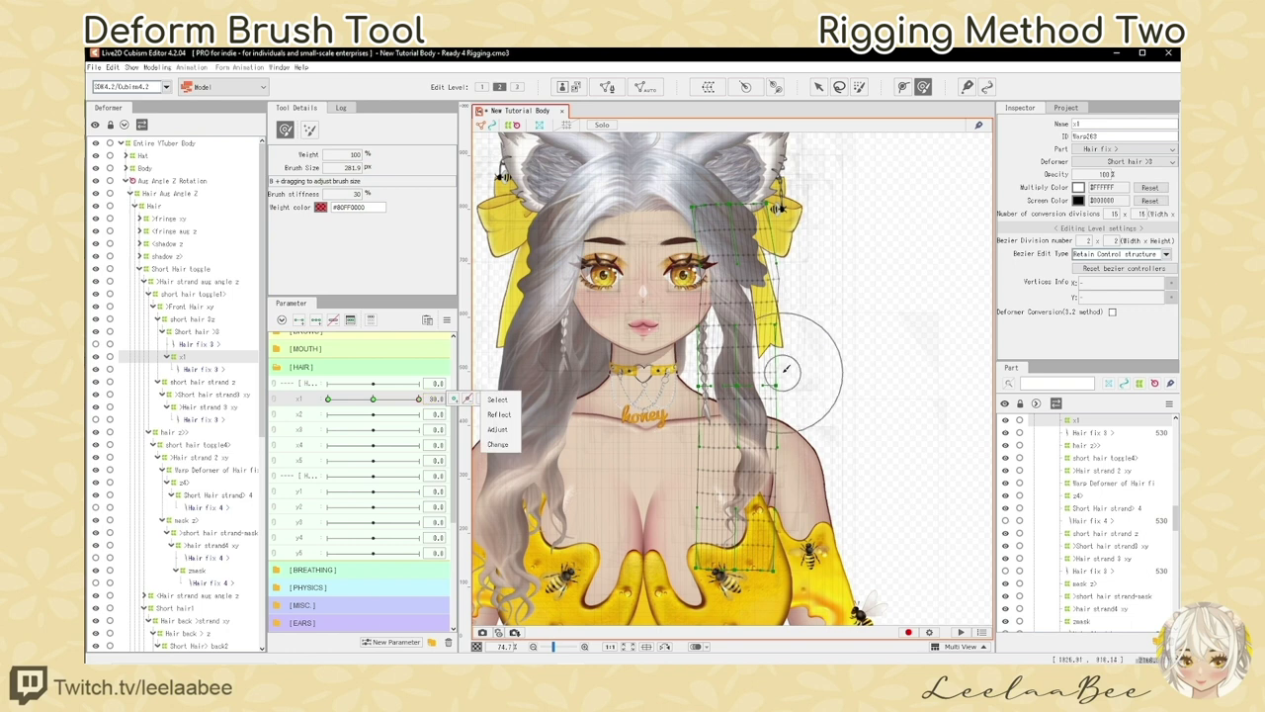
pyautogui.click(752, 343)
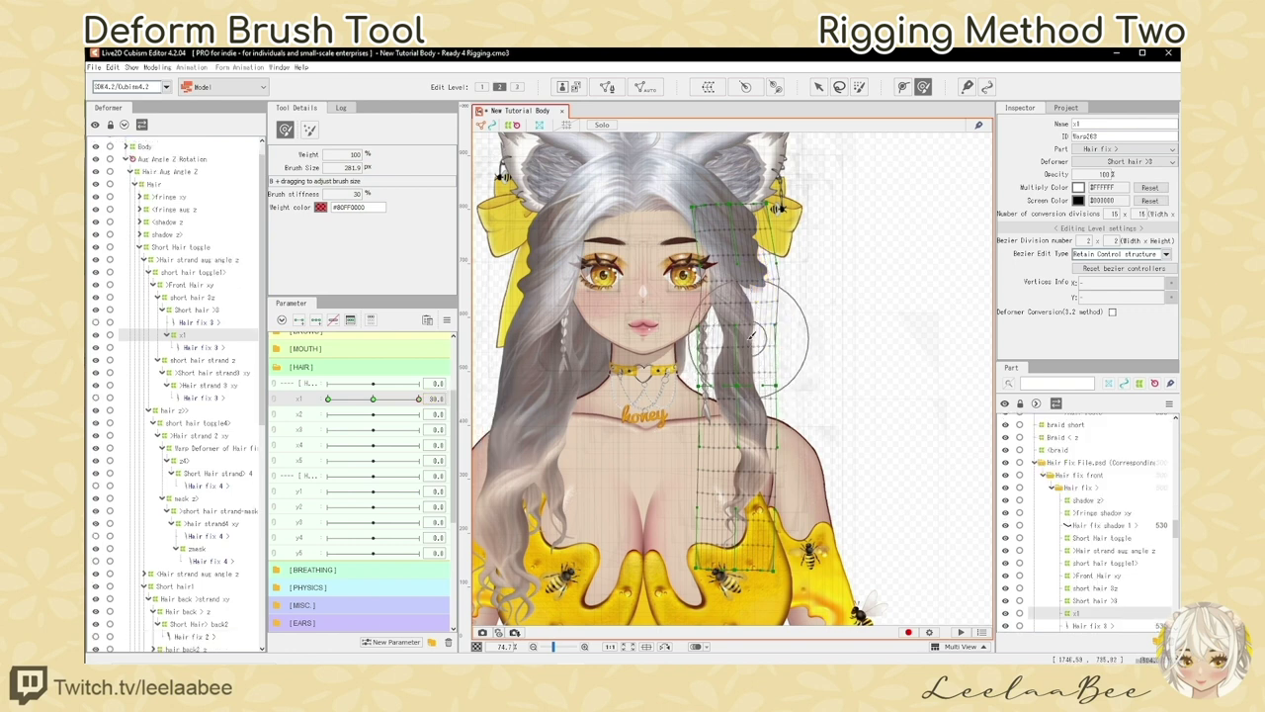
pyautogui.moveTo(751, 337); pyautogui.dragTo(764, 343)
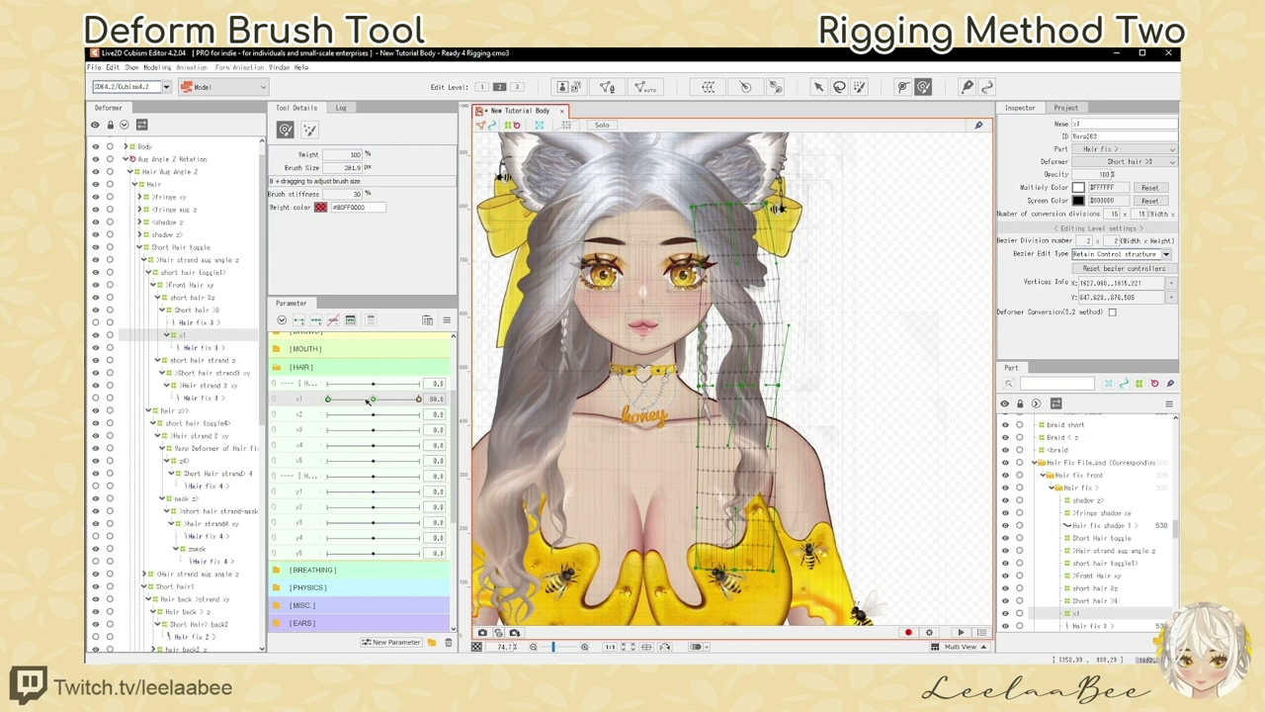
# Set parameter x1 to -30 and push the middle of the x1 warp toward the neck with the Deform Brush
pyautogui.click(328, 399)
pyautogui.moveTo(740, 338); pyautogui.dragTo(728, 340)
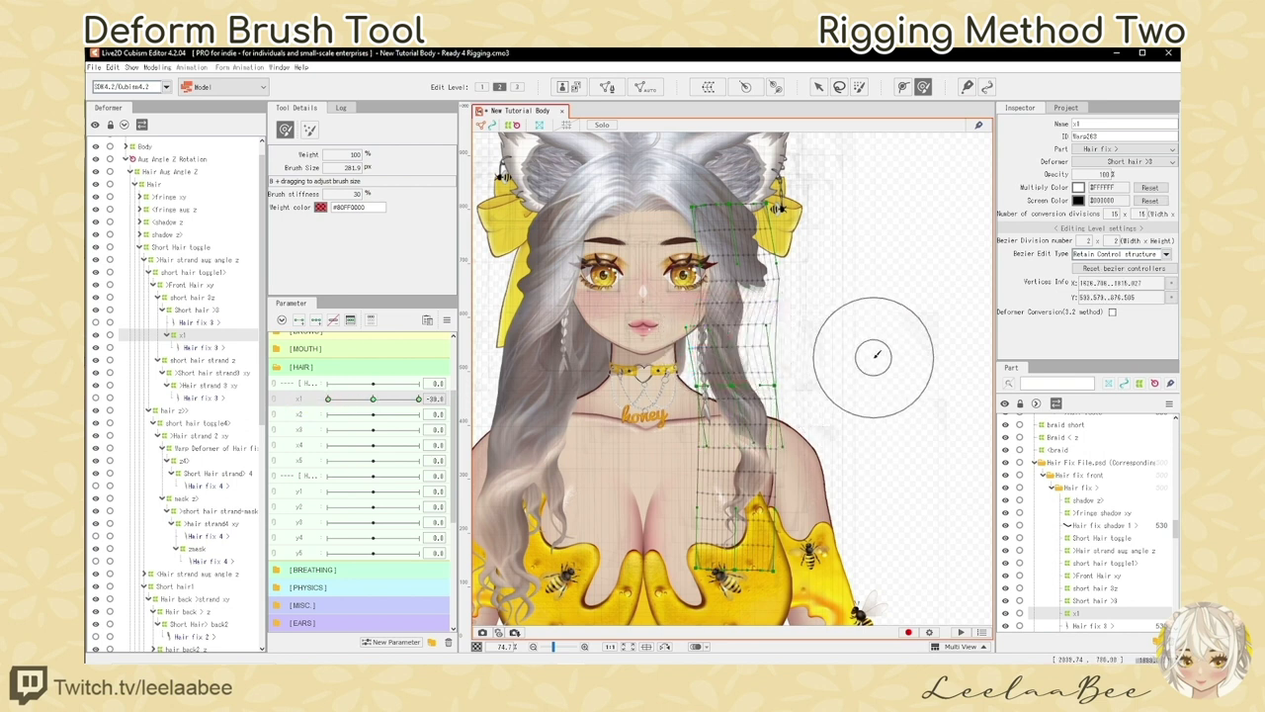
pyautogui.hotkey('ctrl', 'z')
# Set the x1 warp's Bezier divisions to 4 x 3 and its Bezier edit type to Smooth All
pyautogui.moveTo(373, 400); pyautogui.dragTo(436, 402)
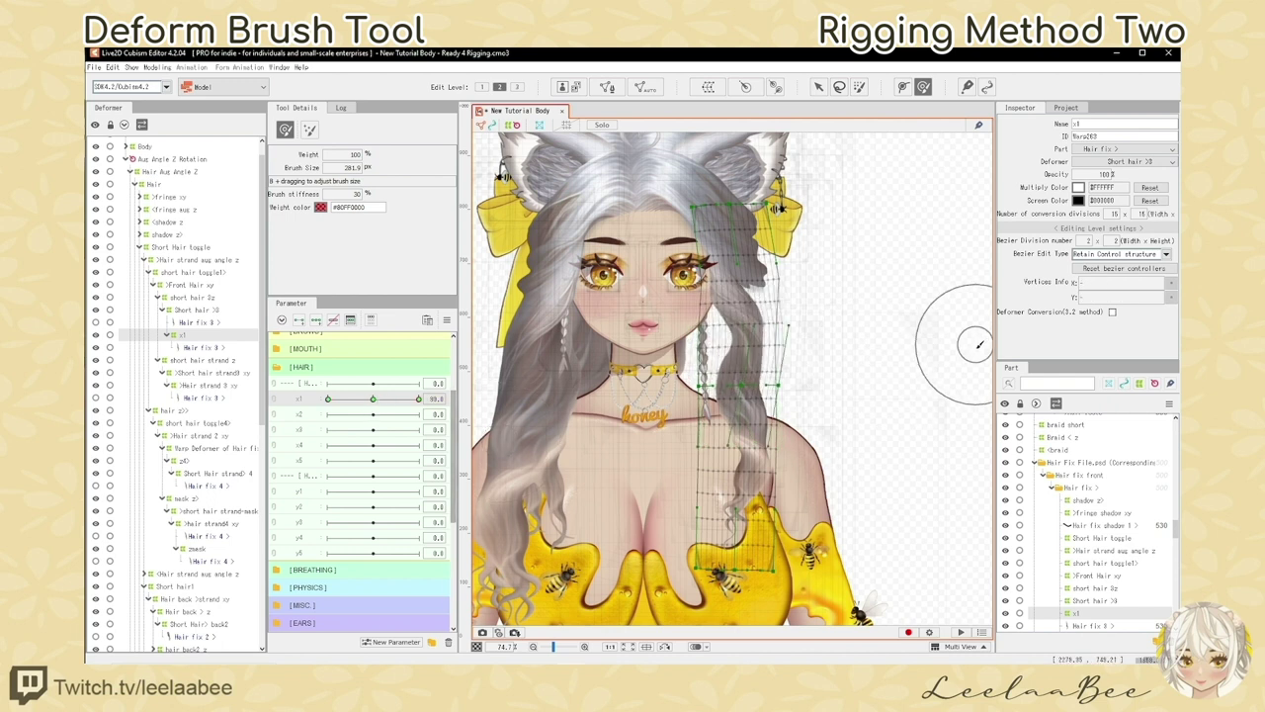
pyautogui.moveTo(1087, 241); pyautogui.dragTo(1118, 241)
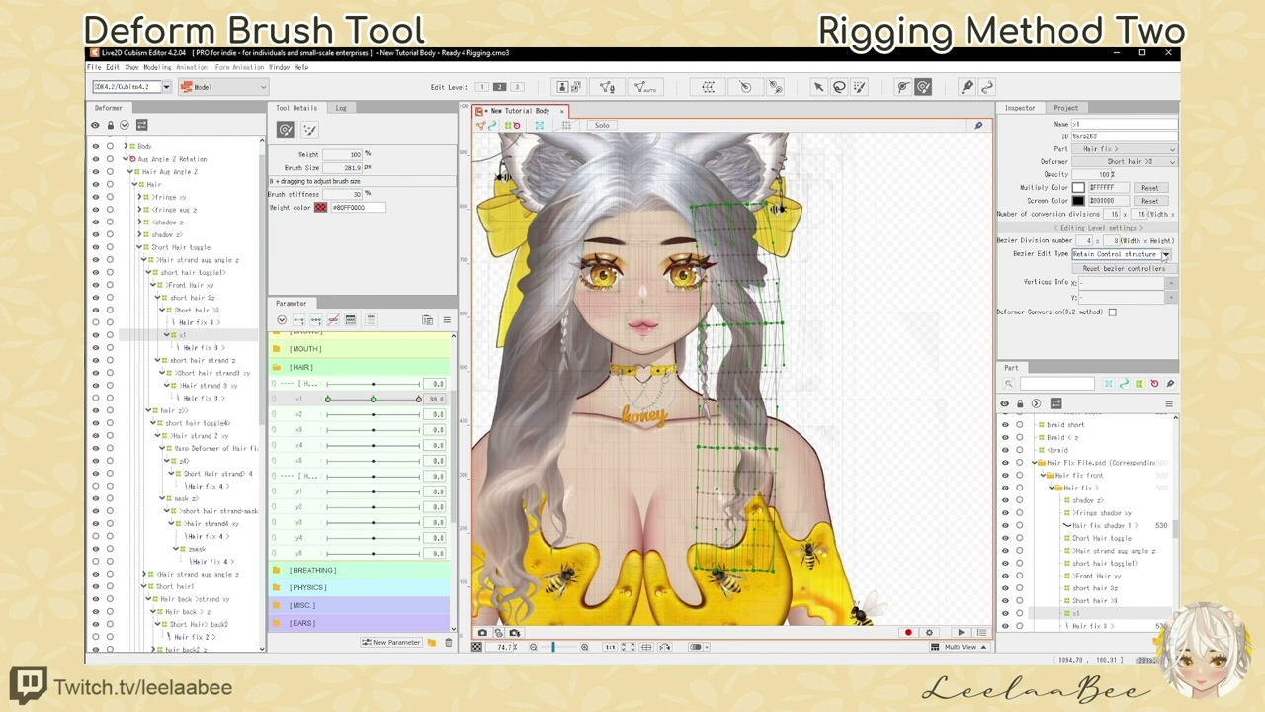
pyautogui.click(1165, 255)
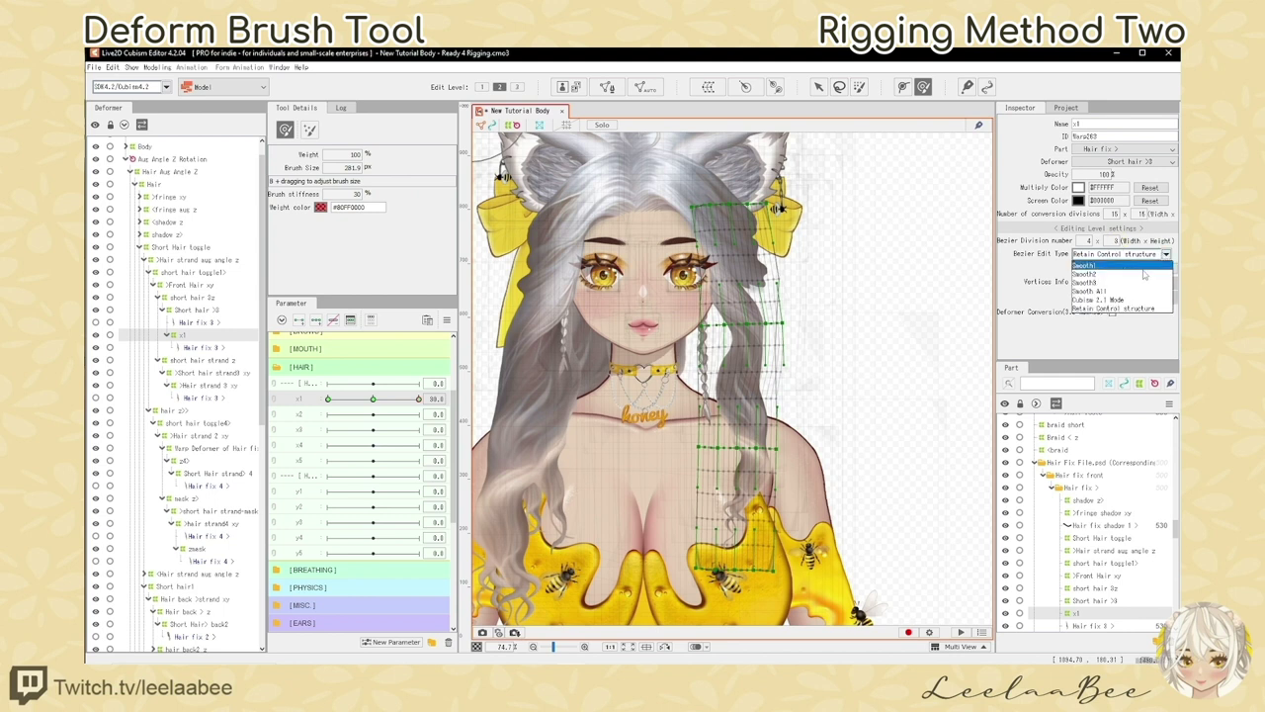
pyautogui.click(1147, 292)
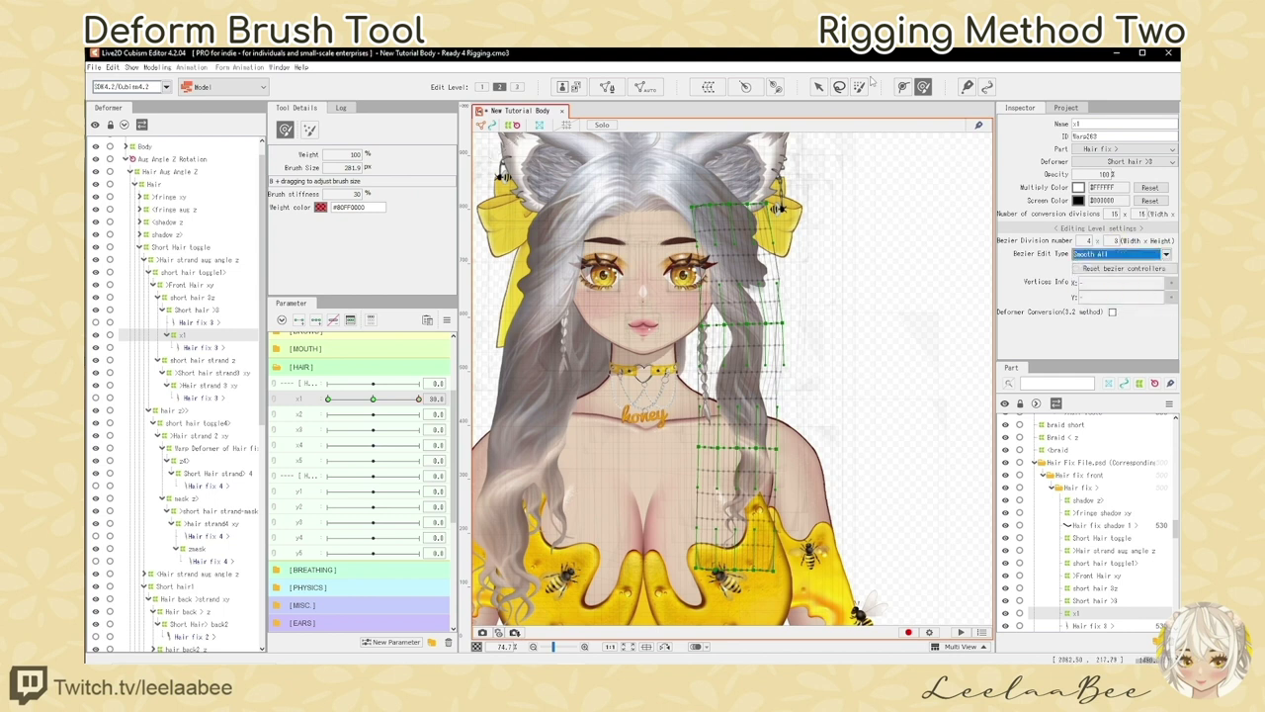
# Fine-tune the x1 warp's control points with the arrow tool at both ends of parameter x1, then return x1 to 0
pyautogui.click(818, 87)
pyautogui.moveTo(769, 325); pyautogui.dragTo(769, 325)
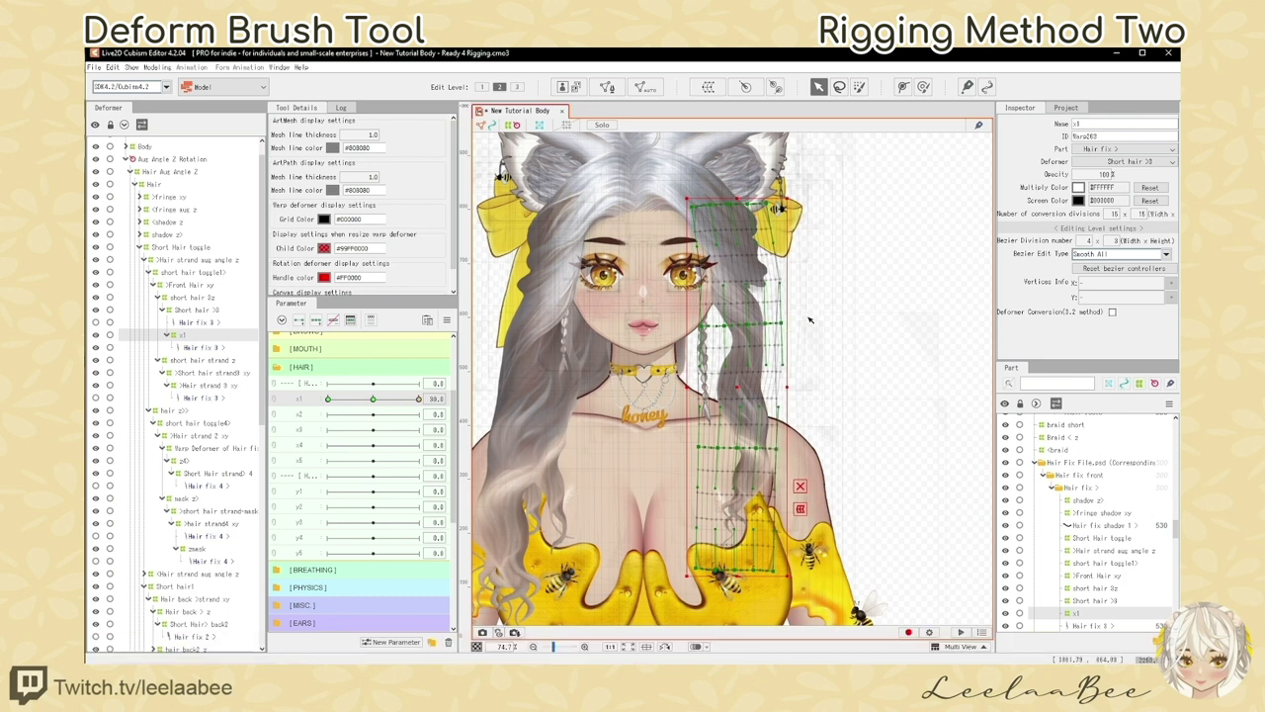
pyautogui.click(371, 398)
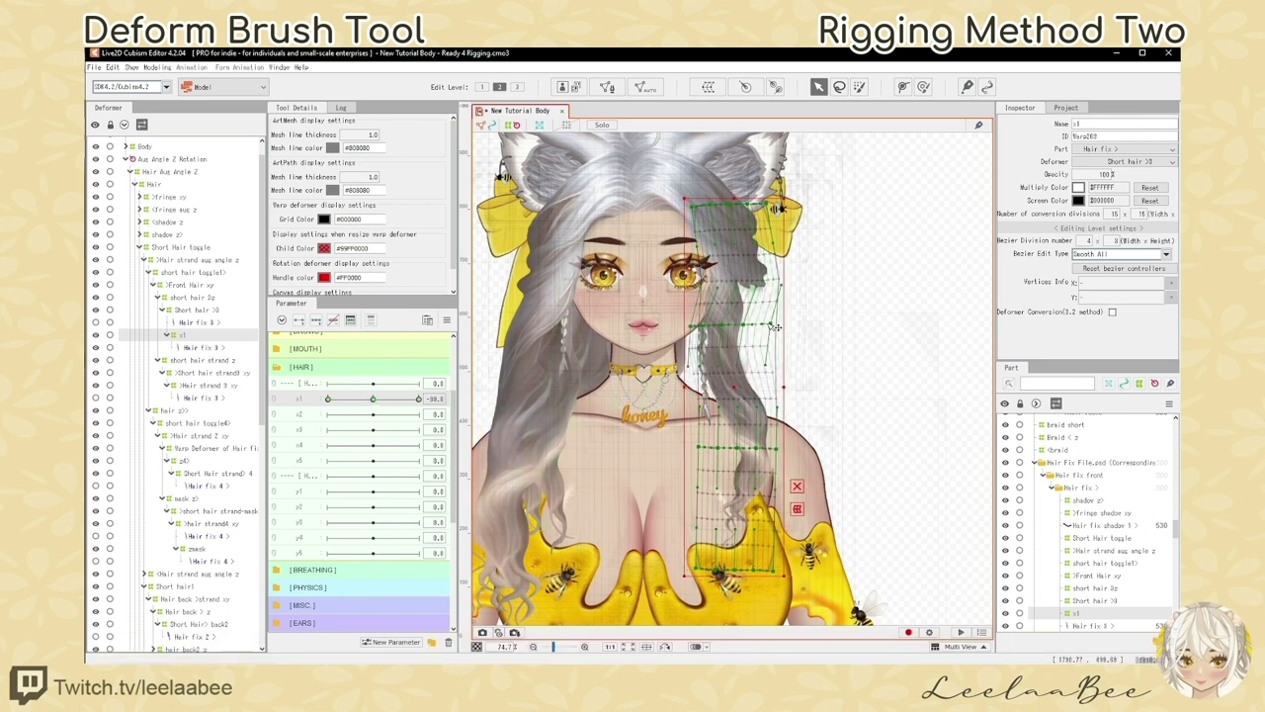
pyautogui.click(771, 229)
pyautogui.moveTo(373, 400); pyautogui.dragTo(478, 414)
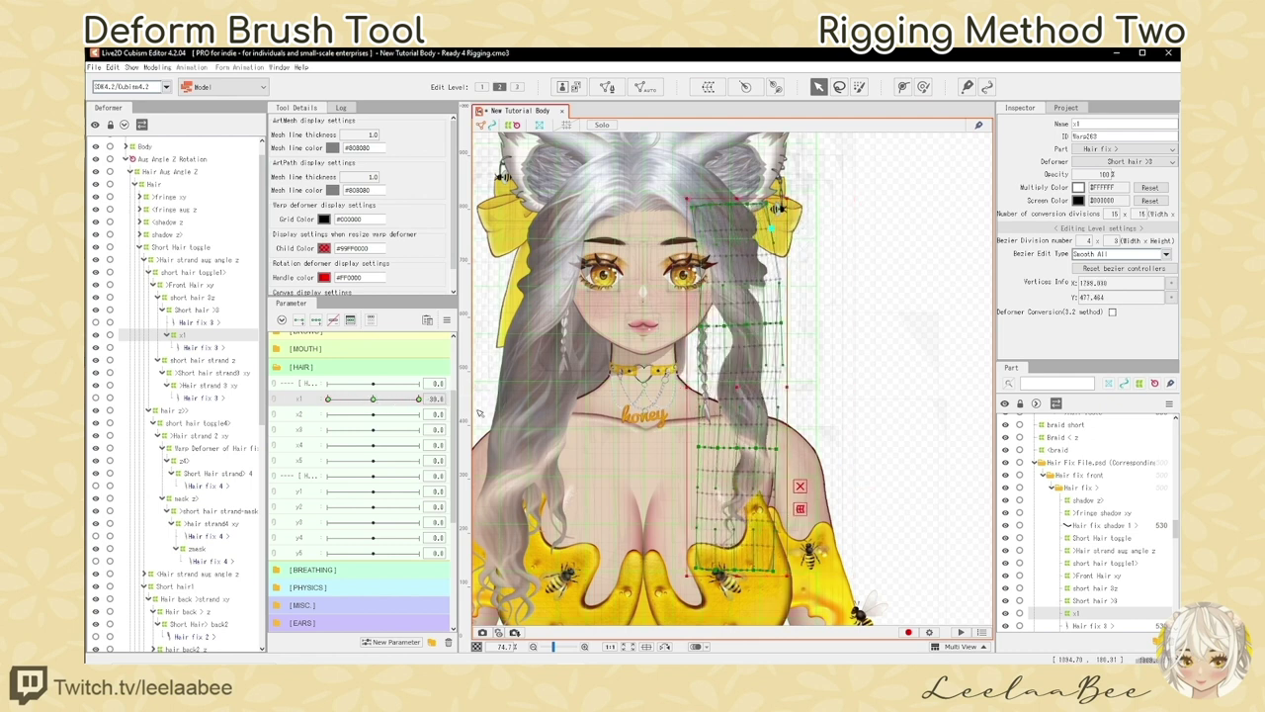
pyautogui.click(375, 399)
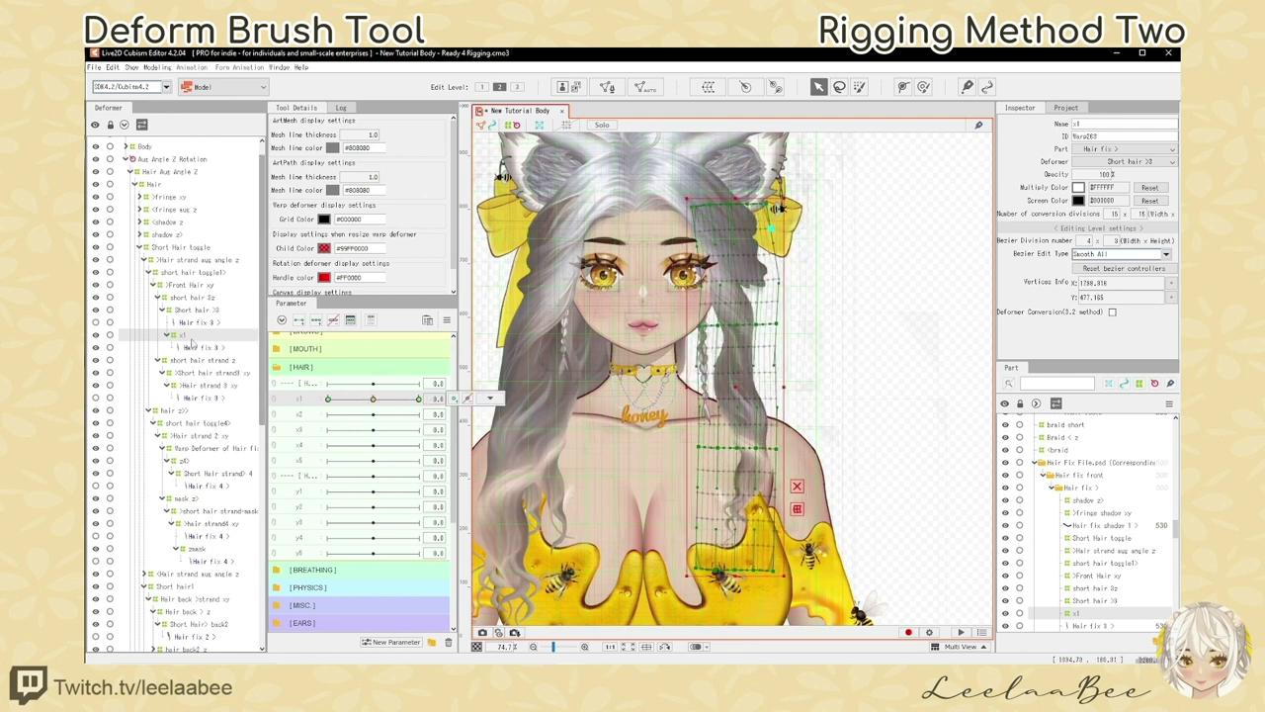
# Create a warp deformer named x2 as parent of the hair strand and give it three keyforms on parameter x2
pyautogui.click(197, 347)
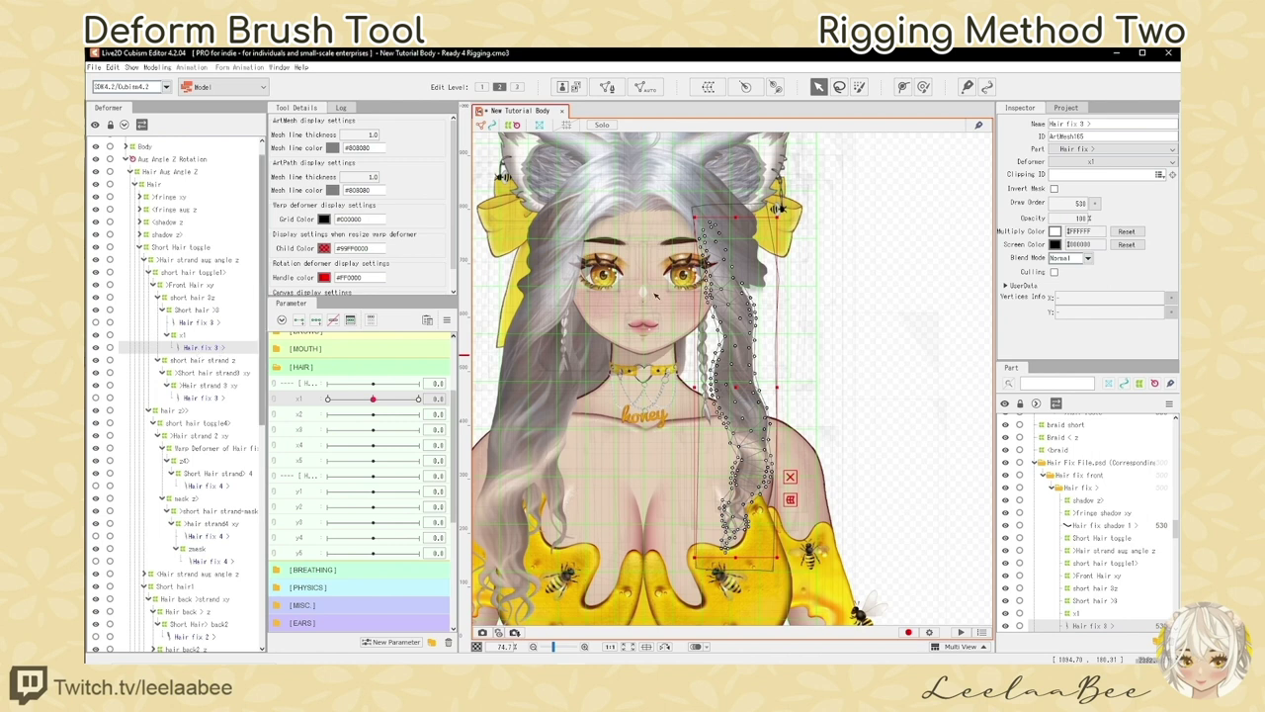
pyautogui.click(708, 87)
pyautogui.write('x')
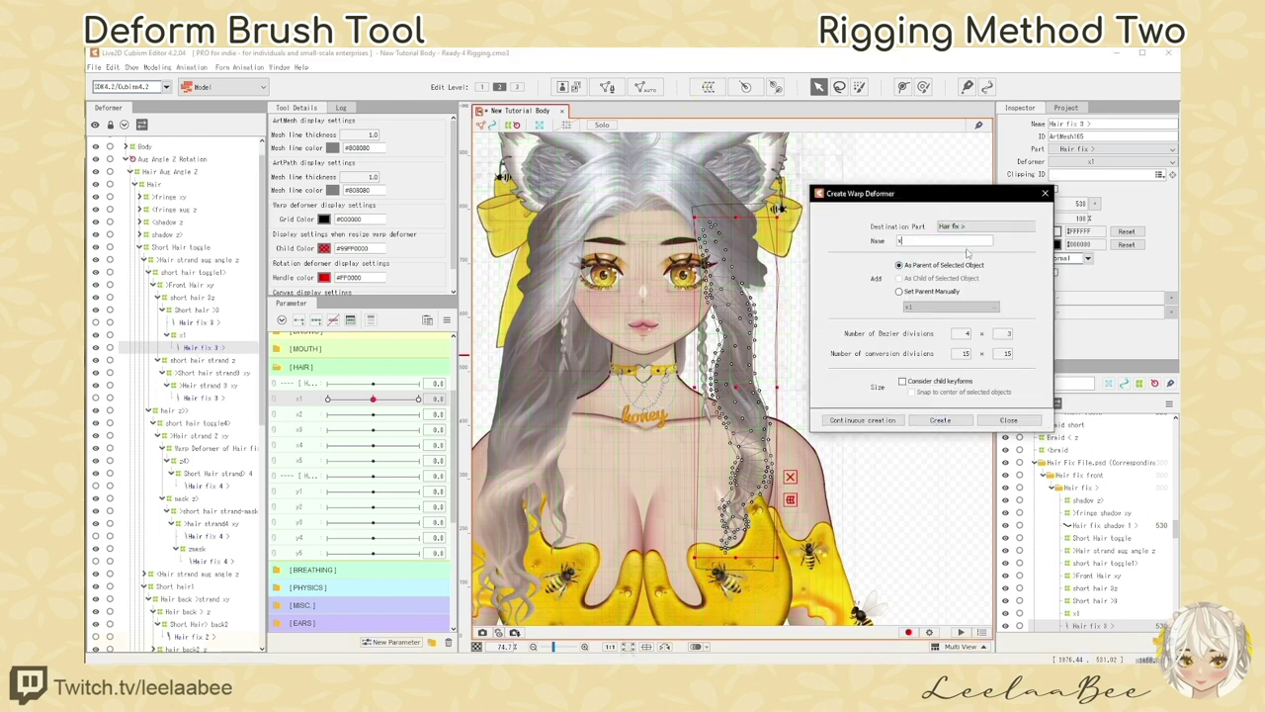
pyautogui.write('2')
pyautogui.click(945, 423)
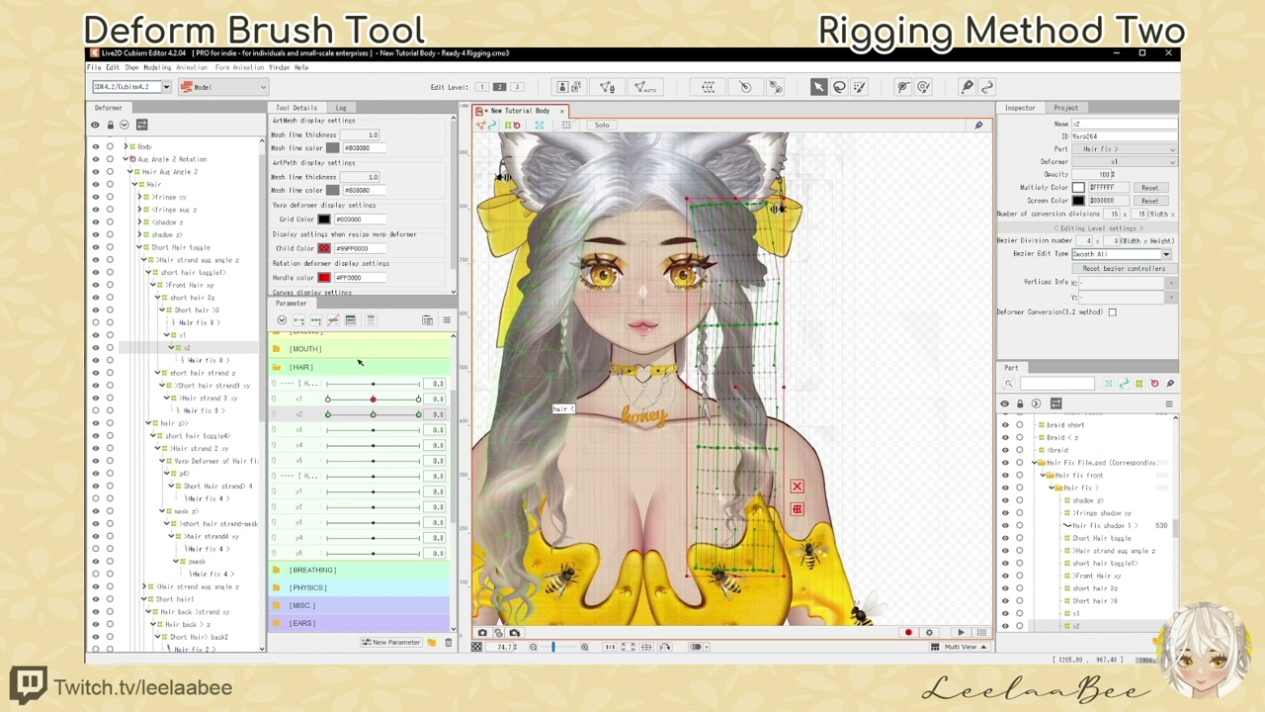
# Set x1 and x2 to 30 and pull the x2 warp outward below its middle using an enlarged Deform Brush
pyautogui.moveTo(374, 398); pyautogui.dragTo(422, 400)
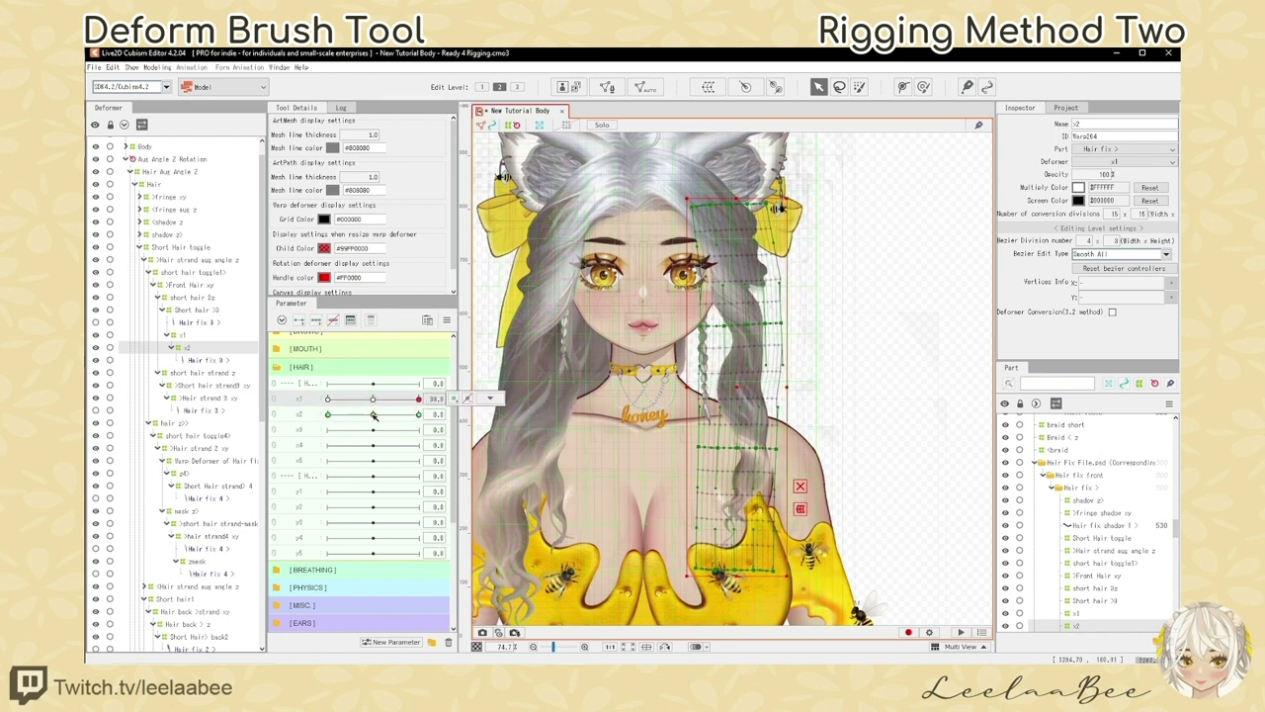
pyautogui.click(297, 413)
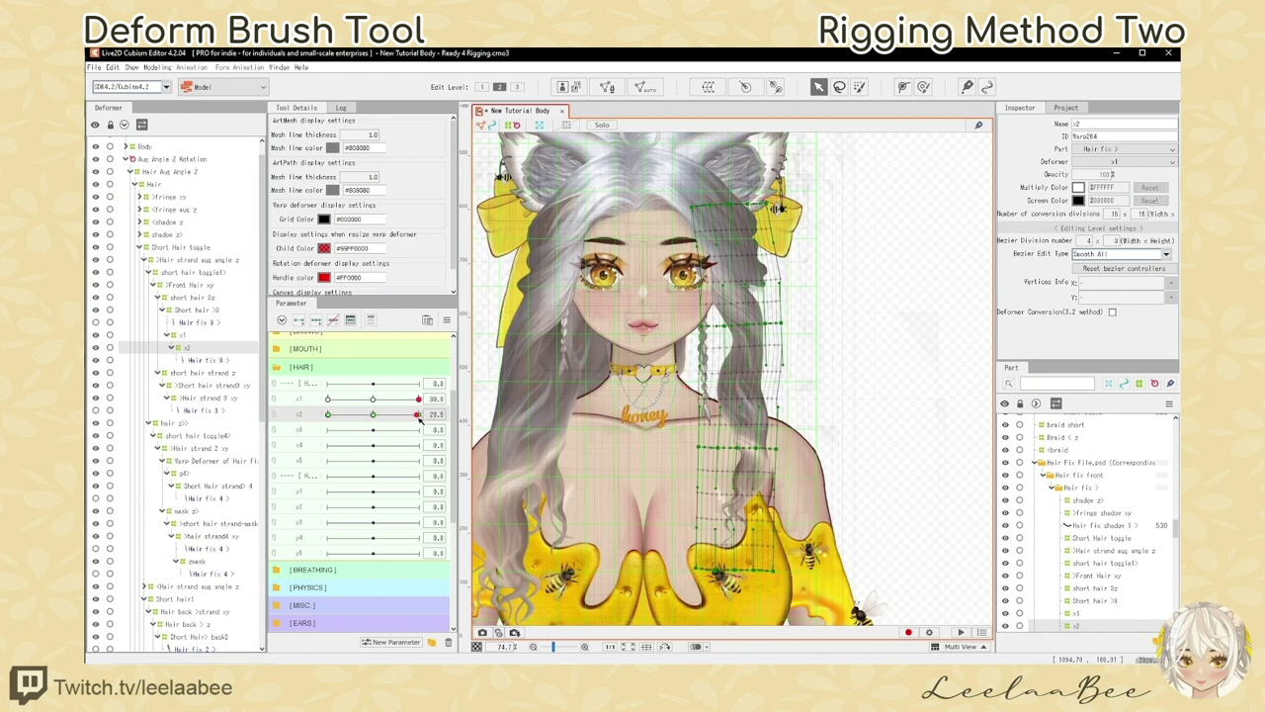
pyautogui.moveTo(420, 421); pyautogui.dragTo(425, 414)
pyautogui.click(924, 87)
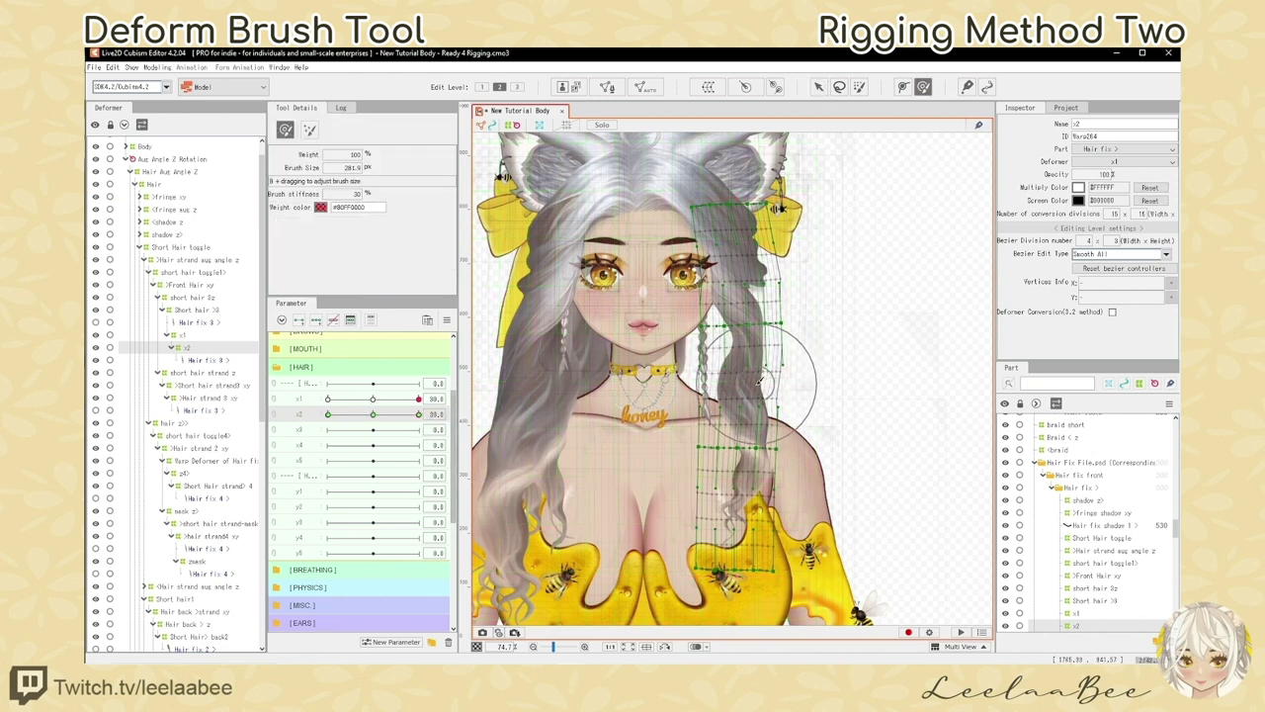
pyautogui.press('b')
pyautogui.moveTo(758, 383); pyautogui.dragTo(791, 385)
pyautogui.moveTo(738, 389); pyautogui.dragTo(759, 386)
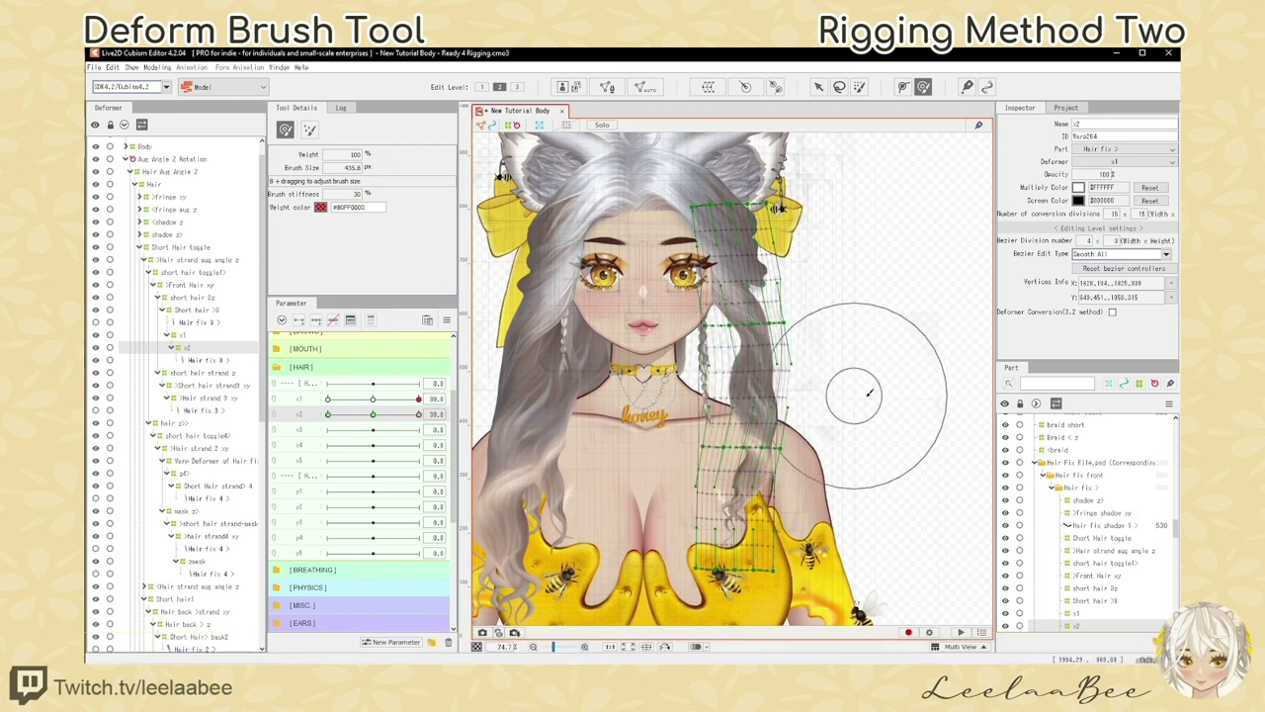
# Set x1 and x2 to -30, push the x2 warp inward with the Deform Brush and adjust its lower row of control points
pyautogui.moveTo(419, 416)
pyautogui.mouseDown()
pyautogui.moveTo(328, 417)
pyautogui.moveTo(327, 400)
pyautogui.mouseUp()
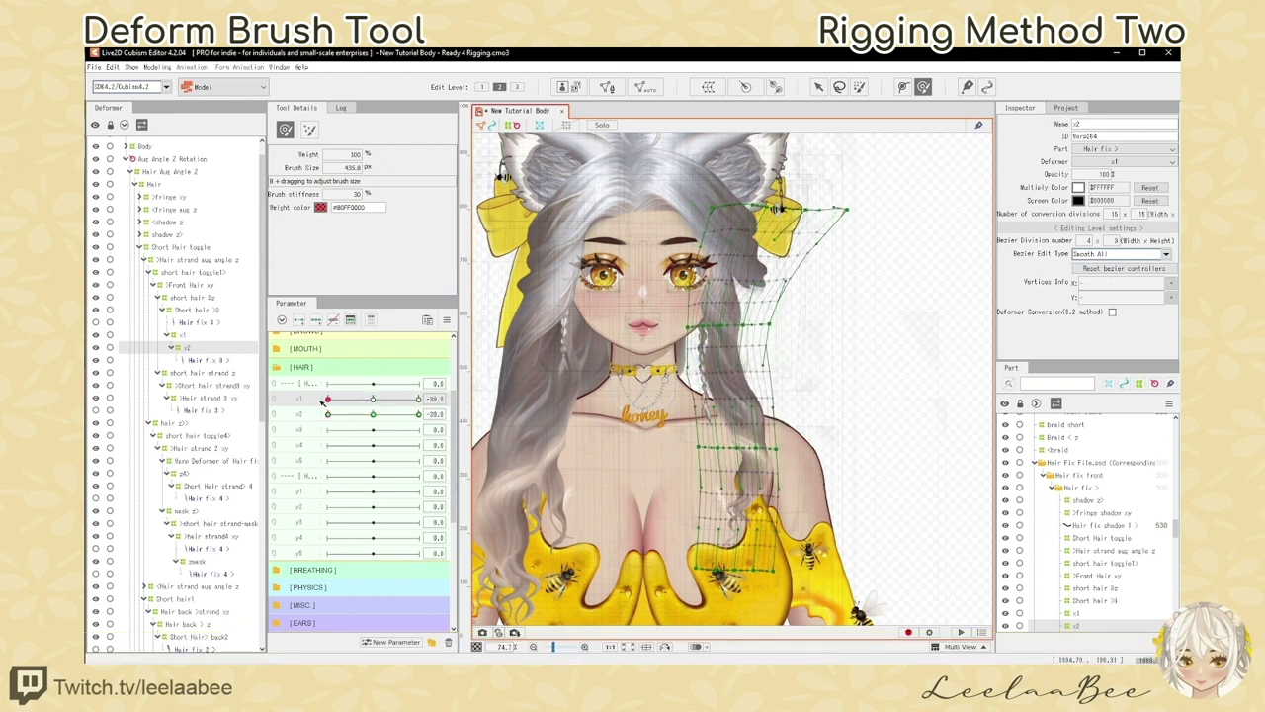
pyautogui.moveTo(728, 398); pyautogui.dragTo(721, 395)
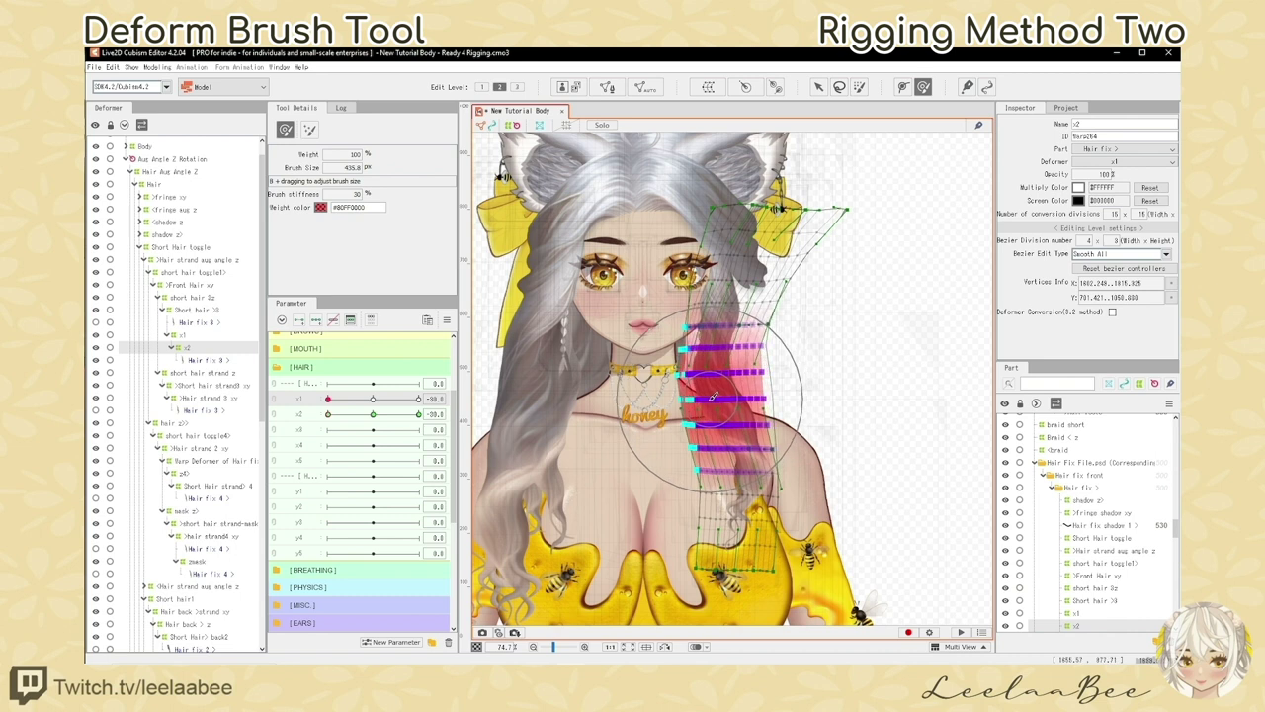
pyautogui.press('v')
pyautogui.moveTo(692, 448); pyautogui.dragTo(717, 449)
pyautogui.moveTo(742, 448); pyautogui.dragTo(772, 450)
# Set x1 and x2 back to 30 and adjust the x2 warp's lower row of control points for the outward swing
pyautogui.click(419, 414)
pyautogui.click(419, 399)
pyautogui.moveTo(742, 448); pyautogui.dragTo(737, 448)
pyautogui.moveTo(724, 447); pyautogui.dragTo(698, 448)
# Return x1 and x2 to 0 and create a warp deformer named x3 as parent of the hair strand
pyautogui.click(373, 414)
pyautogui.click(372, 399)
pyautogui.click(208, 360)
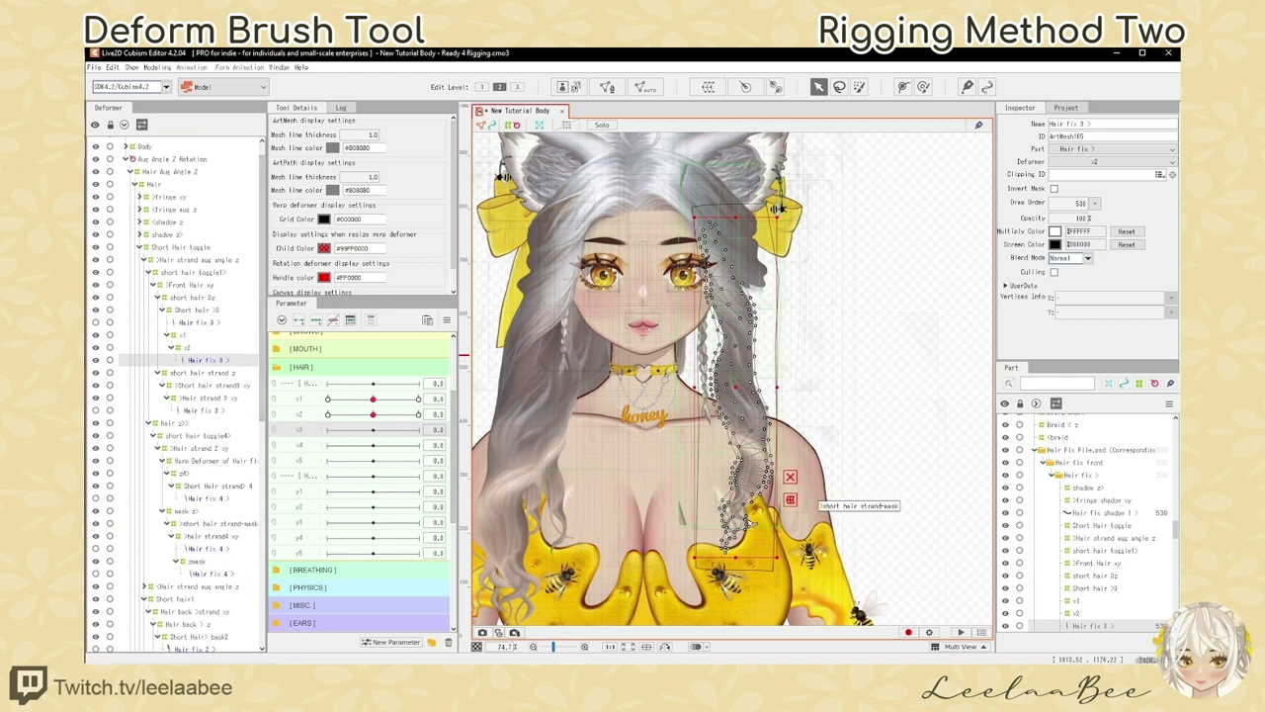
pyautogui.click(710, 87)
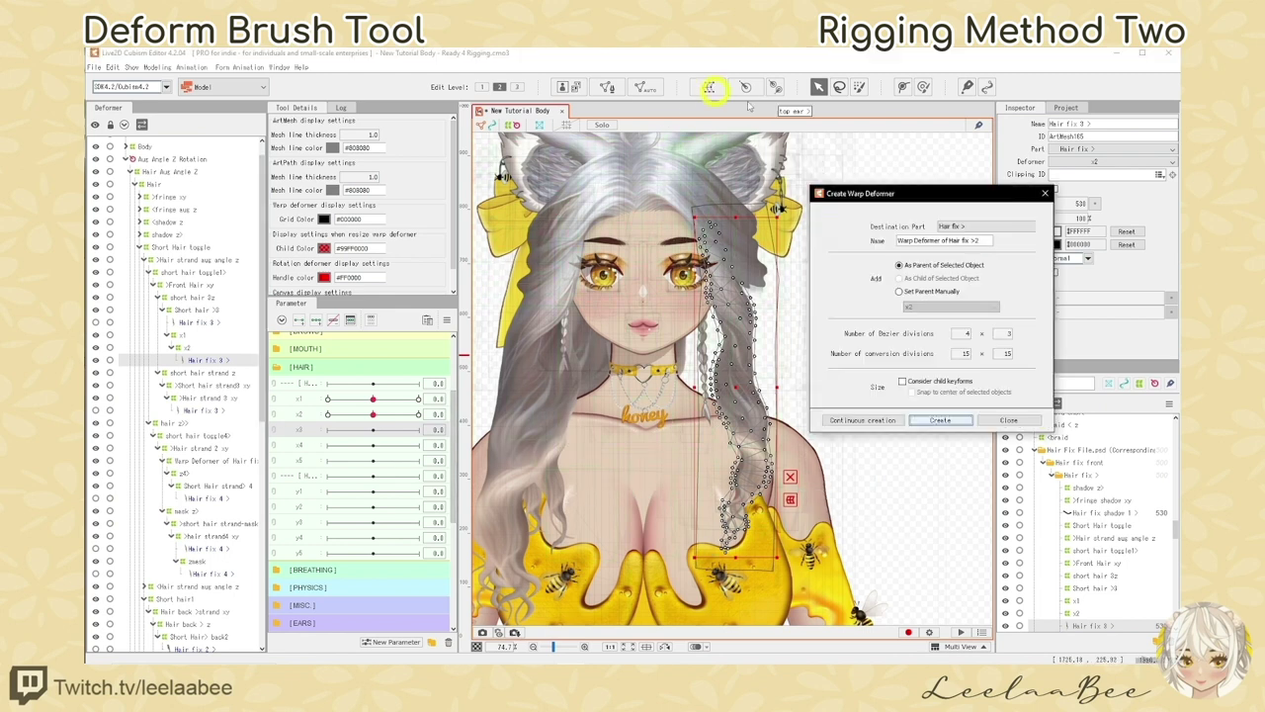
pyautogui.click(971, 241)
pyautogui.write('x3')
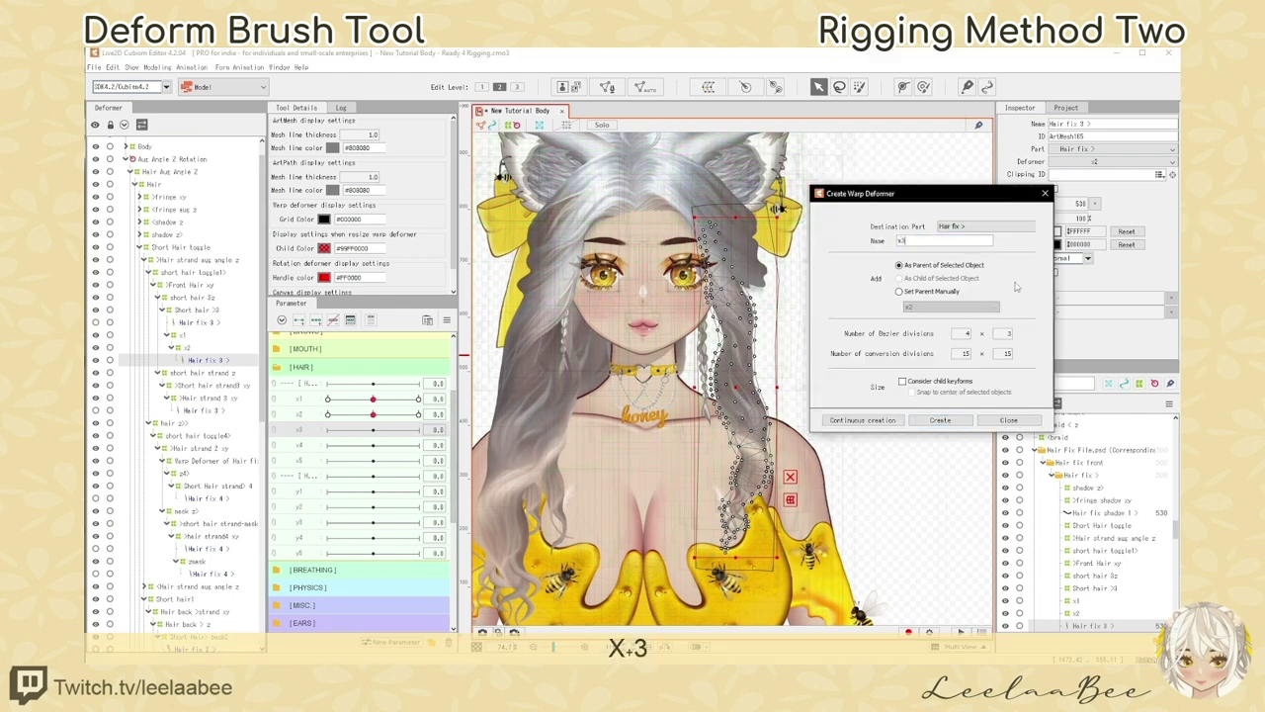
pyautogui.click(940, 420)
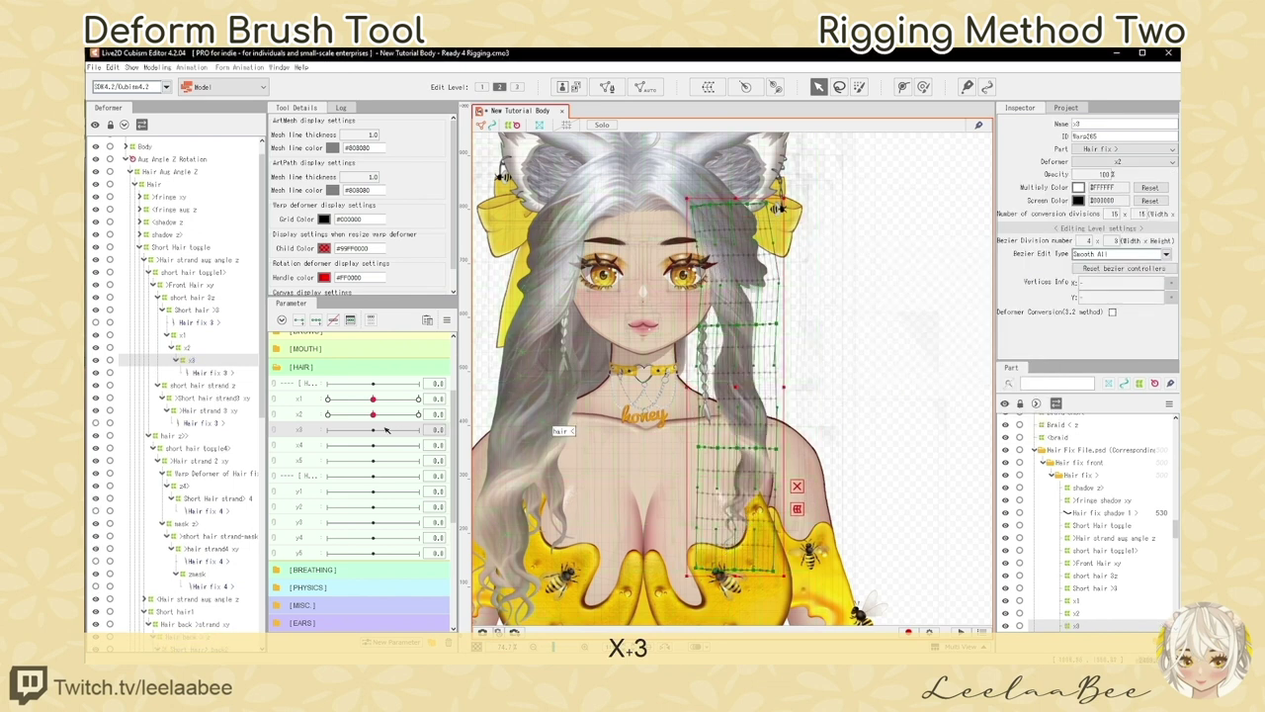
# Add three keyforms on x3 and, with x1, x2 and x3 at 30, pull the x3 warp's lower part outward with the Deform Brush
pyautogui.moveTo(373, 399); pyautogui.dragTo(455, 415)
pyautogui.click(310, 432)
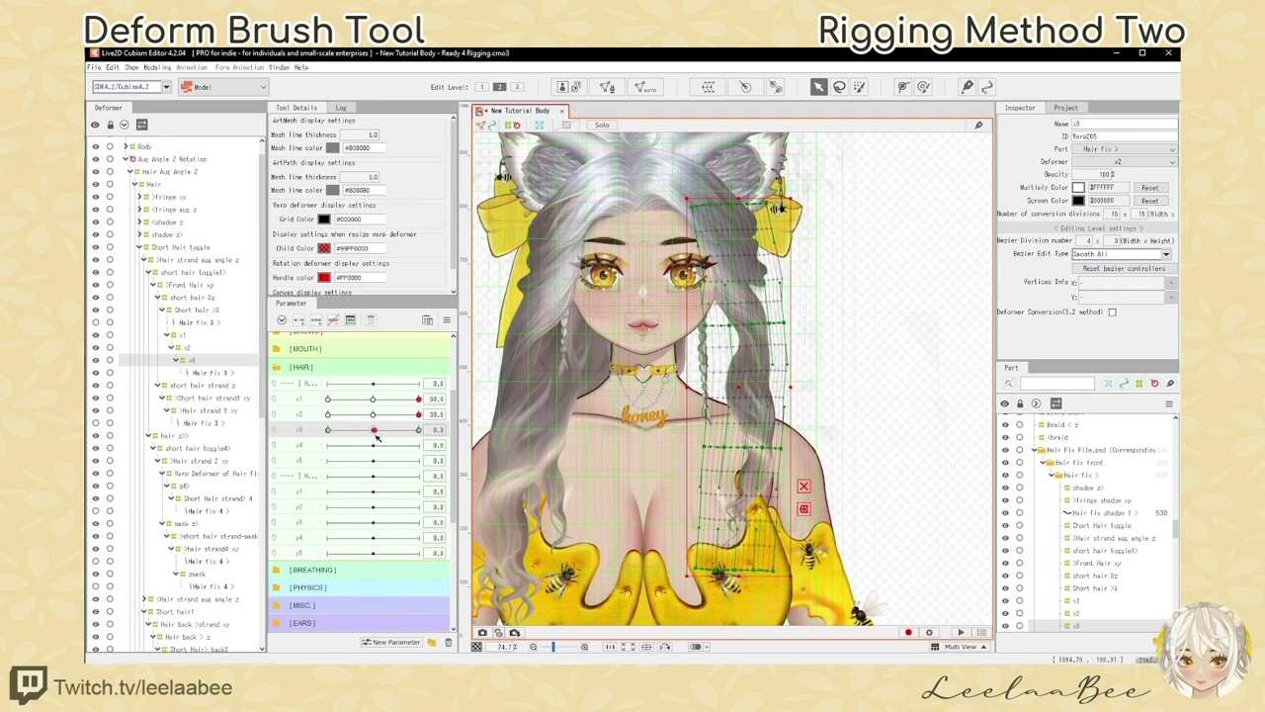
pyautogui.moveTo(375, 432); pyautogui.dragTo(480, 431)
pyautogui.click(924, 87)
pyautogui.moveTo(754, 432); pyautogui.dragTo(774, 426)
# Set x1, x2 and x3 to -30 and push the lower end of the x3 warp inward with the Deform Brush
pyautogui.moveTo(373, 398); pyautogui.dragTo(481, 415)
pyautogui.moveTo(373, 430)
pyautogui.mouseDown()
pyautogui.moveTo(480, 431)
pyautogui.moveTo(374, 432)
pyautogui.mouseUp()
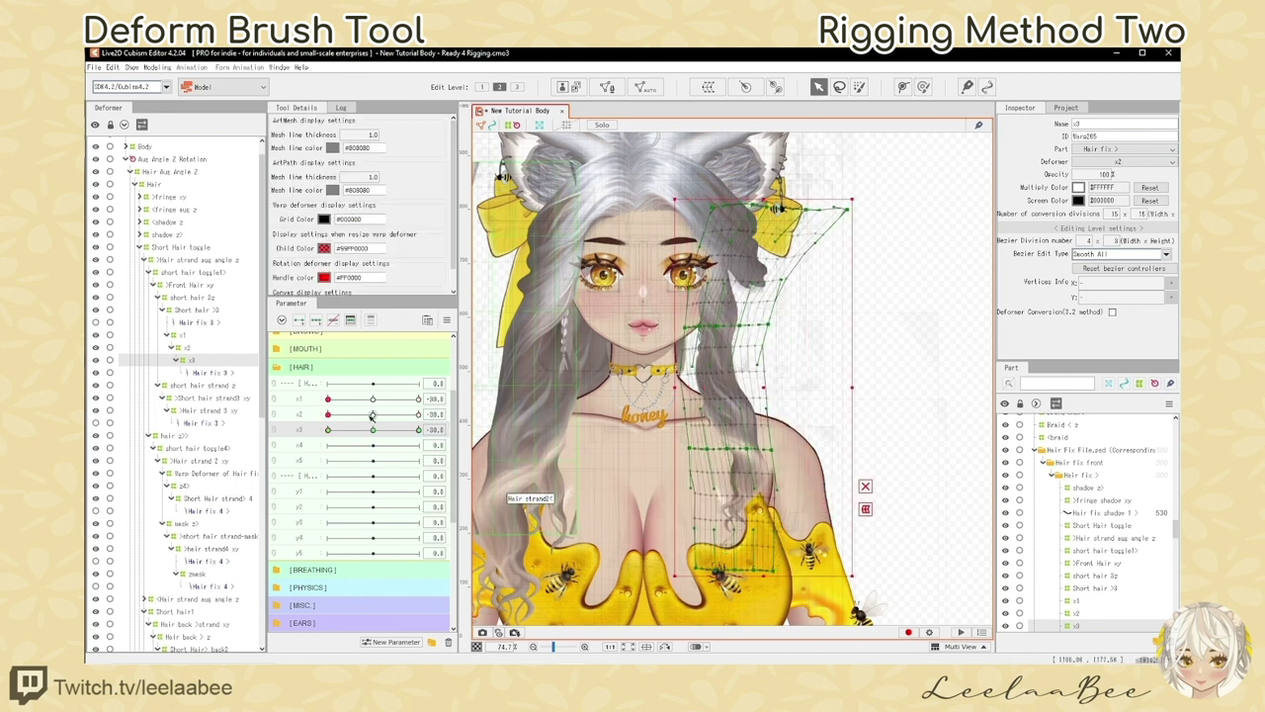
pyautogui.moveTo(372, 415); pyautogui.dragTo(304, 418)
pyautogui.click(372, 399)
pyautogui.click(372, 416)
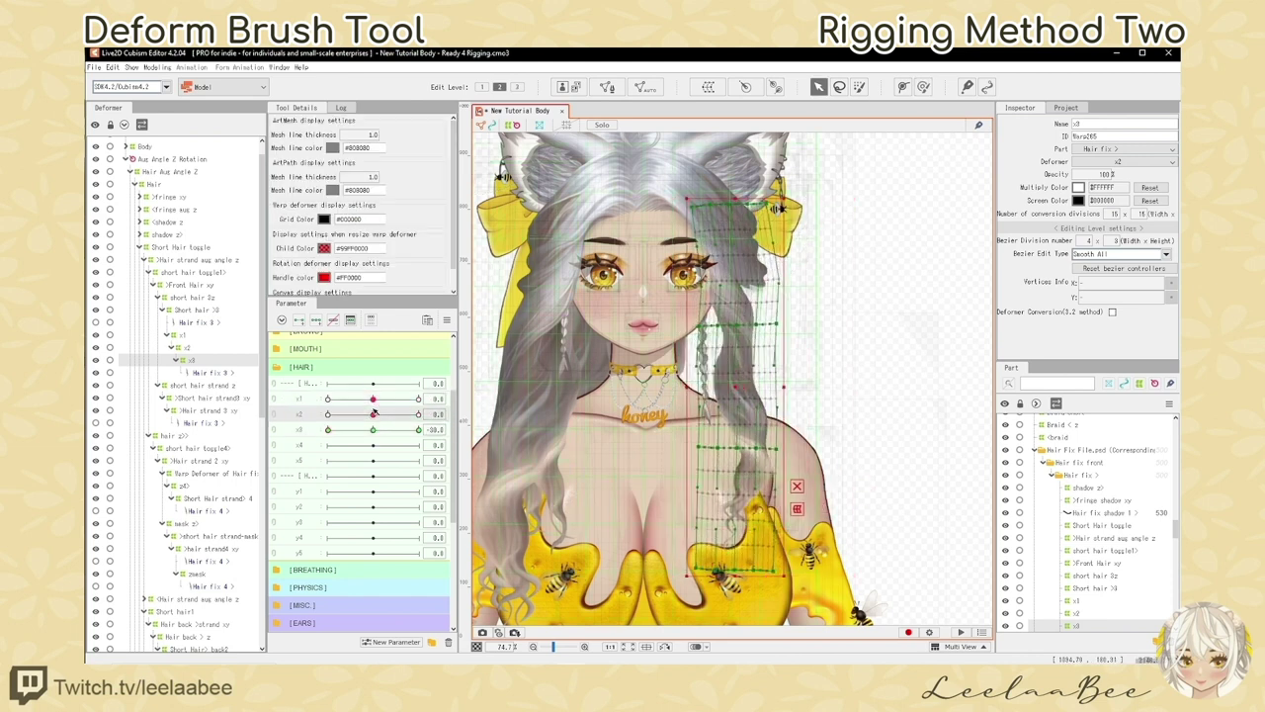
pyautogui.click(372, 431)
pyautogui.moveTo(372, 399); pyautogui.dragTo(319, 403)
pyautogui.click(327, 413)
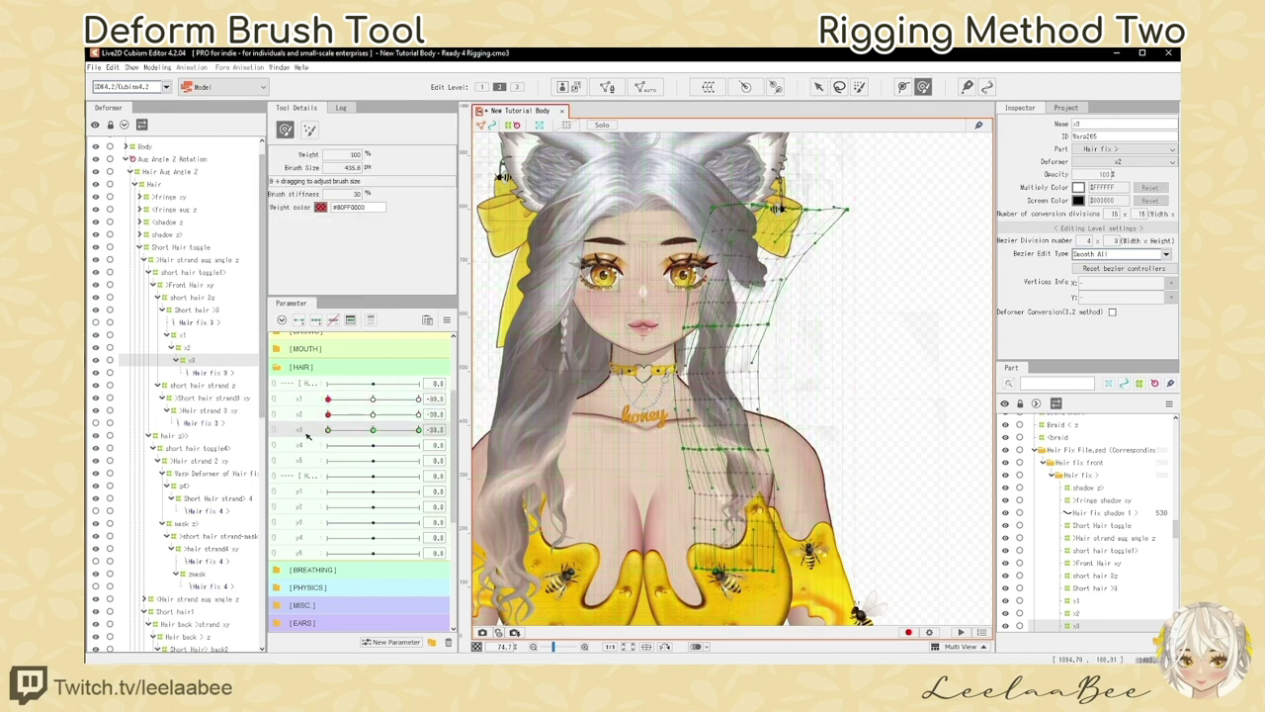
pyautogui.press('b')
pyautogui.moveTo(752, 482); pyautogui.dragTo(733, 483)
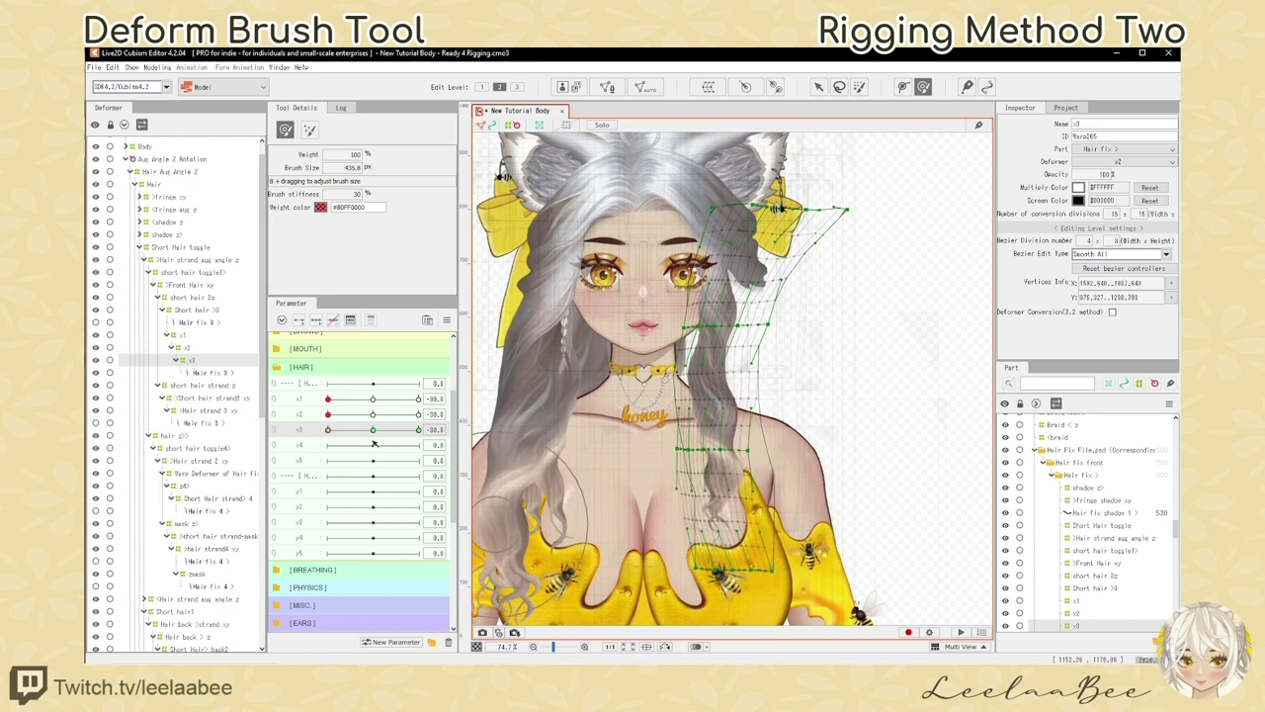
pyautogui.press('v')
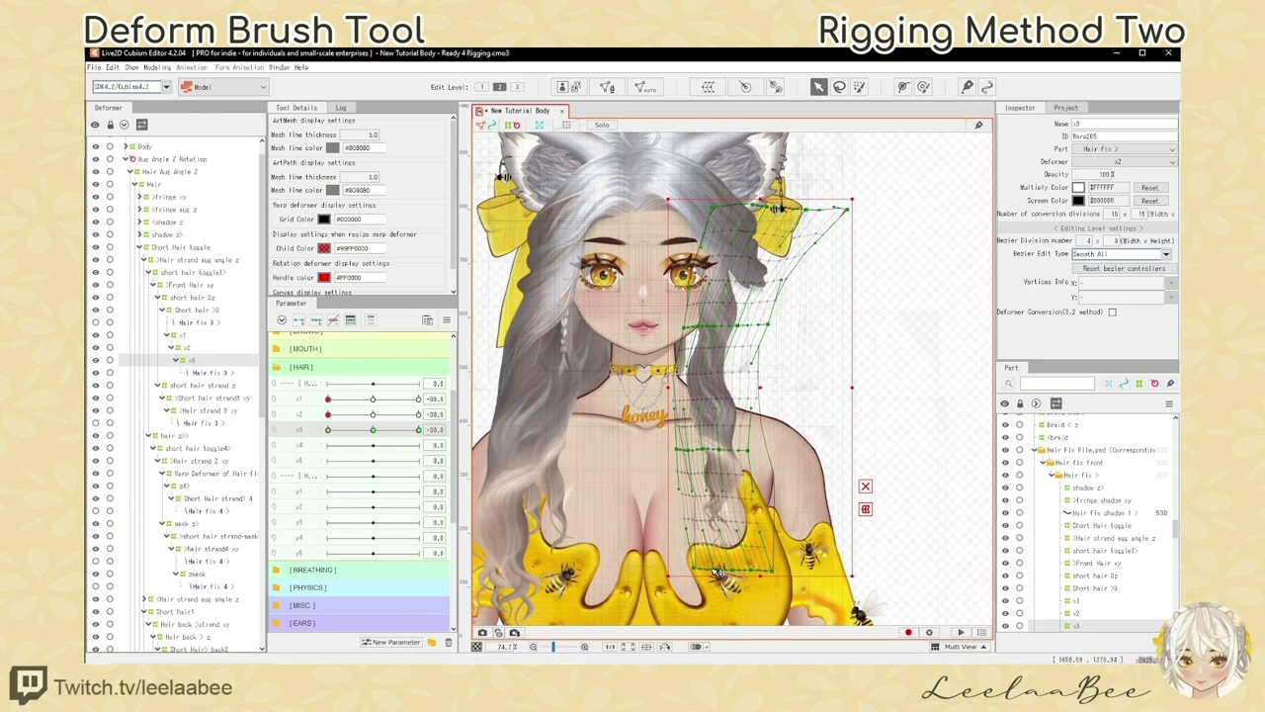
# Move the x1 and x2 parameters through their range to check how the strand swings
pyautogui.click(374, 399)
pyautogui.moveTo(404, 399); pyautogui.dragTo(383, 424)
pyautogui.click(374, 417)
pyautogui.click(374, 400)
pyautogui.click(419, 401)
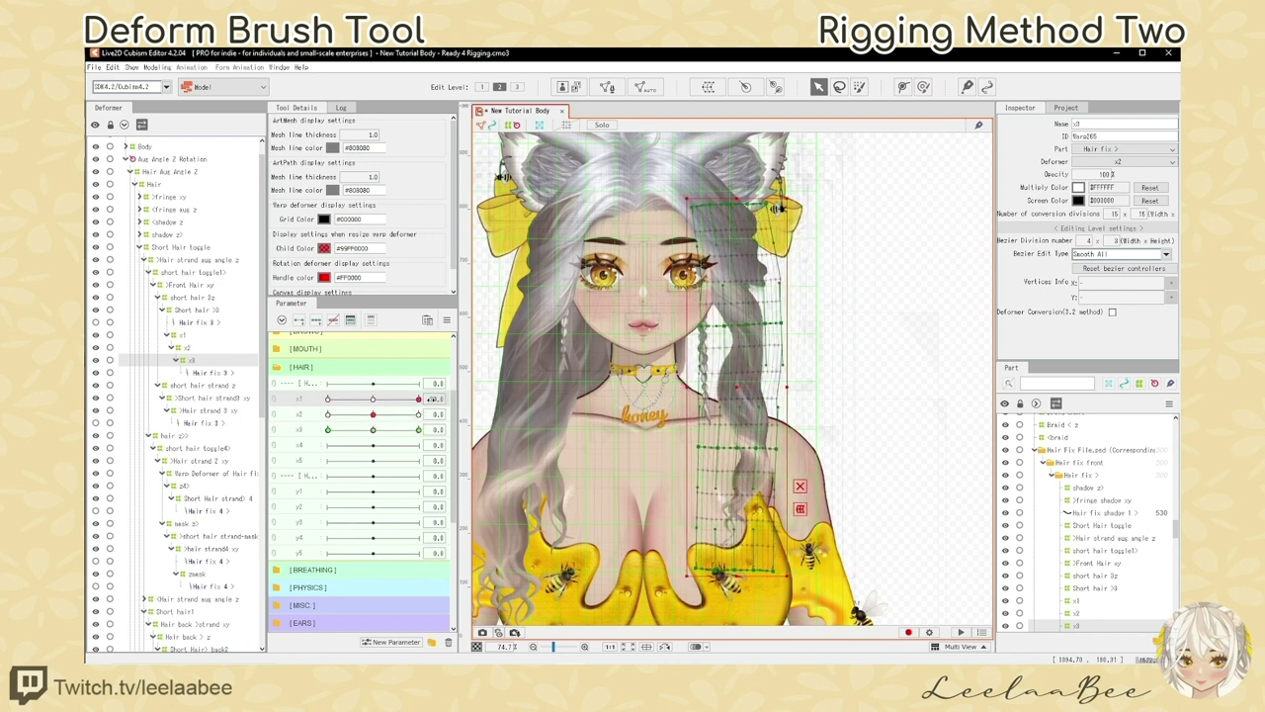
# Vary x1, x2 and x3 across 30, 0 and -30 to check the hair strand's combined swing
pyautogui.click(419, 417)
pyautogui.click(373, 432)
pyautogui.moveTo(374, 433); pyautogui.dragTo(395, 450)
pyautogui.click(374, 415)
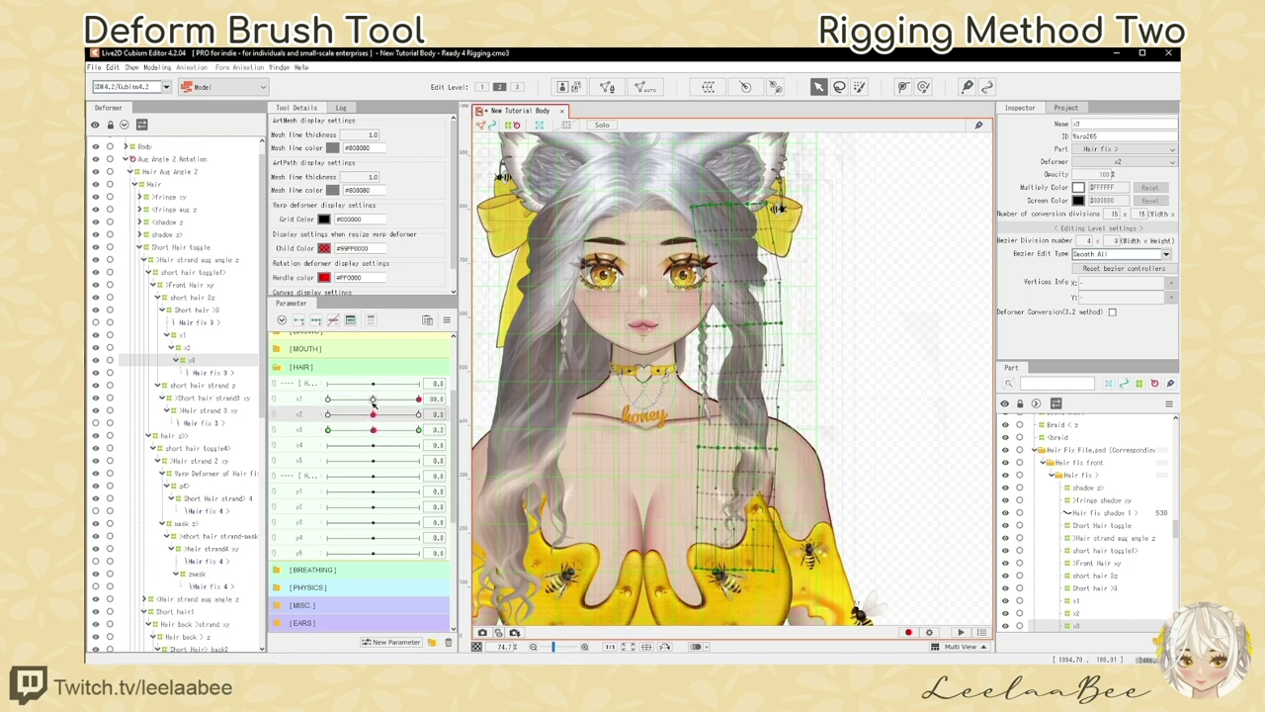
pyautogui.click(374, 401)
pyautogui.click(328, 400)
pyautogui.click(328, 415)
pyautogui.click(372, 431)
pyautogui.click(371, 431)
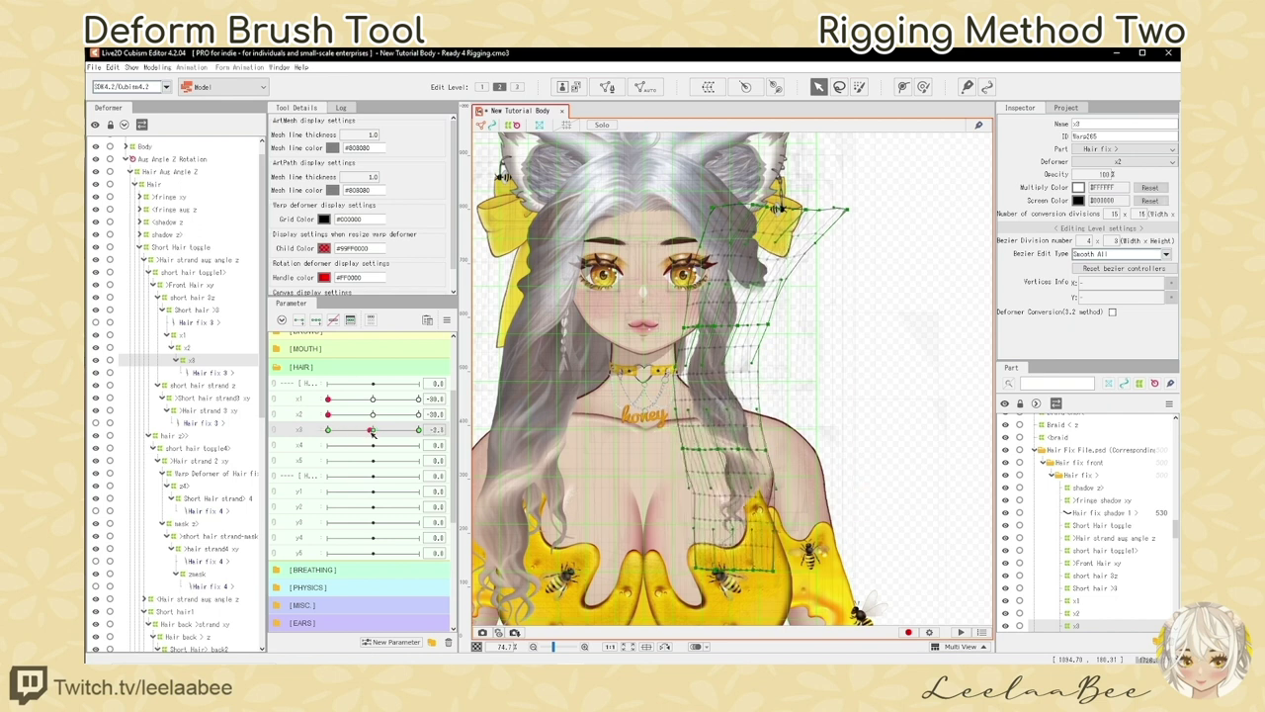
pyautogui.moveTo(371, 431); pyautogui.dragTo(326, 432)
# Return x1, x2 and x3 to 0 and create a warp deformer named x4 as parent of the hair strand
pyautogui.click(374, 431)
pyautogui.click(374, 416)
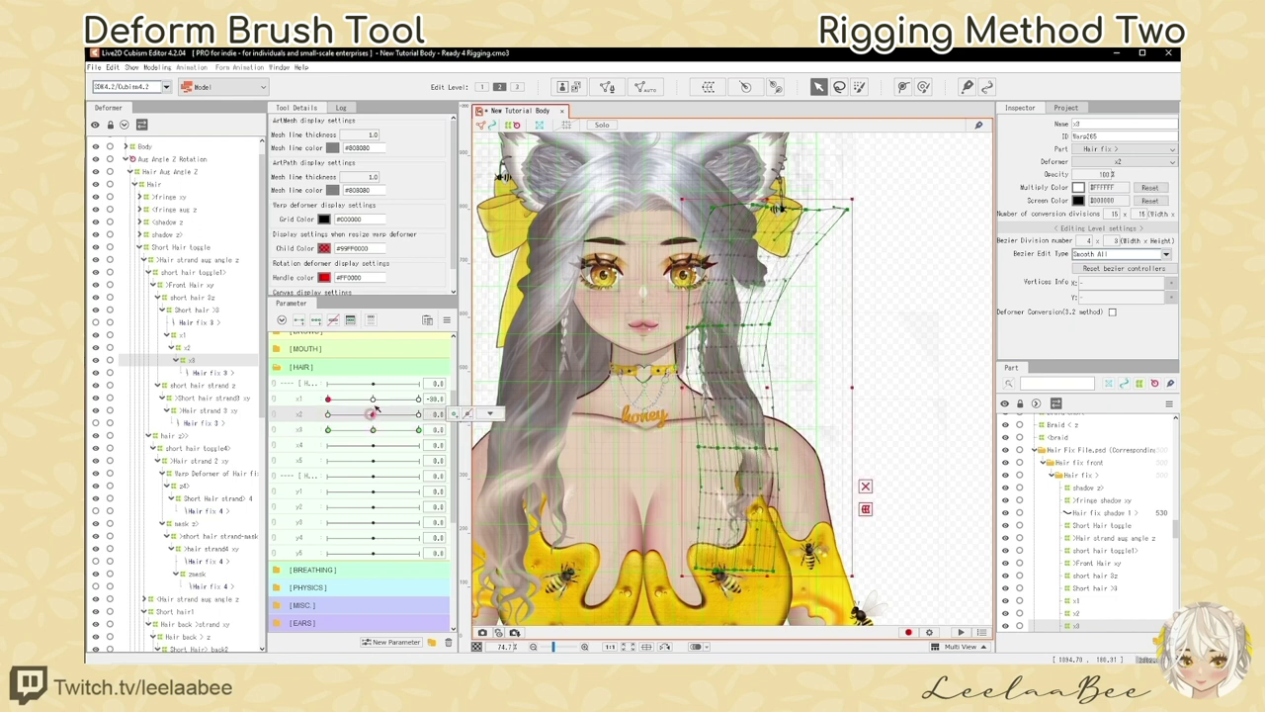
pyautogui.click(374, 400)
pyautogui.click(739, 436)
pyautogui.click(709, 88)
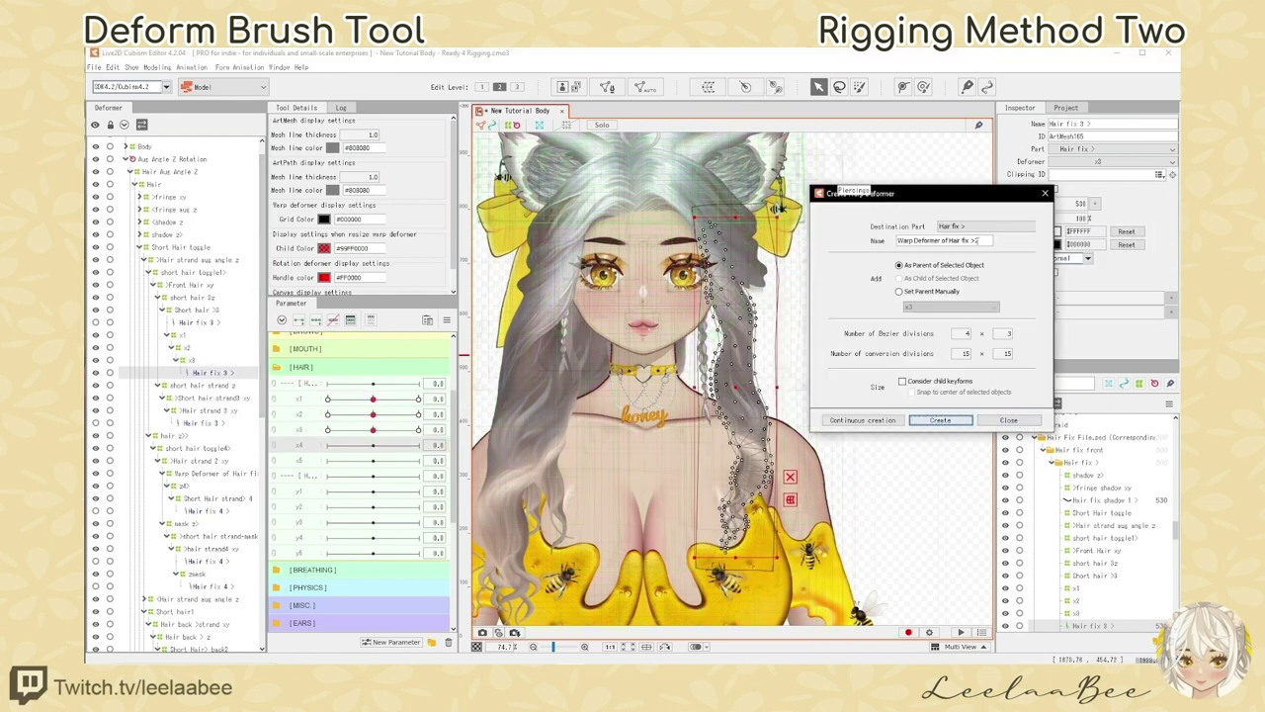
pyautogui.write('x4')
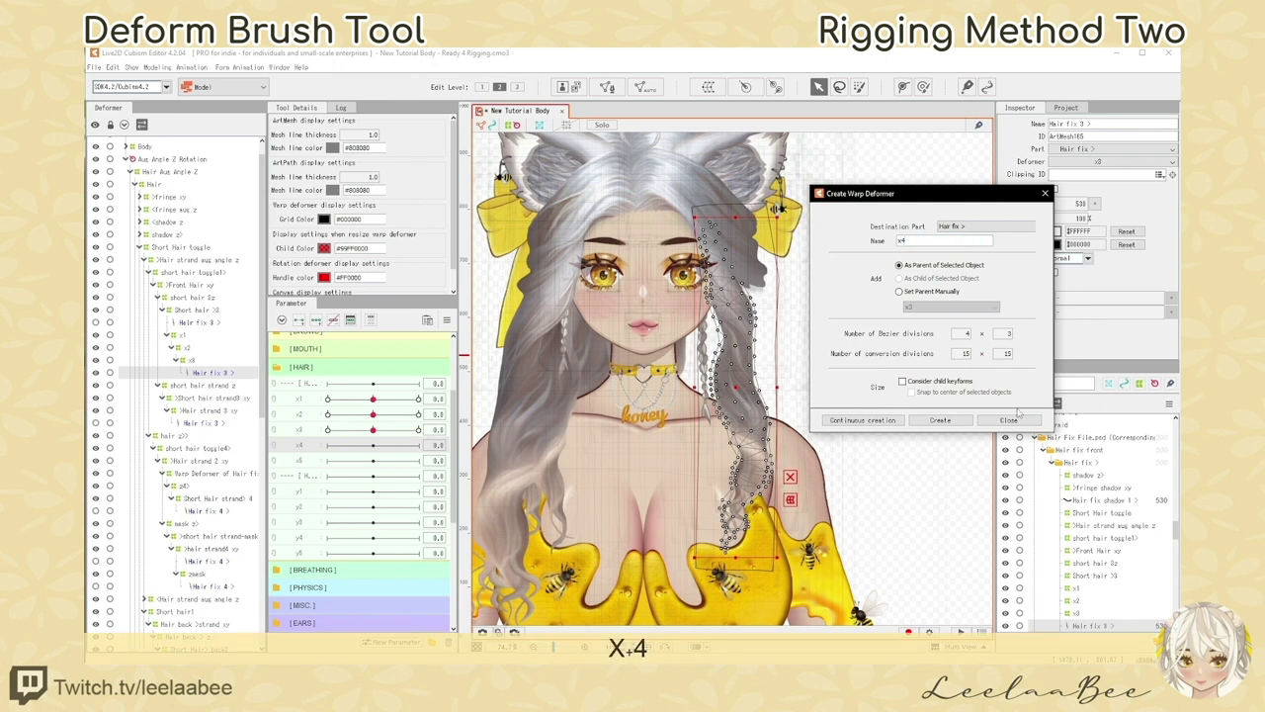
pyautogui.click(940, 420)
# Add three keyforms on x4, choose the Deform Brush and set x1, x2, x3 and x4 to -30
pyautogui.click(315, 320)
pyautogui.click(418, 445)
pyautogui.click(923, 87)
pyautogui.click(328, 400)
pyautogui.click(328, 415)
pyautogui.click(329, 431)
pyautogui.click(328, 445)
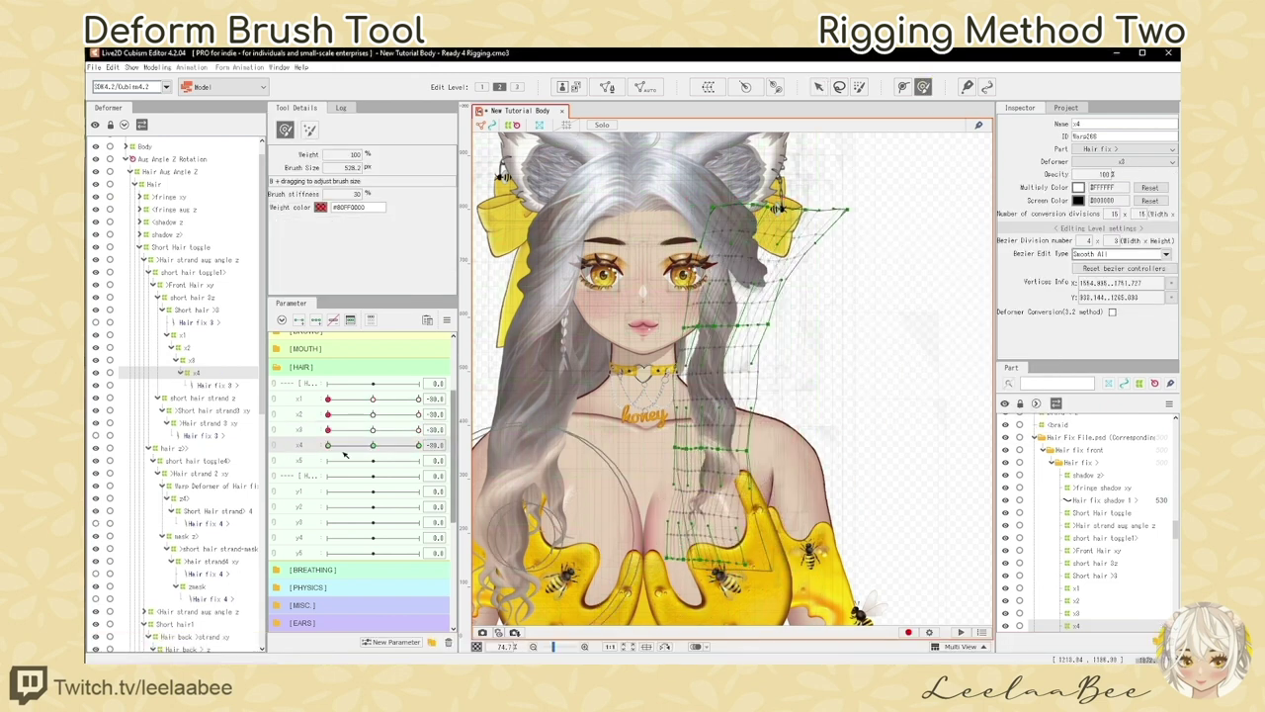
# Return the hair x parameters to 0, switch back to the Arrow tool and hide the selection display
pyautogui.click(373, 400)
pyautogui.click(818, 87)
pyautogui.moveTo(372, 399)
pyautogui.mouseDown()
pyautogui.moveTo(419, 400)
pyautogui.moveTo(328, 400)
pyautogui.moveTo(373, 400)
pyautogui.mouseUp()
pyautogui.press('h')
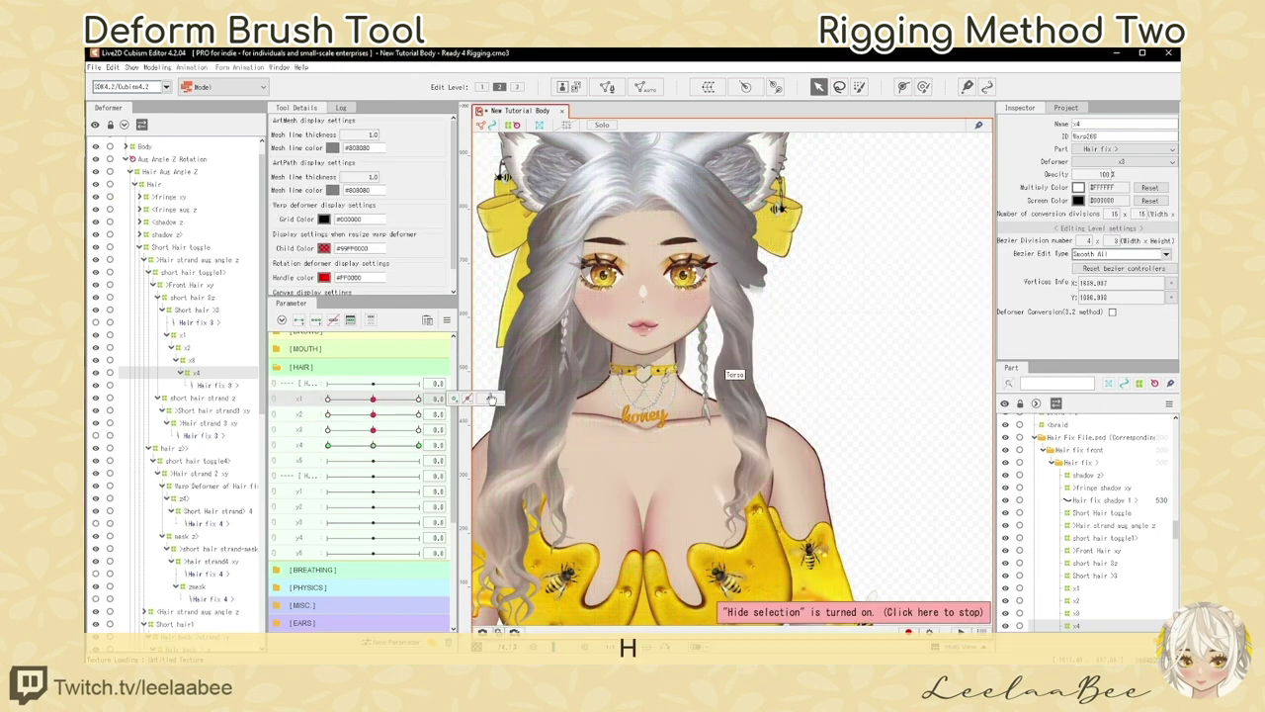
# Combine x1 with x2 and x3 with x4 into linked parameters and move them to preview the strand's swing
pyautogui.click(275, 406)
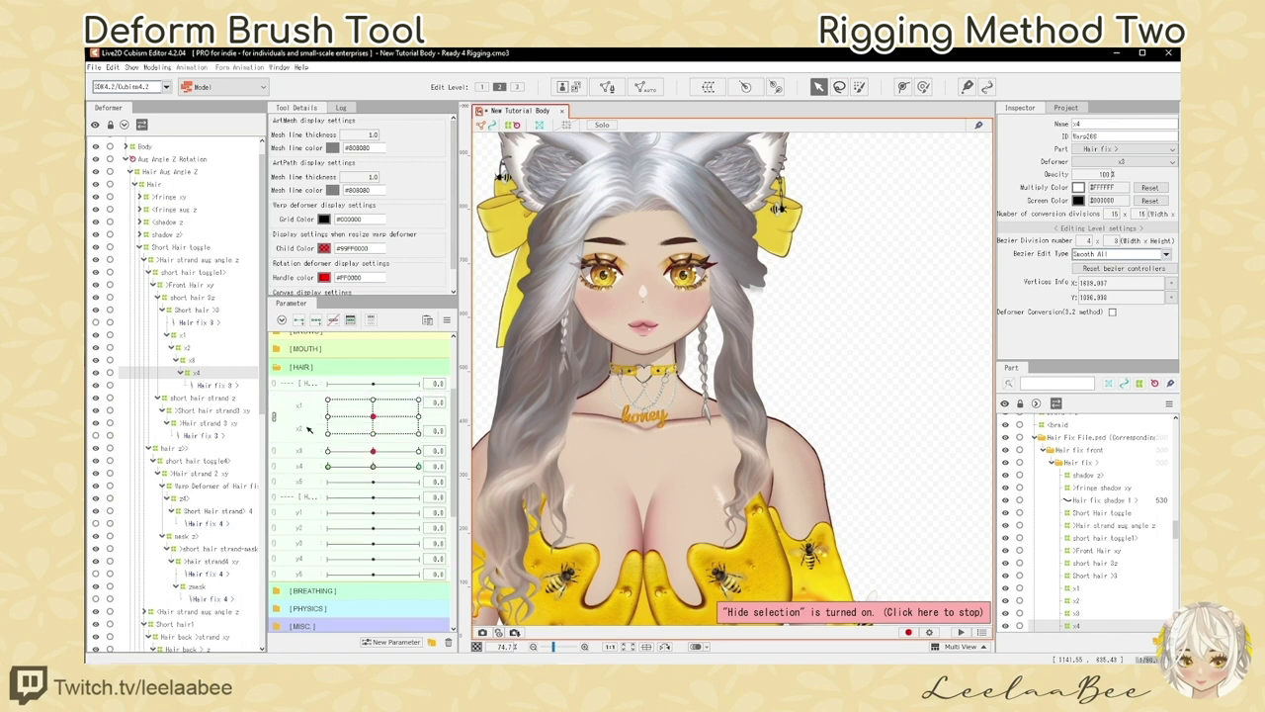
pyautogui.moveTo(370, 423)
pyautogui.mouseDown()
pyautogui.moveTo(403, 432)
pyautogui.moveTo(327, 423)
pyautogui.moveTo(399, 431)
pyautogui.moveTo(341, 433)
pyautogui.moveTo(359, 400)
pyautogui.moveTo(347, 431)
pyautogui.moveTo(373, 400)
pyautogui.moveTo(373, 416)
pyautogui.mouseUp()
pyautogui.click(278, 453)
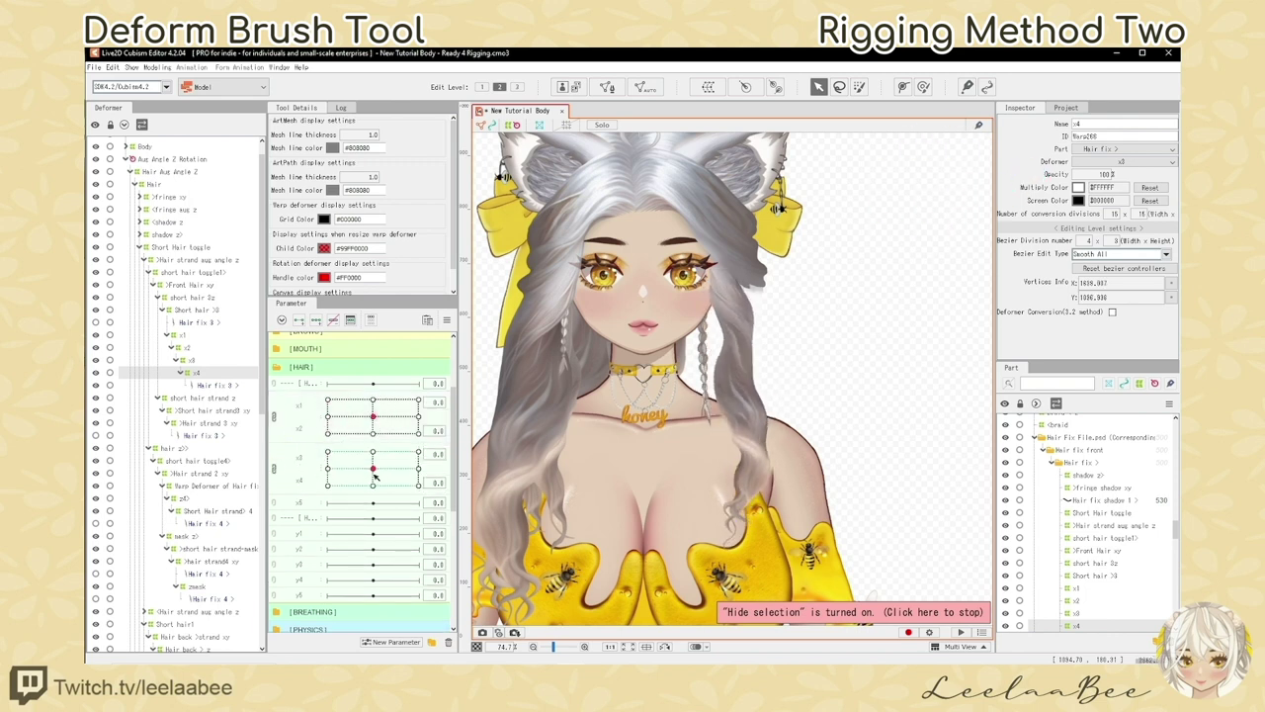
pyautogui.moveTo(374, 470); pyautogui.dragTo(418, 469)
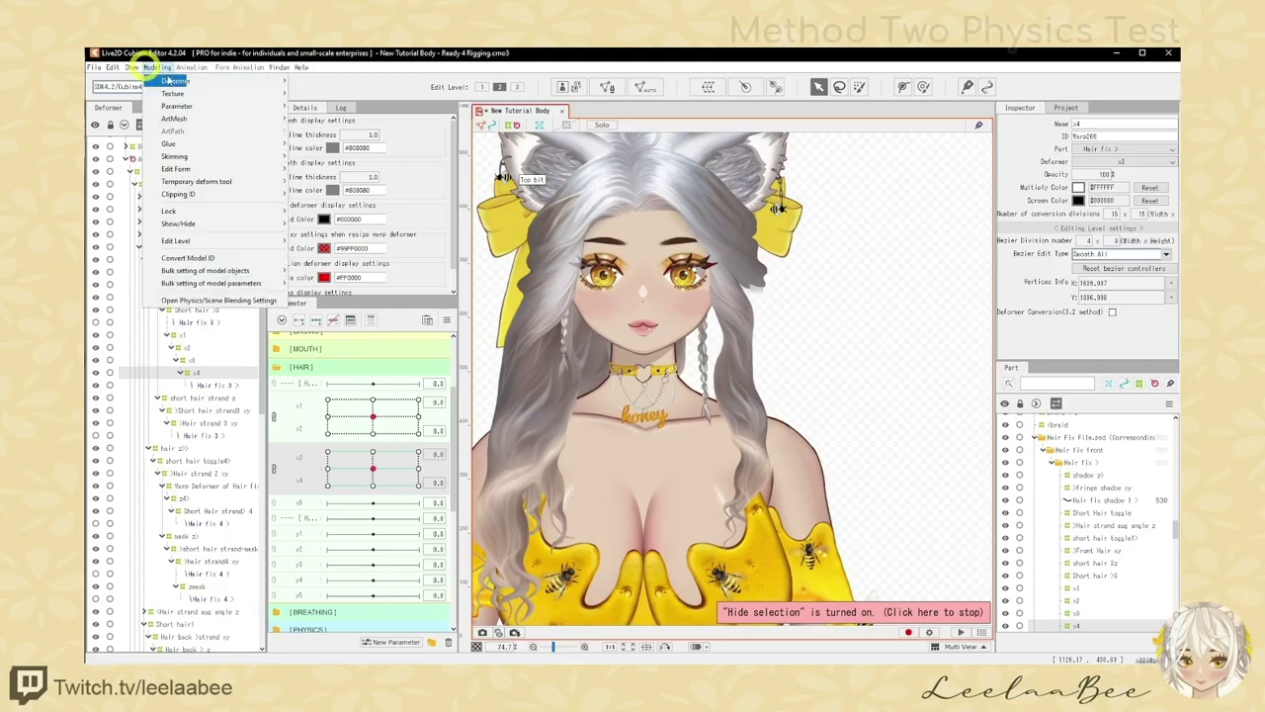
pyautogui.click(201, 301)
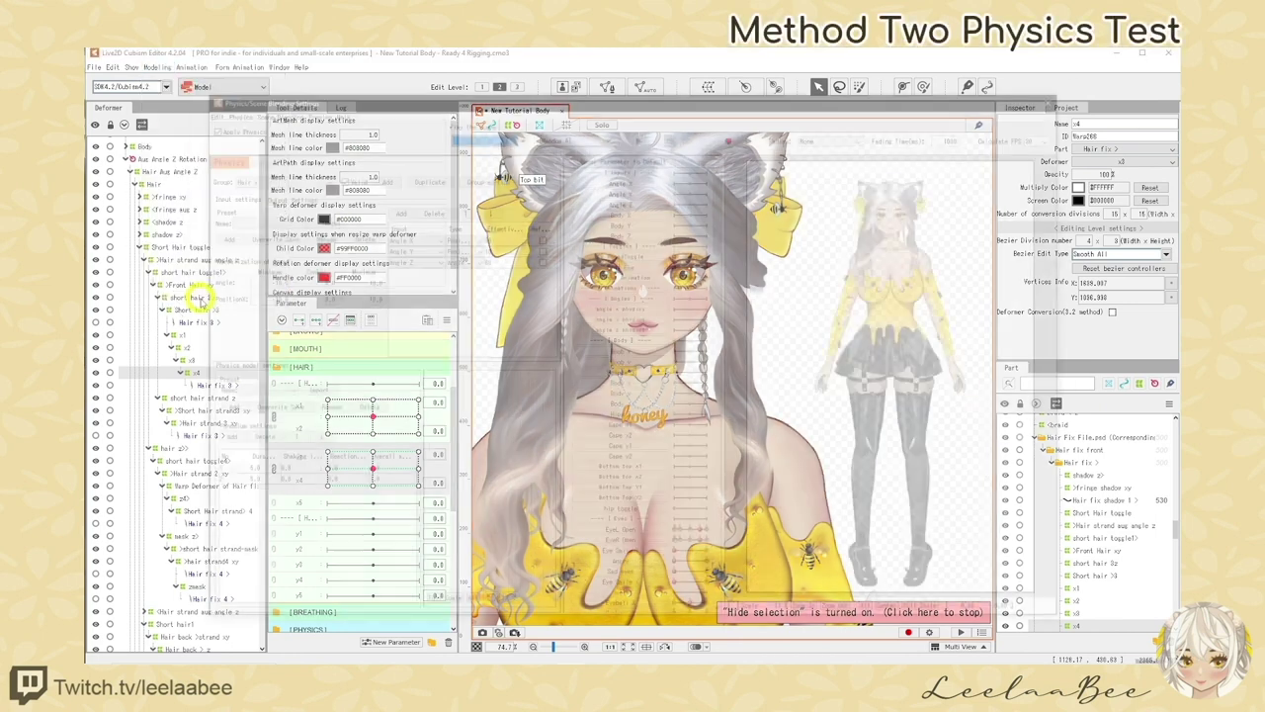
pyautogui.scroll(-2, 923, 215)
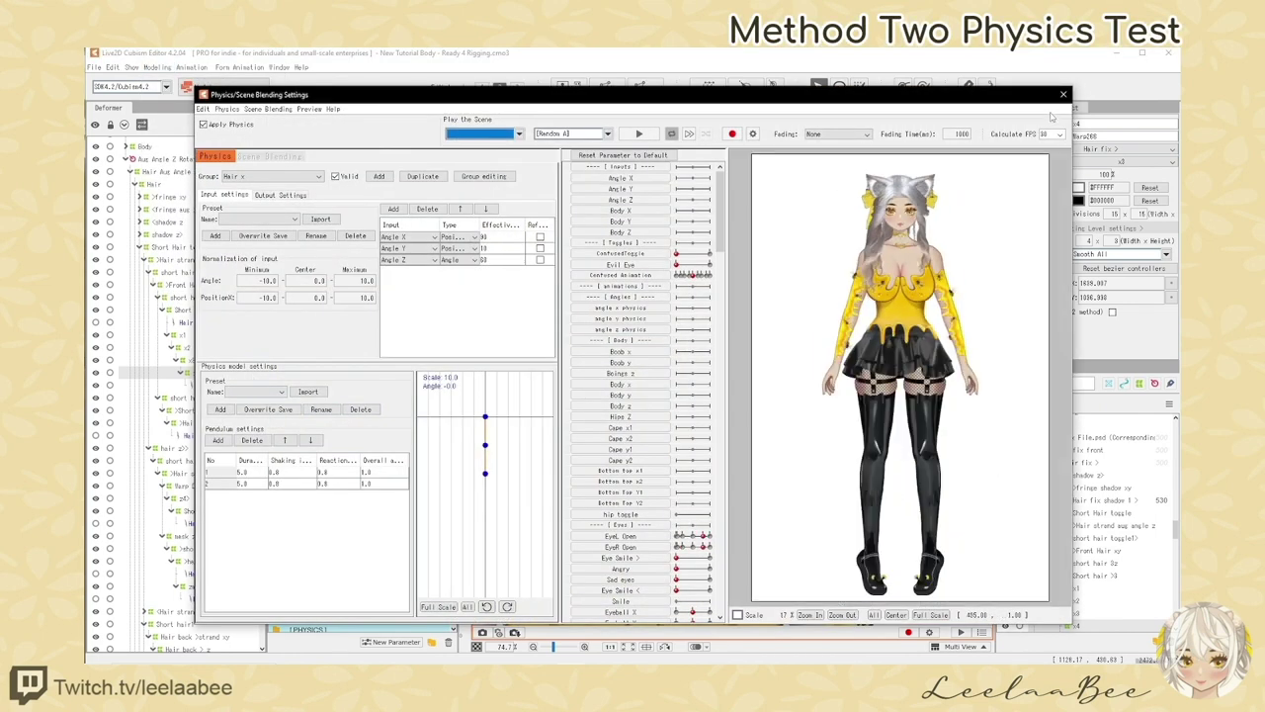
pyautogui.click(1063, 94)
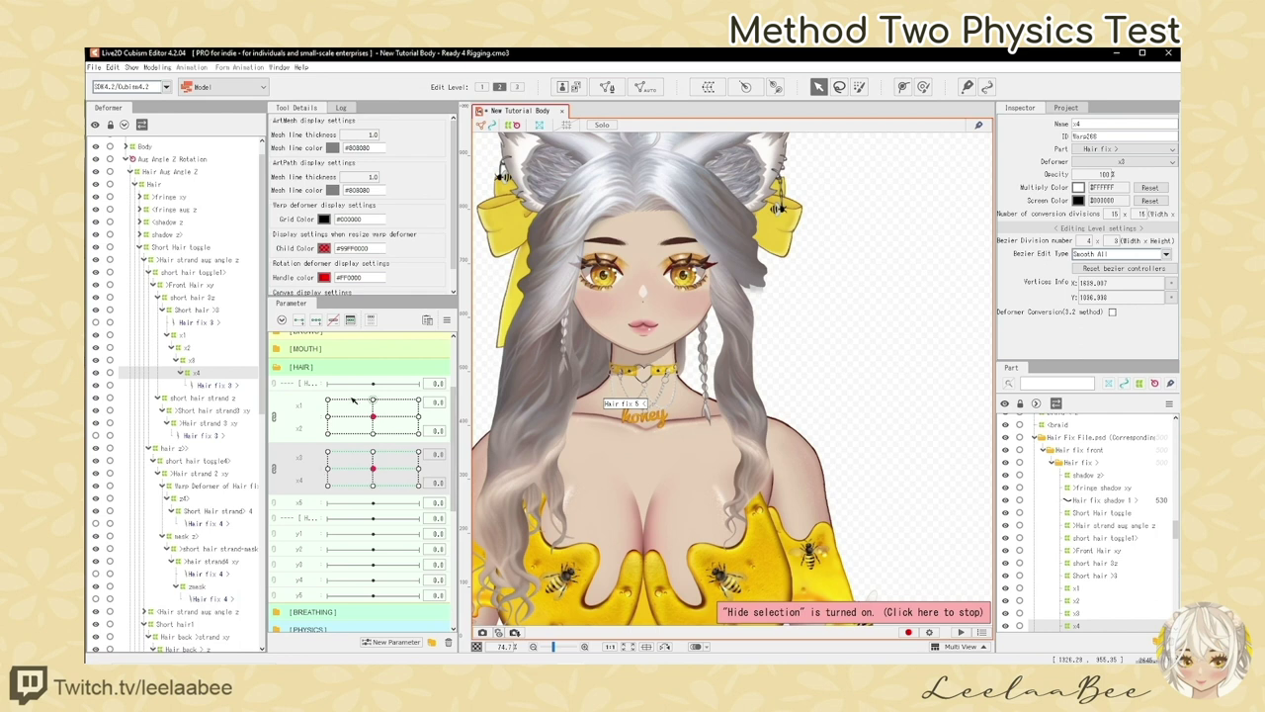
# Open the physics settings, show the output settings of the Hair x group and add two more pendulums
pyautogui.click(156, 67)
pyautogui.click(206, 301)
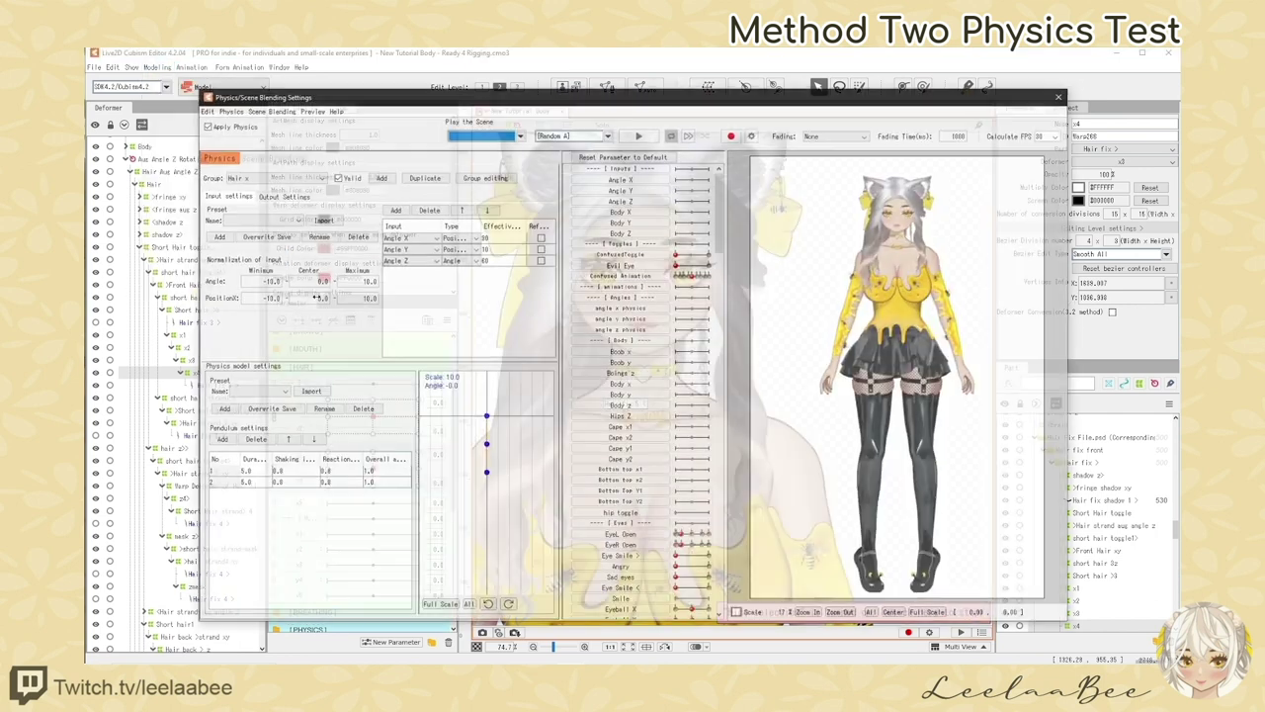
pyautogui.click(282, 195)
pyautogui.rightClick(329, 531)
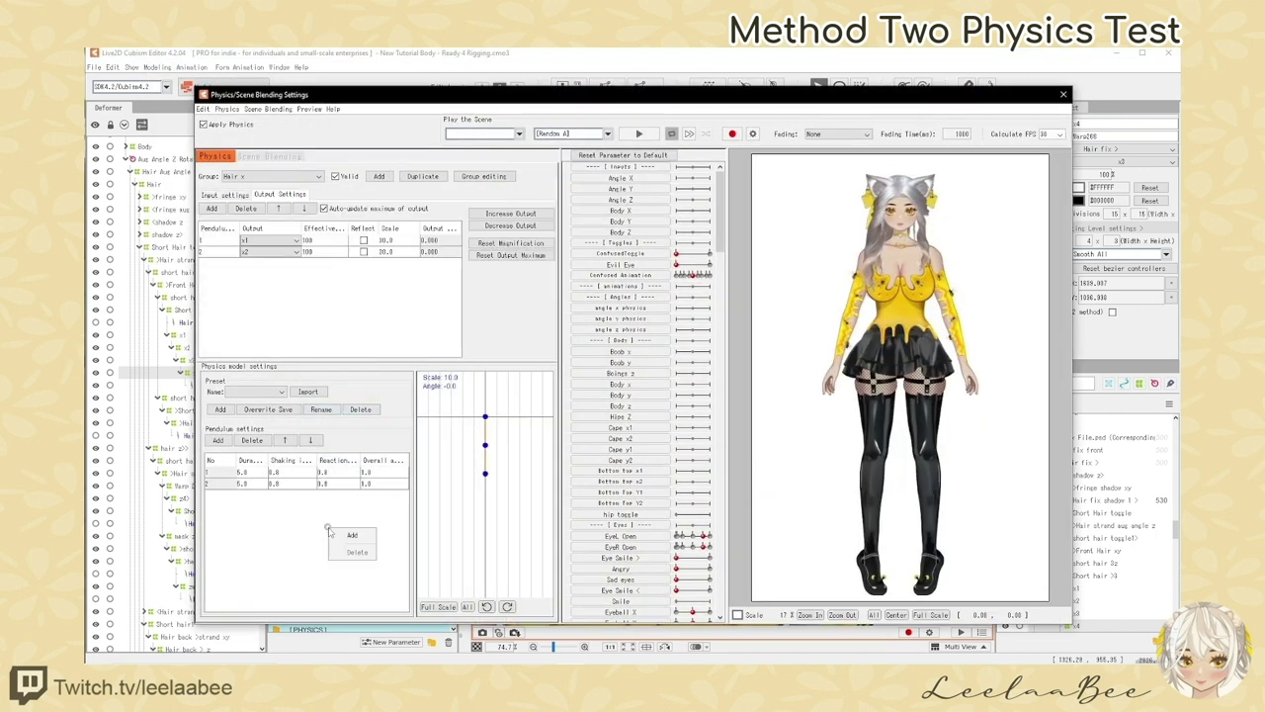
pyautogui.click(351, 535)
pyautogui.rightClick(306, 518)
pyautogui.click(331, 526)
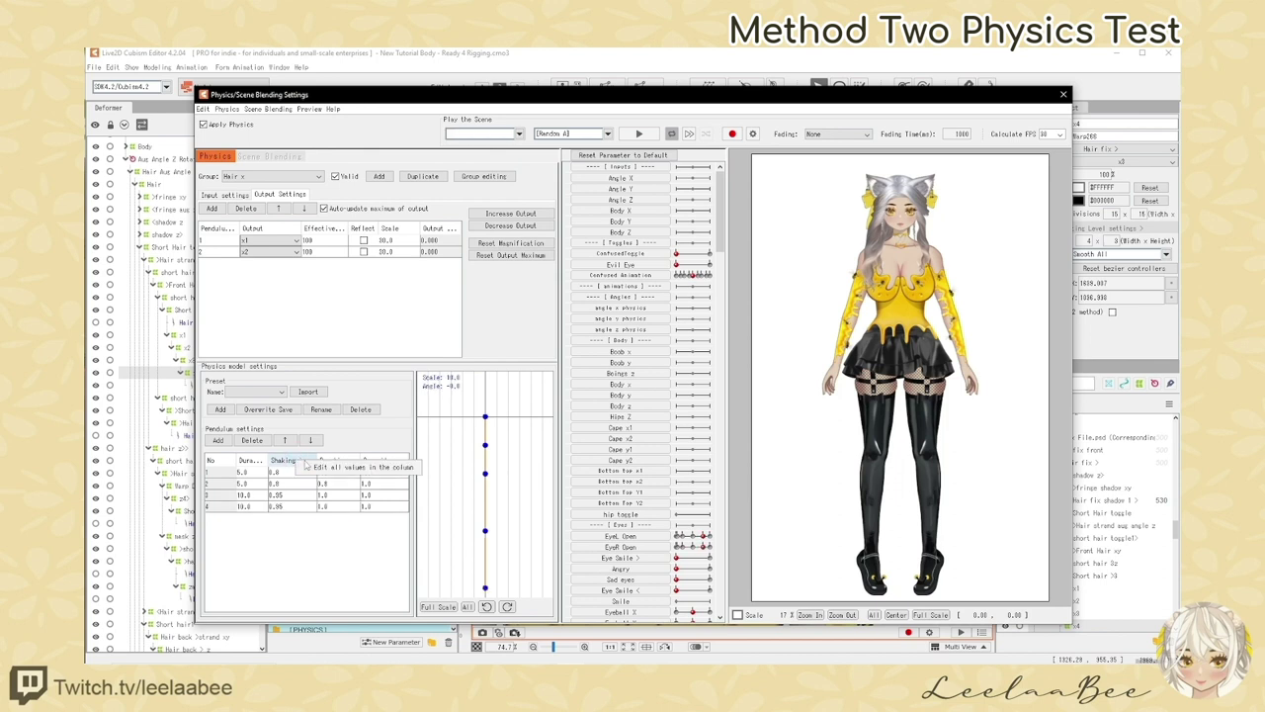
# Set the shaking influence and the reaction value of all Hair x pendulums to 0.8
pyautogui.click(296, 461)
pyautogui.write('.8')
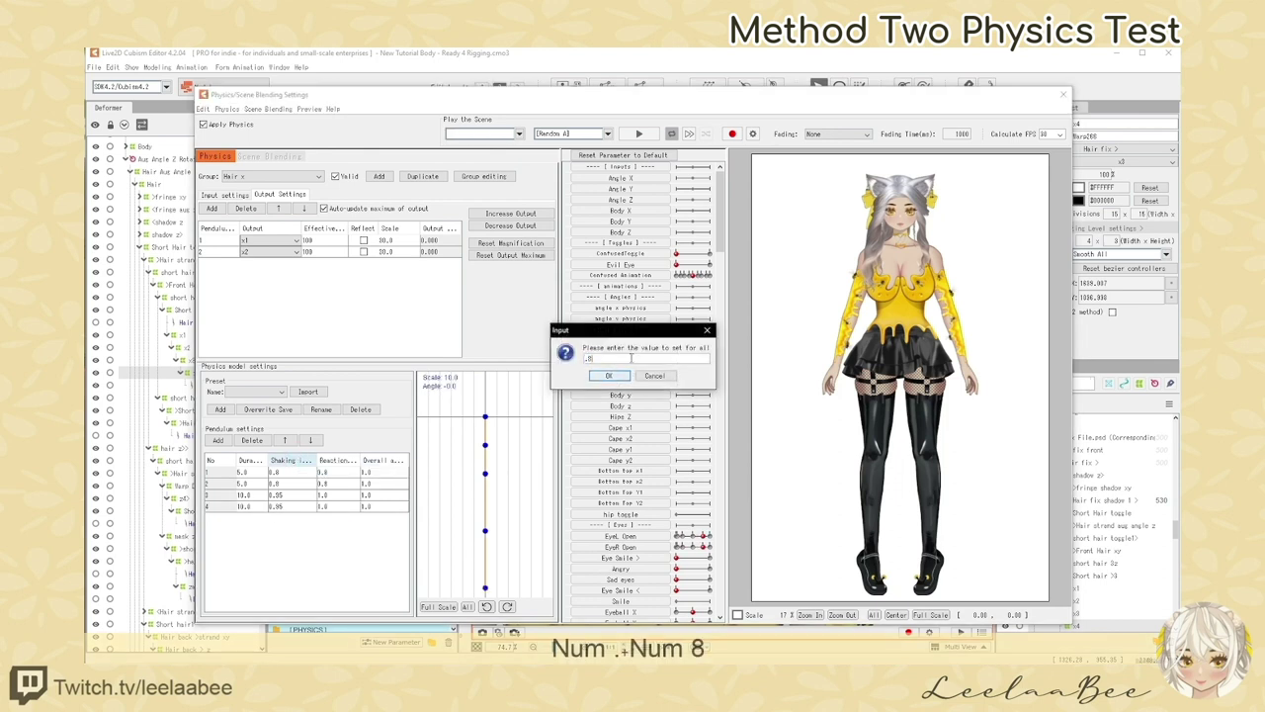
pyautogui.click(609, 376)
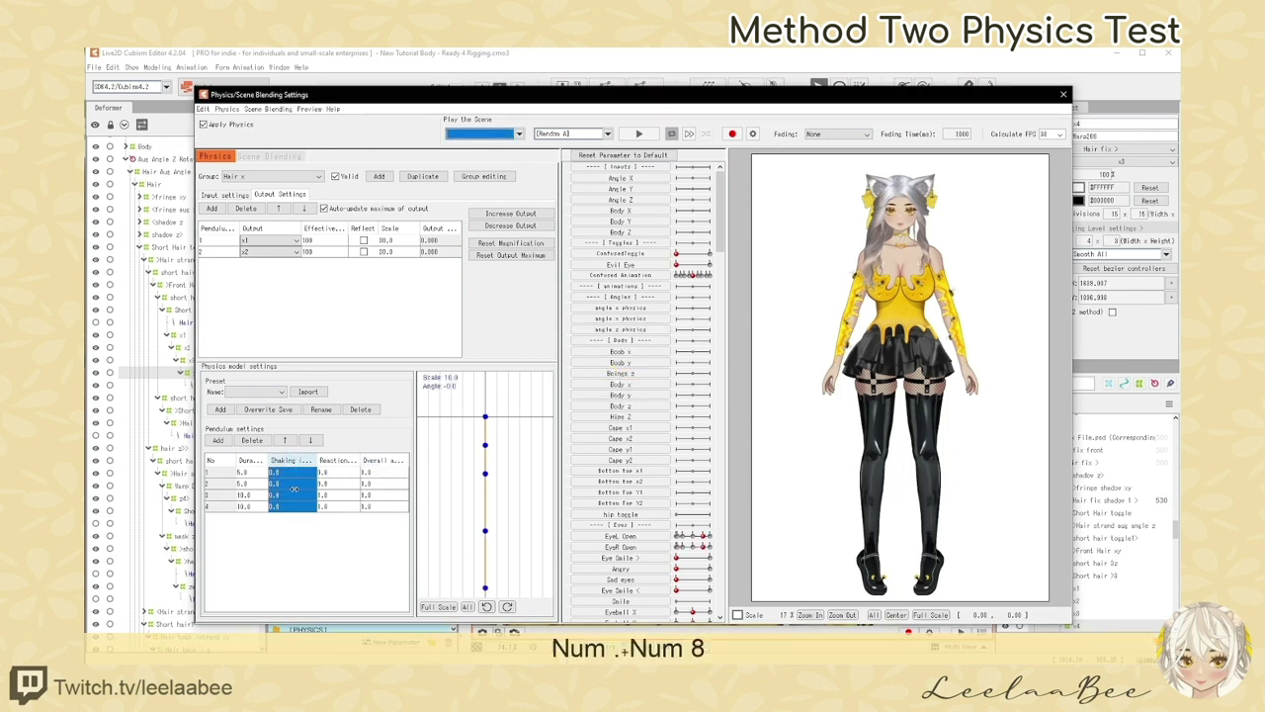
pyautogui.click(338, 460)
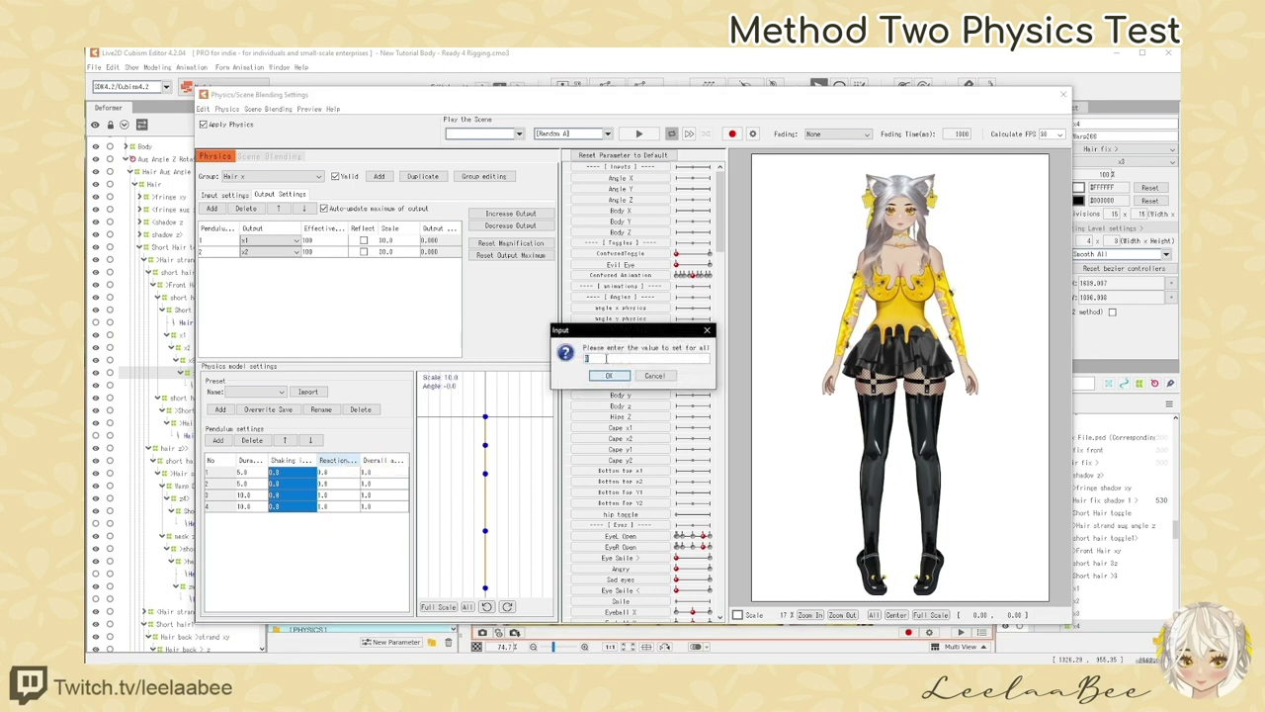
pyautogui.write('.')
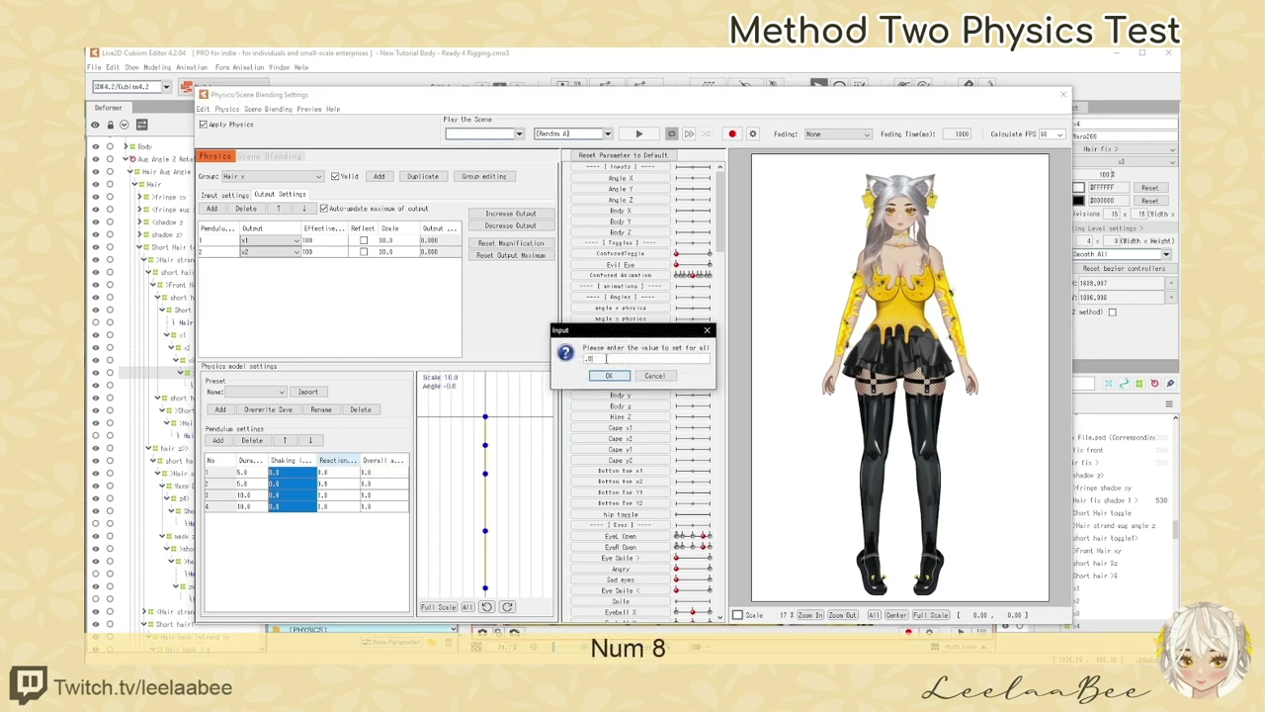
pyautogui.write('8')
pyautogui.click(609, 375)
# Set the duration of all four Hair x pendulums to 5
pyautogui.click(338, 460)
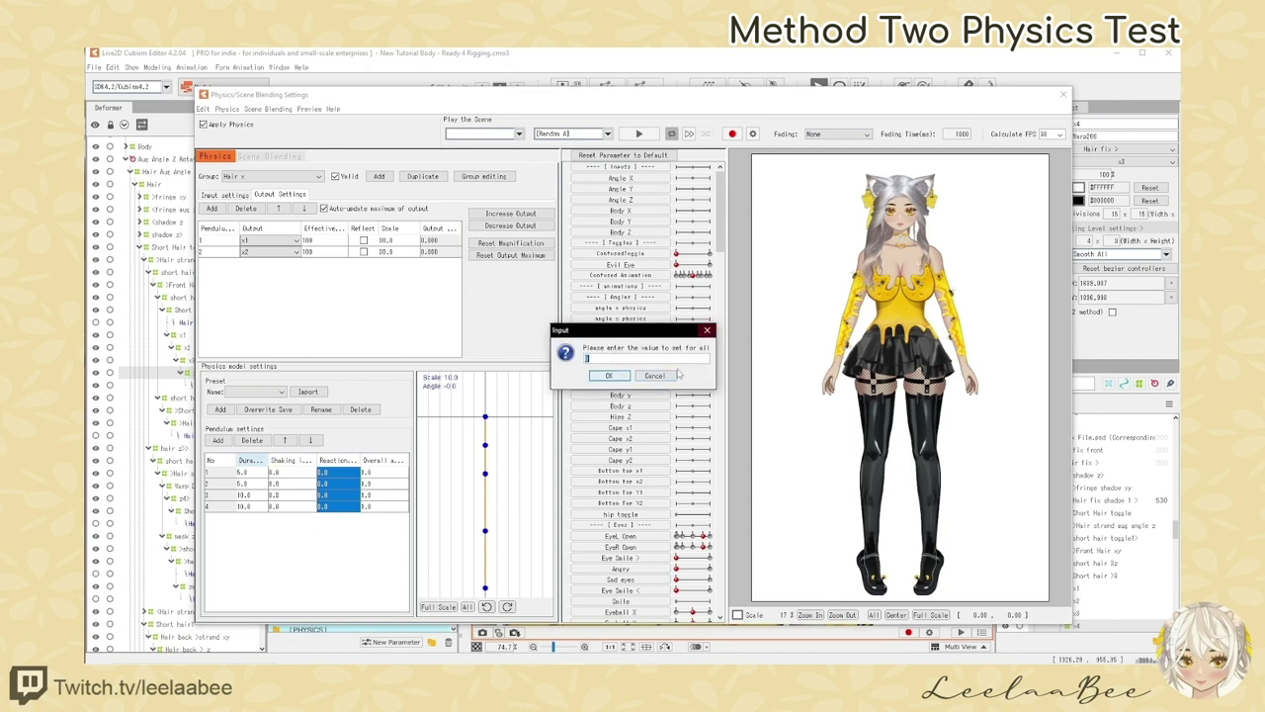
pyautogui.write('5')
pyautogui.click(609, 376)
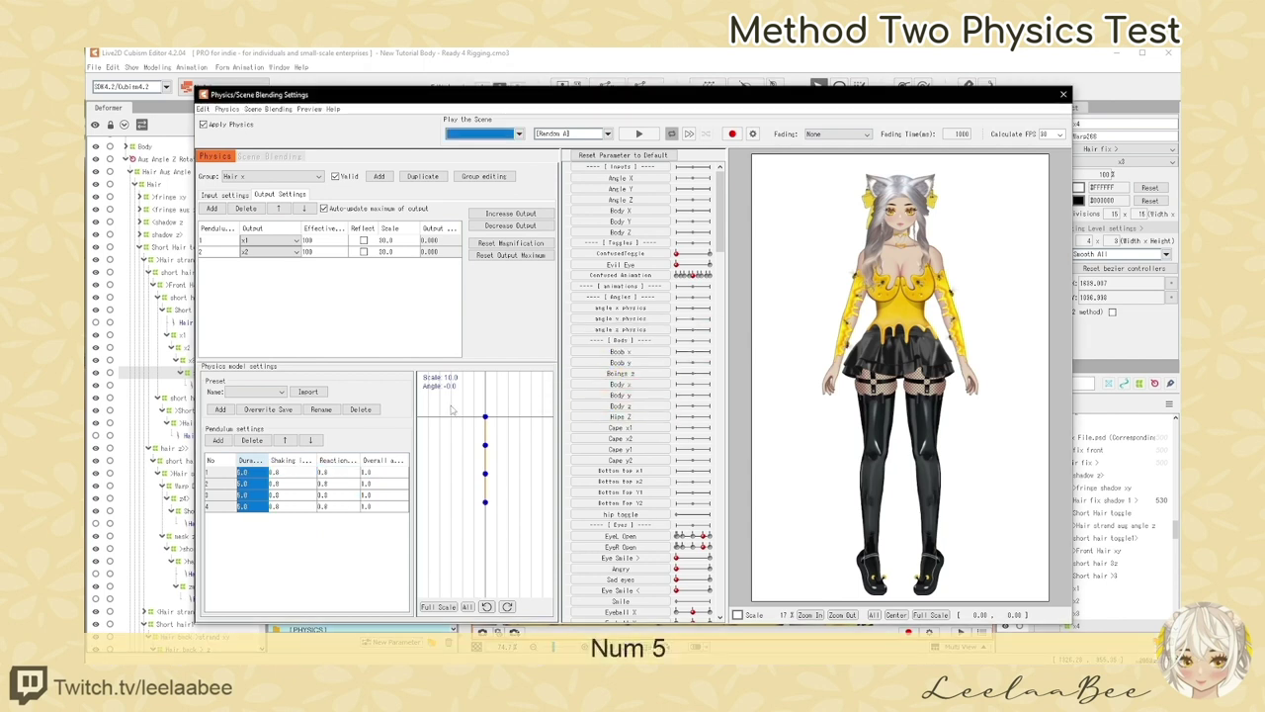
# Add the parameters x3 and x4 as outputs of the Hair x physics group
pyautogui.rightClick(280, 281)
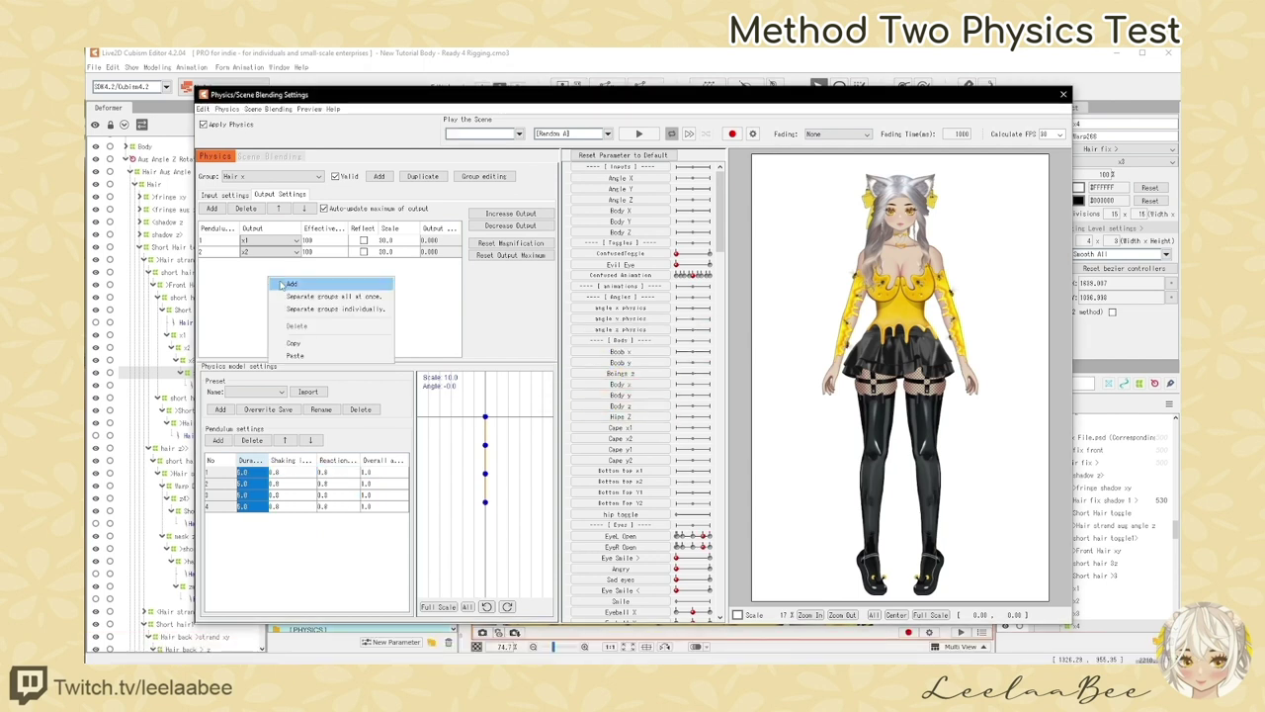
pyautogui.click(282, 285)
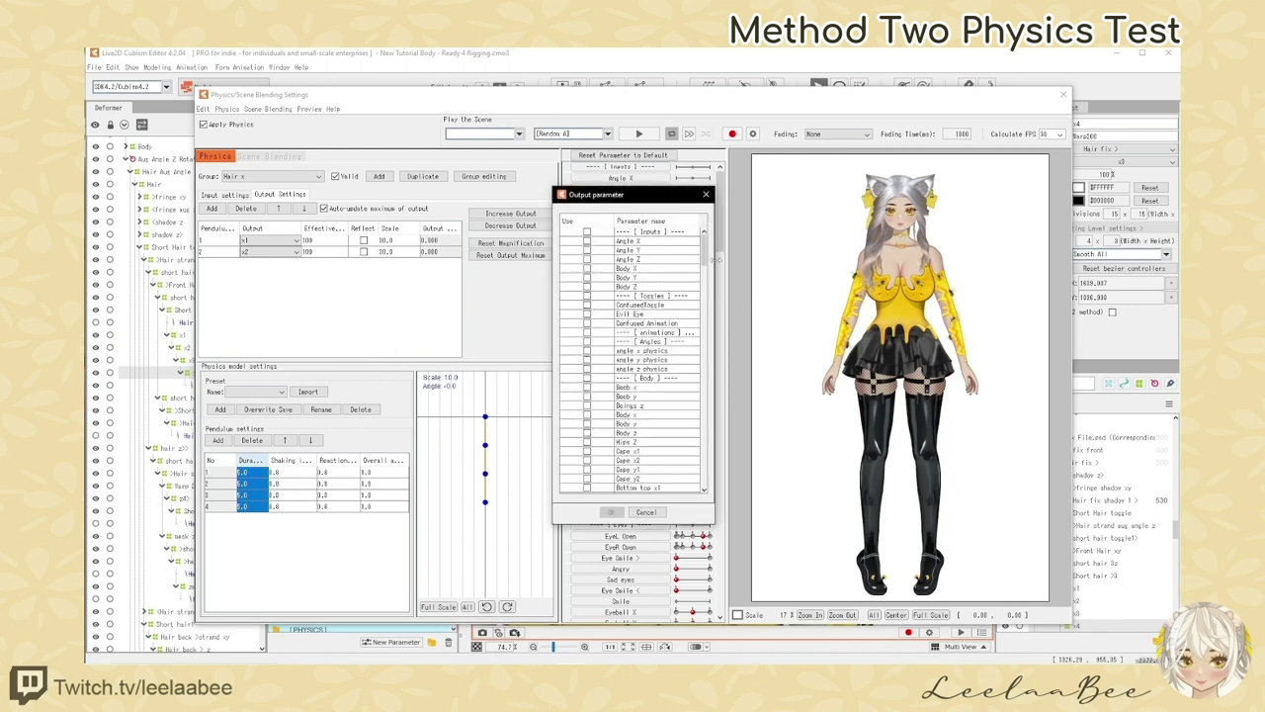
pyautogui.moveTo(704, 258); pyautogui.dragTo(703, 336)
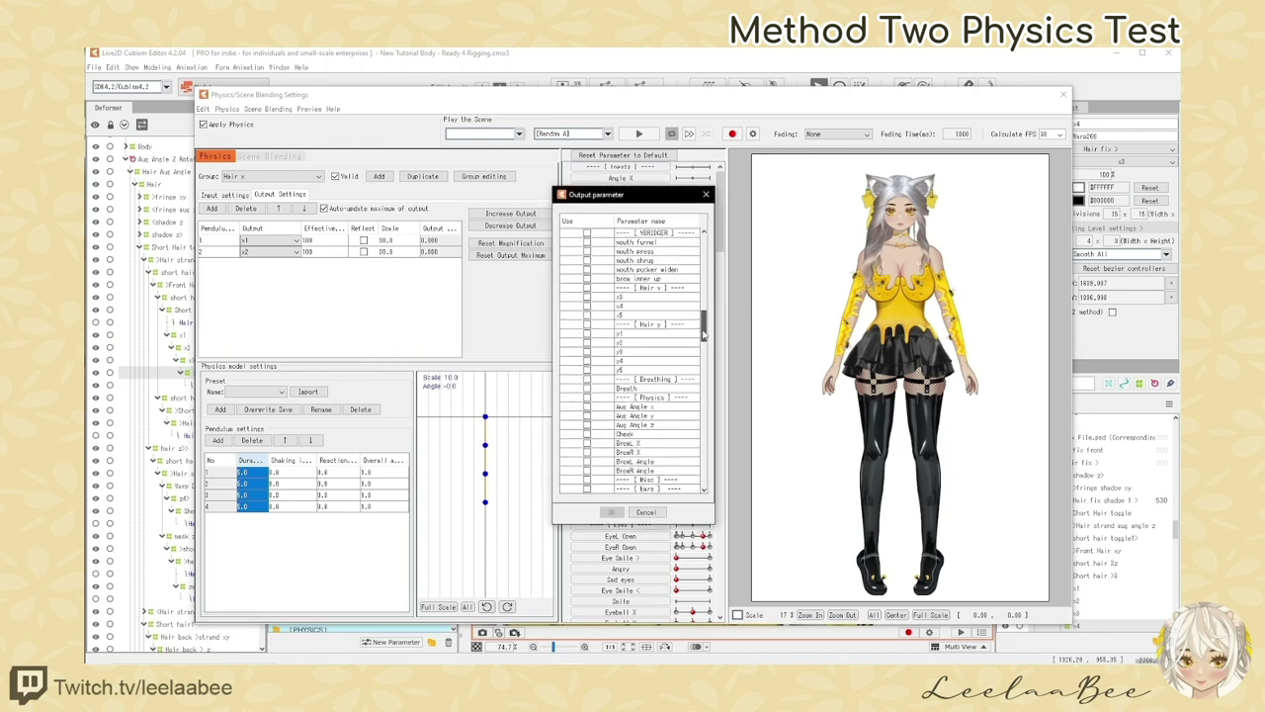
pyautogui.click(587, 297)
pyautogui.click(587, 305)
pyautogui.click(613, 512)
# Set the scale of all Hair x outputs to 30
pyautogui.doubleClick(390, 228)
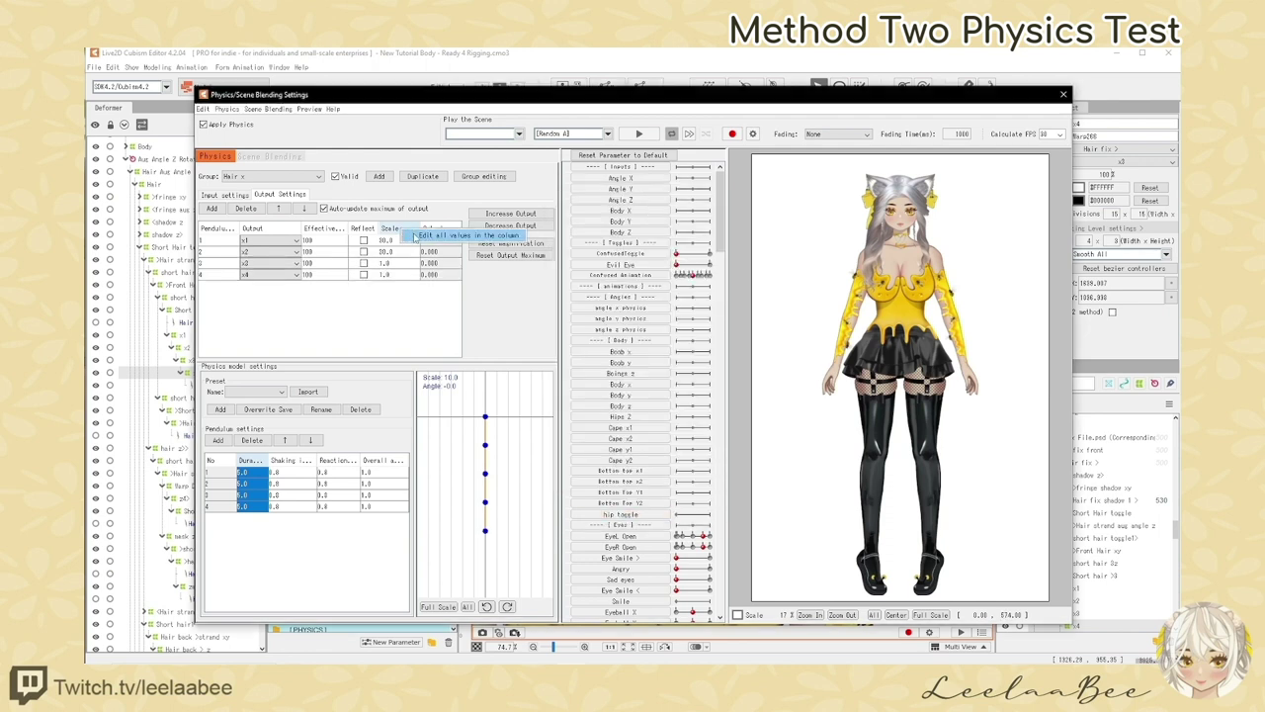
pyautogui.write('30')
pyautogui.press('Return')
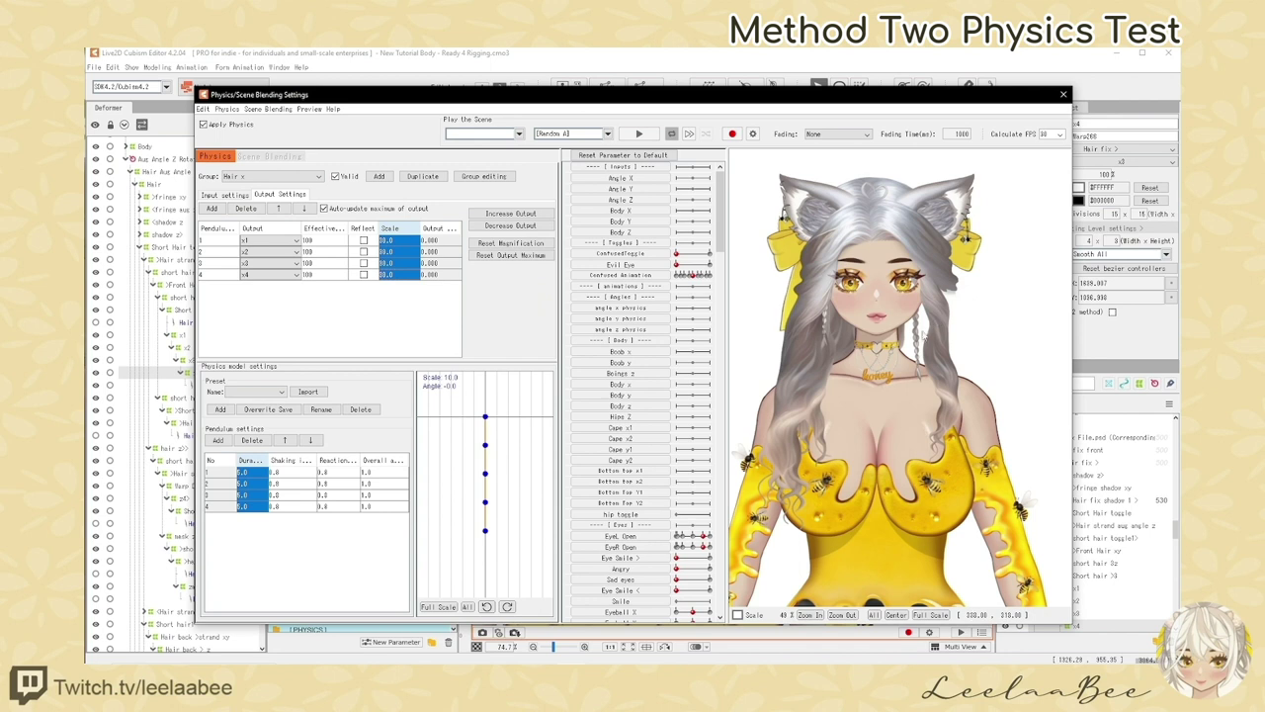
# Swing the model around in the physics preview to test how the hair strand moves
pyautogui.moveTo(923, 338); pyautogui.dragTo(945, 446)
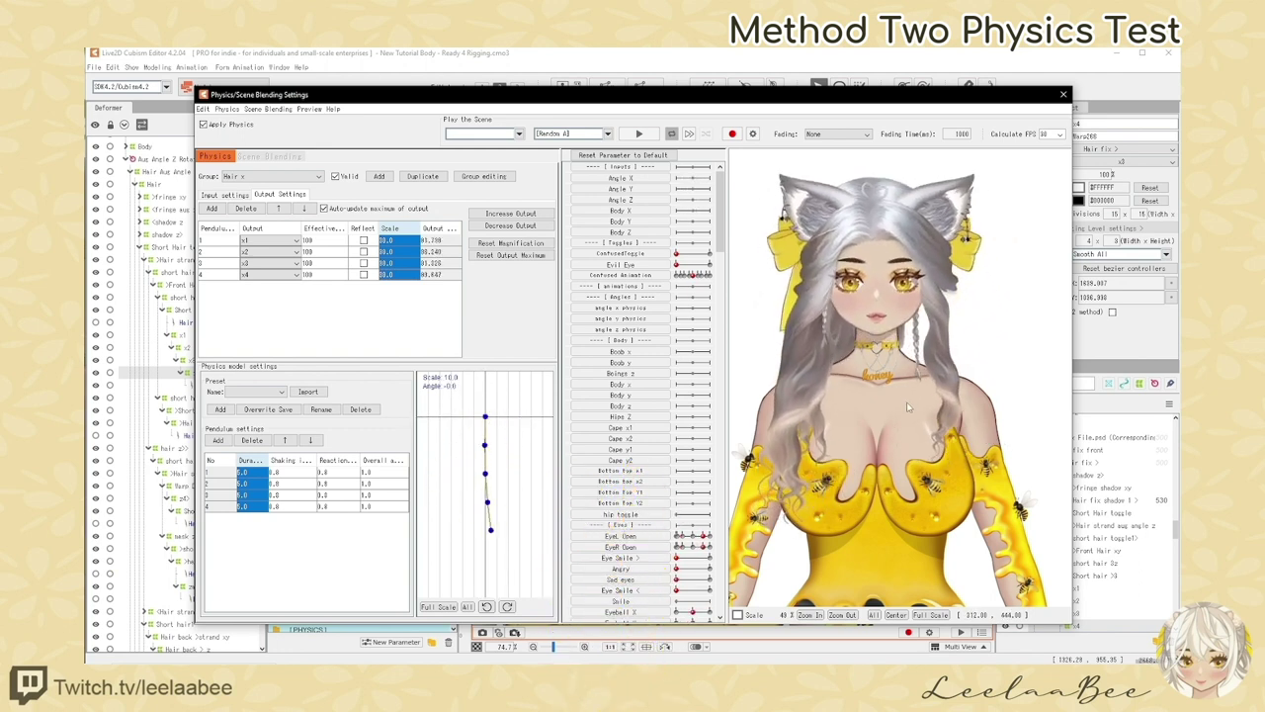
pyautogui.moveTo(909, 406); pyautogui.dragTo(957, 450)
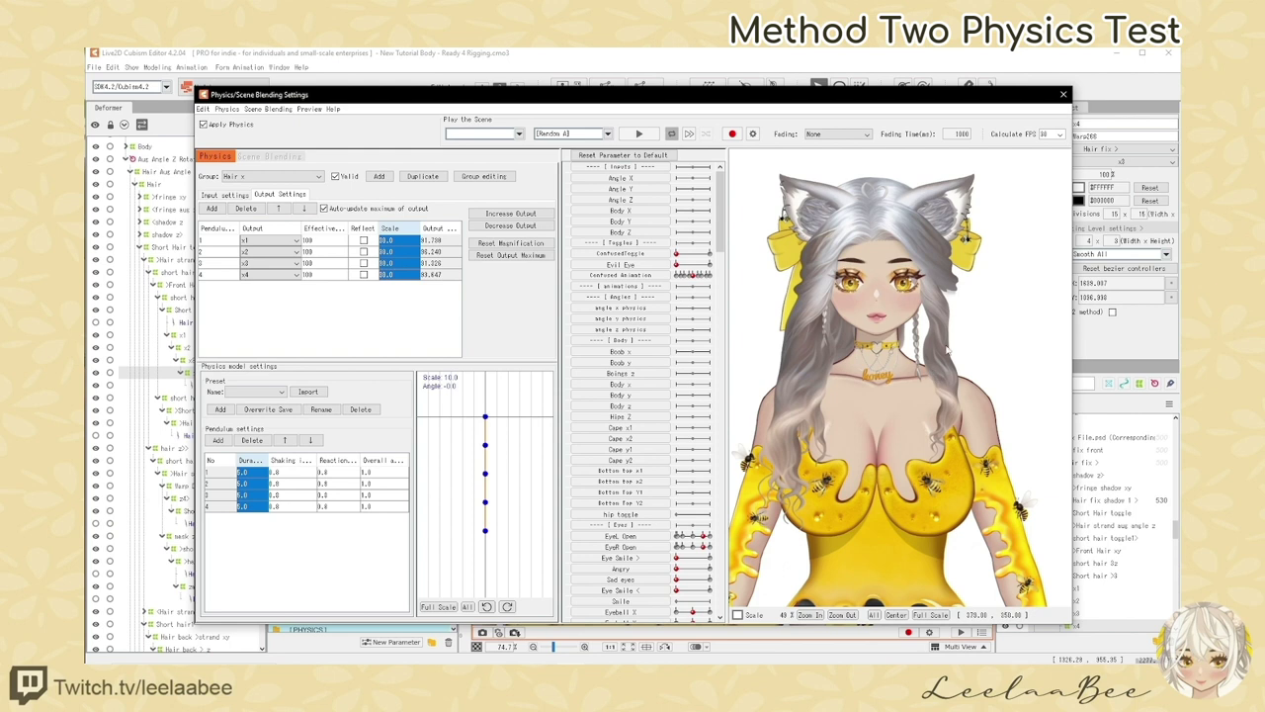
pyautogui.moveTo(949, 402); pyautogui.dragTo(832, 418)
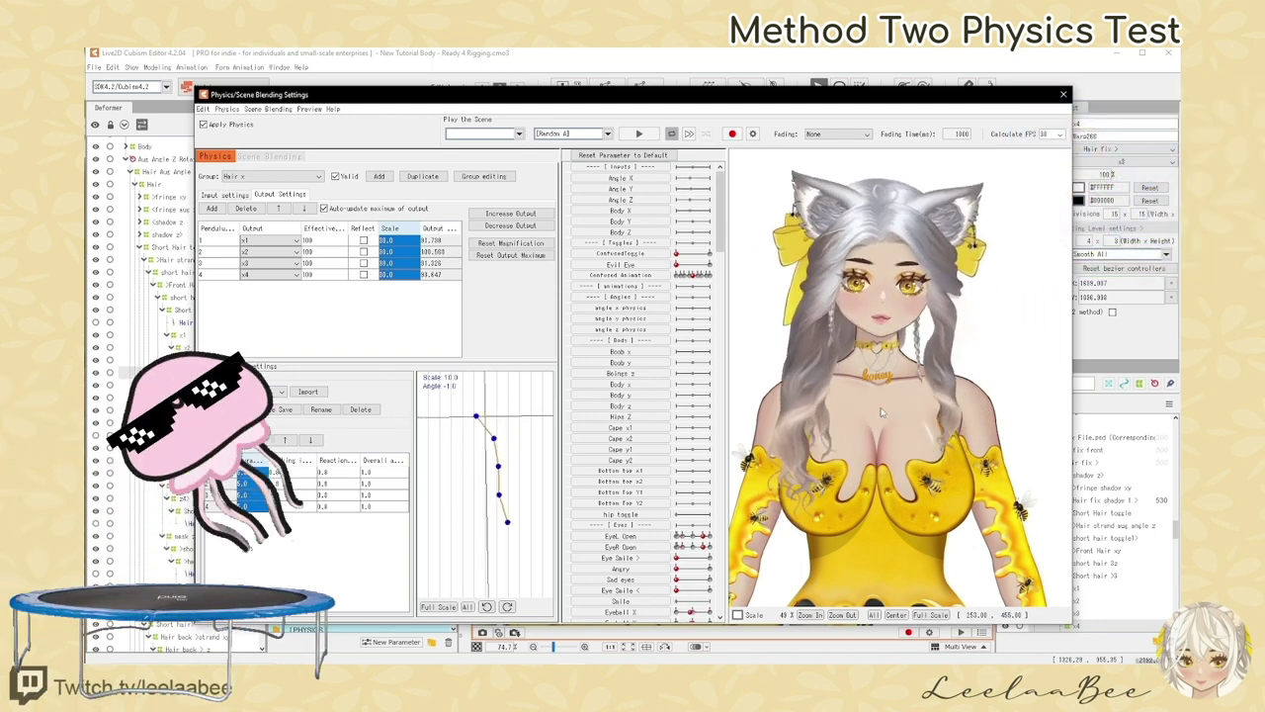
# Set the shaking influence of all Hair x pendulums to 0.75 and test the swing in the preview
pyautogui.click(288, 471)
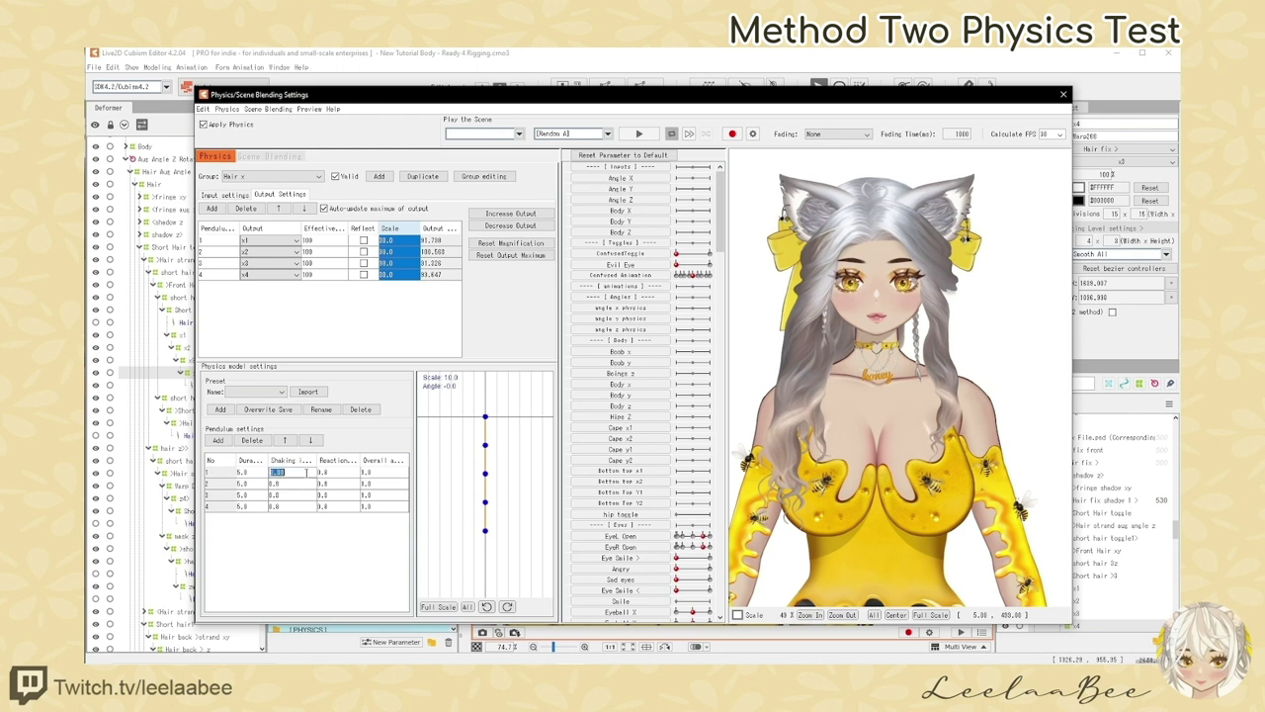
pyautogui.write('.75')
pyautogui.press('Return')
pyautogui.rightClick(305, 469)
pyautogui.click(332, 473)
pyautogui.moveTo(863, 470); pyautogui.dragTo(833, 413)
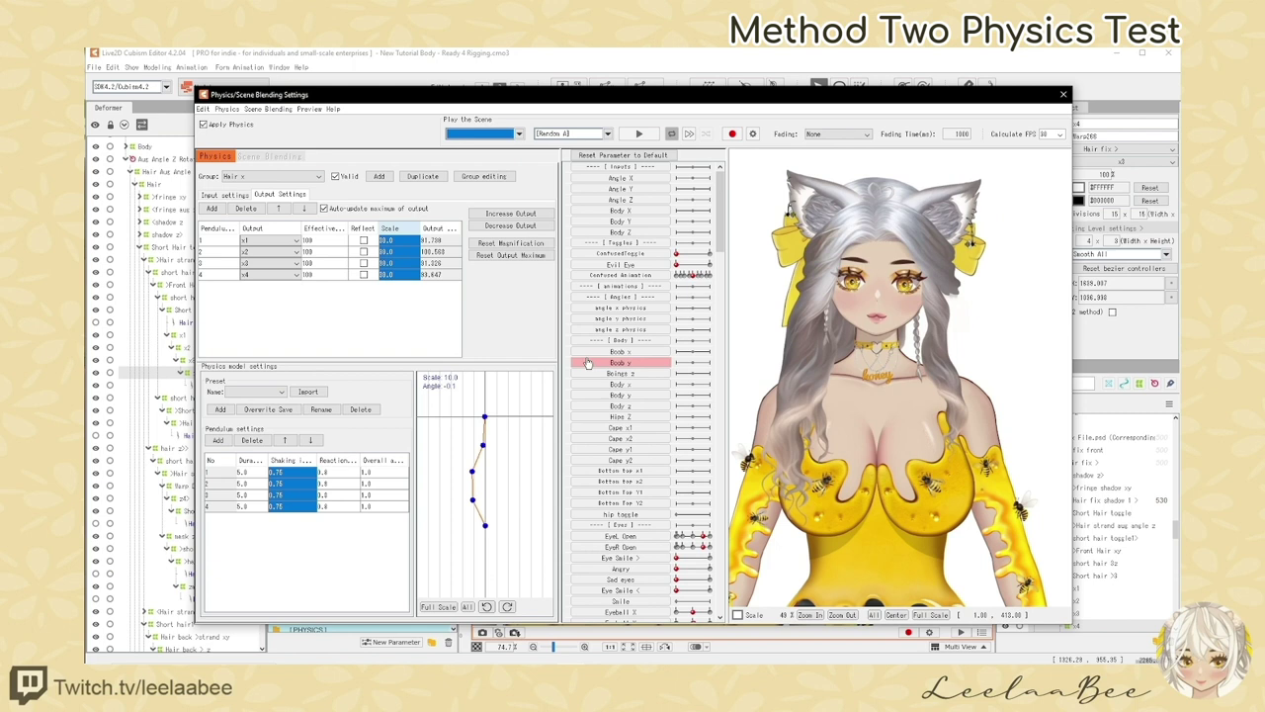
# Set the scale of all Hair x outputs to 20
pyautogui.rightClick(397, 227)
pyautogui.click(424, 232)
pyautogui.write('20')
pyautogui.press('Return')
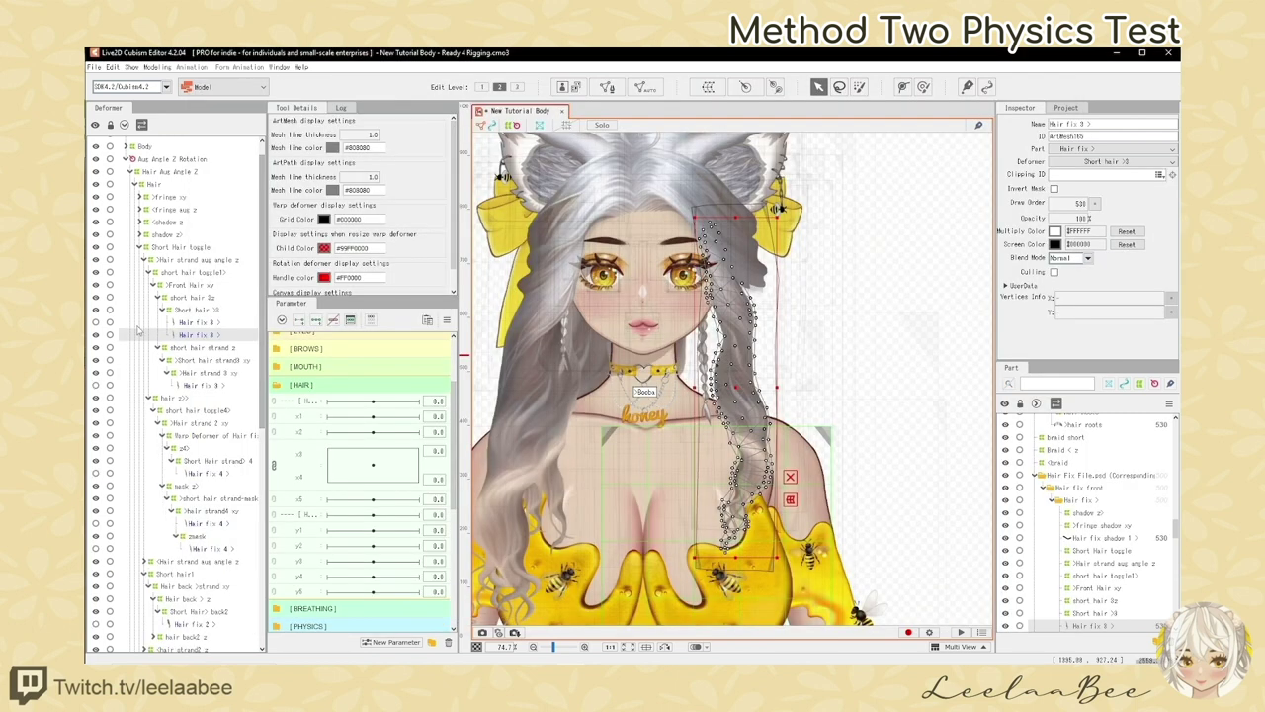
# Create a warp deformer named x1 as parent of the selected Hair fix 3 mesh, with 10 × 10 conversion divisions
pyautogui.click(305, 422)
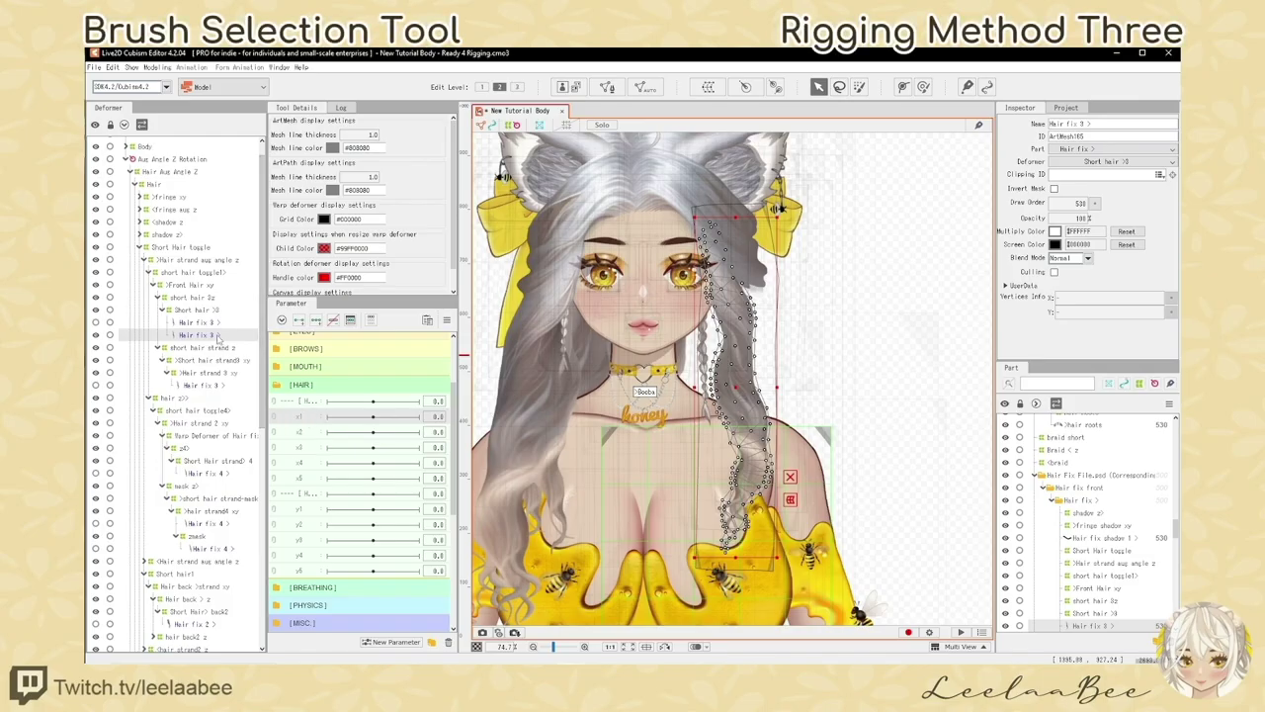
pyautogui.click(707, 87)
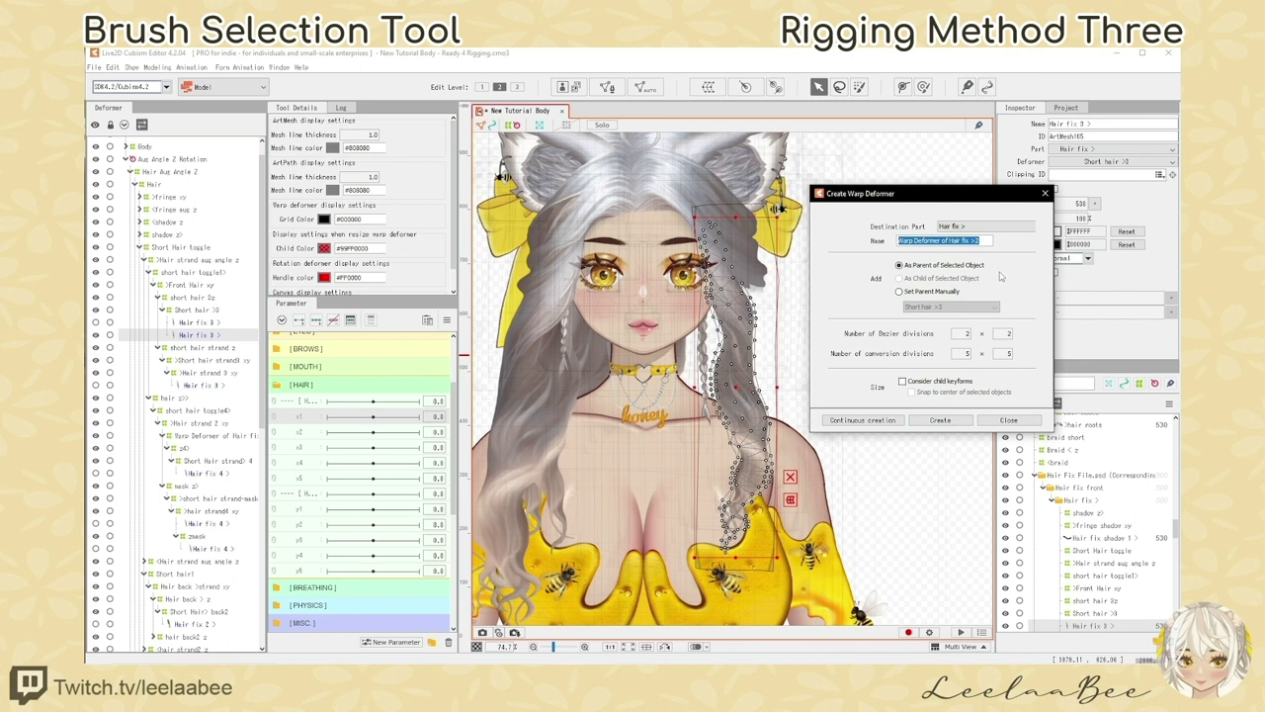
pyautogui.write('x1')
pyautogui.click(940, 420)
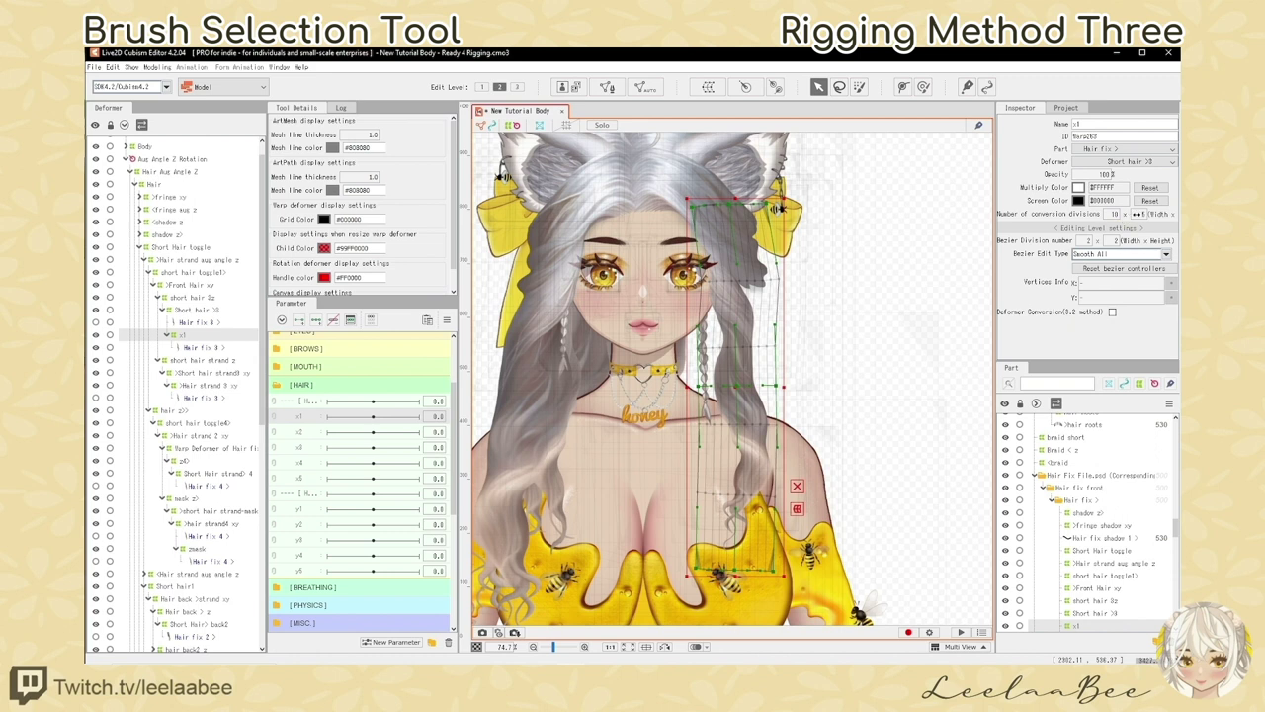
pyautogui.write('14')
pyautogui.press('Return')
# Brush-select the divisions of deformer x1 from eye-level downward to the tip, and add three keyforms on parameter x1
pyautogui.click(862, 91)
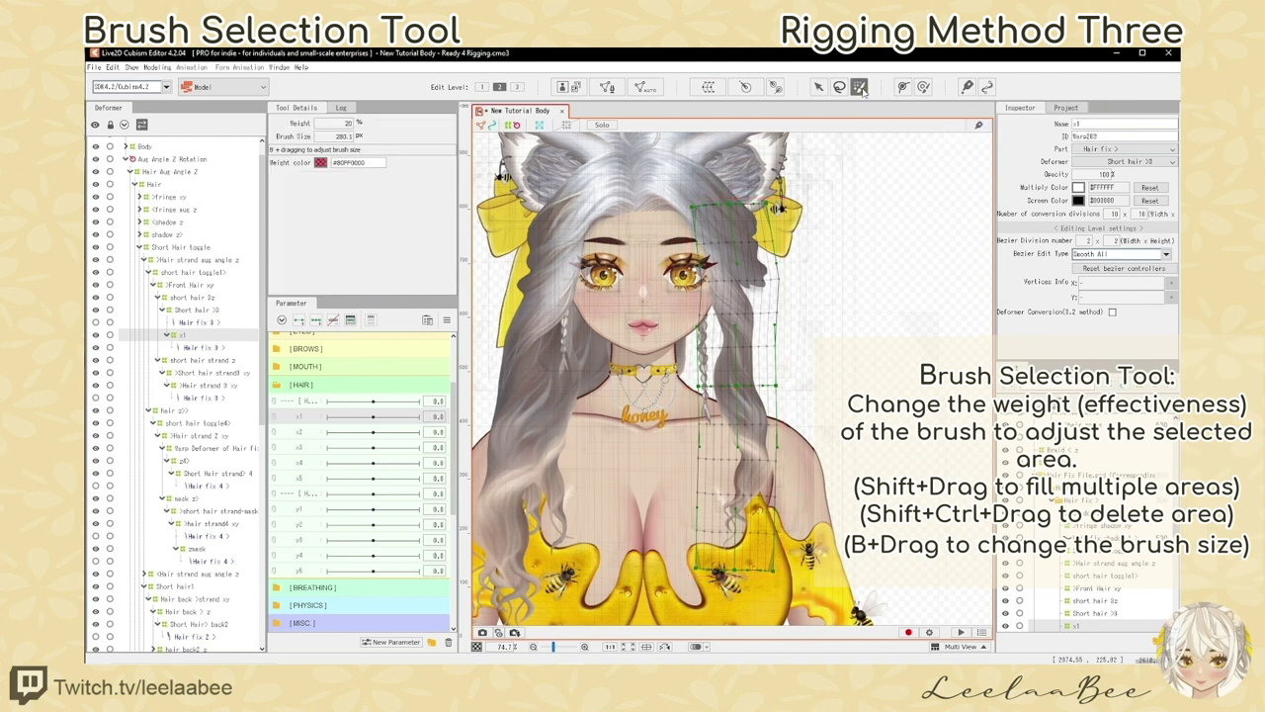
pyautogui.moveTo(732, 550)
pyautogui.mouseDown()
pyautogui.moveTo(774, 568)
pyautogui.moveTo(766, 511)
pyautogui.moveTo(818, 493)
pyautogui.moveTo(731, 435)
pyautogui.moveTo(751, 425)
pyautogui.moveTo(751, 395)
pyautogui.moveTo(778, 382)
pyautogui.moveTo(761, 321)
pyautogui.mouseUp()
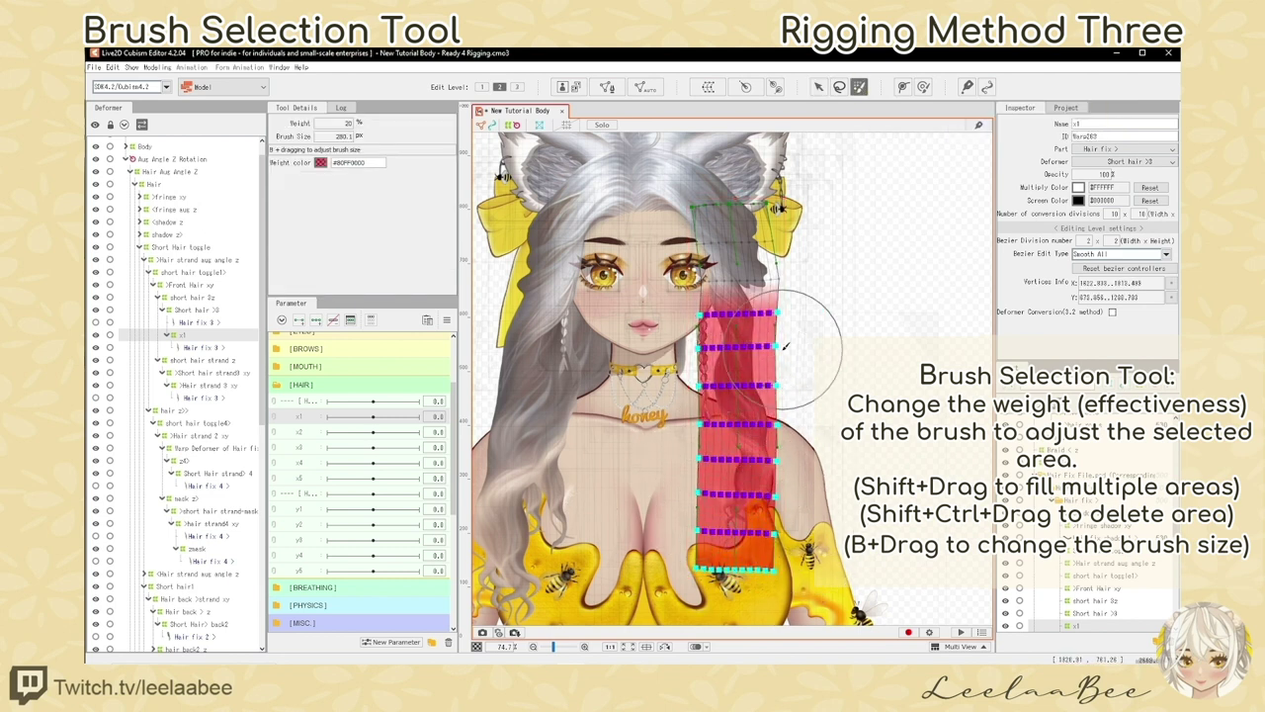
pyautogui.click(316, 322)
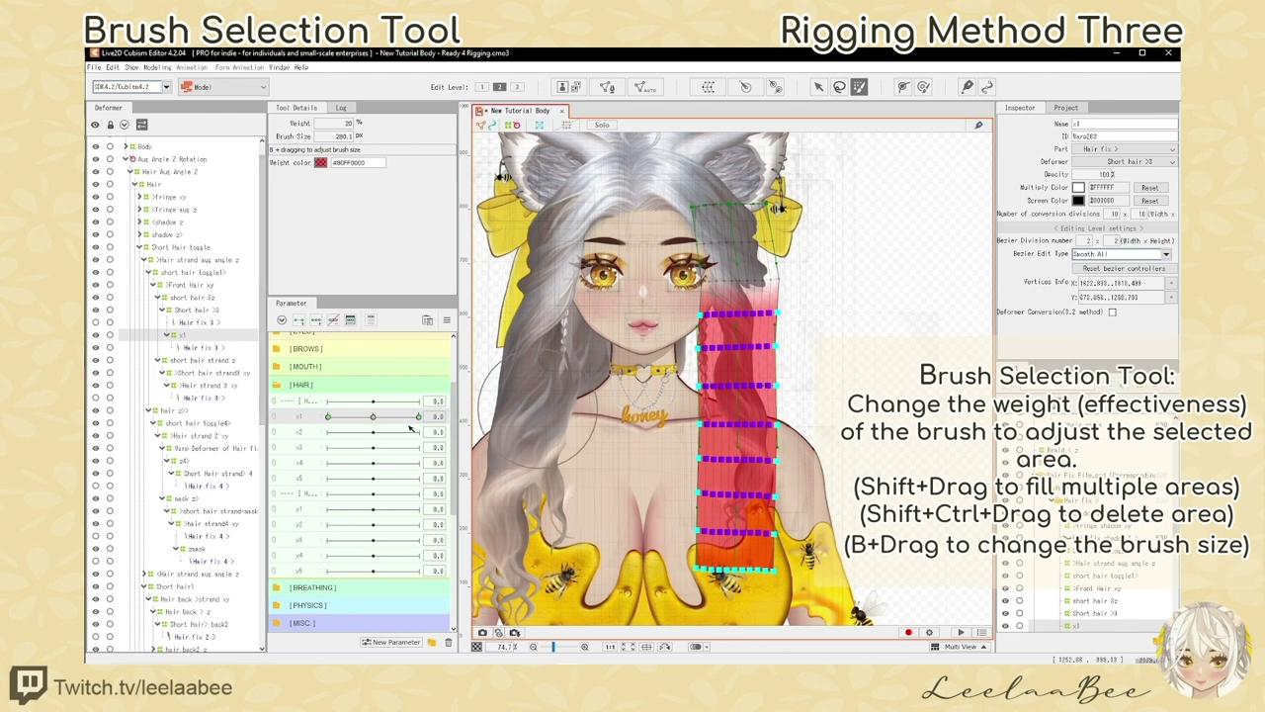
# At the maximum of parameter x1, rotate and shift the brush-selected divisions so the strand swings outward from the face
pyautogui.click(419, 417)
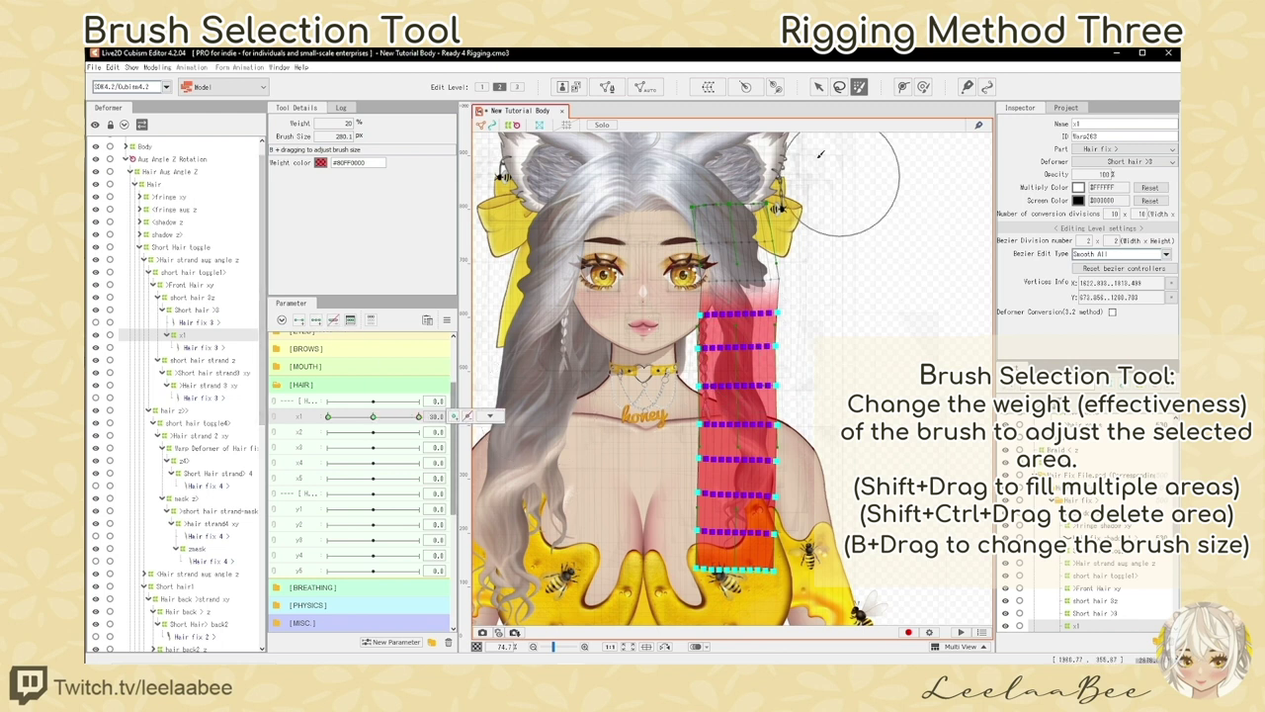
pyautogui.click(818, 88)
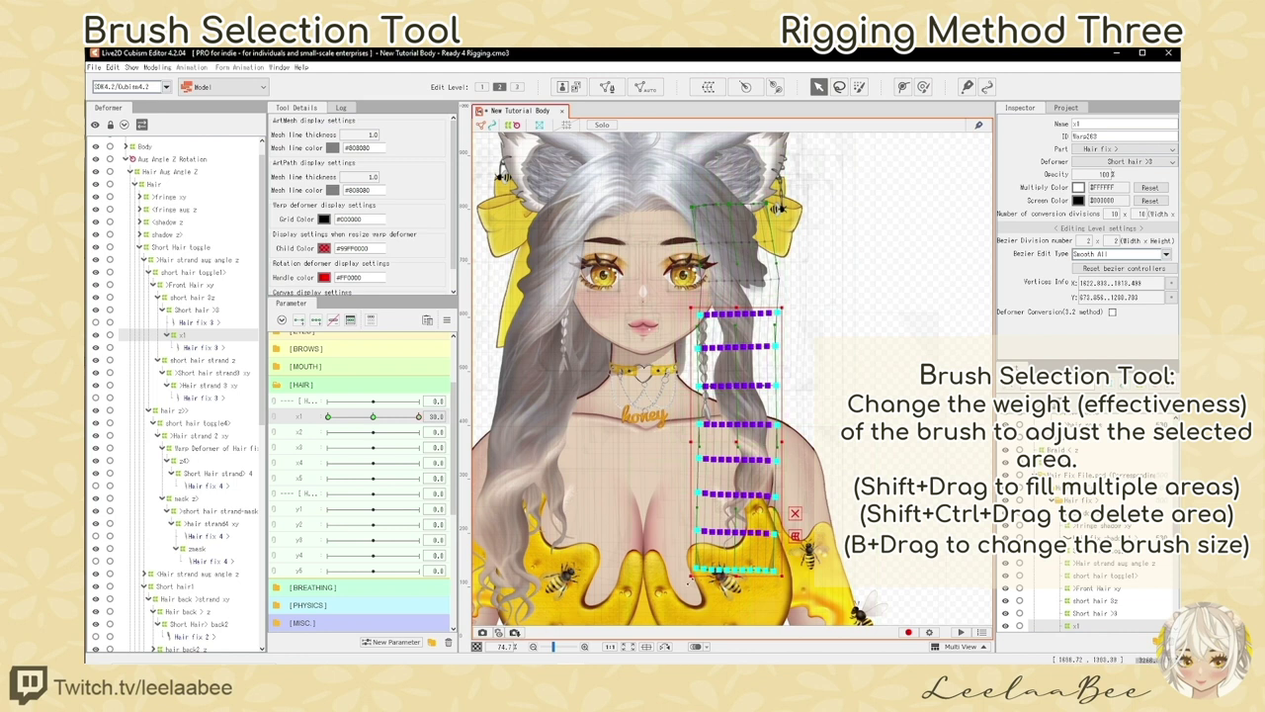
pyautogui.moveTo(687, 578); pyautogui.dragTo(748, 443)
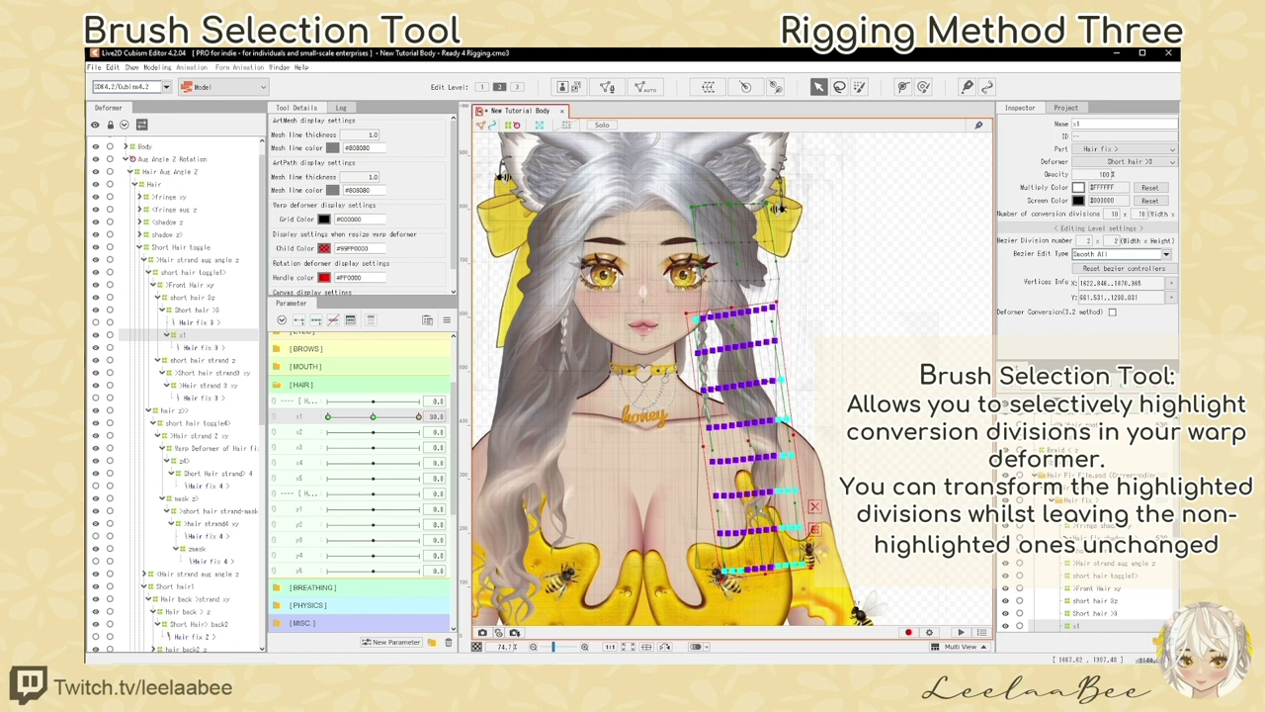
pyautogui.moveTo(717, 577); pyautogui.dragTo(723, 583)
pyautogui.moveTo(748, 447); pyautogui.dragTo(753, 444)
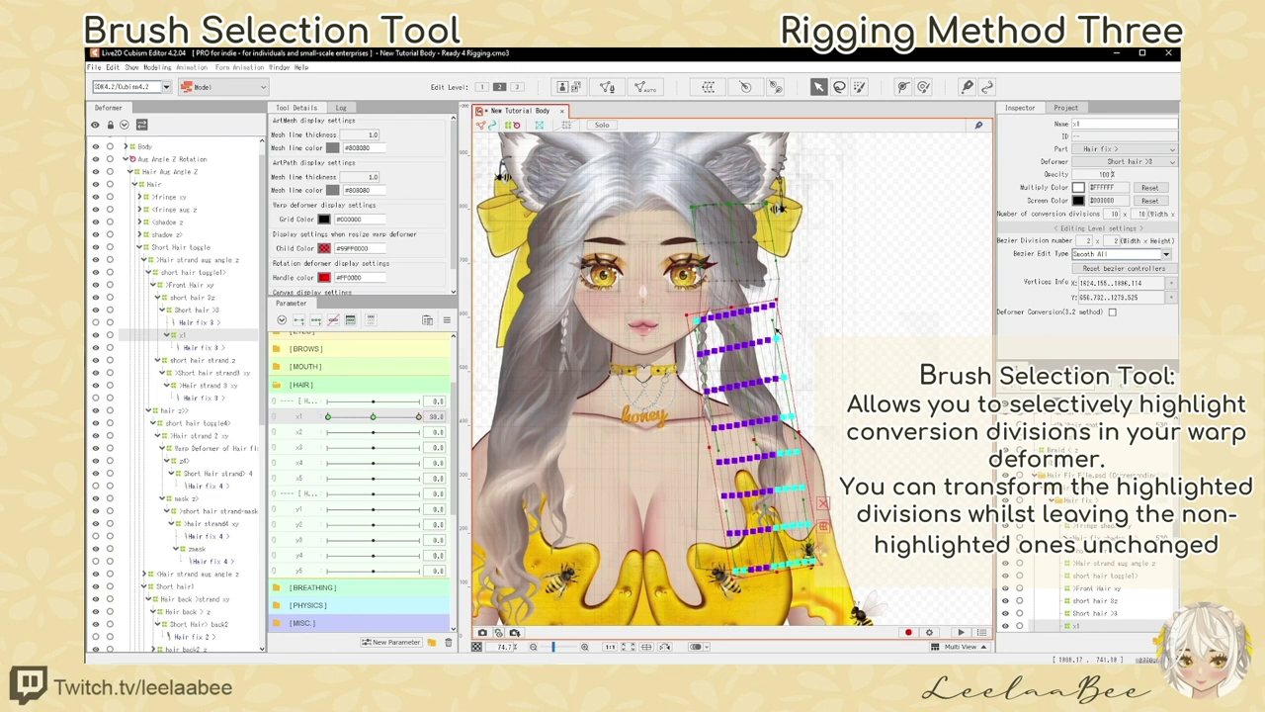
# Preview parameter x1 with the selection hidden, and at its minimum rotate and shift the selected divisions inward toward the chest
pyautogui.press('h')
pyautogui.moveTo(419, 418); pyautogui.dragTo(327, 419)
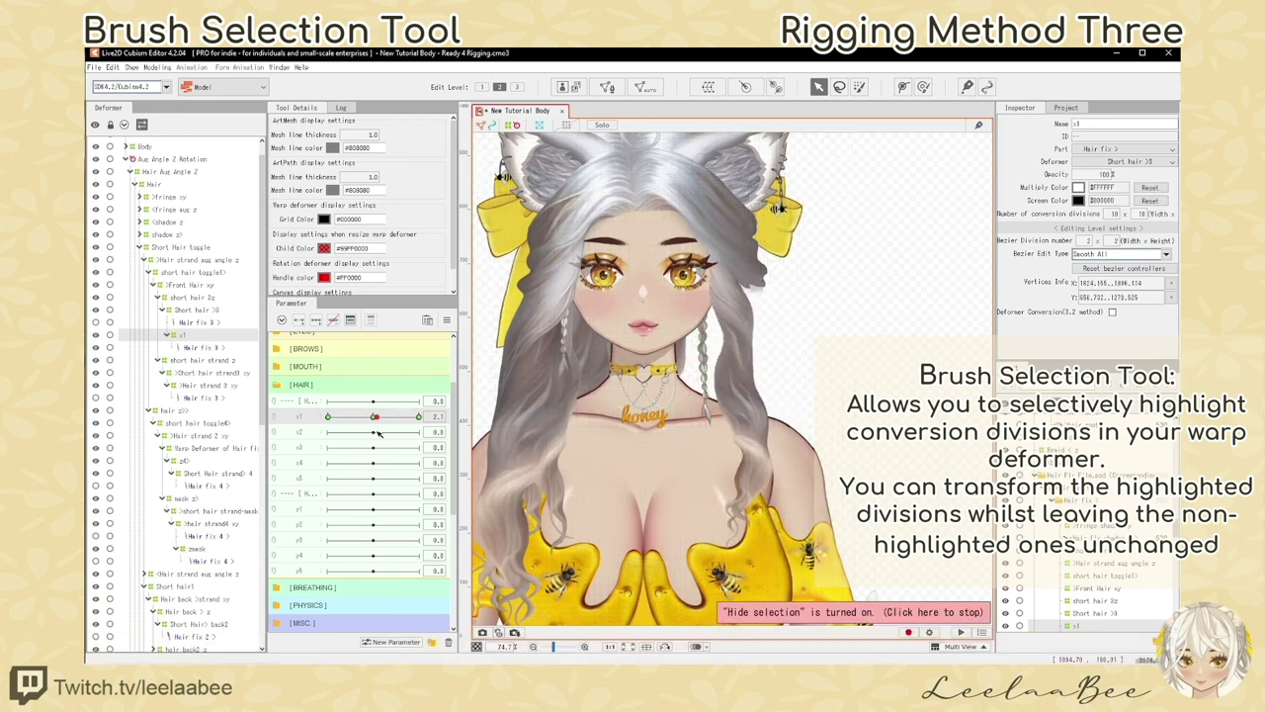
pyautogui.press('h')
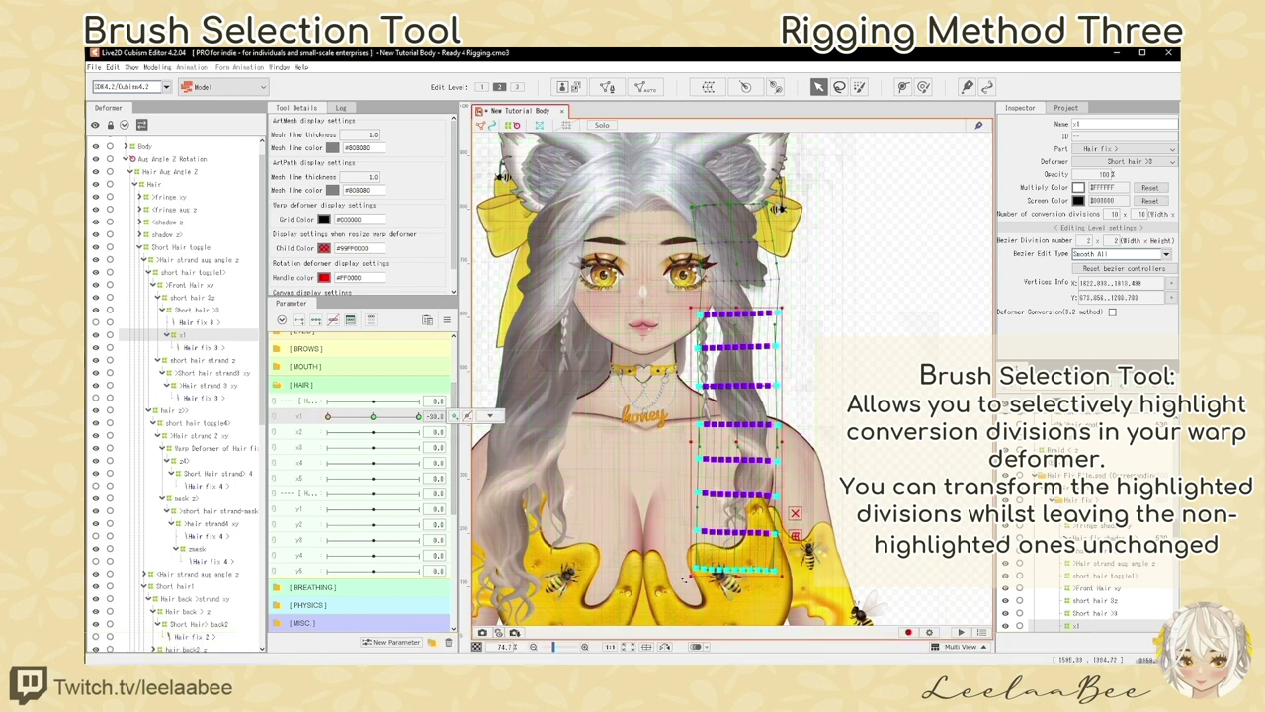
pyautogui.moveTo(684, 580); pyautogui.dragTo(665, 570)
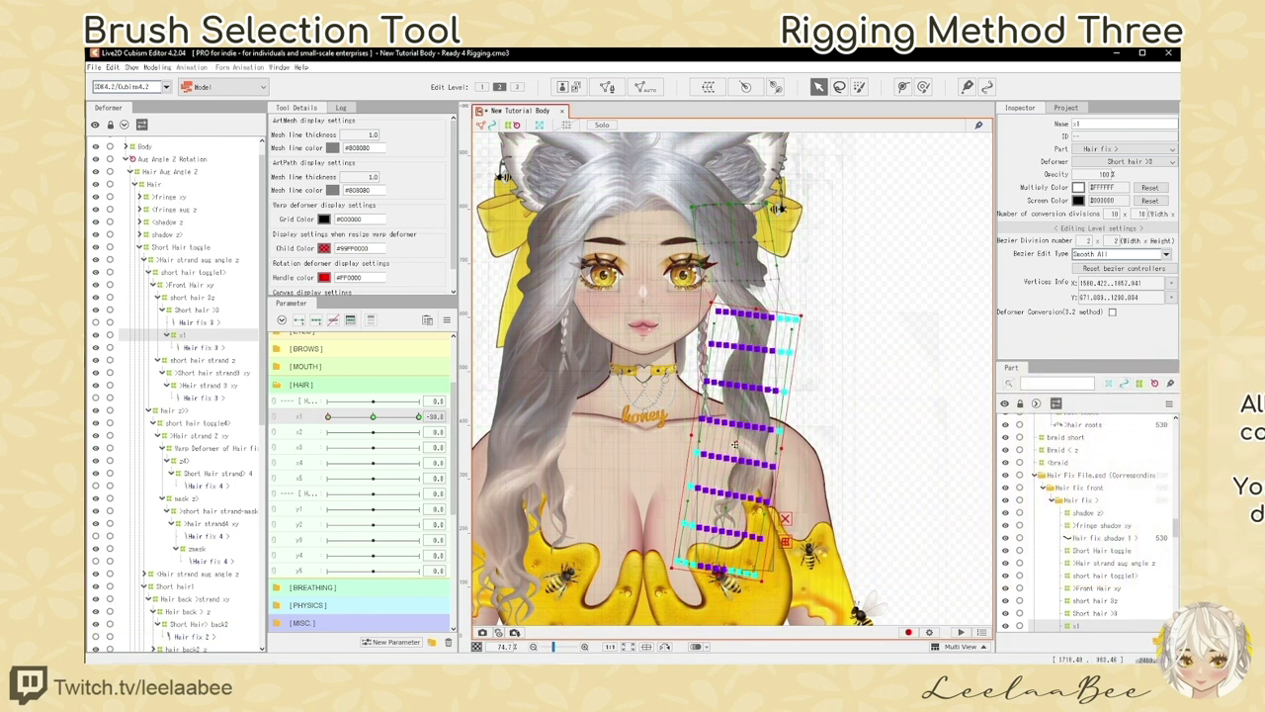
pyautogui.moveTo(735, 445); pyautogui.dragTo(714, 443)
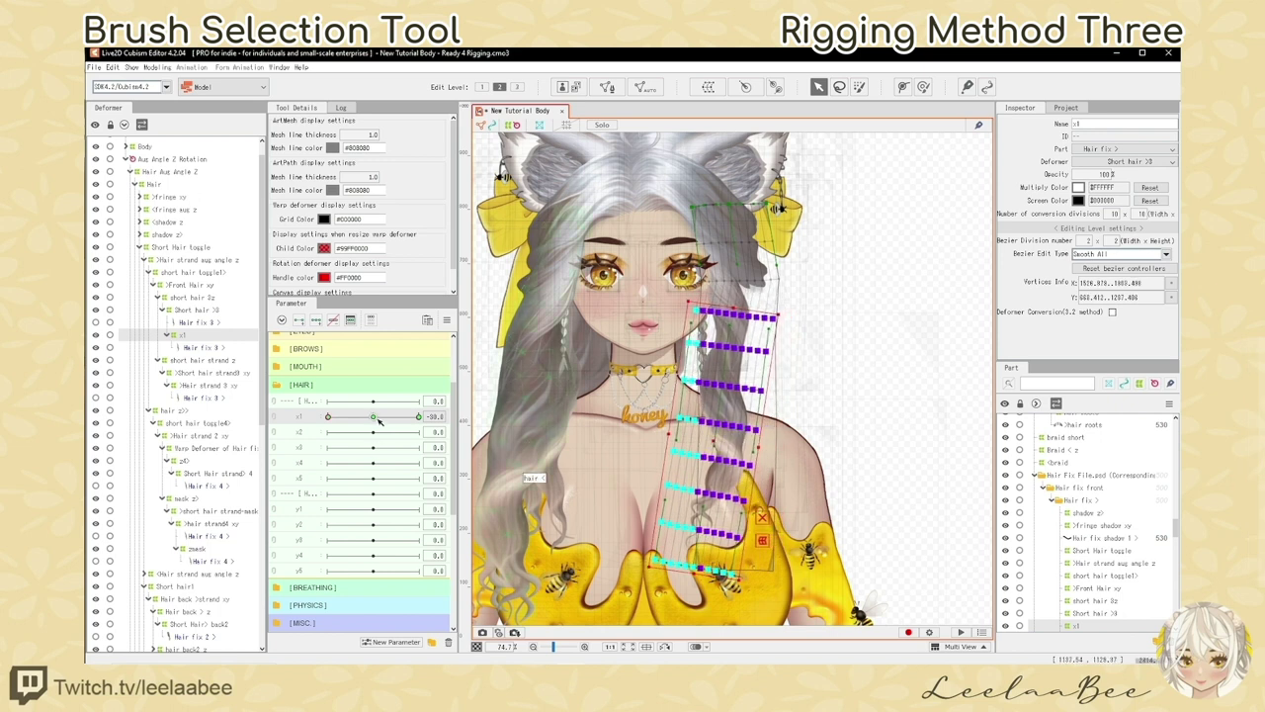
# Widen the strand's swing slightly at both extremes of parameter x1, and return the parameter to 0
pyautogui.moveTo(379, 420); pyautogui.dragTo(431, 420)
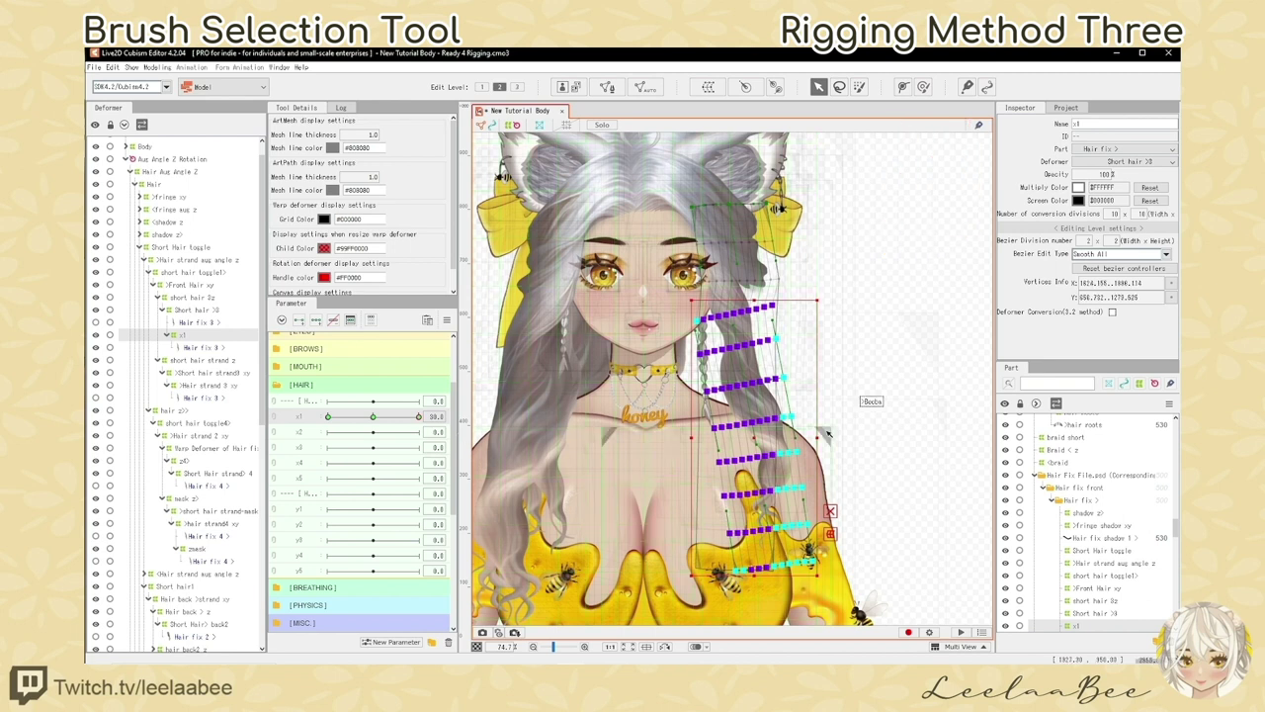
pyautogui.moveTo(760, 444); pyautogui.dragTo(764, 444)
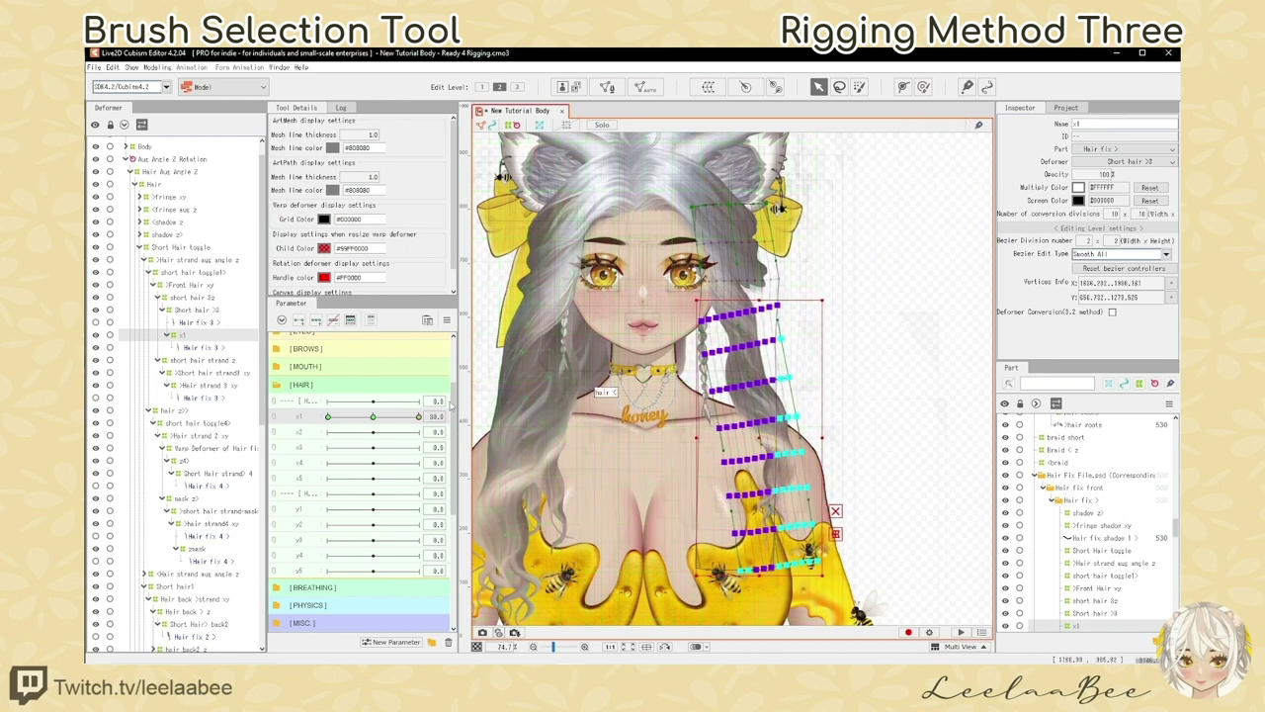
pyautogui.moveTo(420, 418); pyautogui.dragTo(314, 421)
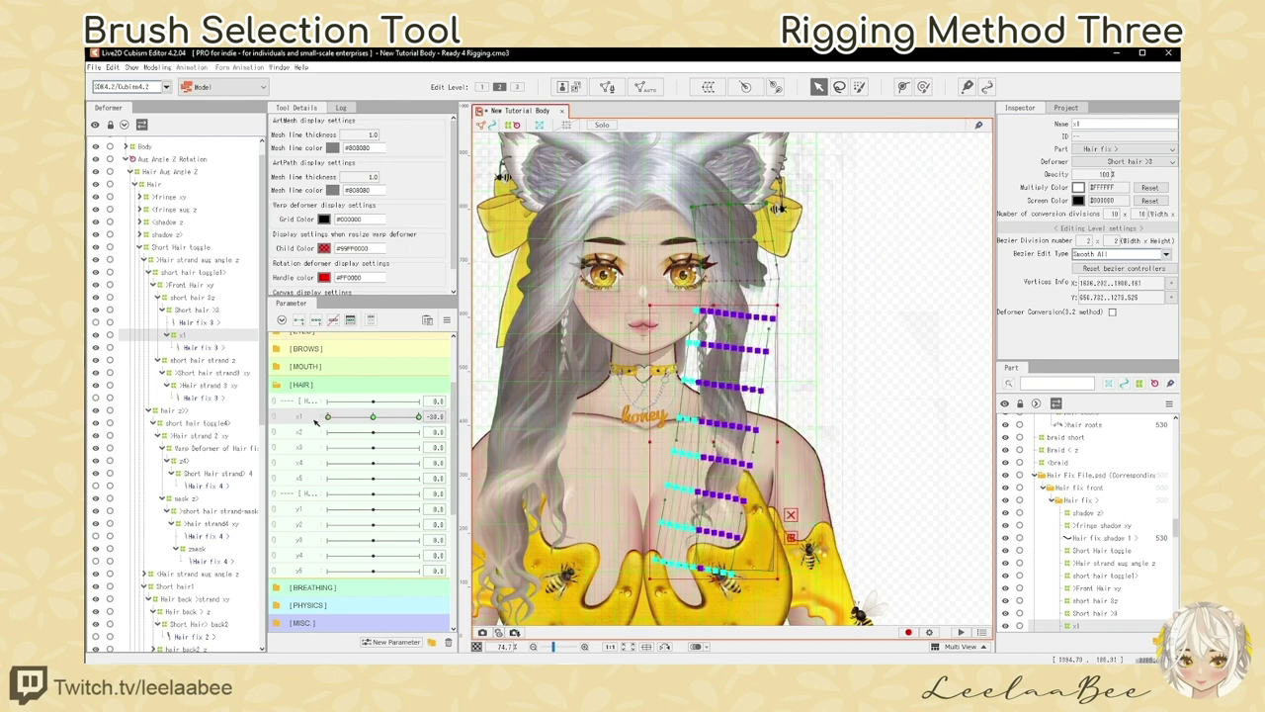
pyautogui.moveTo(711, 445); pyautogui.dragTo(705, 445)
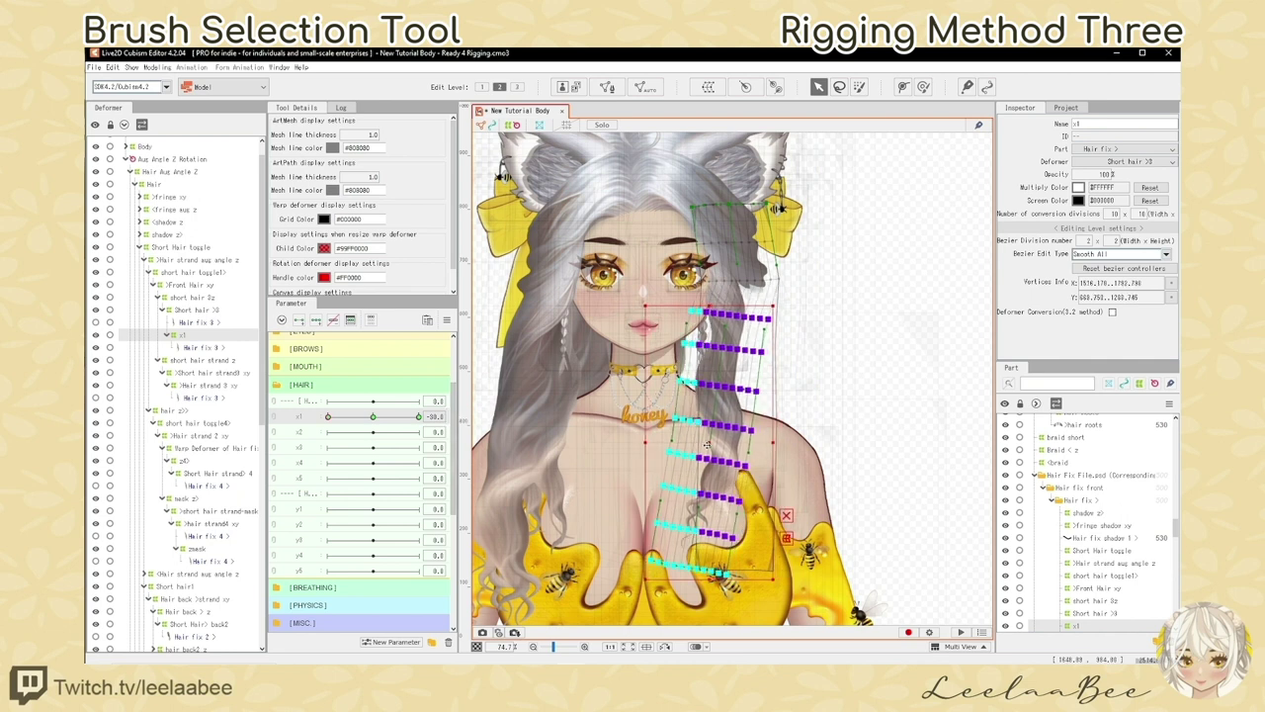
pyautogui.moveTo(396, 420); pyautogui.dragTo(337, 433)
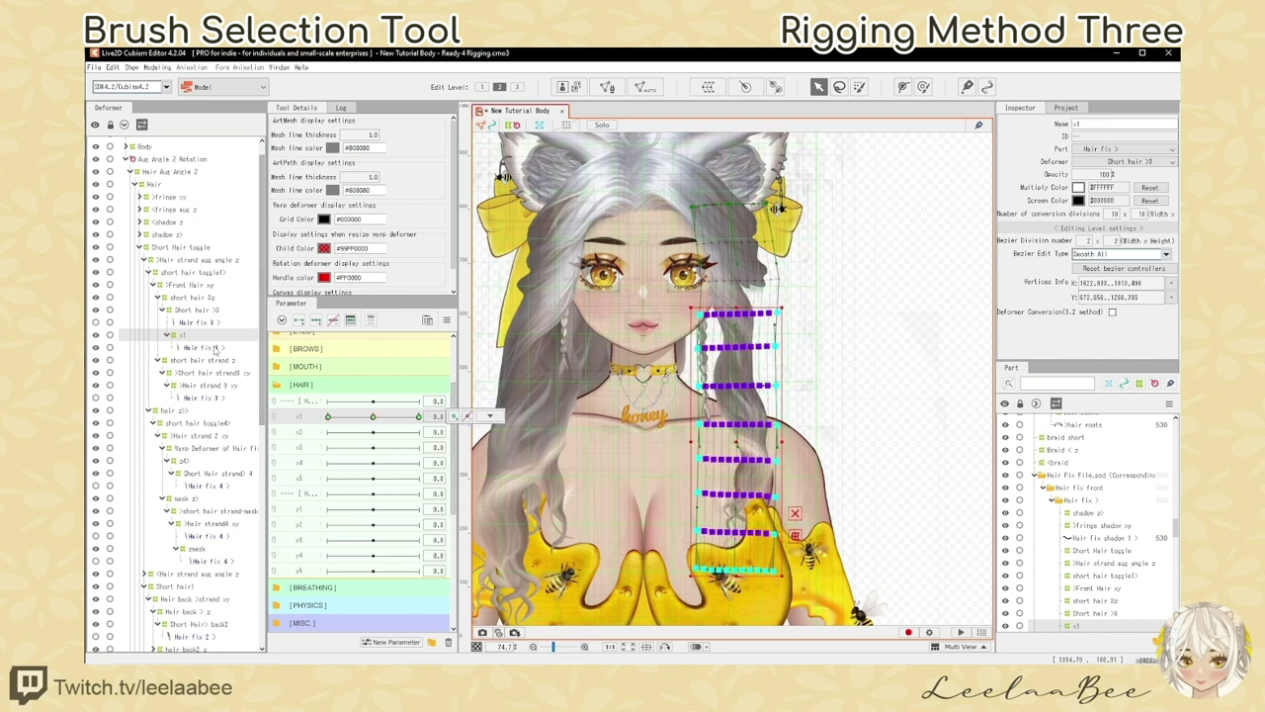
# Create a warp deformer named x2 as parent of the hair mesh inside x1, and add three keyforms on parameter x2
pyautogui.click(220, 348)
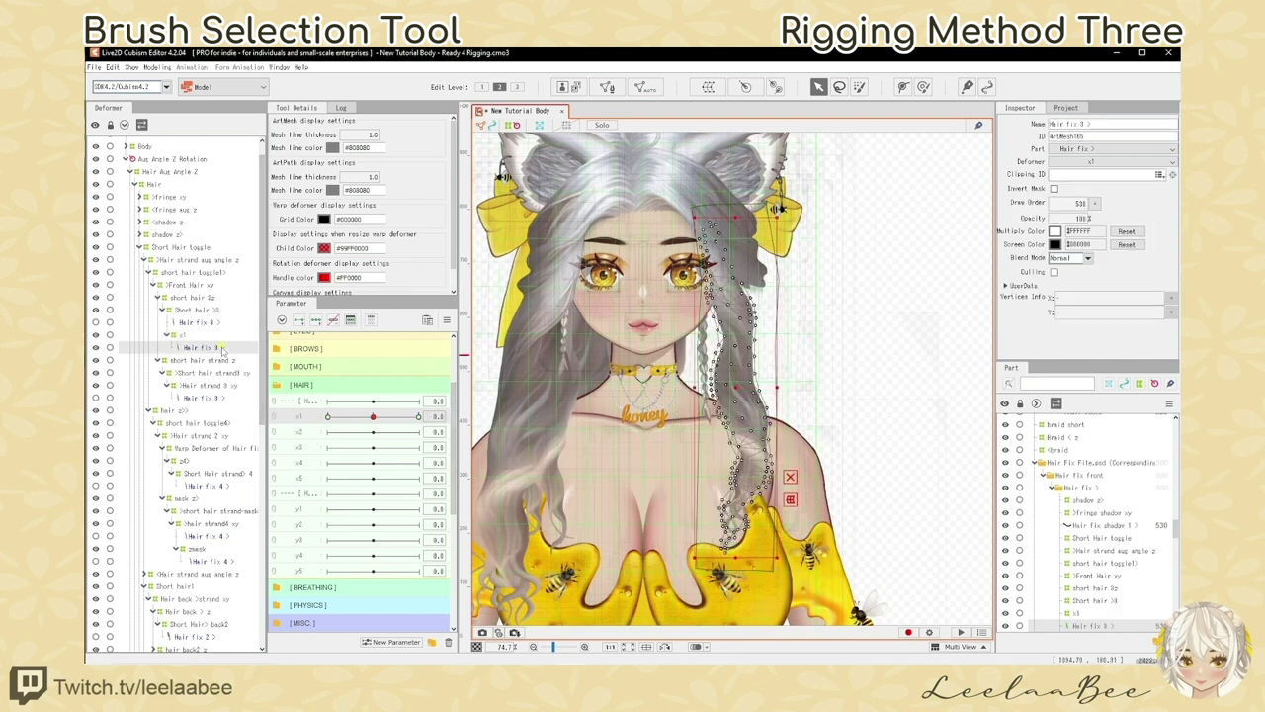
pyautogui.click(710, 89)
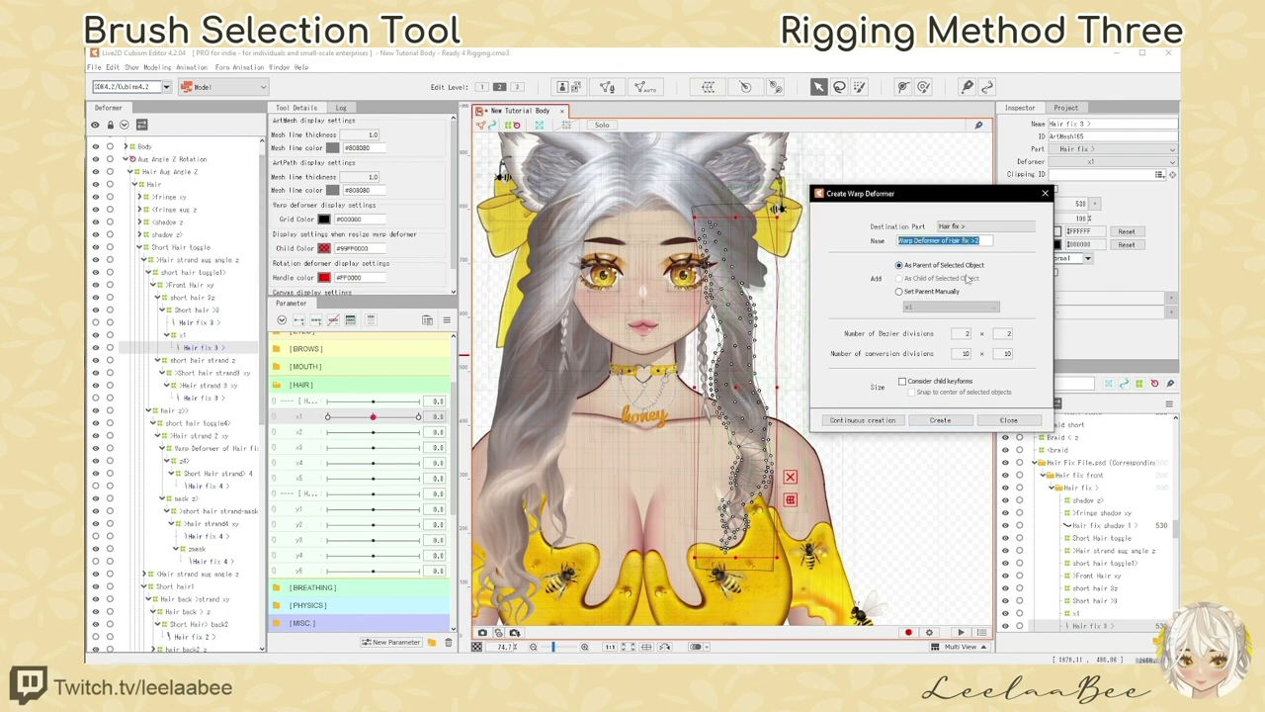
pyautogui.write('x2')
pyautogui.click(947, 422)
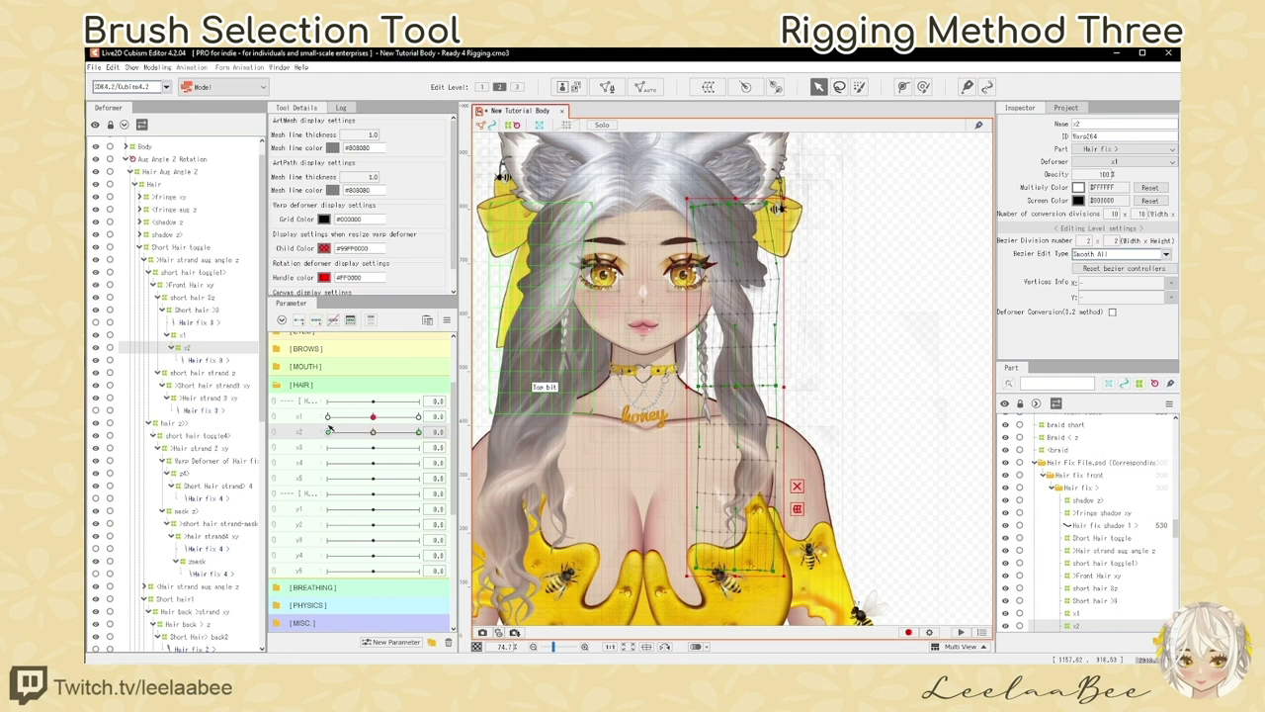
# Brush-select the lower divisions of deformer x2, starting further down the strand than the x1 selection
pyautogui.click(861, 87)
pyautogui.moveTo(741, 529); pyautogui.dragTo(759, 390)
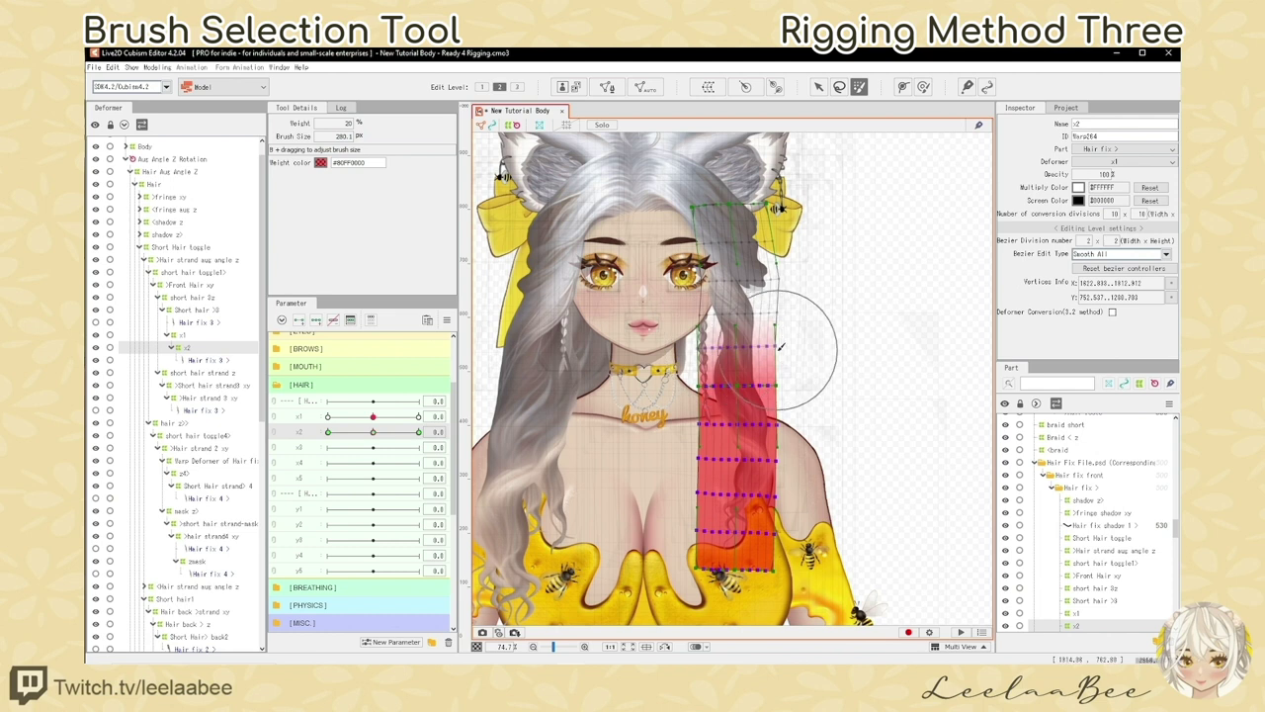
pyautogui.press('v')
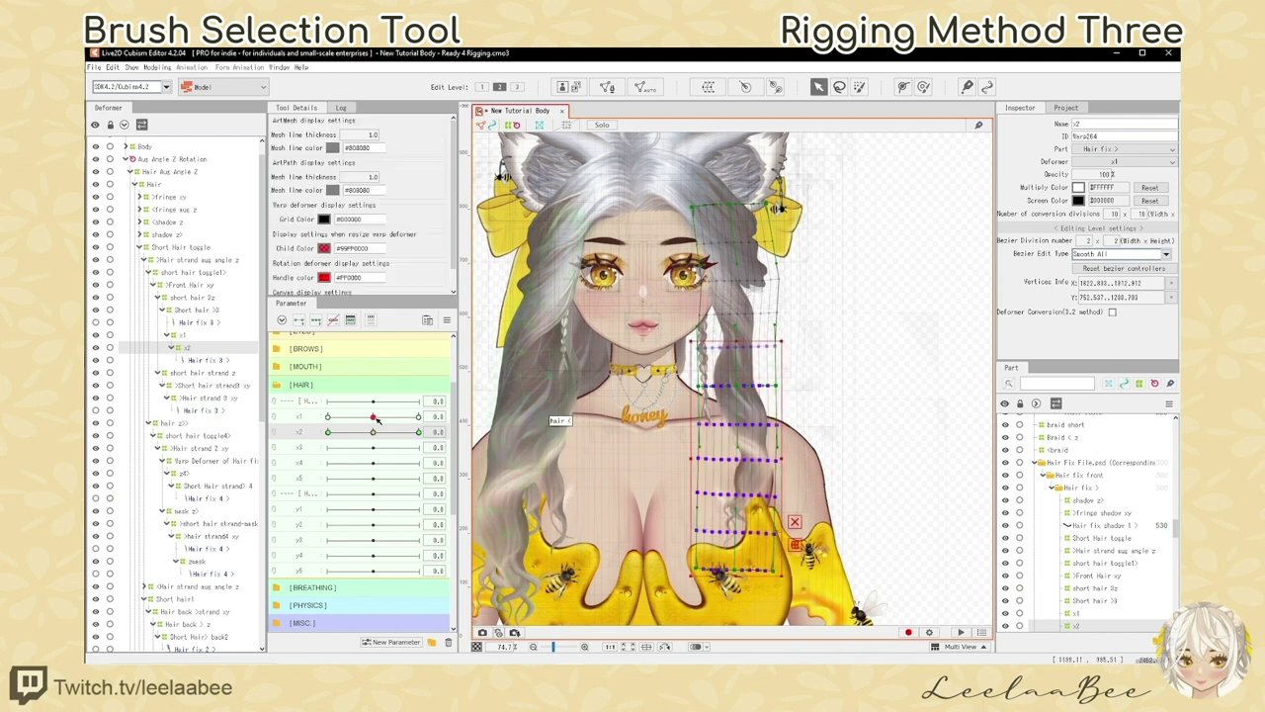
# With parameters x1 and x2 at maximum, rotate and shift the selected x2 divisions further outward
pyautogui.moveTo(373, 418); pyautogui.dragTo(419, 432)
pyautogui.click(304, 434)
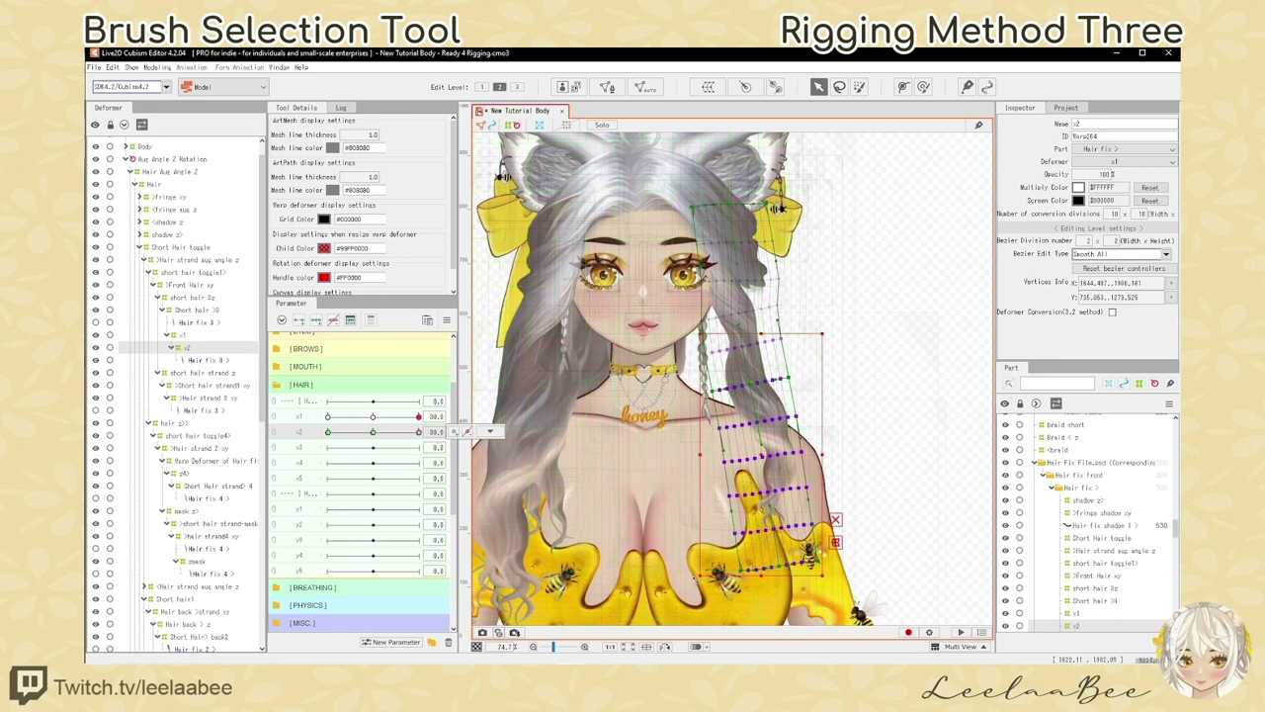
pyautogui.moveTo(696, 581); pyautogui.dragTo(716, 580)
pyautogui.moveTo(783, 490); pyautogui.dragTo(798, 488)
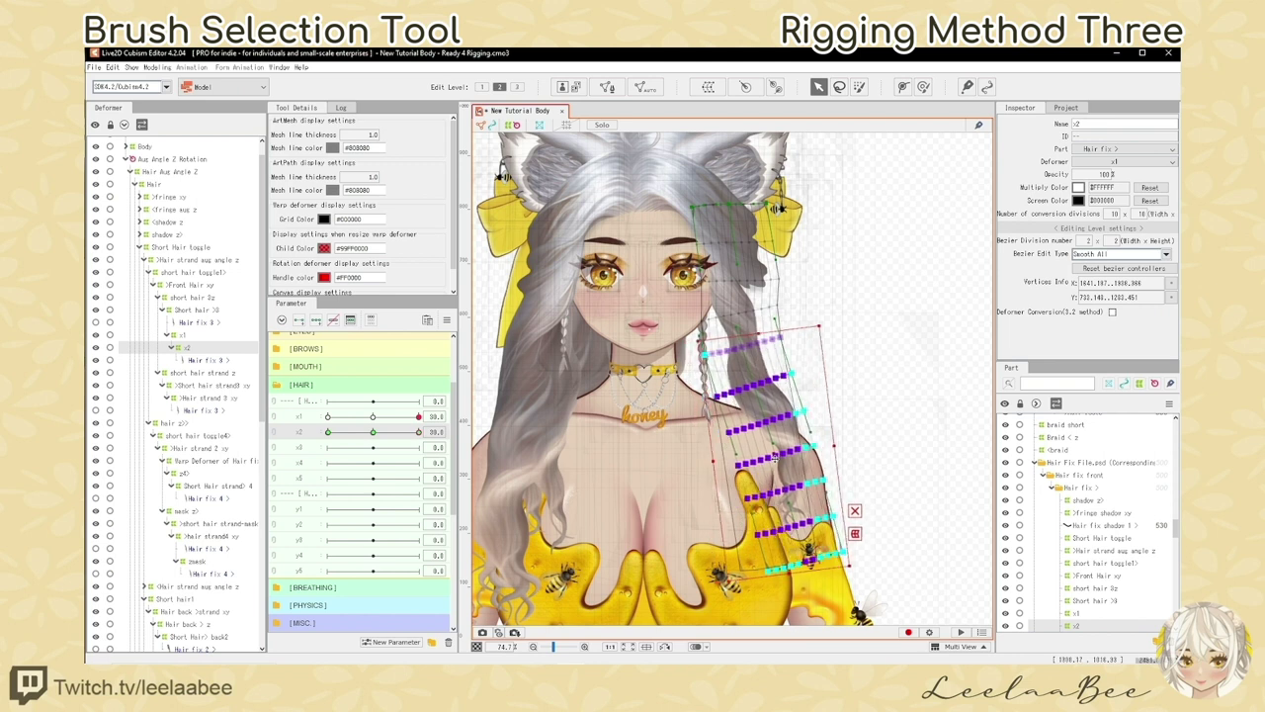
pyautogui.moveTo(728, 585); pyautogui.dragTo(730, 585)
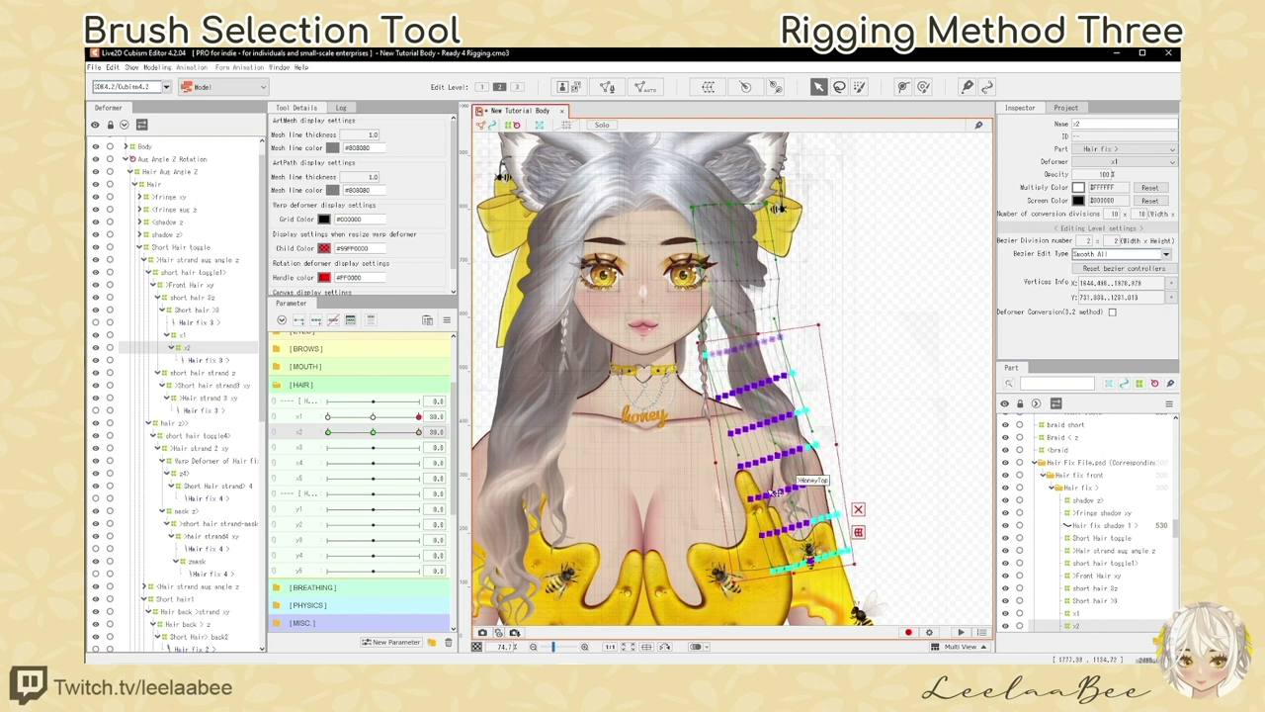
# With x1 and x2 at minimum, swing the selected x2 divisions further inward, check the motion, and return both parameters to 0
pyautogui.click(374, 432)
pyautogui.click(374, 418)
pyautogui.moveTo(374, 417); pyautogui.dragTo(306, 432)
pyautogui.moveTo(678, 535); pyautogui.dragTo(647, 535)
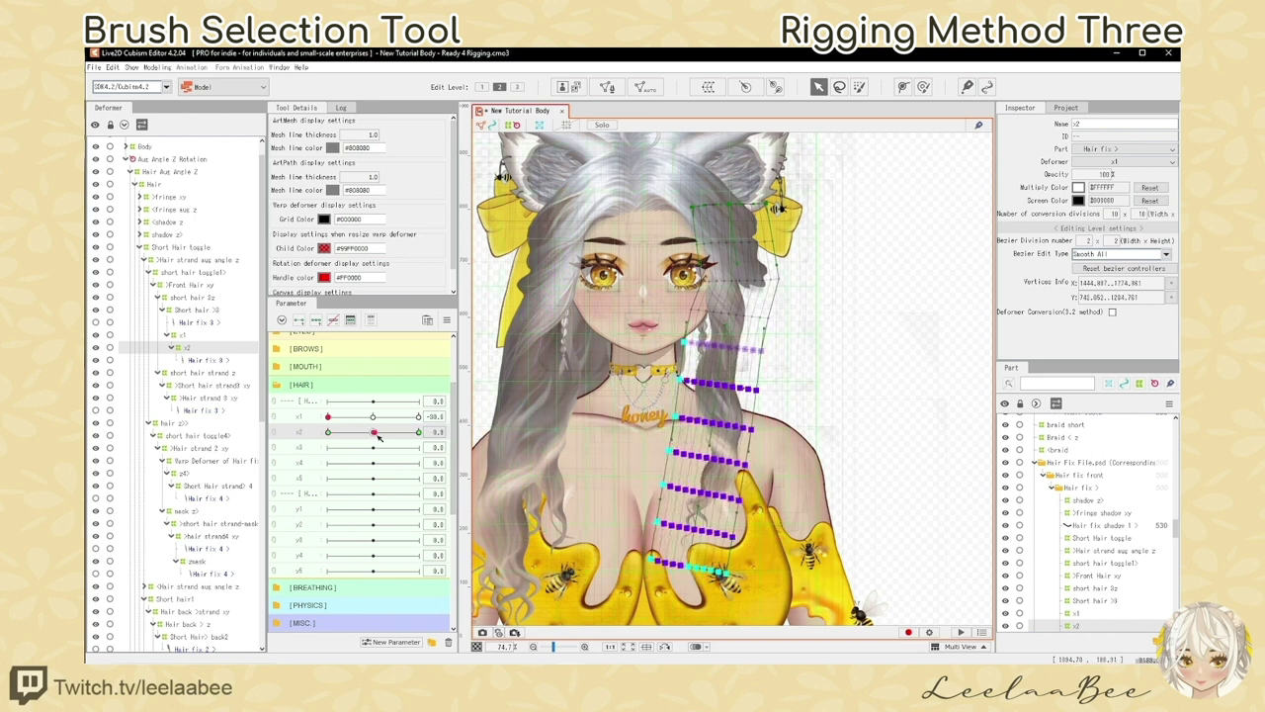
pyautogui.moveTo(375, 432); pyautogui.dragTo(419, 417)
pyautogui.moveTo(328, 432); pyautogui.dragTo(419, 432)
pyautogui.click(374, 417)
pyautogui.click(374, 432)
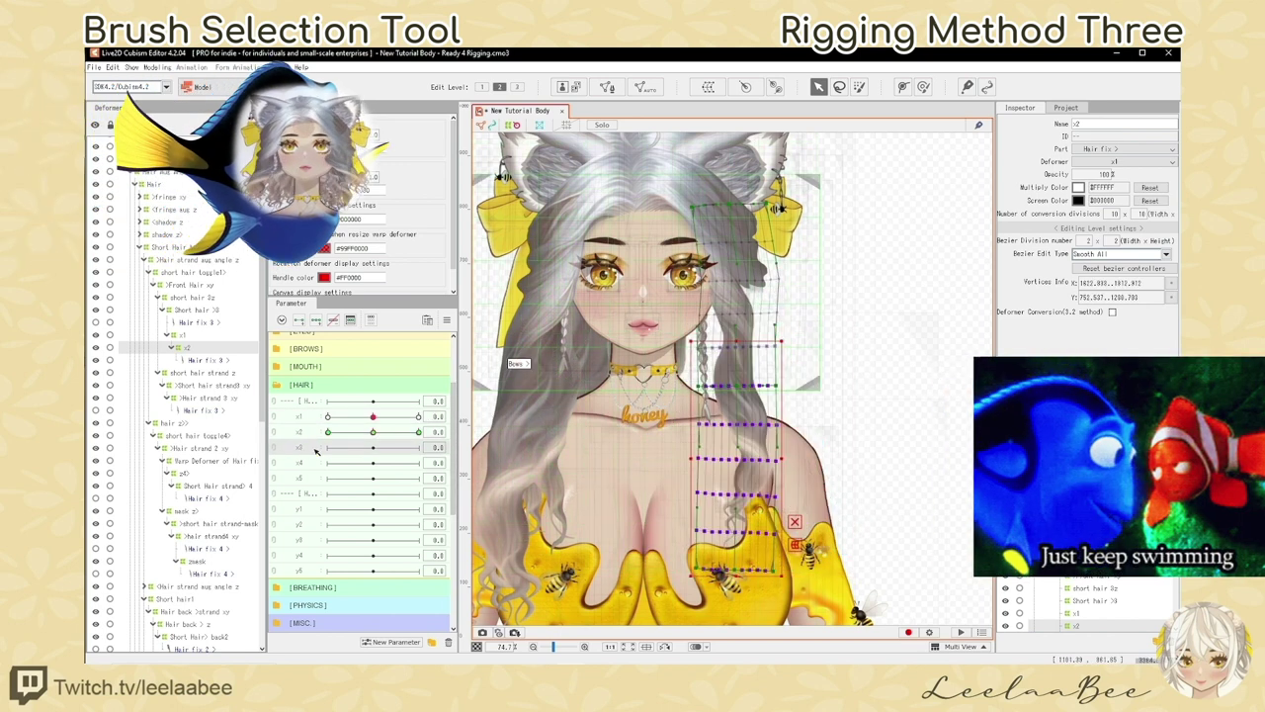
# Create a warp deformer named x3 as parent of the Hair fix 3 mesh inside x2
pyautogui.click(207, 360)
pyautogui.click(704, 93)
pyautogui.moveTo(977, 242); pyautogui.dragTo(897, 249)
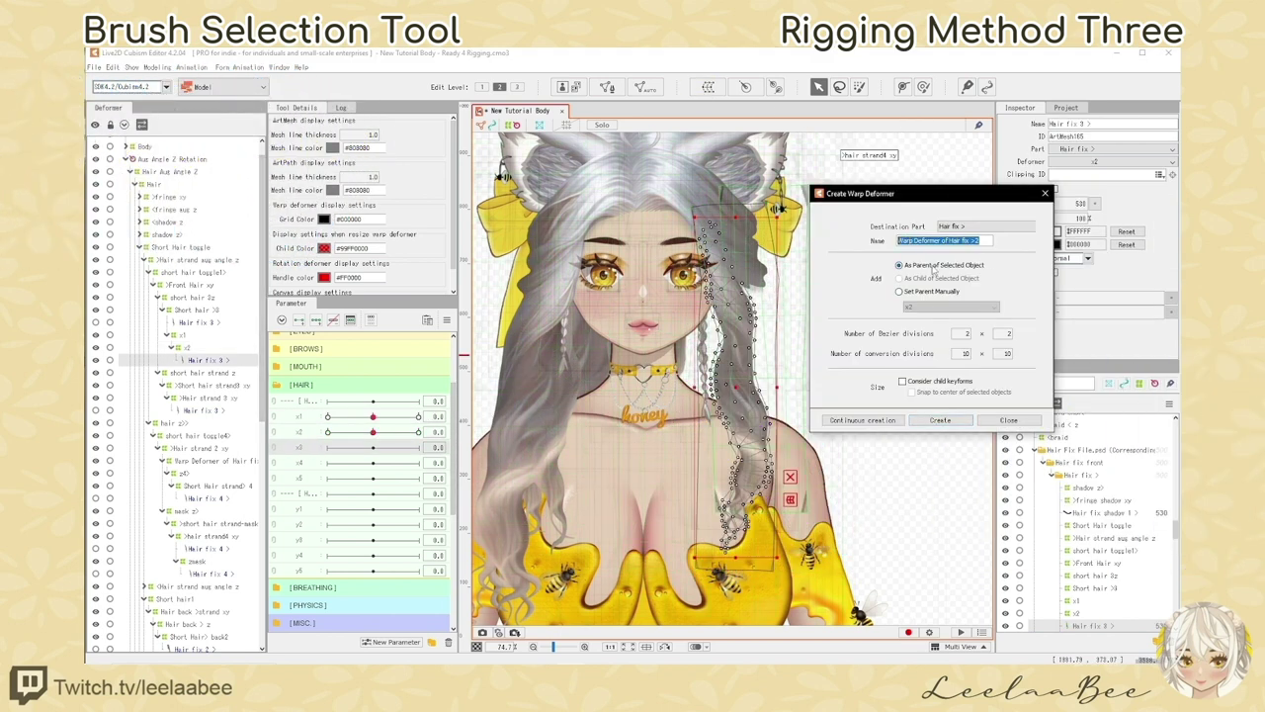
pyautogui.write('x3')
pyautogui.click(959, 421)
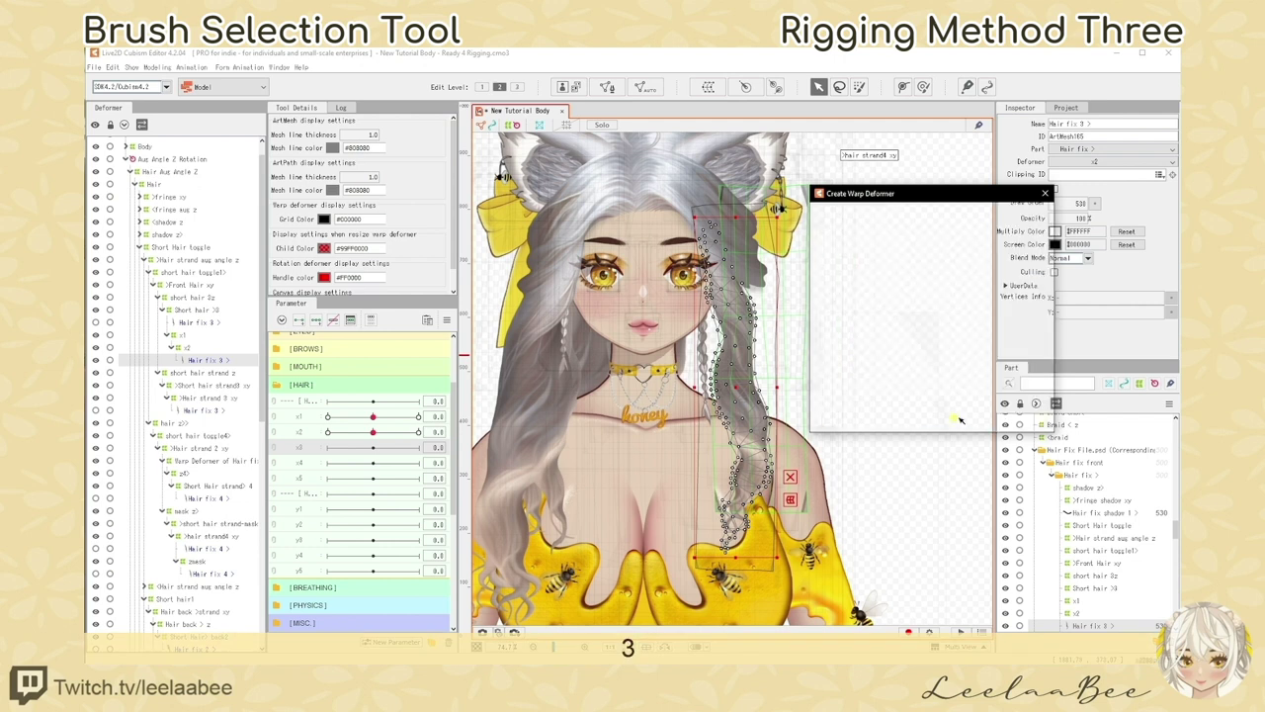
# Brush-select the divisions of deformer x3 from the neck level down to the strand's tip
pyautogui.click(859, 87)
pyautogui.moveTo(773, 602)
pyautogui.mouseDown()
pyautogui.moveTo(685, 544)
pyautogui.moveTo(702, 496)
pyautogui.moveTo(812, 470)
pyautogui.moveTo(699, 418)
pyautogui.moveTo(815, 423)
pyautogui.moveTo(732, 421)
pyautogui.mouseUp()
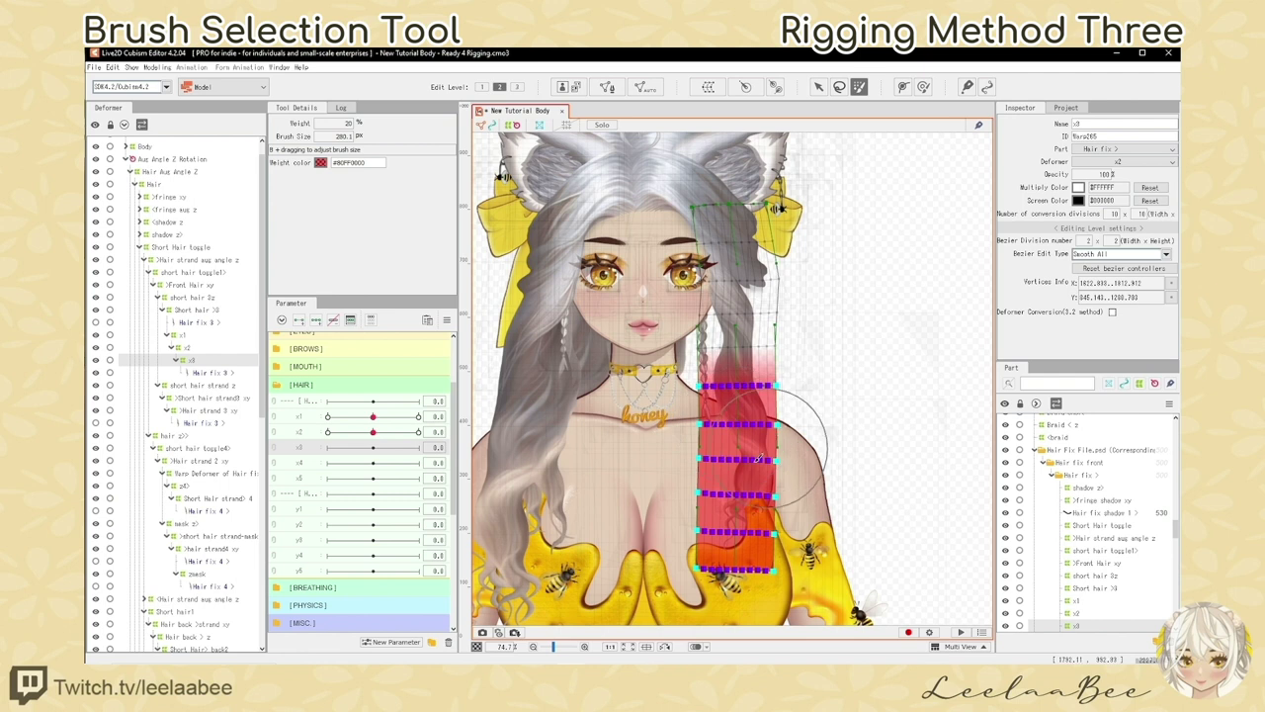
pyautogui.click(818, 87)
# With x1 and x2 at maximum, add three keyforms on parameter x3 and swing the selected divisions outward at its maximum
pyautogui.moveTo(373, 417)
pyautogui.mouseDown()
pyautogui.moveTo(423, 419)
pyautogui.moveTo(435, 441)
pyautogui.mouseUp()
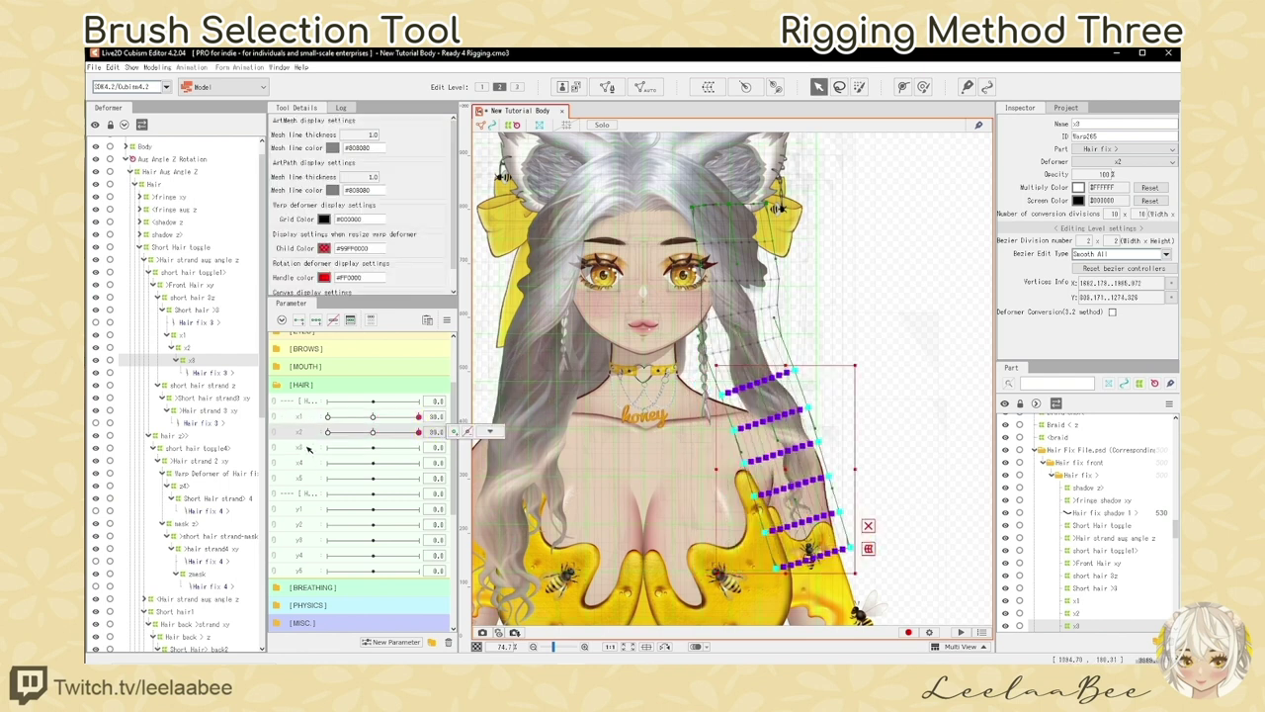
pyautogui.click(308, 449)
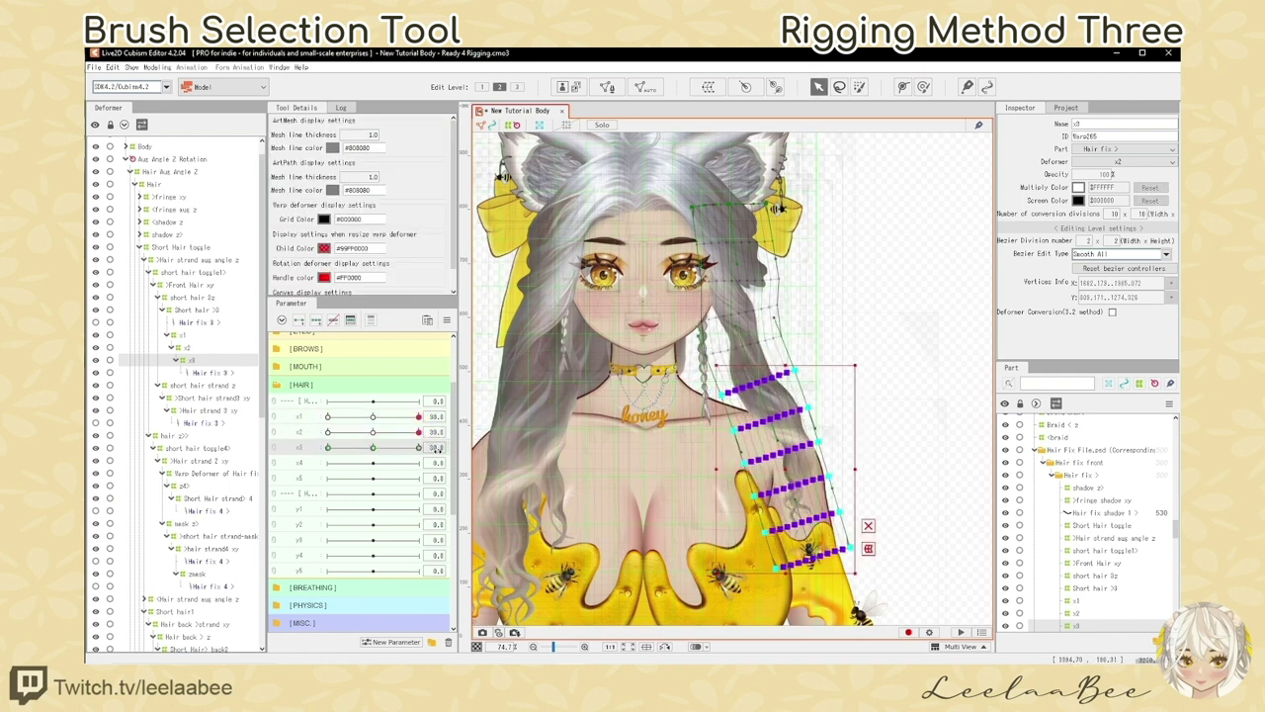
pyautogui.moveTo(711, 576); pyautogui.dragTo(722, 584)
pyautogui.moveTo(788, 473); pyautogui.dragTo(800, 465)
# With x1, x2 and x3 at minimum, swing the selected x3 divisions inward
pyautogui.moveTo(376, 451)
pyautogui.mouseDown()
pyautogui.moveTo(420, 450)
pyautogui.moveTo(373, 450)
pyautogui.mouseUp()
pyautogui.click(329, 417)
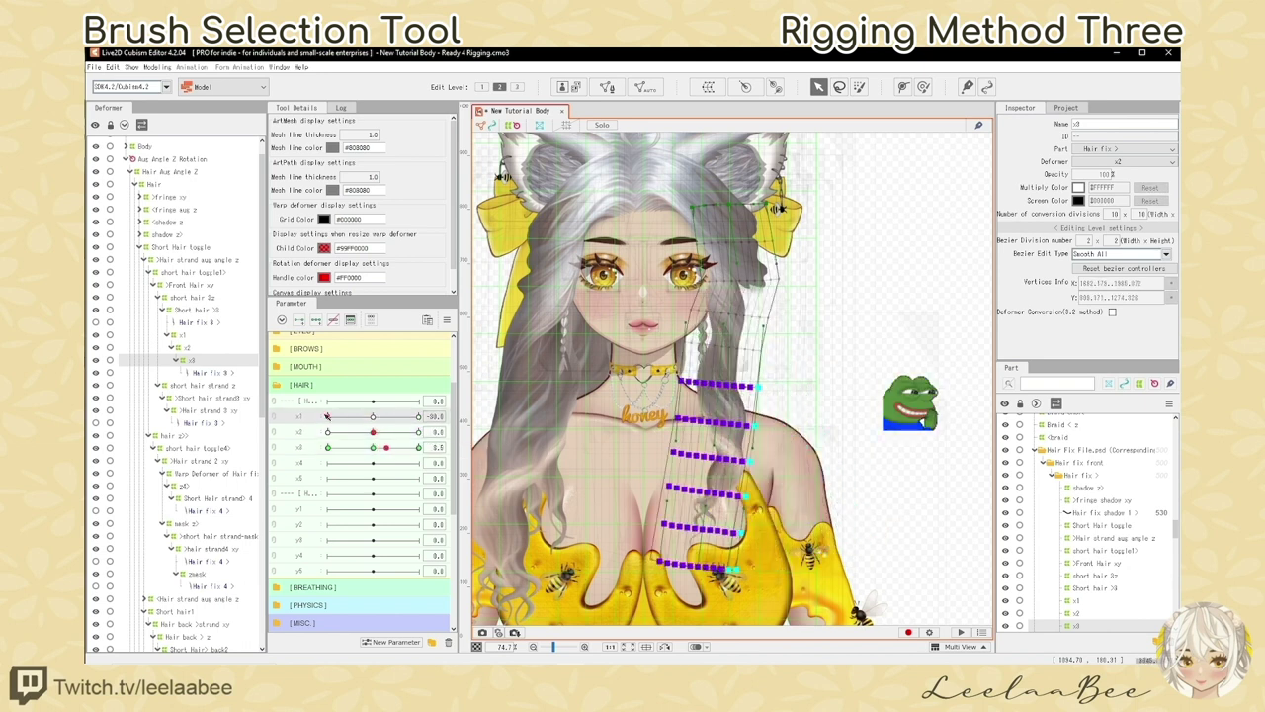
pyautogui.click(328, 433)
pyautogui.click(328, 449)
pyautogui.click(328, 434)
pyautogui.moveTo(605, 582); pyautogui.dragTo(591, 571)
pyautogui.moveTo(680, 470); pyautogui.dragTo(661, 463)
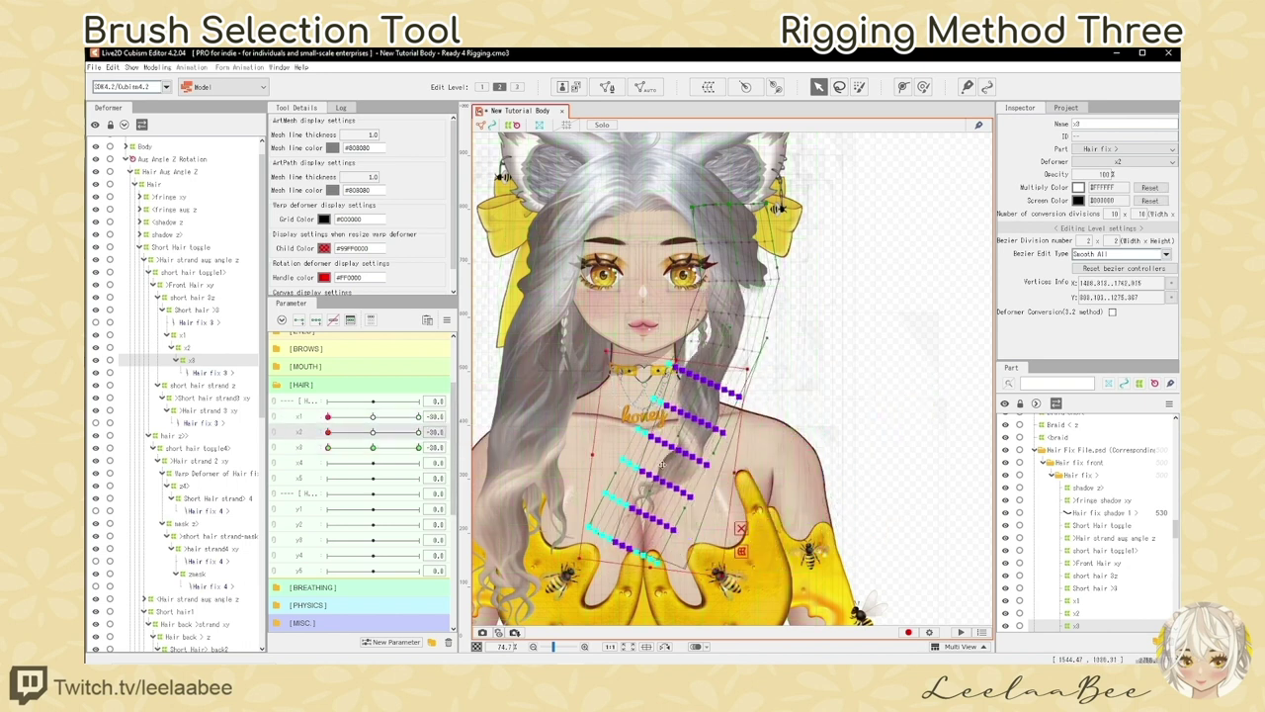
# Check the x3 motion, refine the inward swing at its minimum, and return x1, x2 and x3 to 0
pyautogui.moveTo(374, 448); pyautogui.dragTo(328, 449)
pyautogui.moveTo(581, 577); pyautogui.dragTo(576, 573)
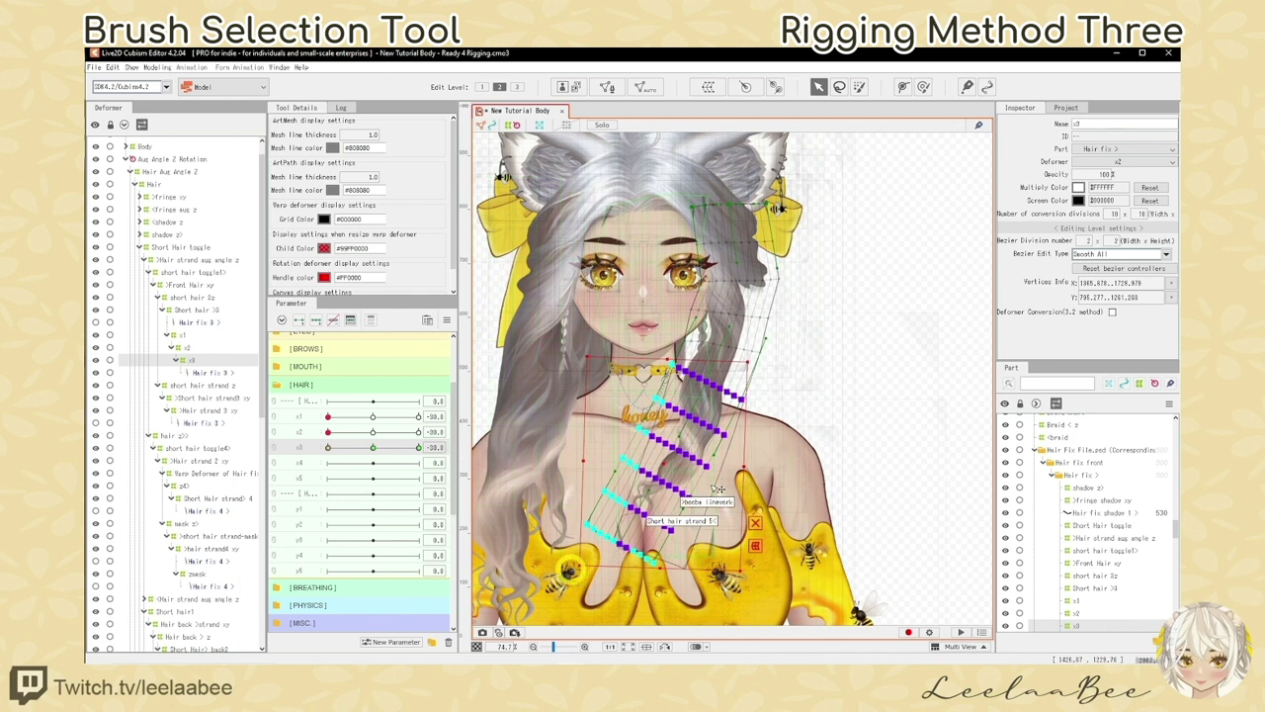
pyautogui.moveTo(663, 464); pyautogui.dragTo(660, 462)
pyautogui.moveTo(374, 448); pyautogui.dragTo(371, 453)
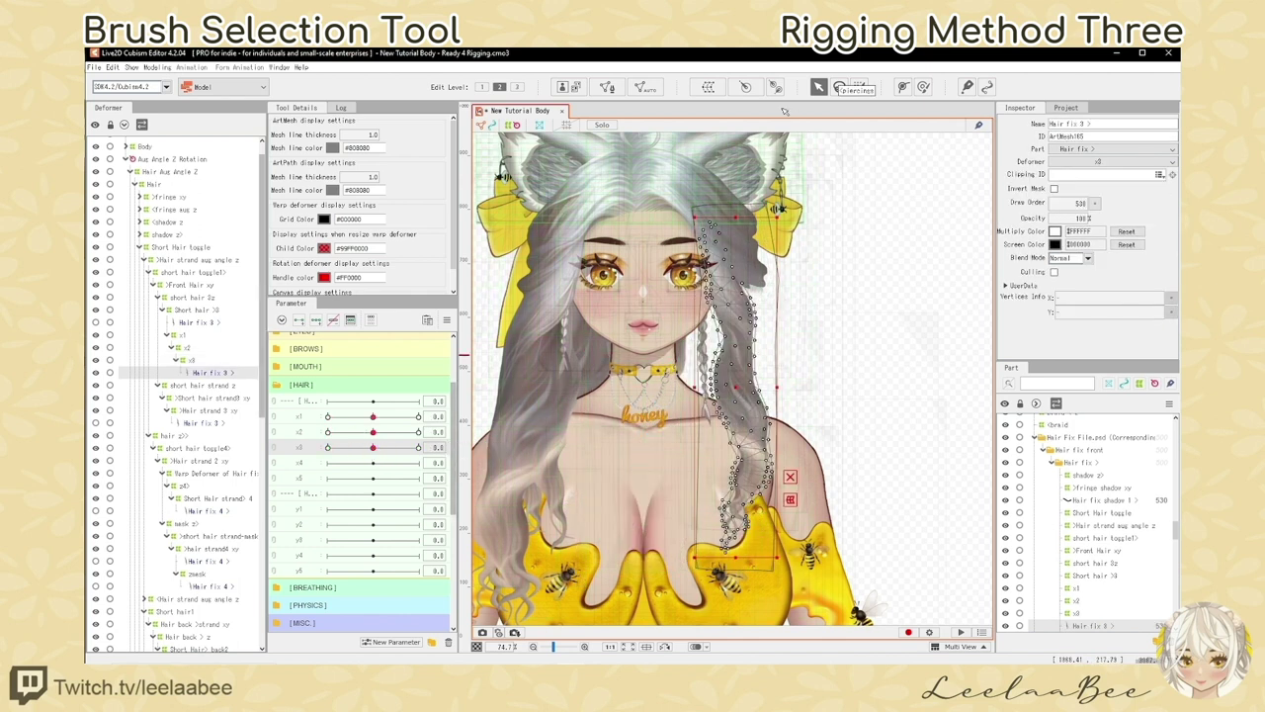
# Create a warp deformer named x4 as parent of the Hair fix 3 mesh inside x3
pyautogui.click(708, 87)
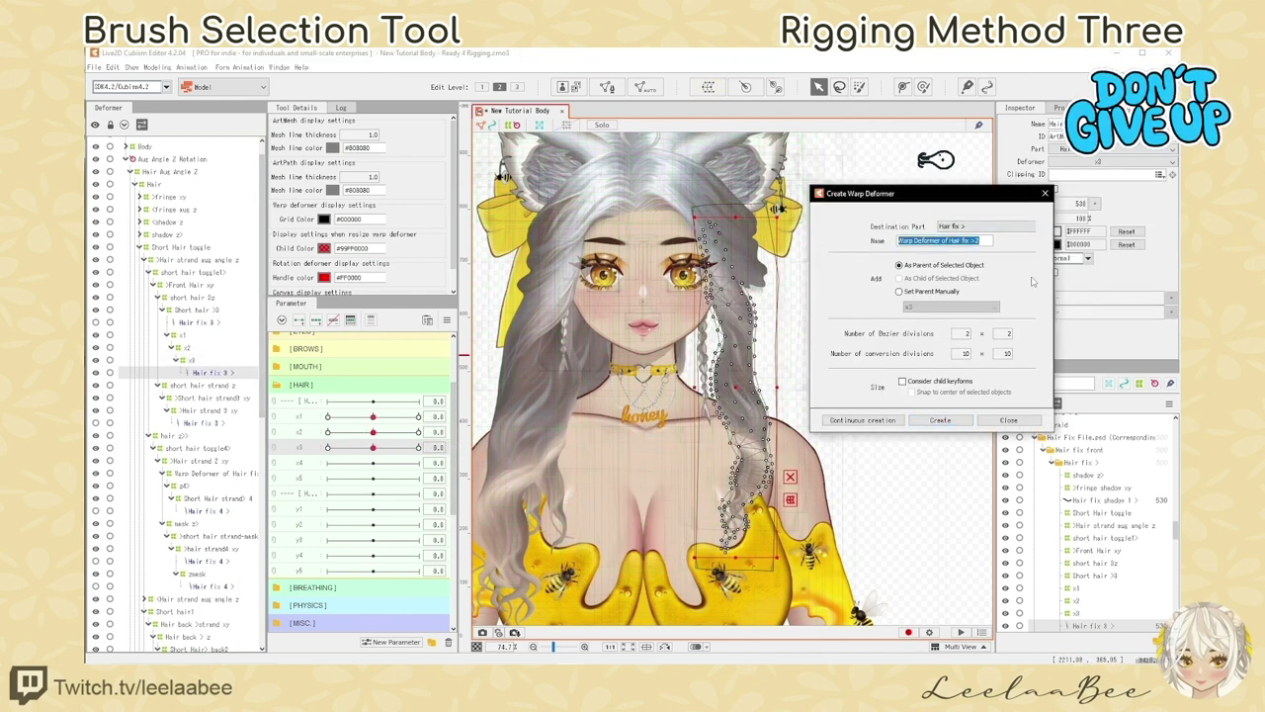
pyautogui.write('x4')
pyautogui.click(940, 420)
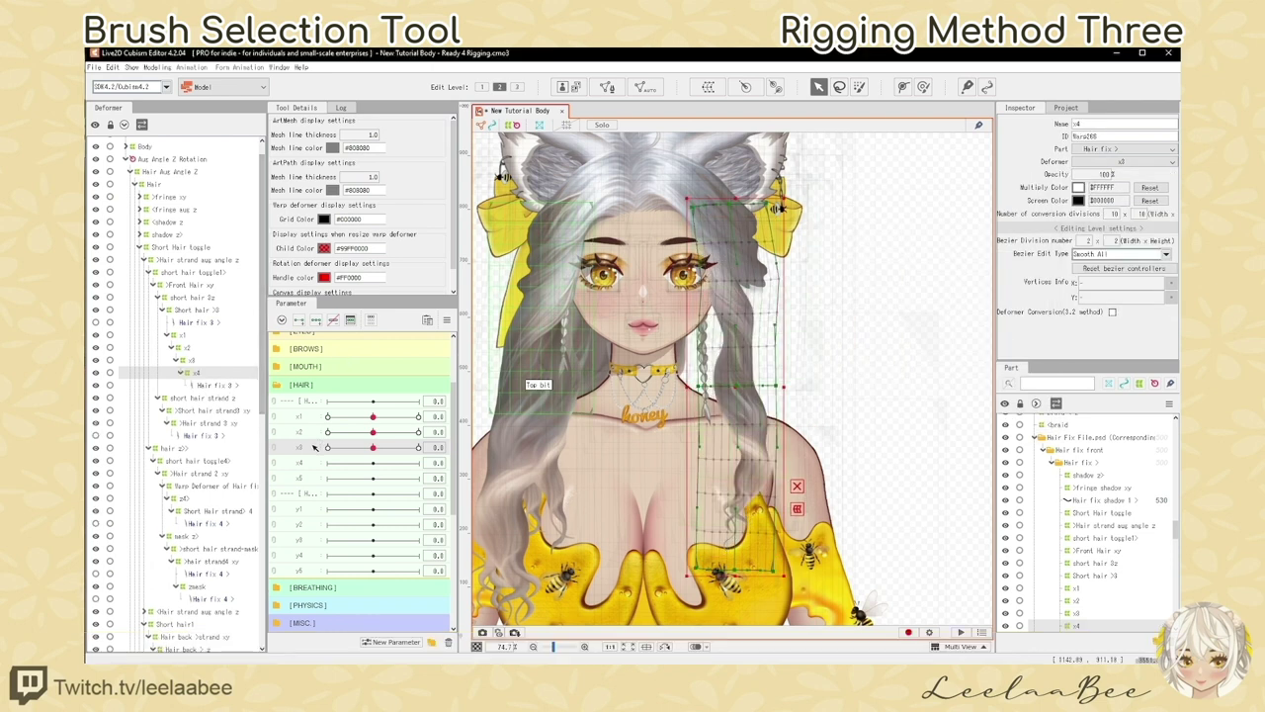
# Add three keyforms on parameter x4 and, with x1 to x4 at maximum, swing the lower divisions of deformer x4 outward
pyautogui.click(304, 462)
pyautogui.click(317, 321)
pyautogui.click(419, 417)
pyautogui.click(419, 432)
pyautogui.click(419, 448)
pyautogui.click(420, 463)
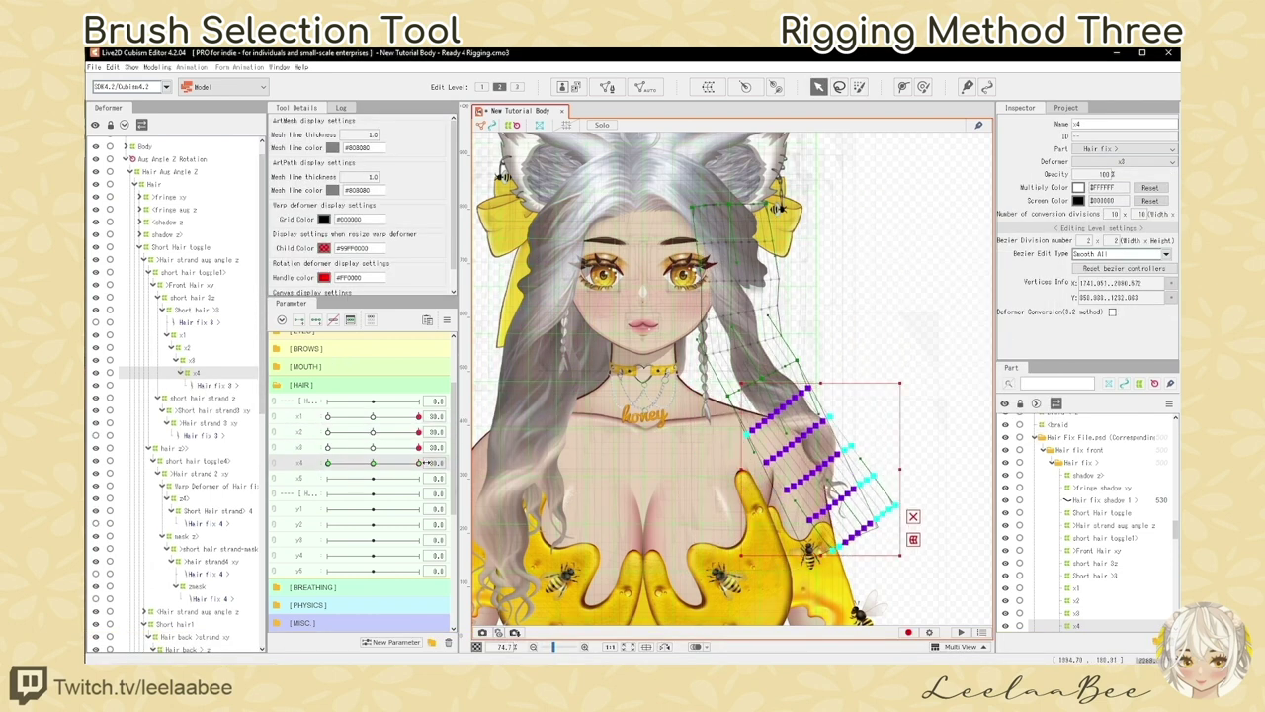
# With x1 to x4 at minimum, swing the selected x4 divisions inward and return the parameters to 0
pyautogui.click(327, 418)
pyautogui.click(327, 432)
pyautogui.click(328, 448)
pyautogui.click(328, 463)
pyautogui.click(374, 417)
# Create a warp deformer named x5 as parent of the Hair fix 3 mesh inside x4
pyautogui.click(217, 386)
pyautogui.click(708, 87)
pyautogui.write('x5')
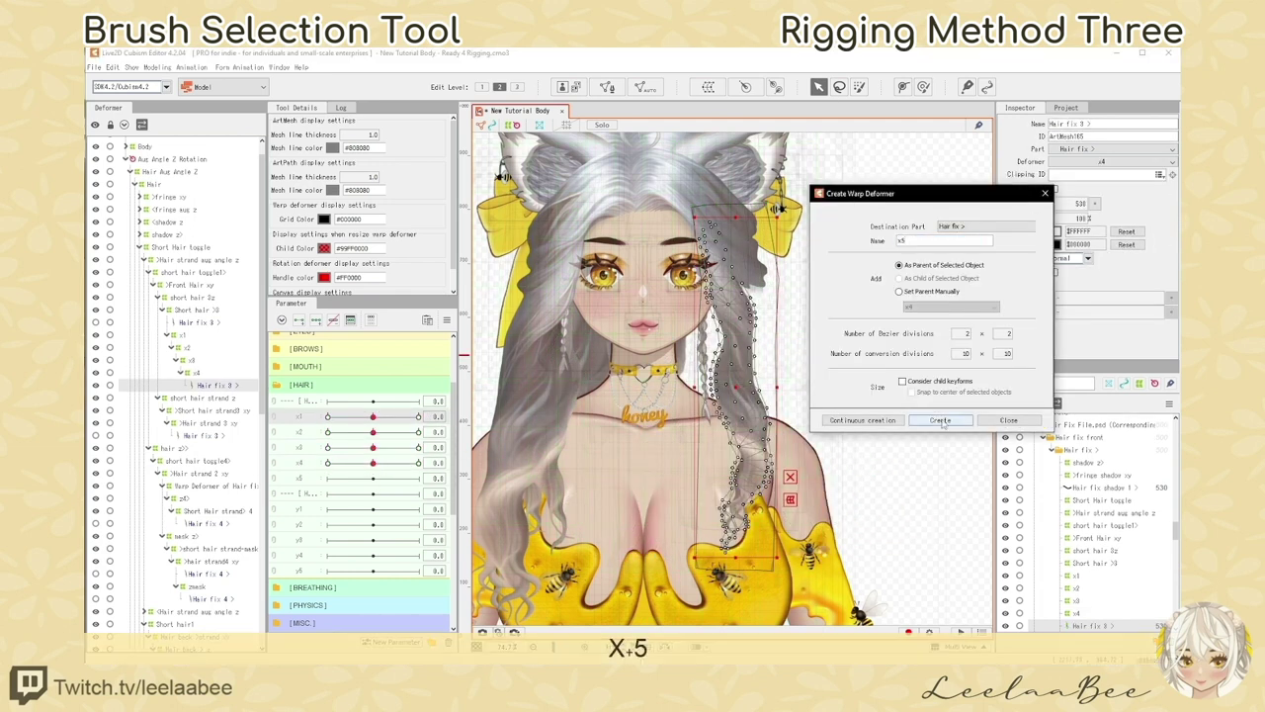
pyautogui.click(942, 421)
# Add three keyforms on parameter x5 and pose the lower strand divisions of deformer x5 at the parameter extremes
pyautogui.moveTo(373, 477)
pyautogui.mouseDown()
pyautogui.moveTo(415, 478)
pyautogui.moveTo(381, 481)
pyautogui.mouseUp()
pyautogui.click(327, 417)
pyautogui.click(328, 432)
pyautogui.click(327, 448)
pyautogui.click(327, 463)
# Create a parameter named x6 below x5 with a minimum of -30 and a maximum of 30
pyautogui.click(221, 398)
pyautogui.rightClick(303, 477)
pyautogui.click(291, 472)
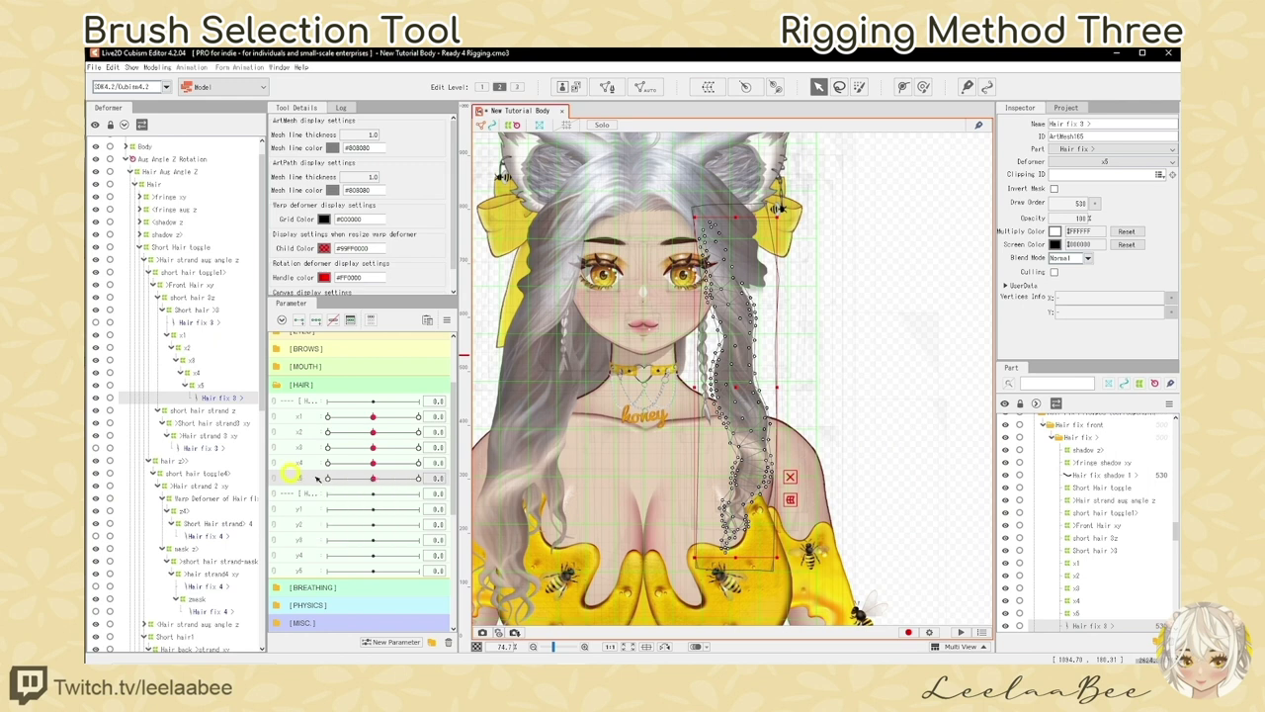
pyautogui.click(388, 642)
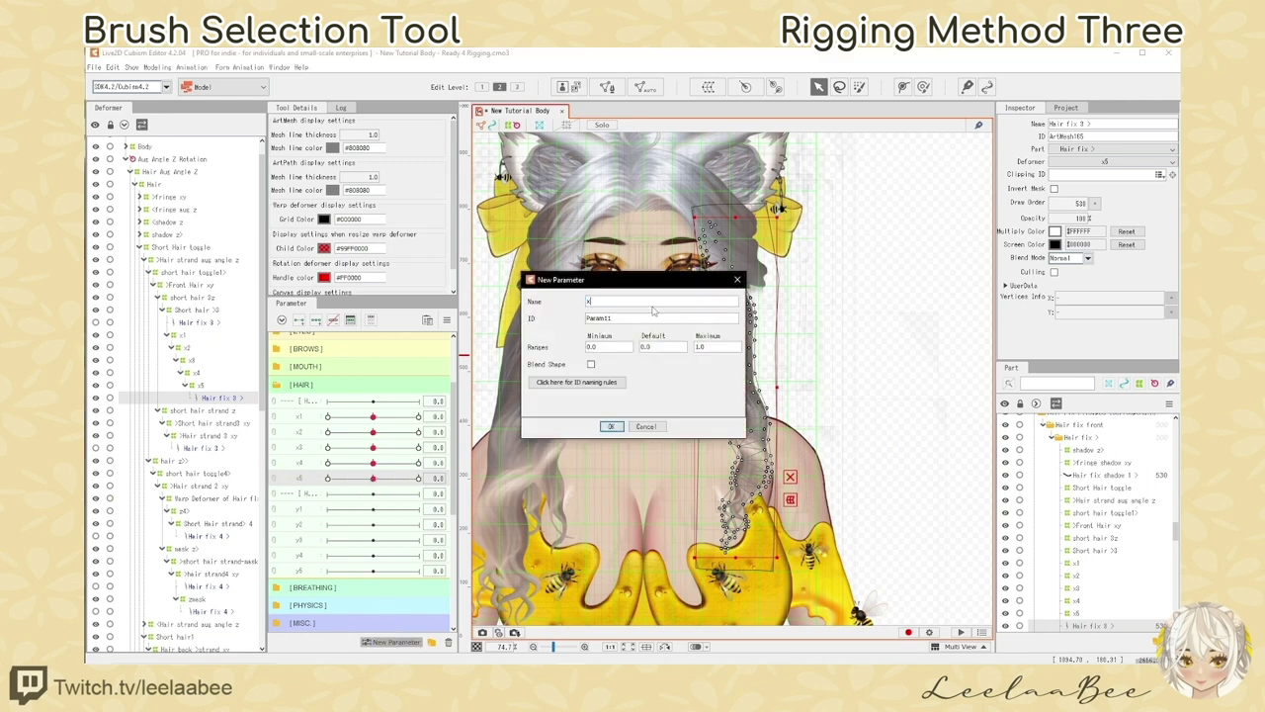
pyautogui.write('x6')
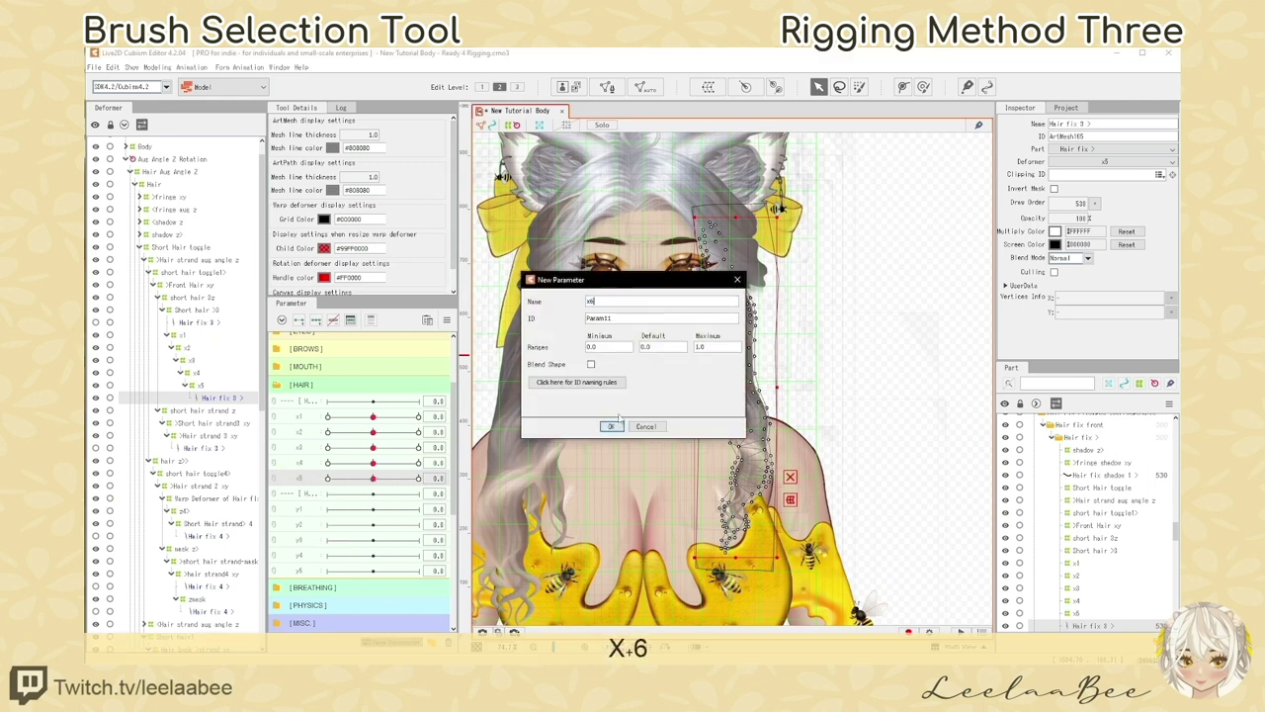
pyautogui.doubleClick(599, 347)
pyautogui.write('-30')
pyautogui.doubleClick(704, 347)
pyautogui.write('30')
pyautogui.click(612, 426)
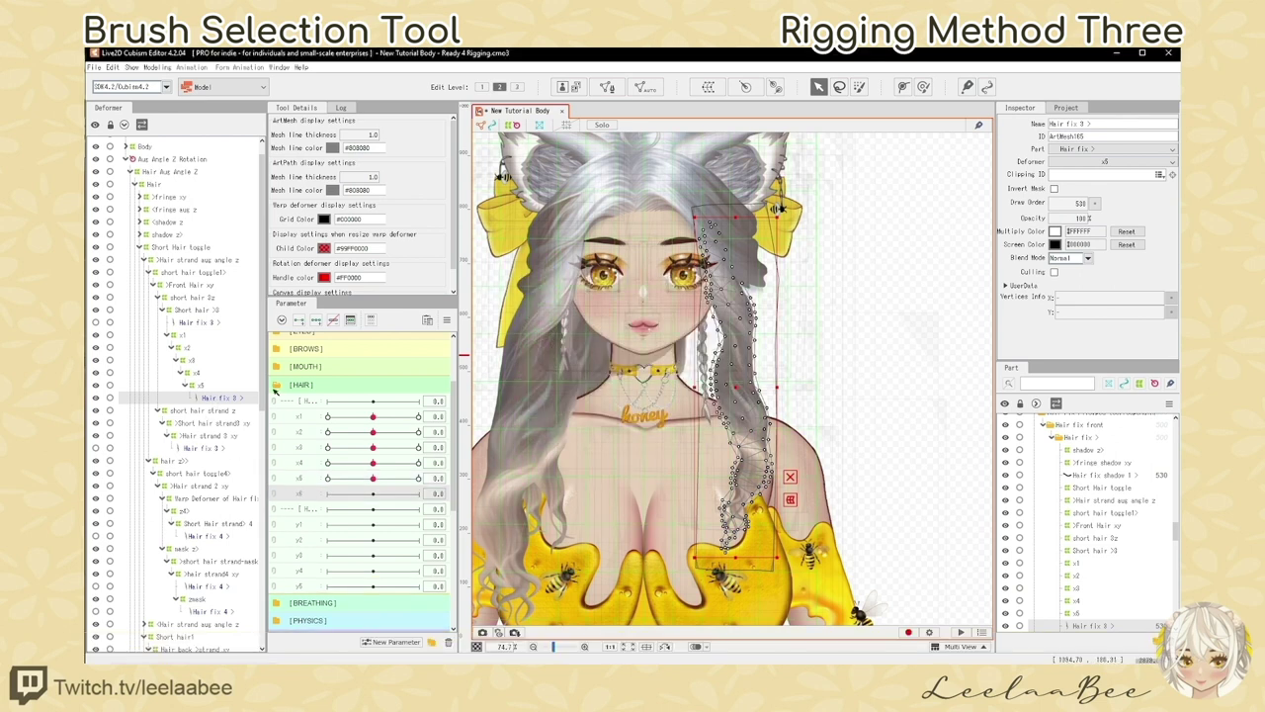
# Create a warp deformer named x6 as parent of the Hair fix 3 mesh inside x5
pyautogui.click(710, 87)
pyautogui.moveTo(987, 242); pyautogui.dragTo(898, 241)
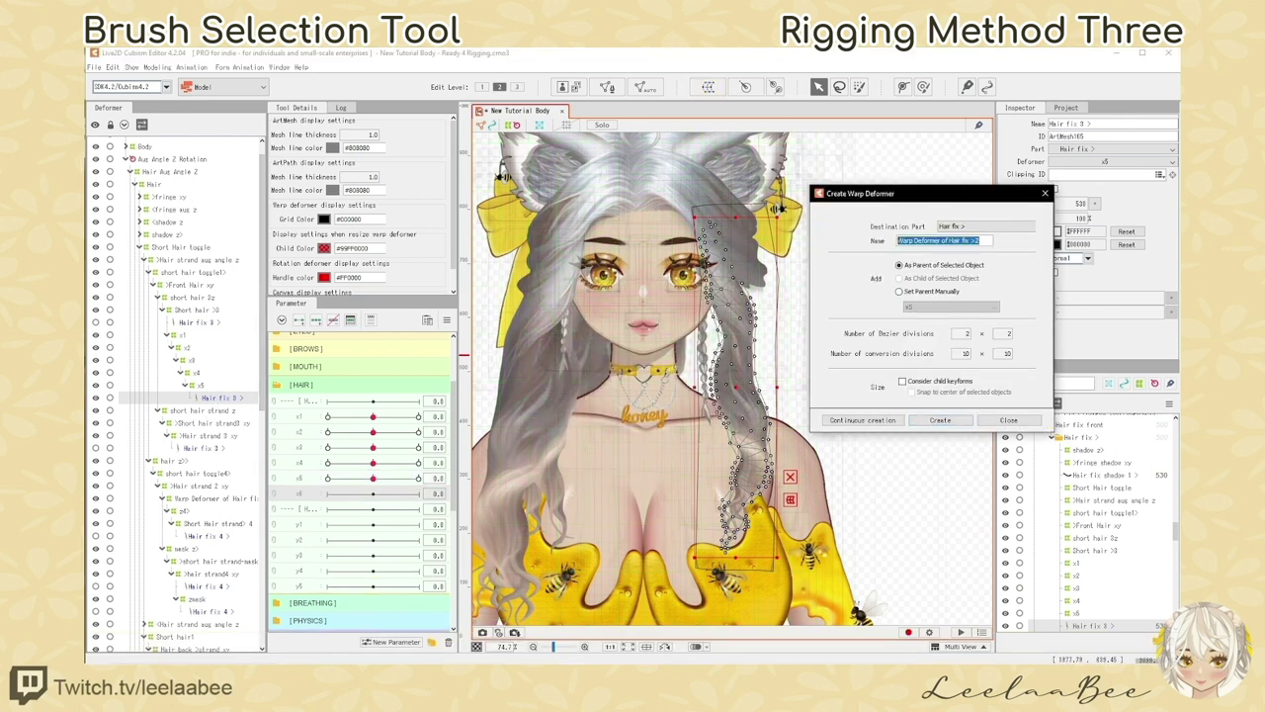
pyautogui.write('x6')
pyautogui.click(941, 420)
# Add three keyforms on parameter x6 and set parameters x1 through x6 to their maximum
pyautogui.click(315, 320)
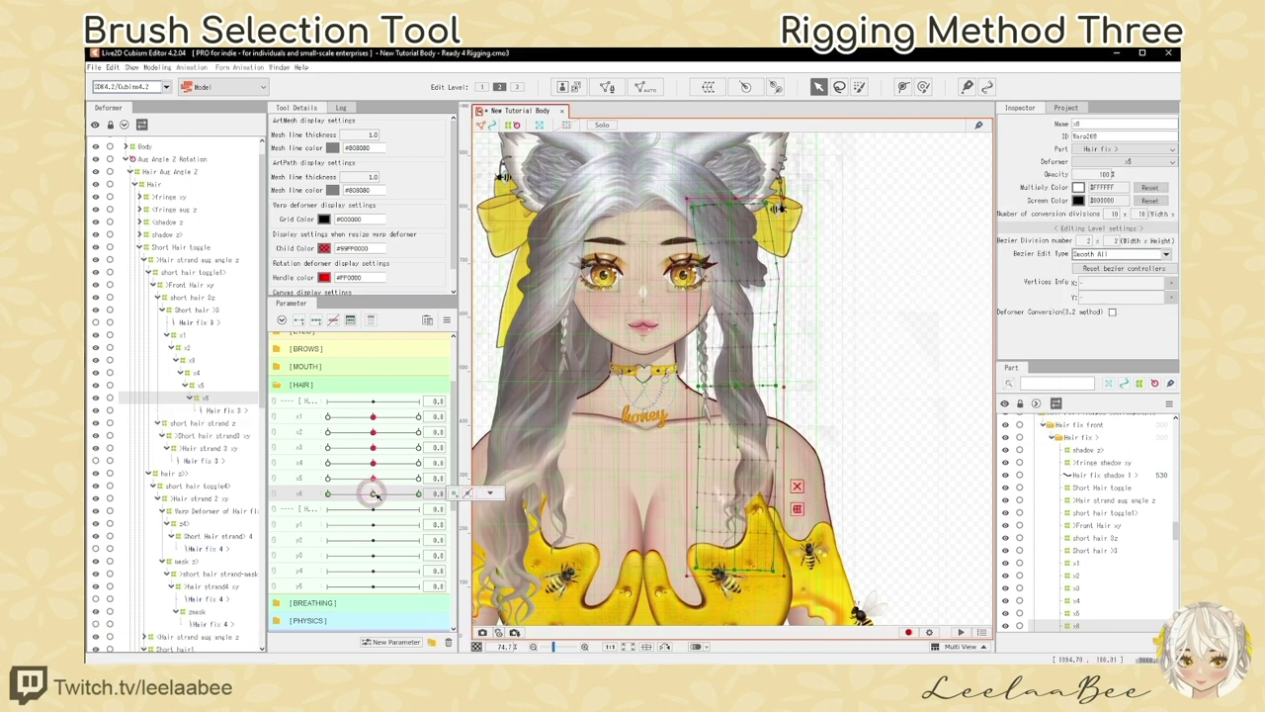
pyautogui.moveTo(373, 416); pyautogui.dragTo(425, 418)
pyautogui.click(420, 432)
pyautogui.click(420, 448)
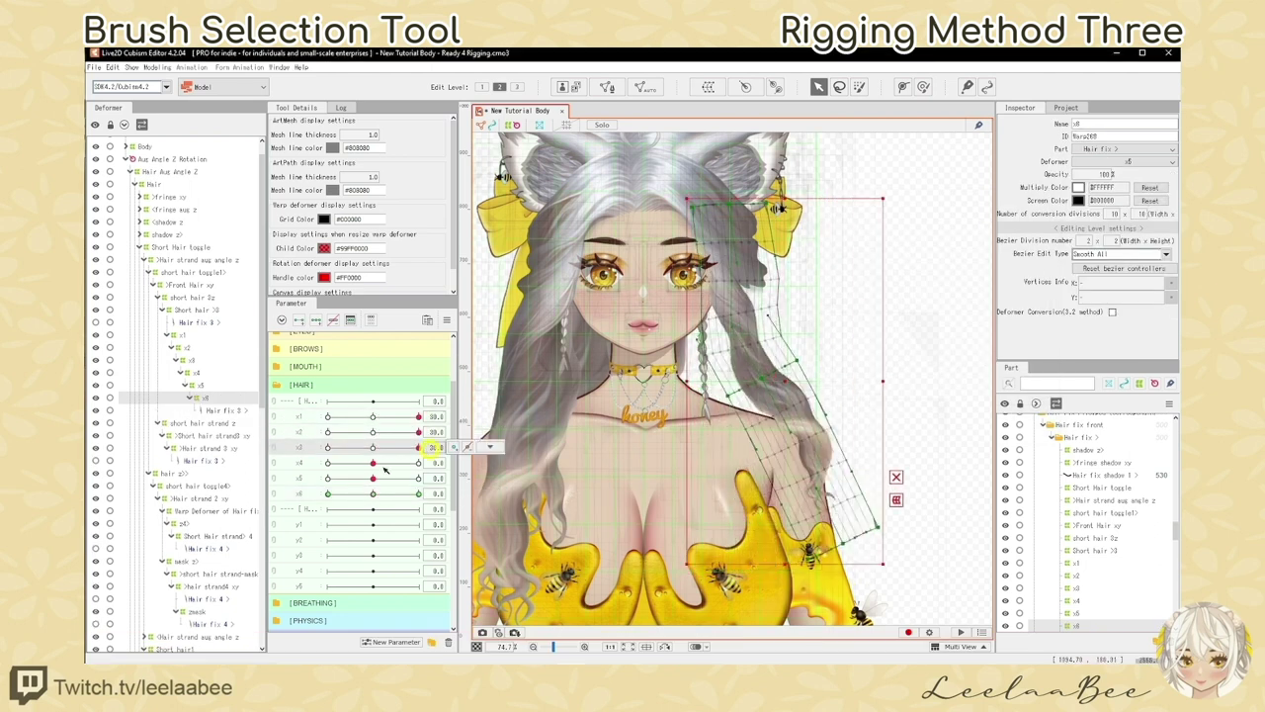
pyautogui.click(420, 463)
pyautogui.click(418, 477)
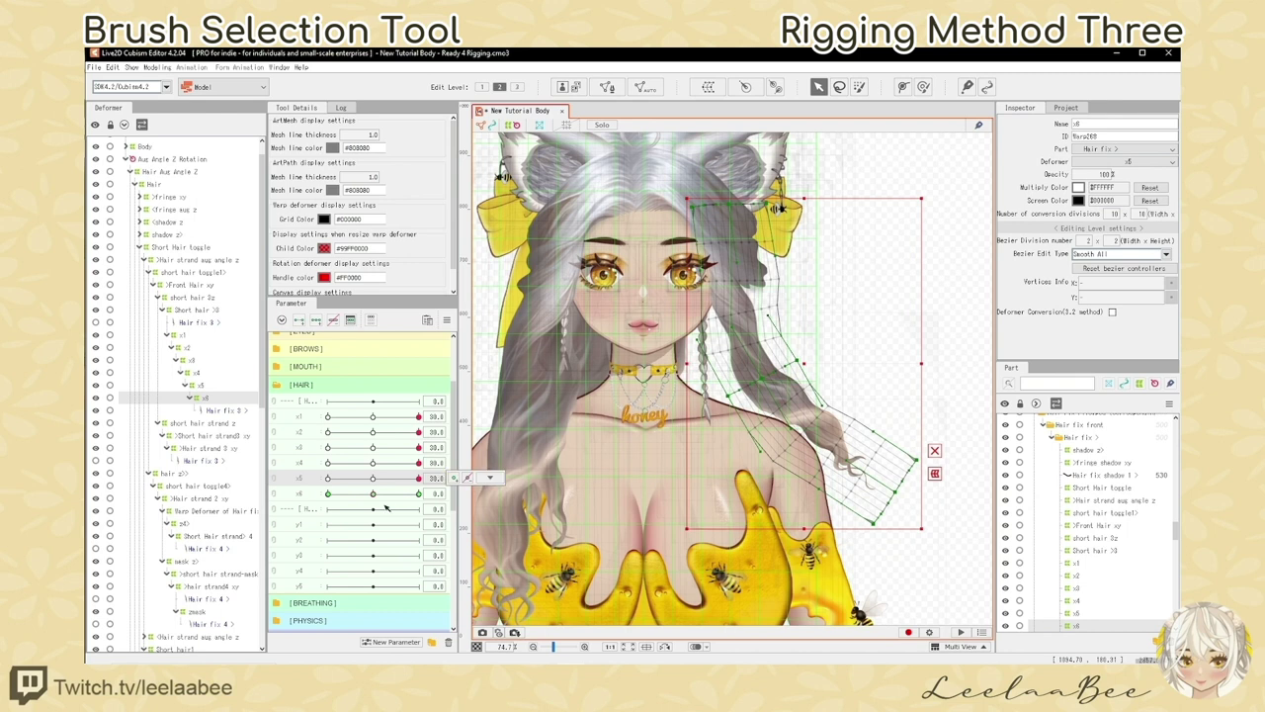
pyautogui.click(467, 493)
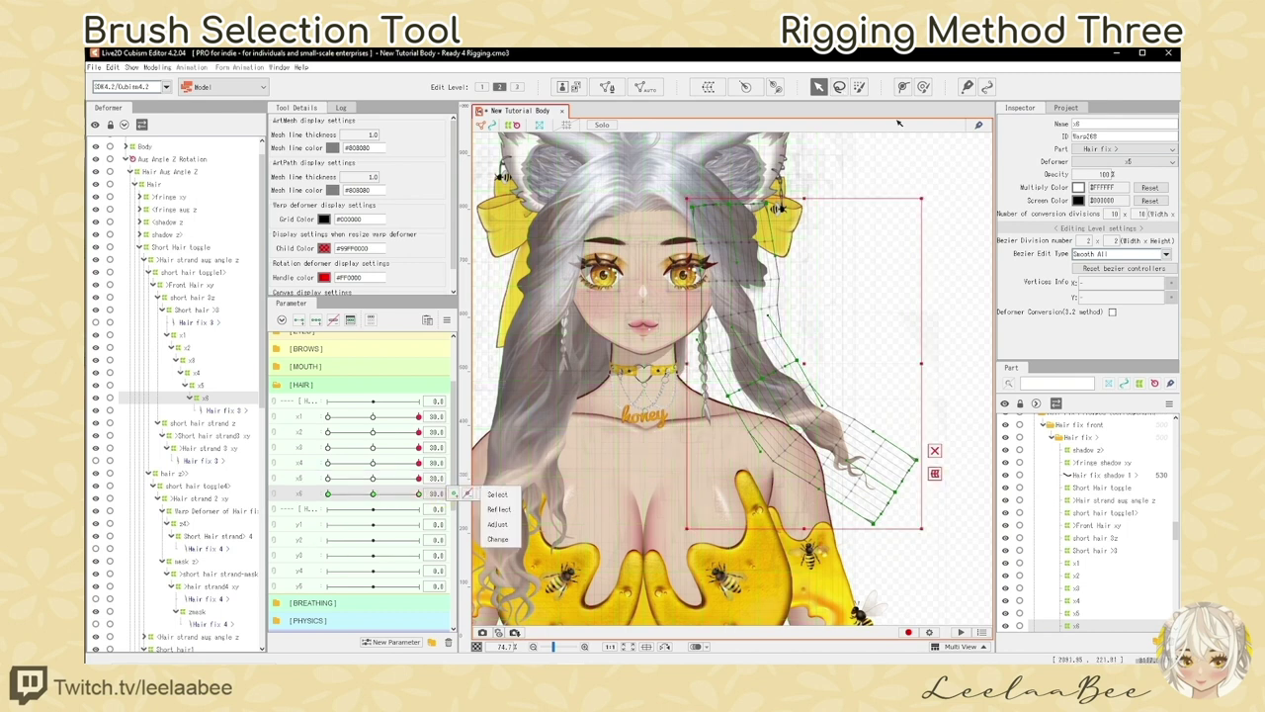
# Return the x parameters to 0 and brush-select the divisions of deformer x6 at the strand's tip
pyautogui.click(373, 479)
pyautogui.click(859, 87)
pyautogui.moveTo(704, 542); pyautogui.dragTo(773, 555)
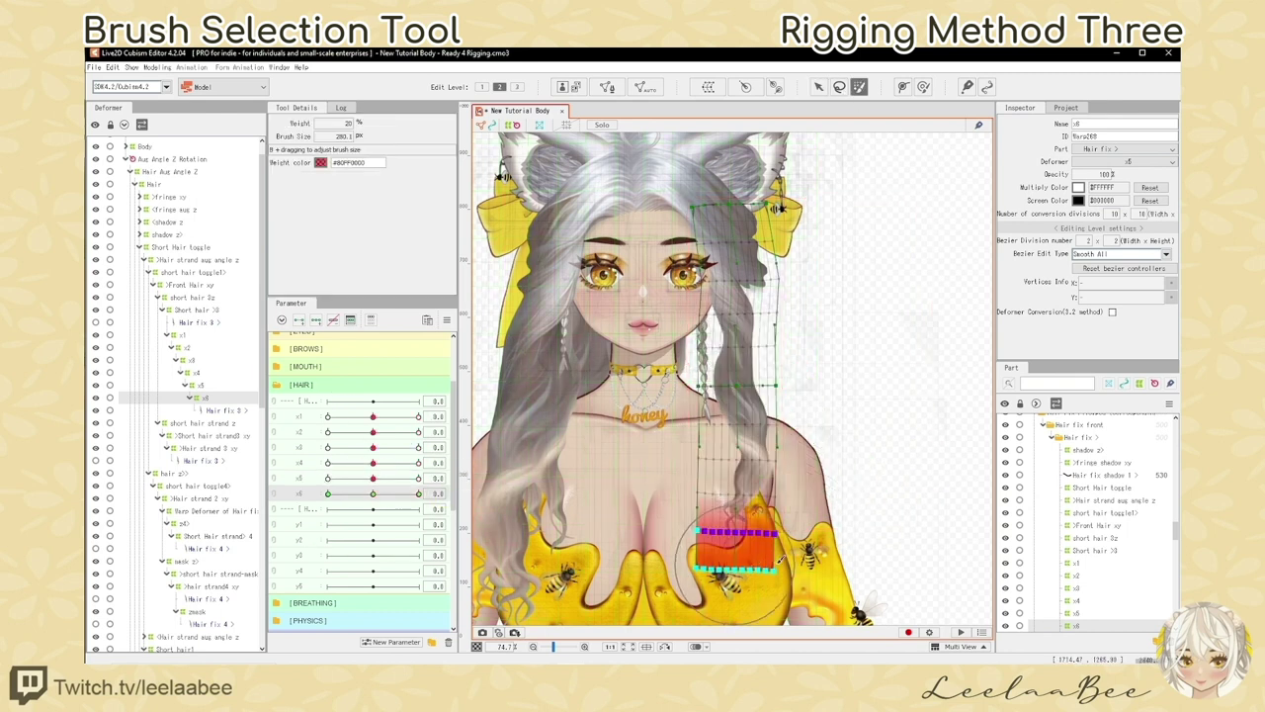
# With x1 through x6 at maximum, swing the selected tip divisions of deformer x6 outward
pyautogui.click(819, 87)
pyautogui.click(418, 478)
pyautogui.moveTo(927, 407); pyautogui.dragTo(915, 382)
# With x1 through x6 at minimum, swing the selected x6 tip divisions inward and return all parameters to 0
pyautogui.click(373, 493)
pyautogui.click(328, 417)
pyautogui.click(328, 432)
pyautogui.click(328, 448)
pyautogui.click(328, 462)
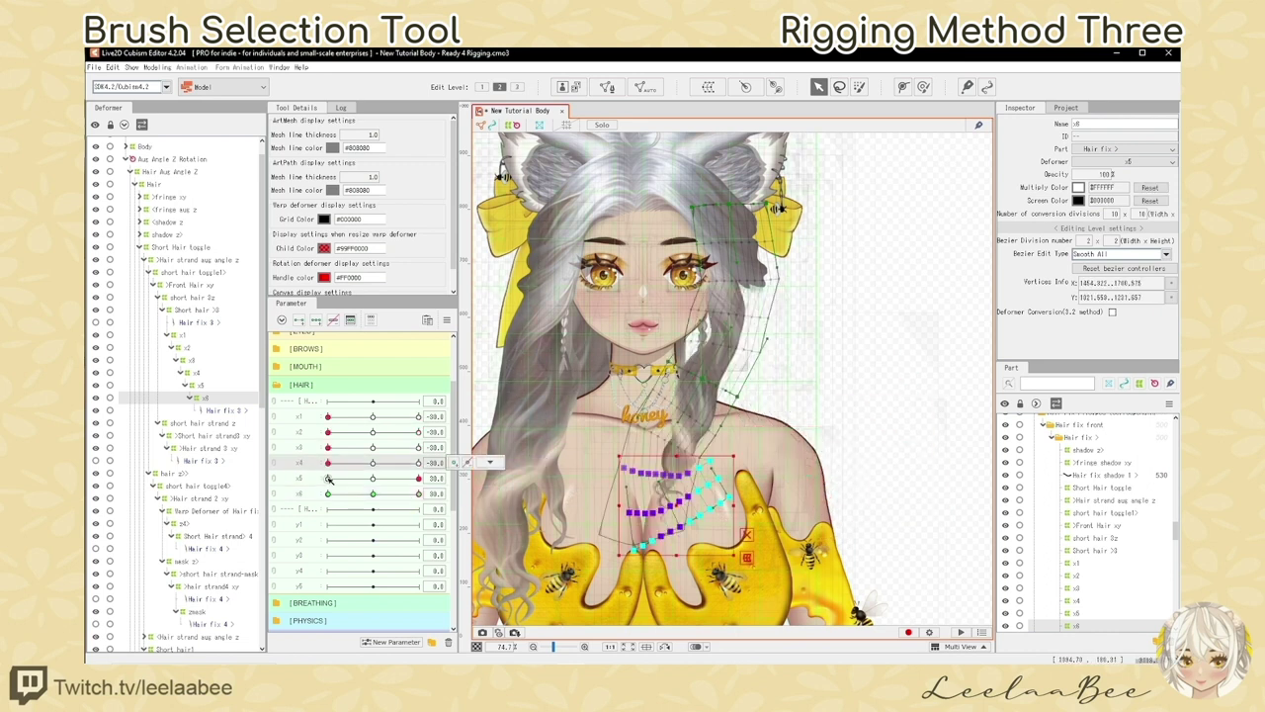
pyautogui.click(329, 478)
pyautogui.click(328, 494)
pyautogui.click(374, 463)
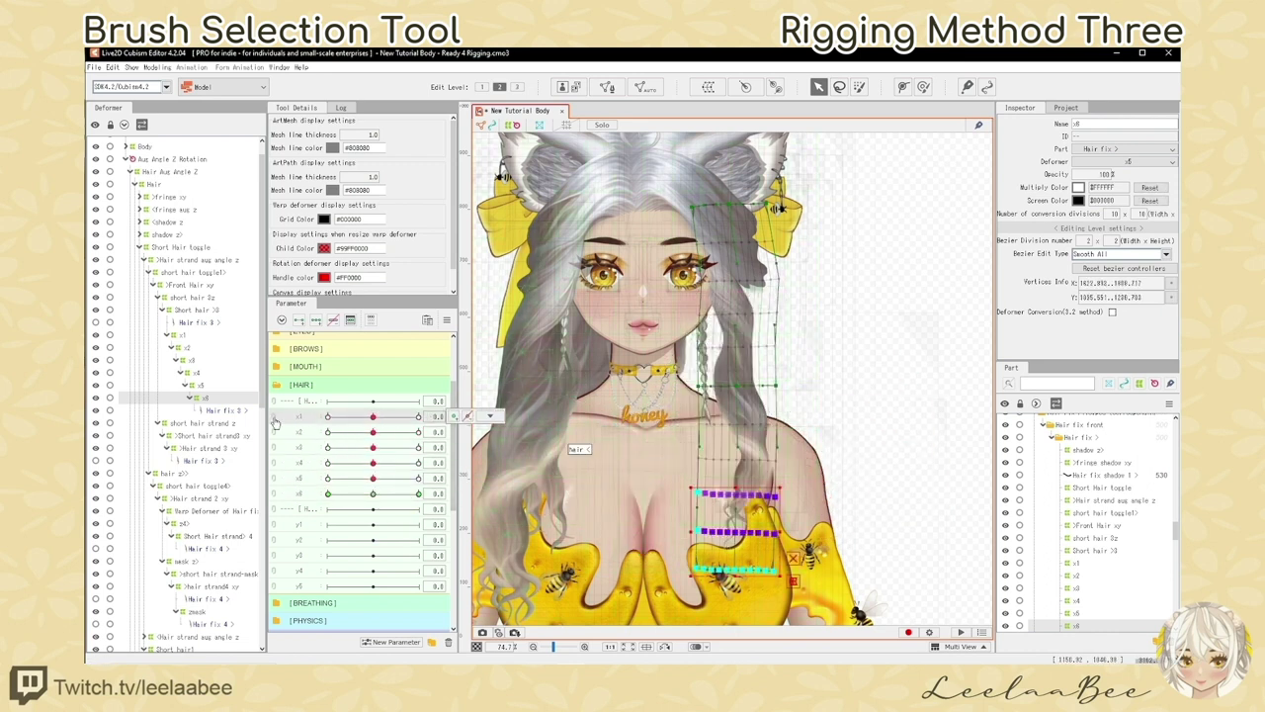
# Link the parameters into pairs: x1 with x2, x3 with x4, and x5 with x6
pyautogui.click(276, 423)
pyautogui.click(277, 469)
pyautogui.click(277, 521)
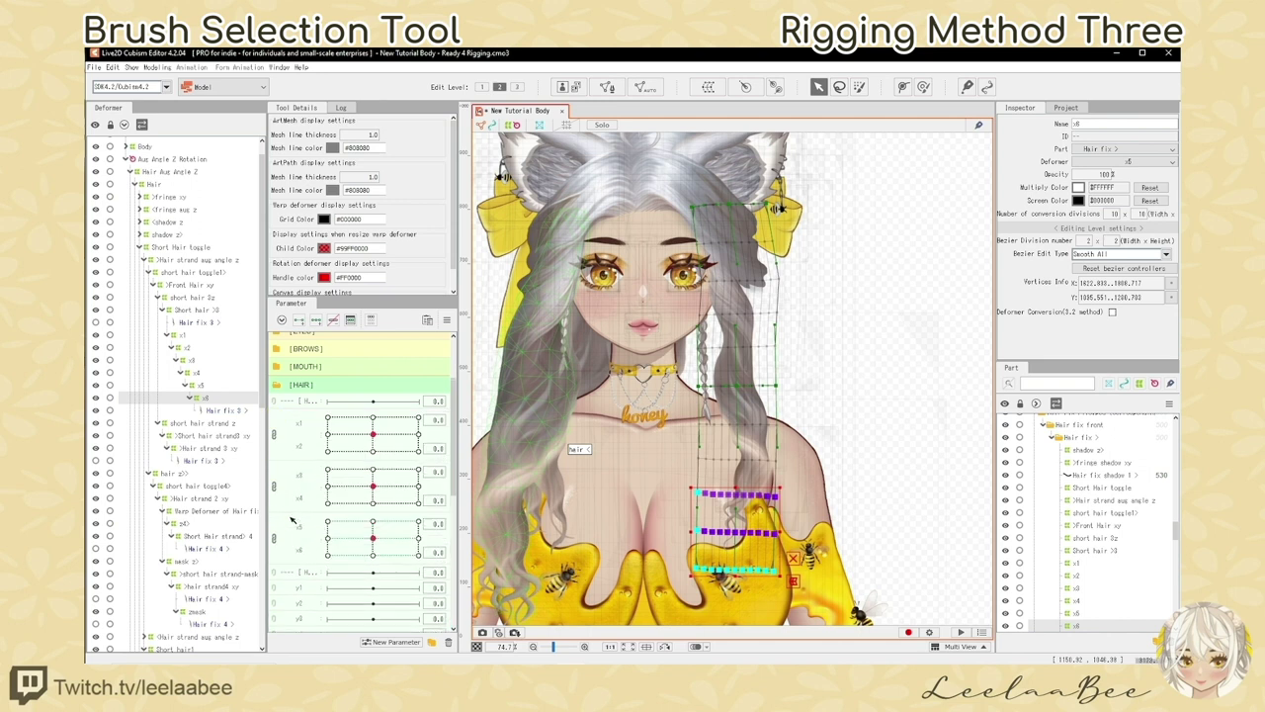
# Test the hair strand's motion with the three linked parameter pairs and return them to centre
pyautogui.moveTo(374, 433)
pyautogui.mouseDown()
pyautogui.moveTo(393, 439)
pyautogui.moveTo(346, 427)
pyautogui.moveTo(404, 448)
pyautogui.moveTo(350, 451)
pyautogui.moveTo(377, 438)
pyautogui.moveTo(370, 450)
pyautogui.moveTo(374, 434)
pyautogui.mouseUp()
pyautogui.moveTo(373, 485)
pyautogui.mouseDown()
pyautogui.moveTo(374, 498)
pyautogui.moveTo(388, 485)
pyautogui.moveTo(376, 501)
pyautogui.moveTo(368, 462)
pyautogui.moveTo(329, 491)
pyautogui.moveTo(374, 486)
pyautogui.mouseUp()
pyautogui.moveTo(374, 538)
pyautogui.mouseDown()
pyautogui.moveTo(333, 546)
pyautogui.moveTo(362, 524)
pyautogui.moveTo(354, 551)
pyautogui.moveTo(410, 537)
pyautogui.moveTo(350, 525)
pyautogui.moveTo(354, 542)
pyautogui.mouseUp()
pyautogui.click(377, 539)
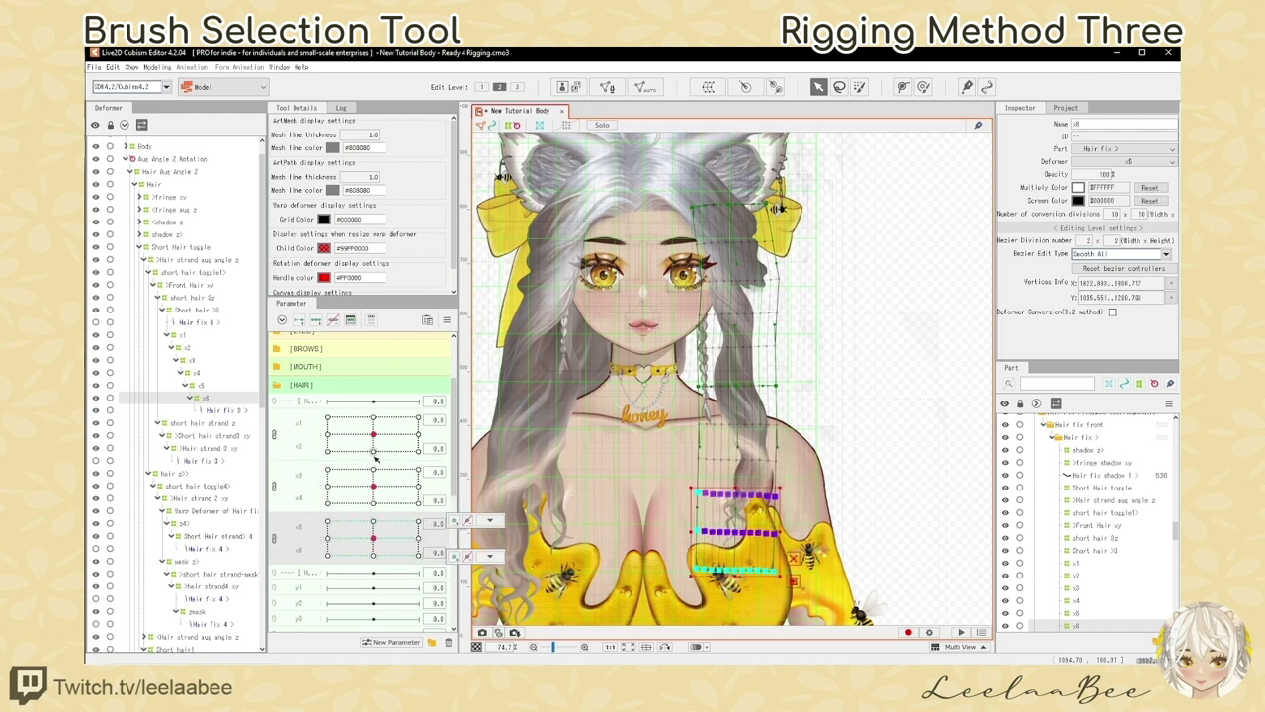
pyautogui.click(375, 487)
pyautogui.click(374, 436)
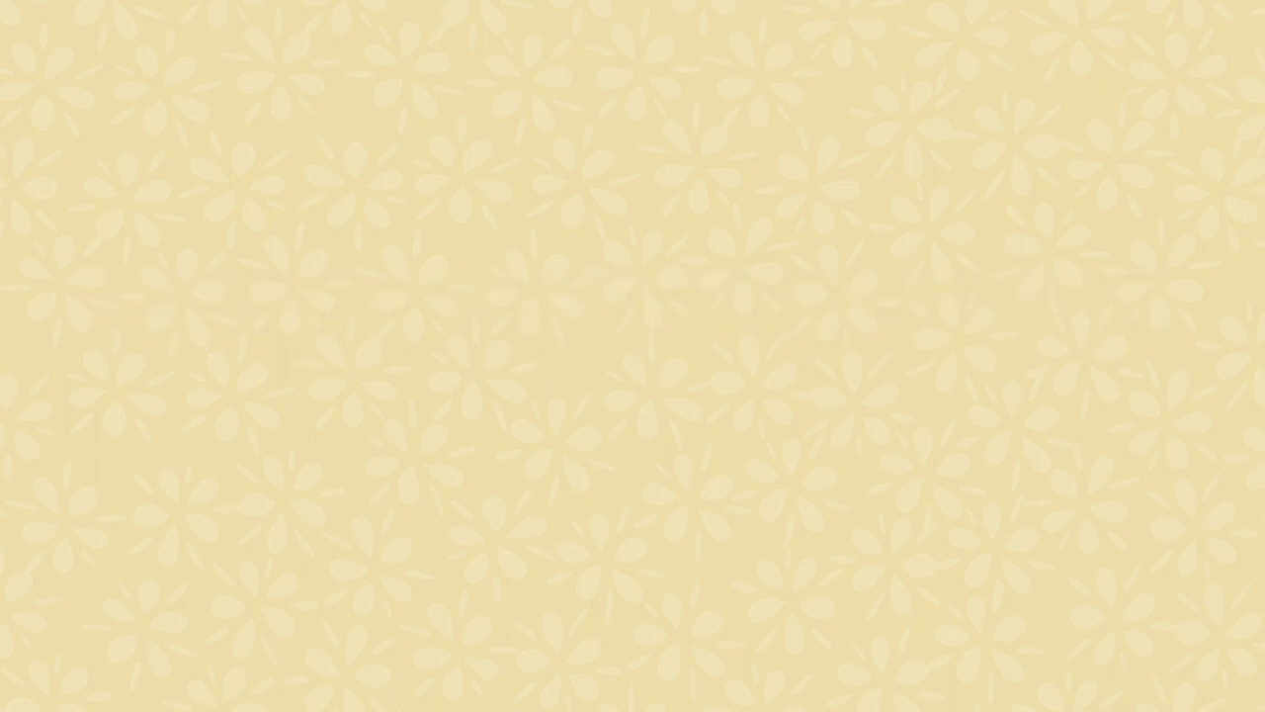
# Open the physics settings and add x5 and x6 as output parameters of the Hair x group
pyautogui.click(158, 66)
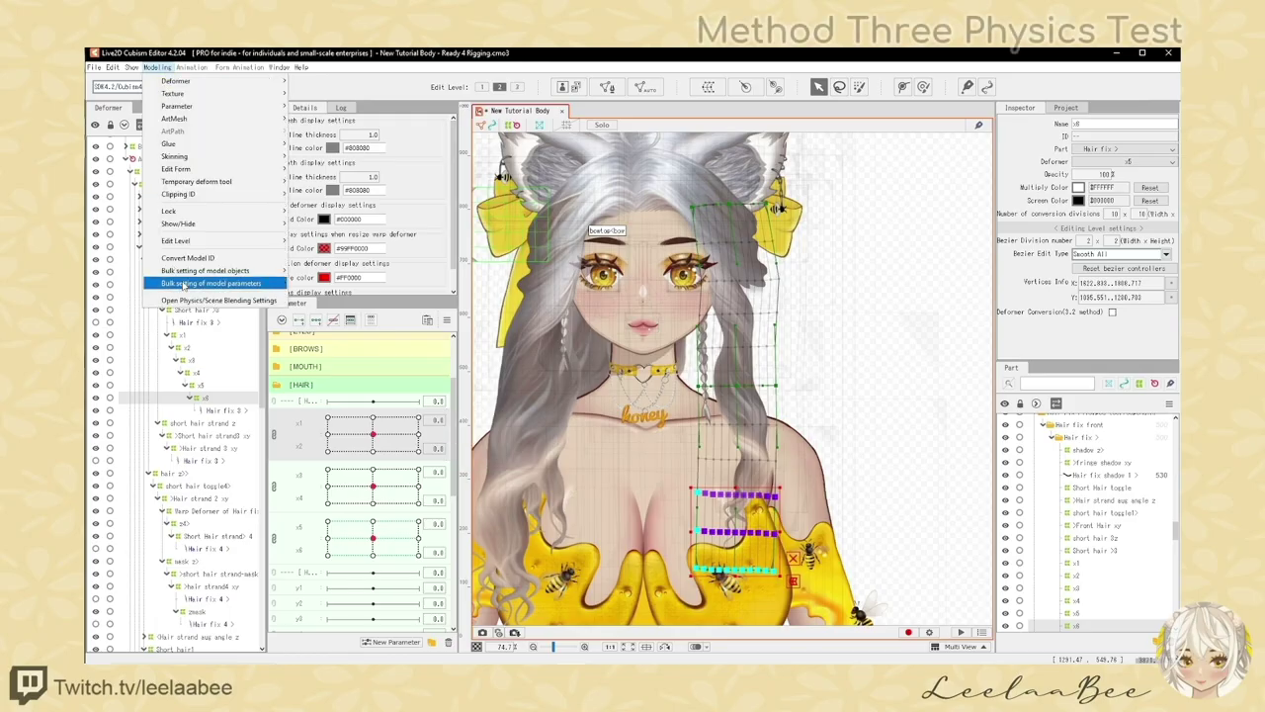
pyautogui.click(210, 299)
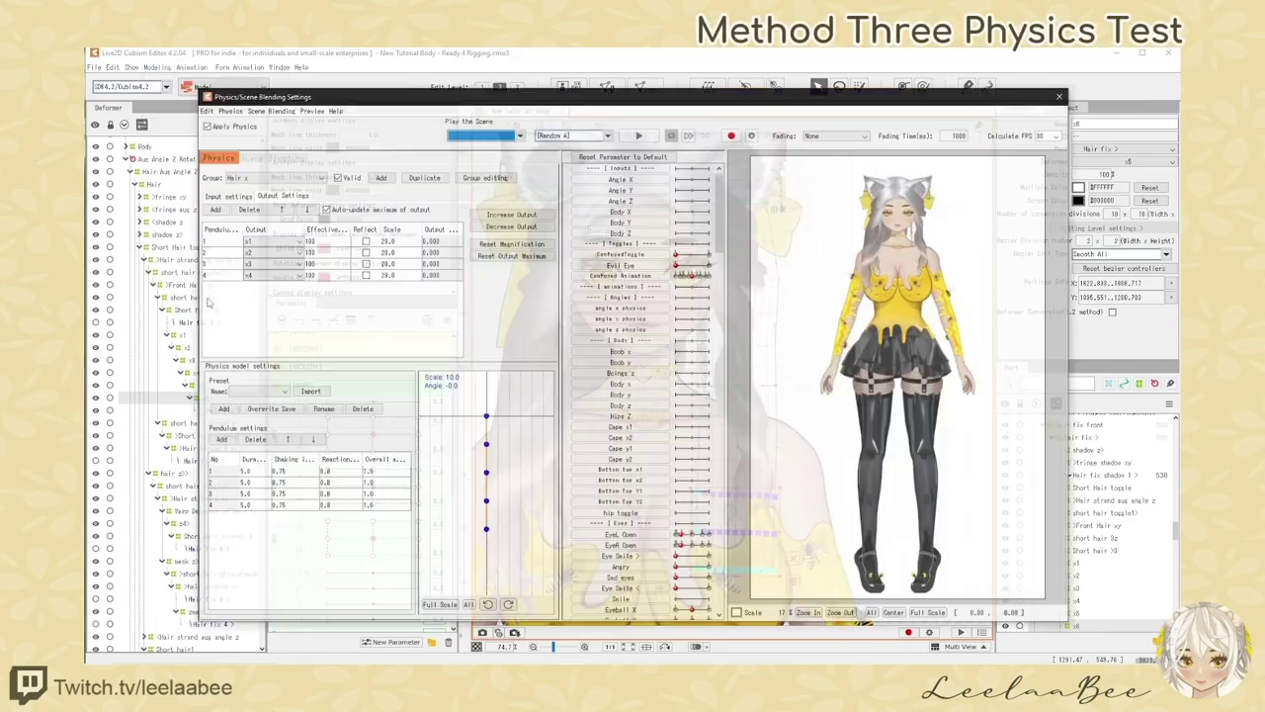
pyautogui.rightClick(265, 289)
pyautogui.click(286, 297)
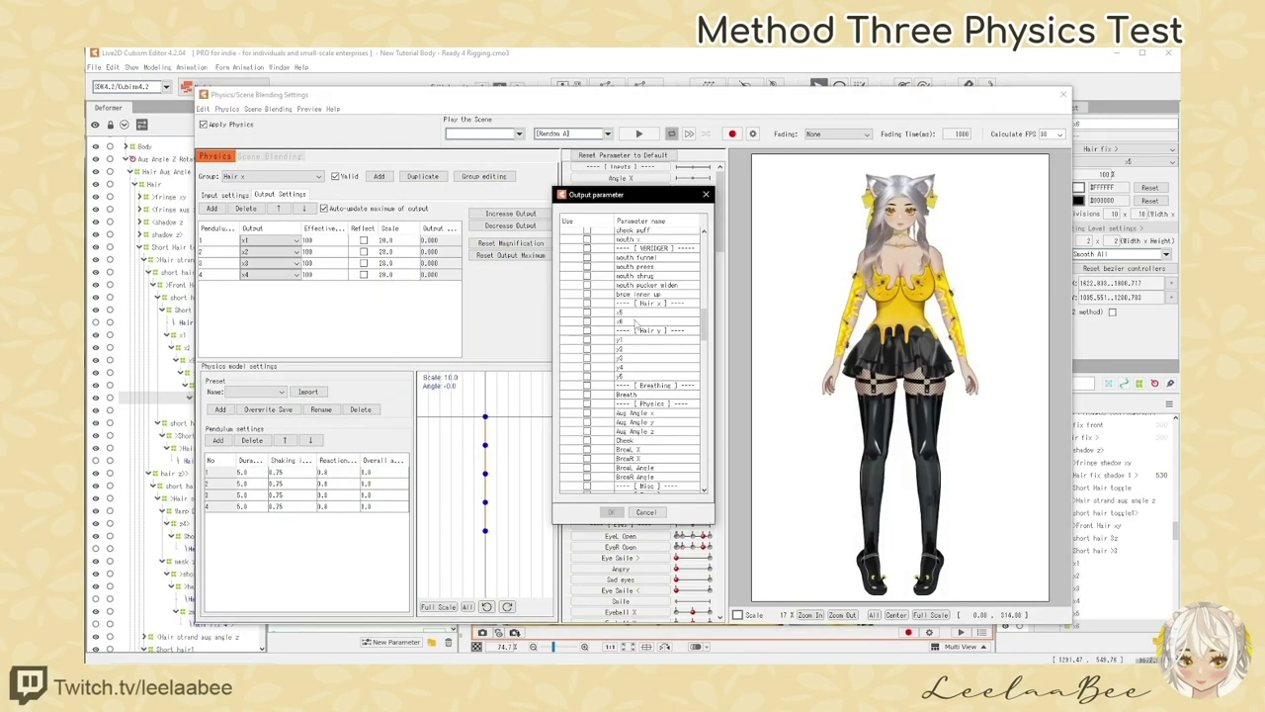
pyautogui.click(587, 313)
pyautogui.click(587, 321)
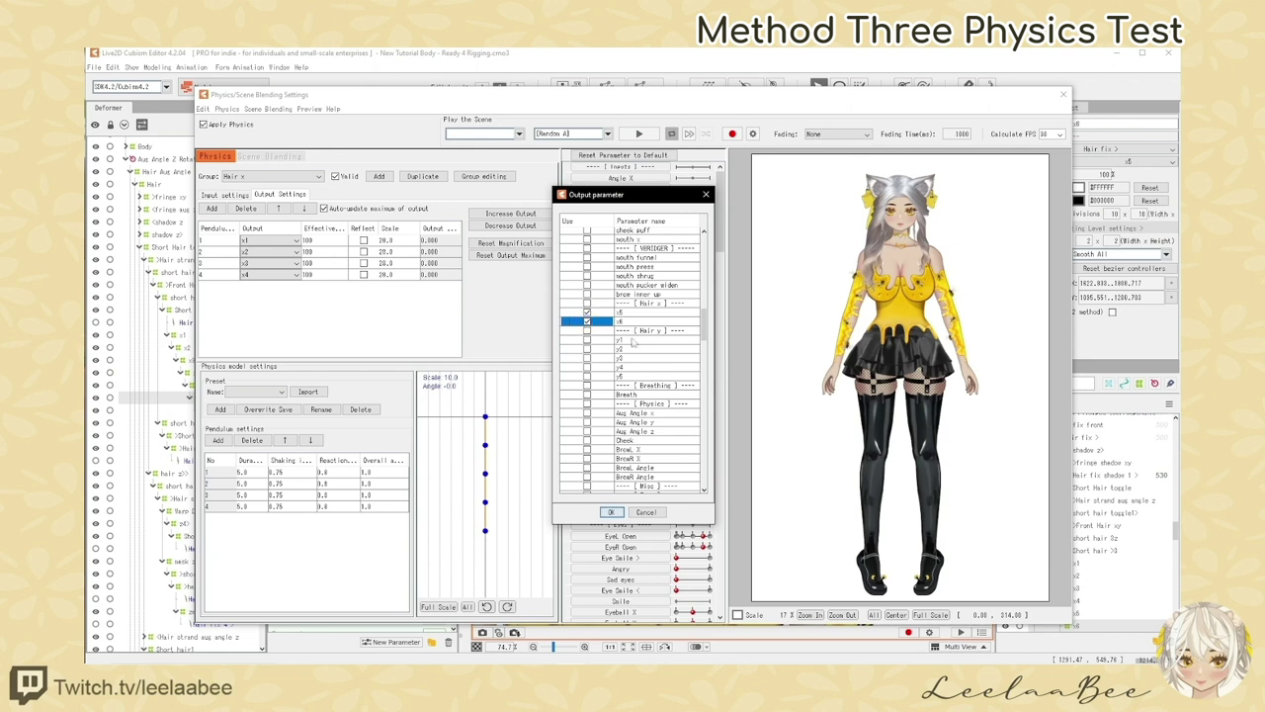
pyautogui.click(610, 512)
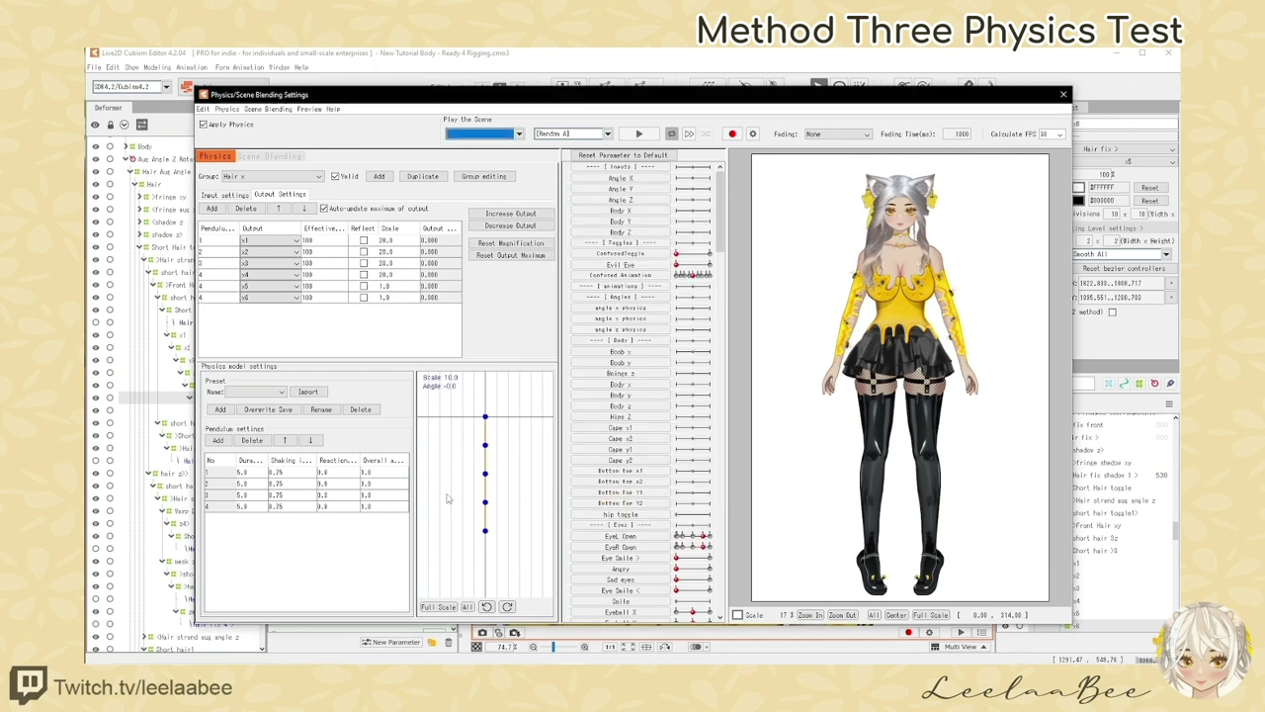
# Set the scale of all Hair x outputs to 28
pyautogui.click(389, 228)
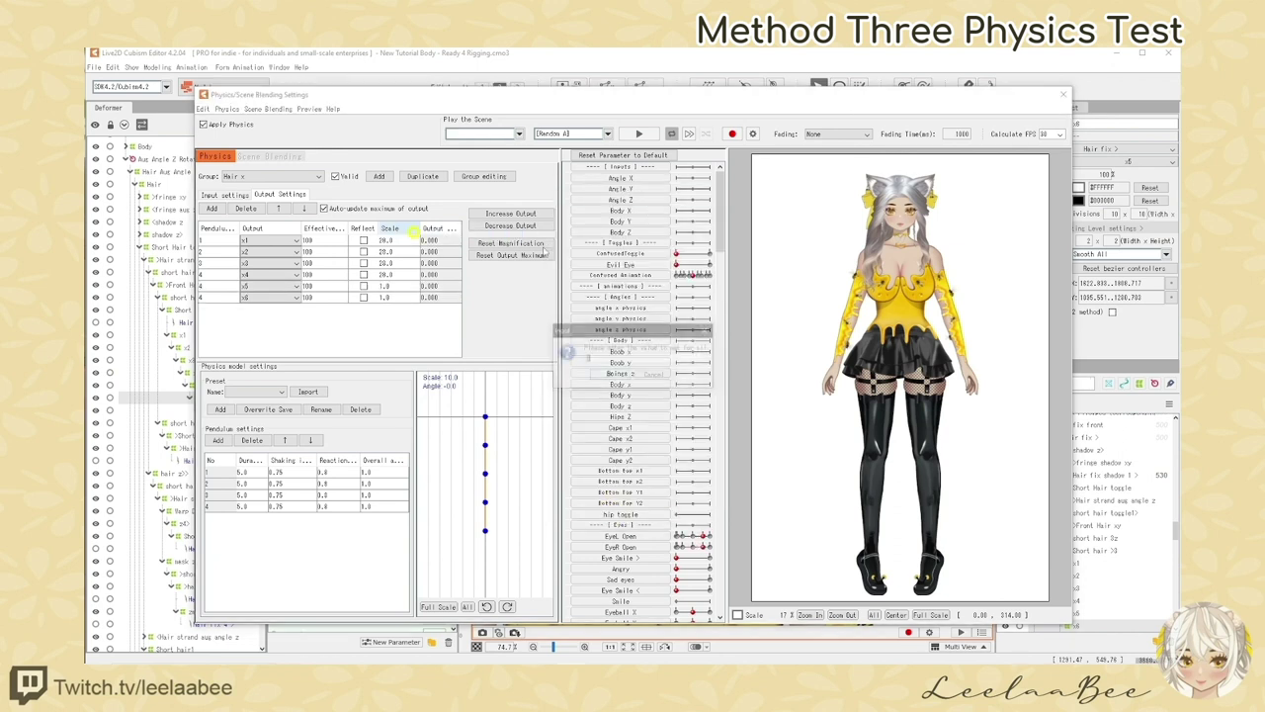
pyautogui.write('28')
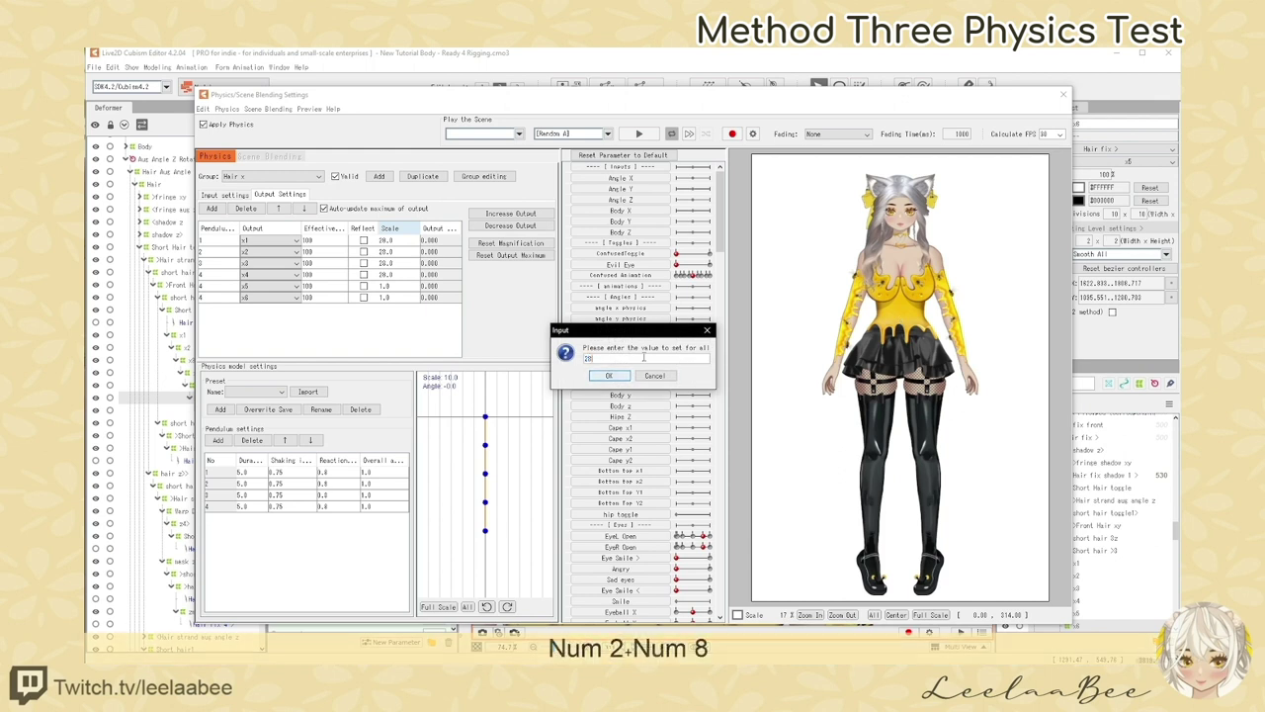
pyautogui.click(611, 376)
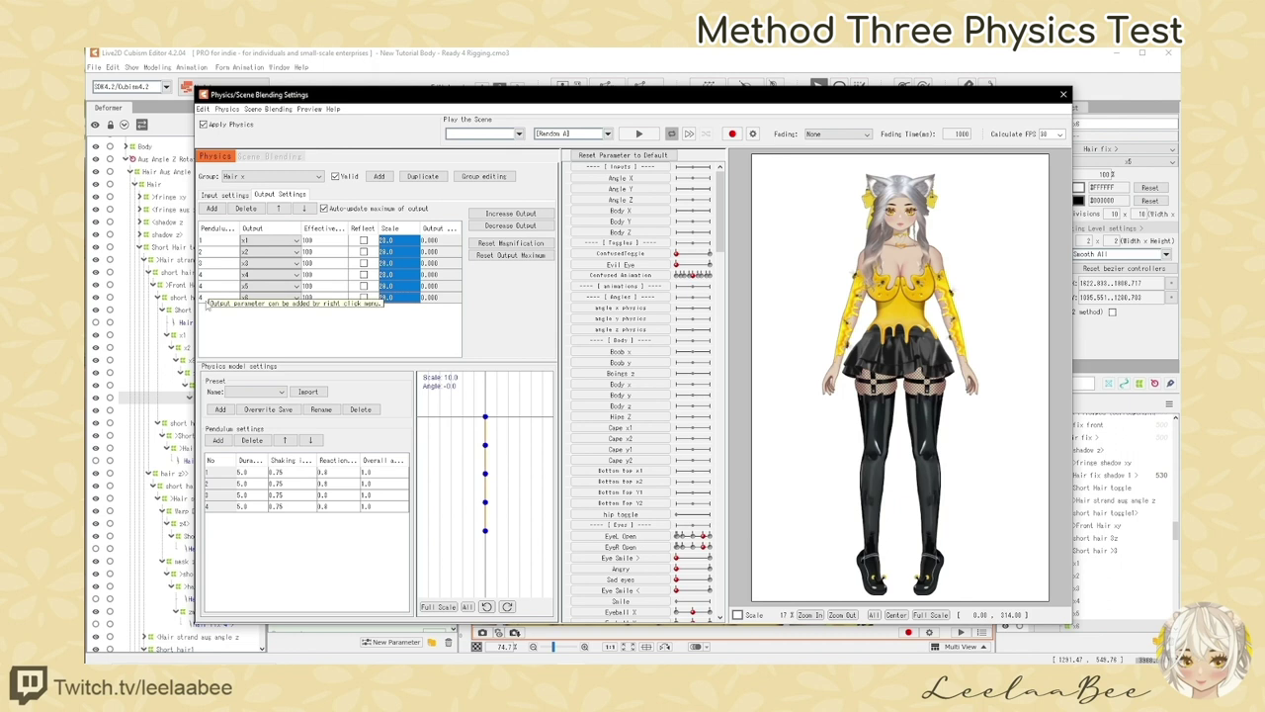
# Add two more pendulums to the Hair x physics model
pyautogui.rightClick(310, 559)
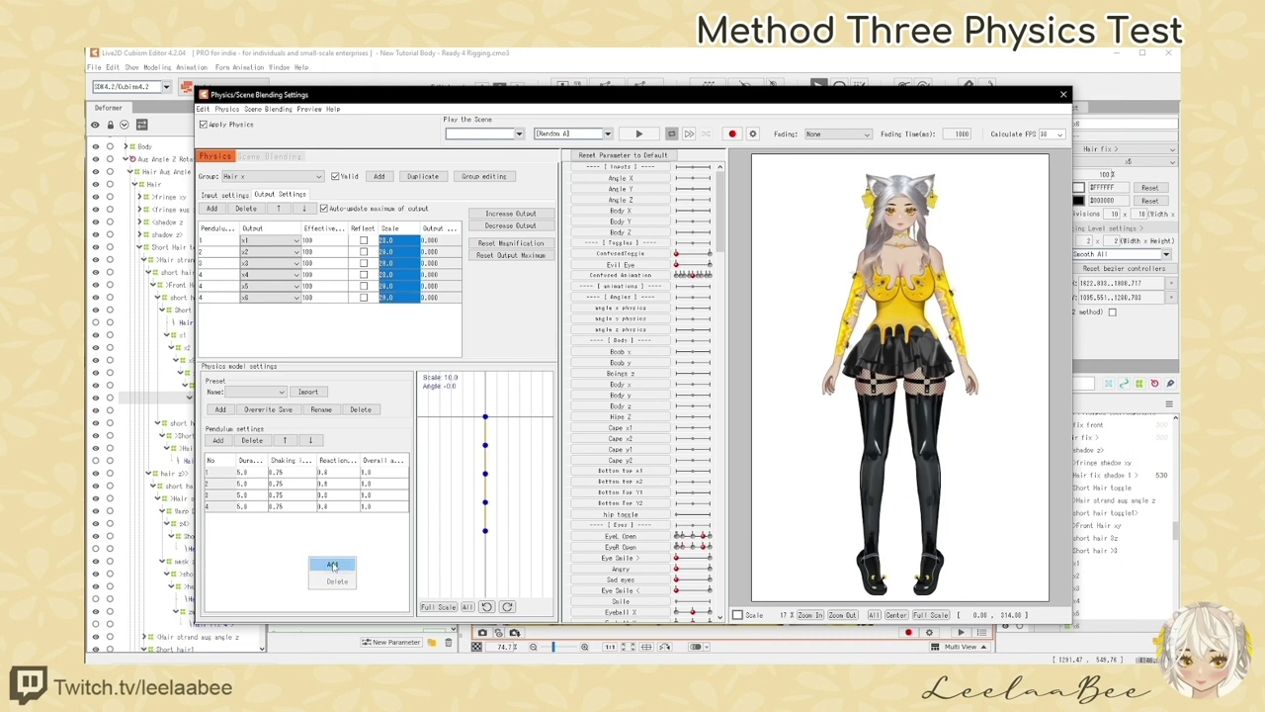
pyautogui.click(332, 564)
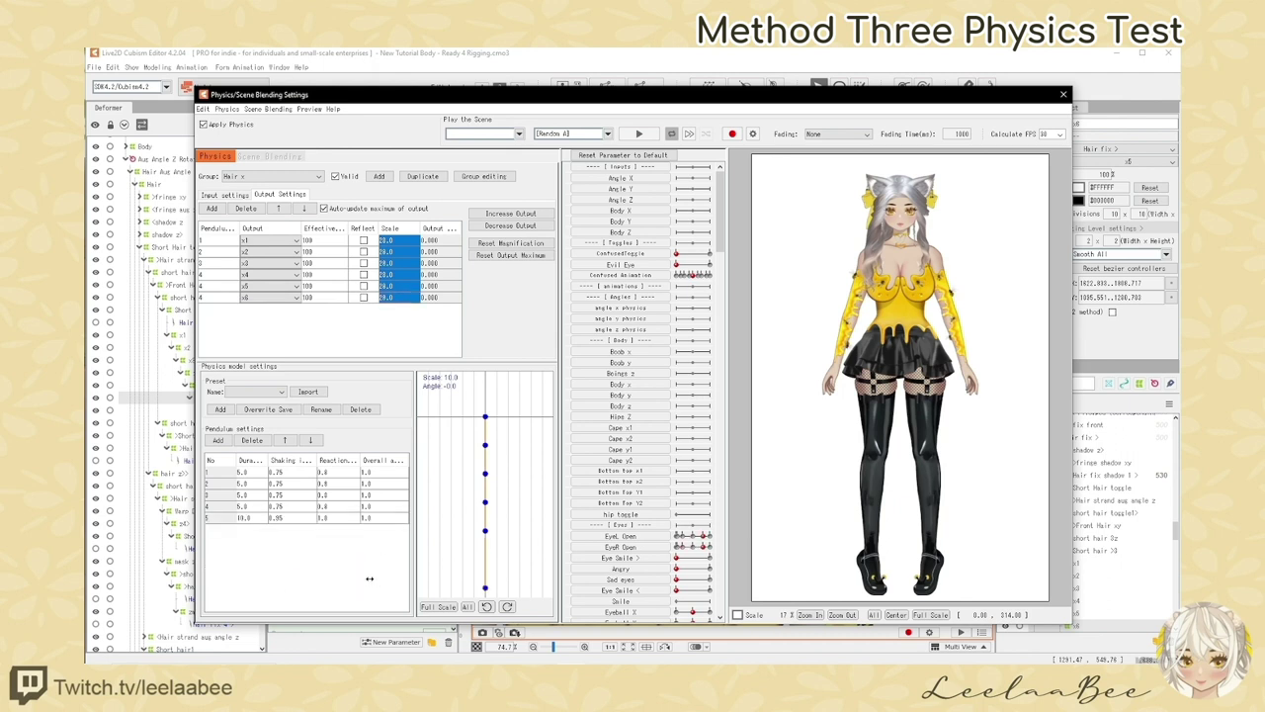
pyautogui.rightClick(289, 551)
pyautogui.click(302, 557)
# Set the duration of all Hair x pendulums to 5 and their shaking influence to 0.8
pyautogui.click(251, 461)
pyautogui.write('5')
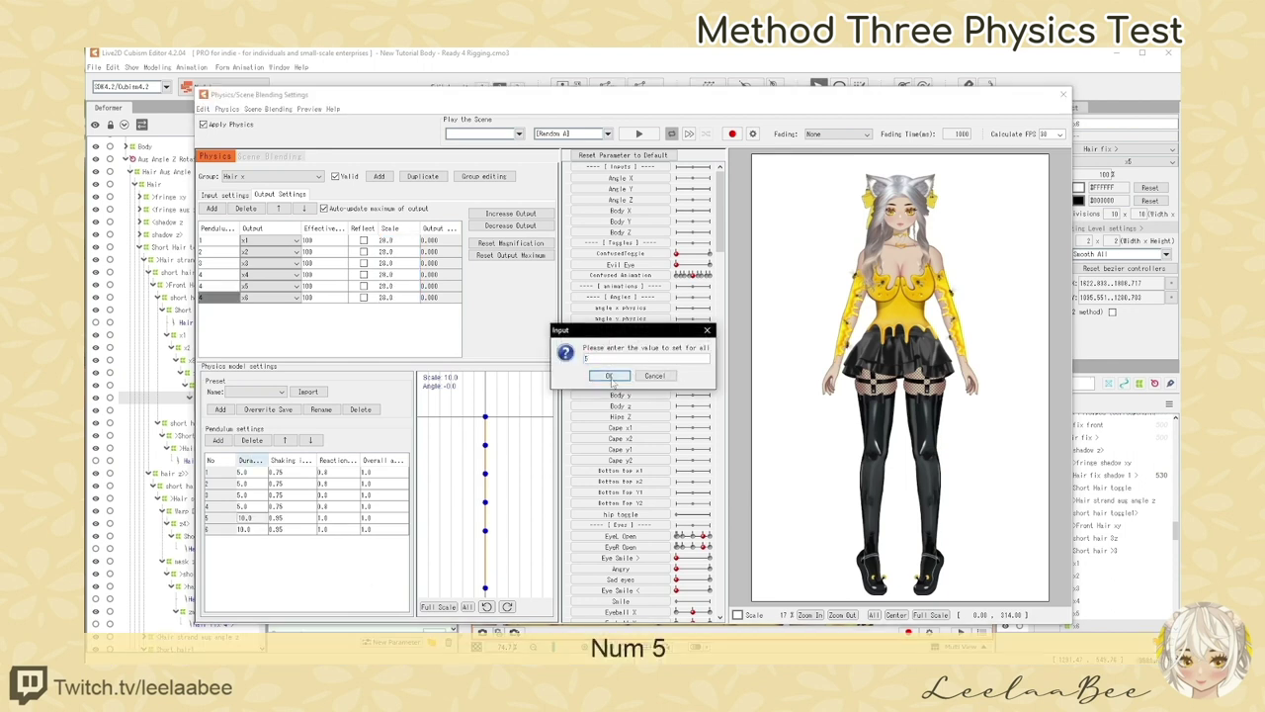
pyautogui.click(610, 377)
pyautogui.rightClick(341, 461)
pyautogui.click(376, 466)
pyautogui.write('0.8')
pyautogui.click(610, 376)
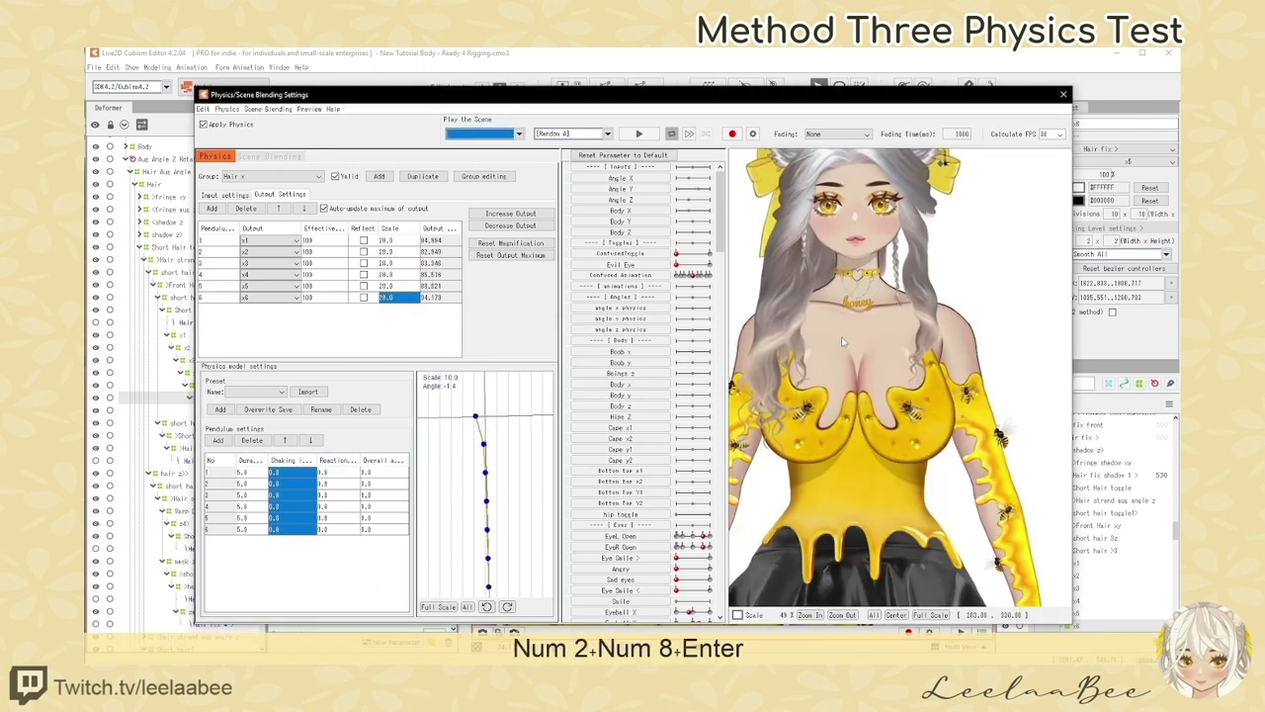
# Set the scale of the x6 output to 28 and move the model's head to test the Hair x physics
pyautogui.moveTo(884, 361)
pyautogui.mouseDown()
pyautogui.moveTo(950, 352)
pyautogui.moveTo(817, 364)
pyautogui.moveTo(909, 361)
pyautogui.moveTo(886, 401)
pyautogui.moveTo(807, 431)
pyautogui.moveTo(898, 352)
pyautogui.mouseUp()
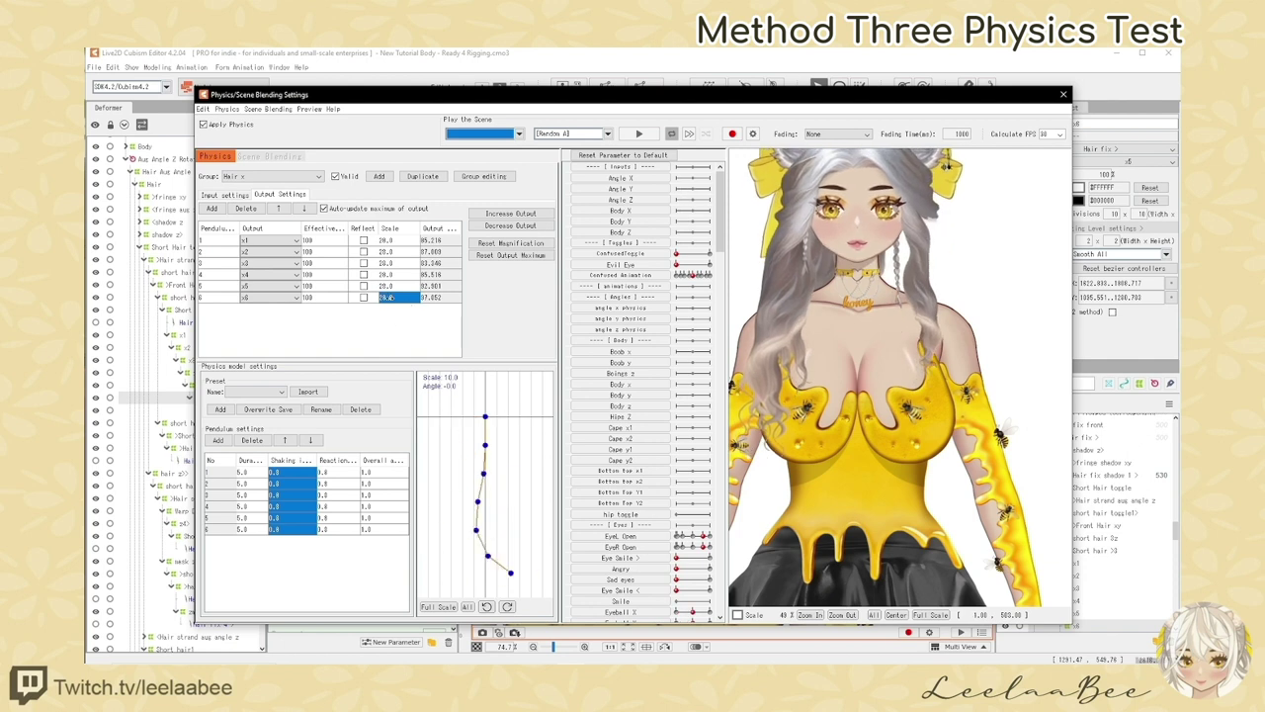
pyautogui.moveTo(391, 298); pyautogui.dragTo(406, 303)
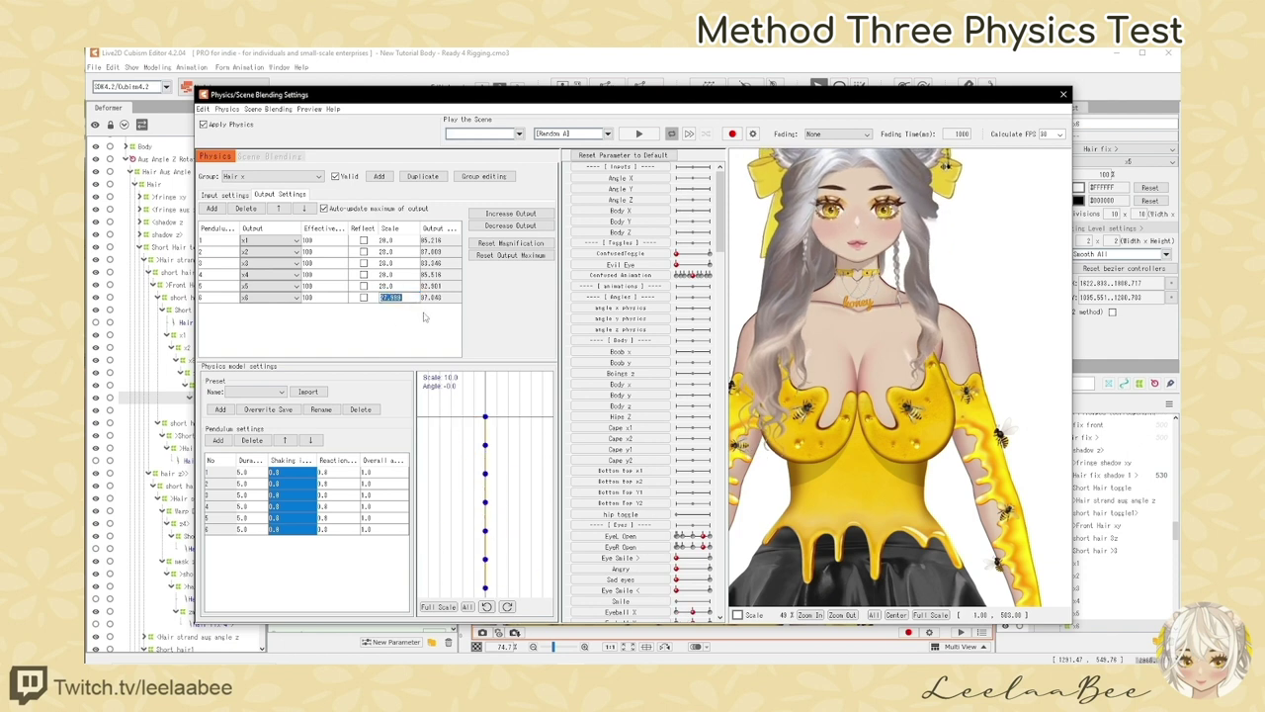
pyautogui.write('20')
pyautogui.press('Return')
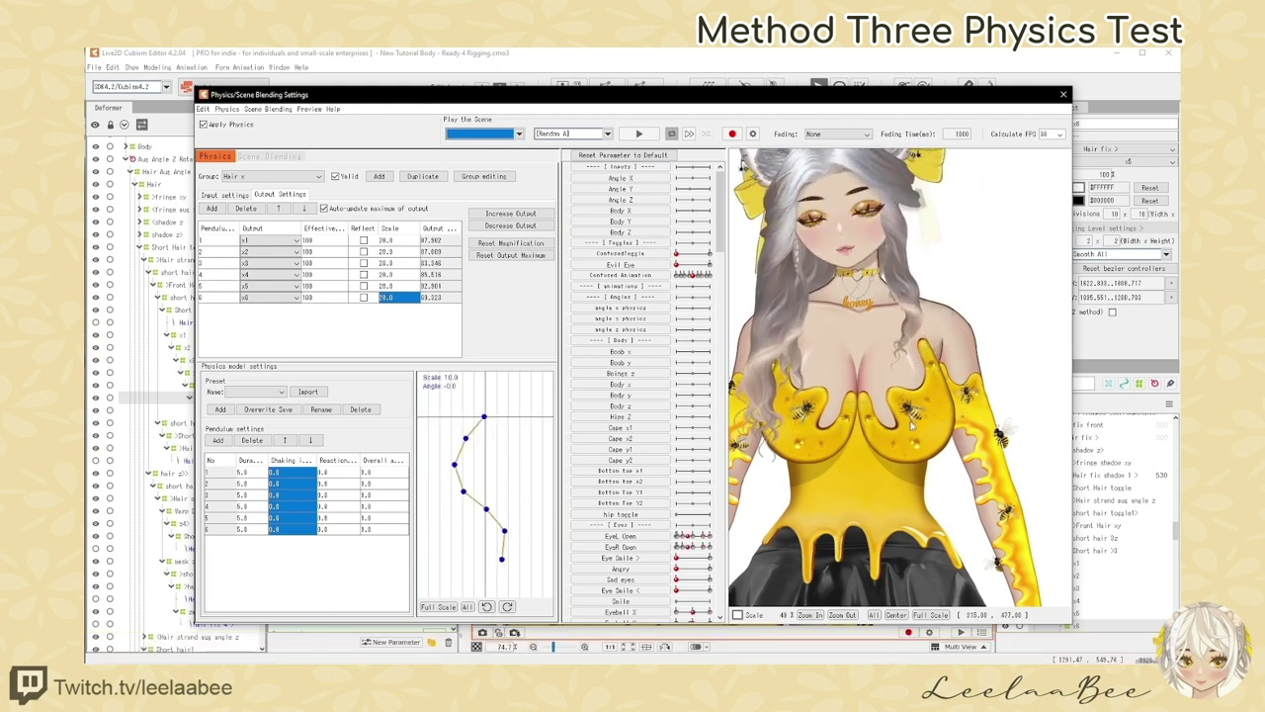
pyautogui.moveTo(781, 472); pyautogui.dragTo(762, 456)
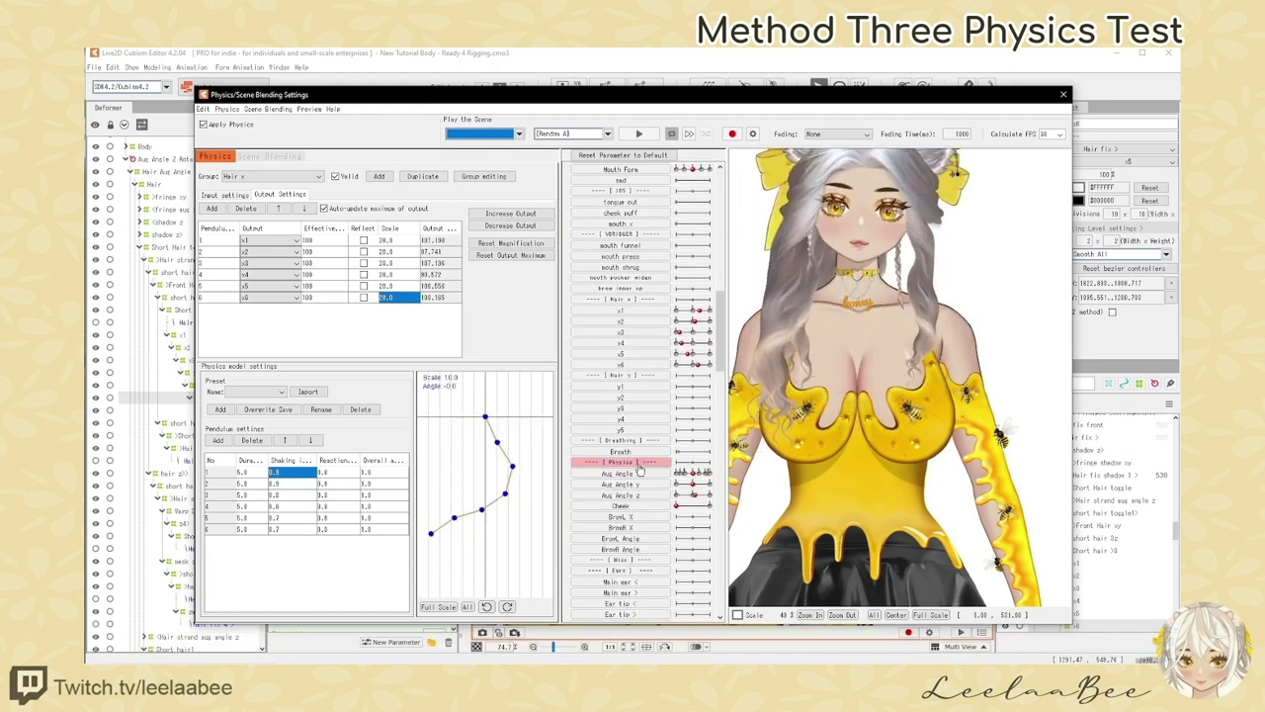
# Set the third Hair x pendulum's shaking influence to 0.9 and test the hair swing with the model's head
pyautogui.doubleClick(296, 494)
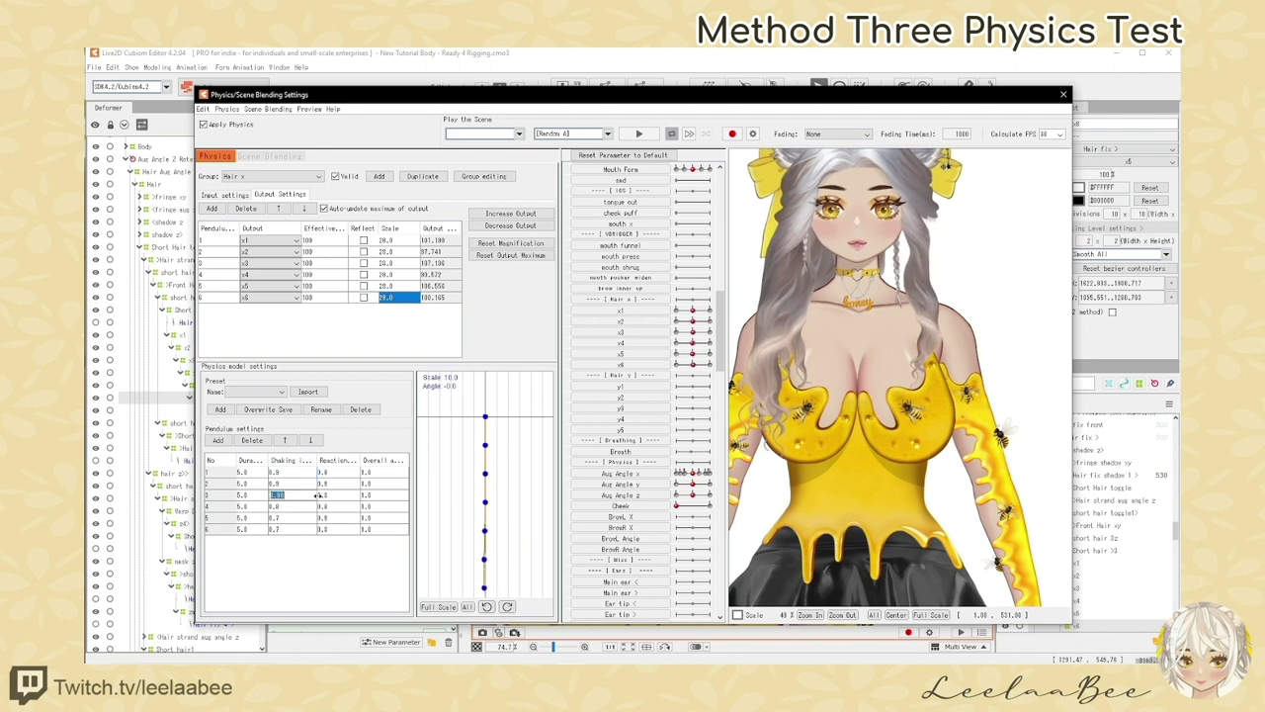
pyautogui.write('.9')
pyautogui.press('Return')
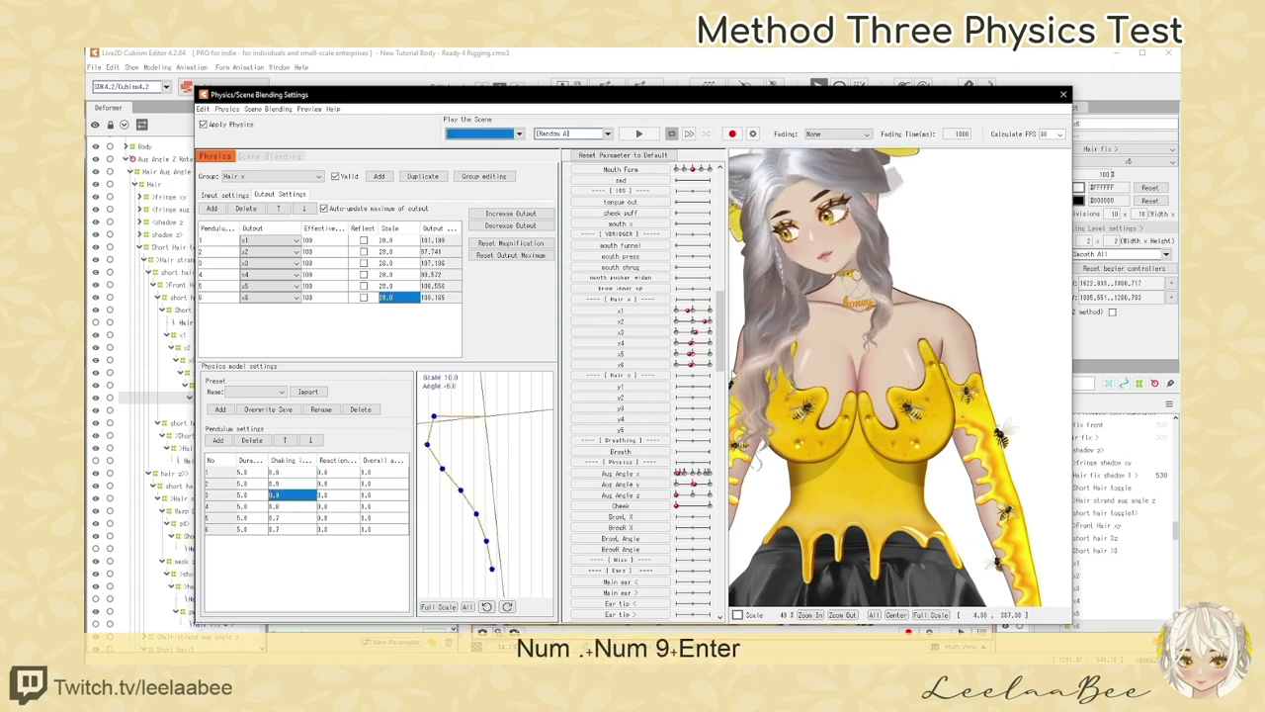
pyautogui.moveTo(733, 376); pyautogui.dragTo(828, 408)
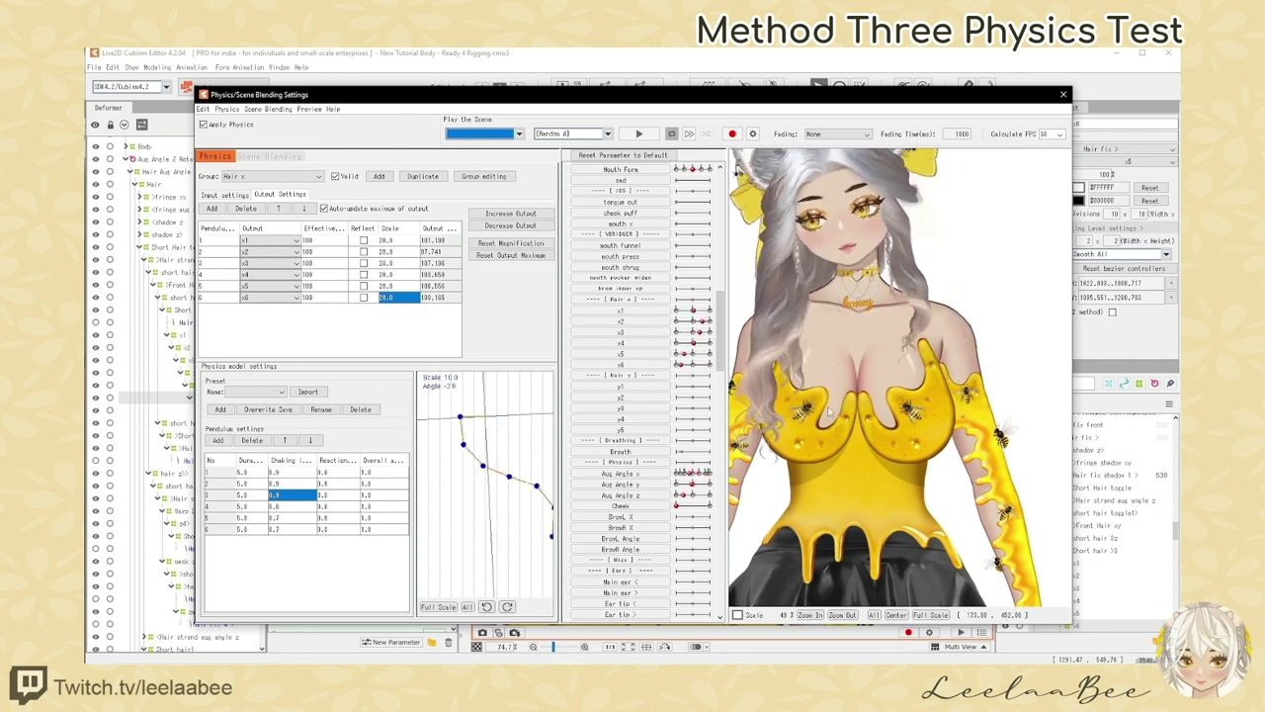
pyautogui.scroll(-2, 829, 411)
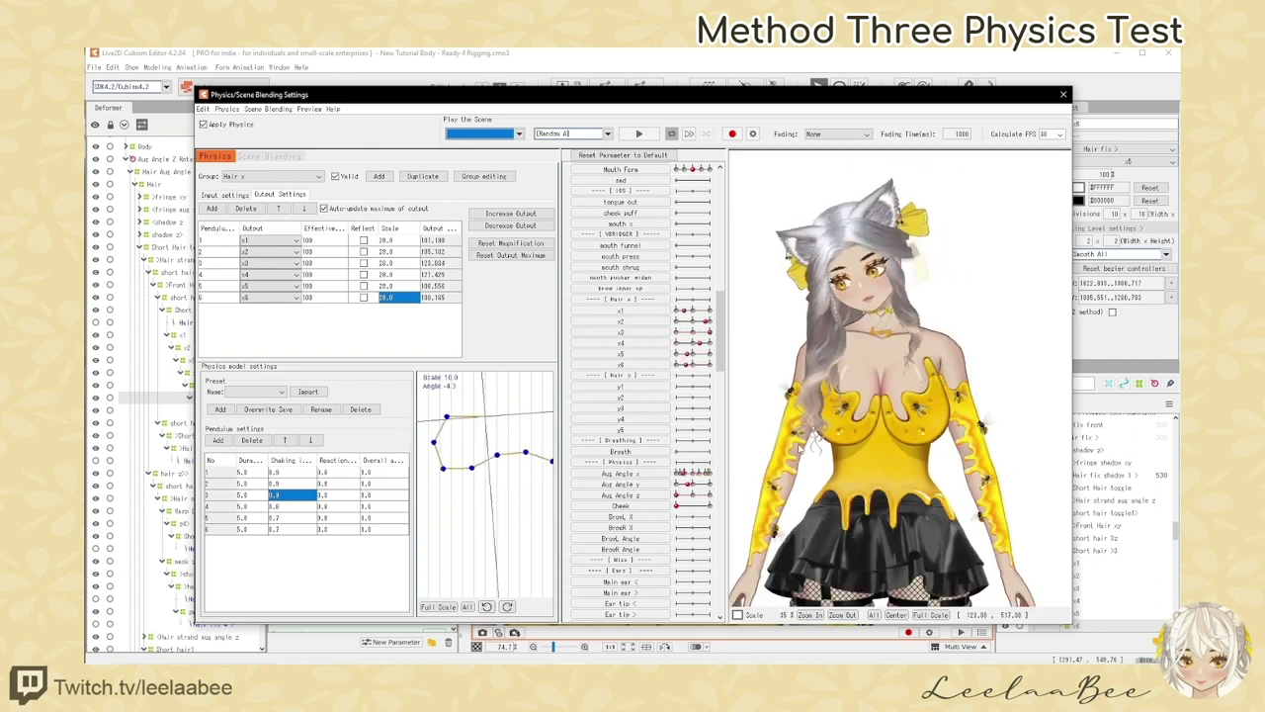
pyautogui.moveTo(801, 449); pyautogui.dragTo(883, 406)
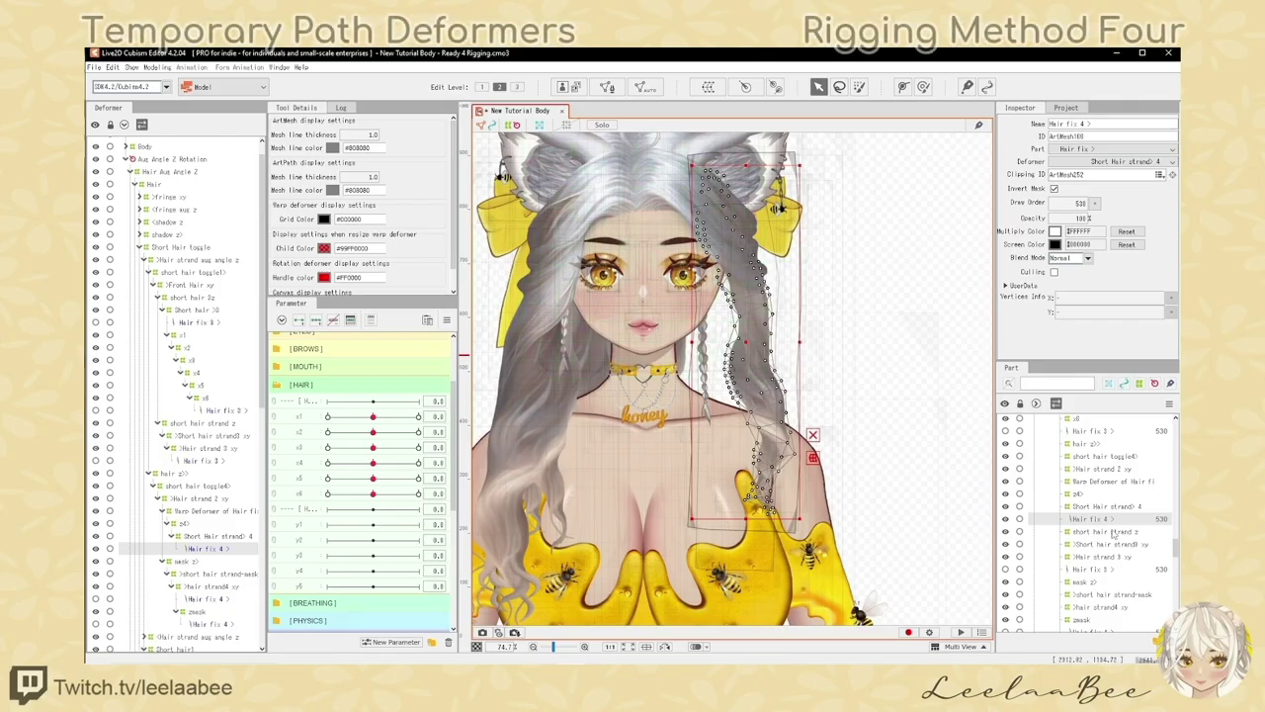
# Create a warp deformer named x1 as parent of the Hair fix 4 art mesh
pyautogui.click(1006, 432)
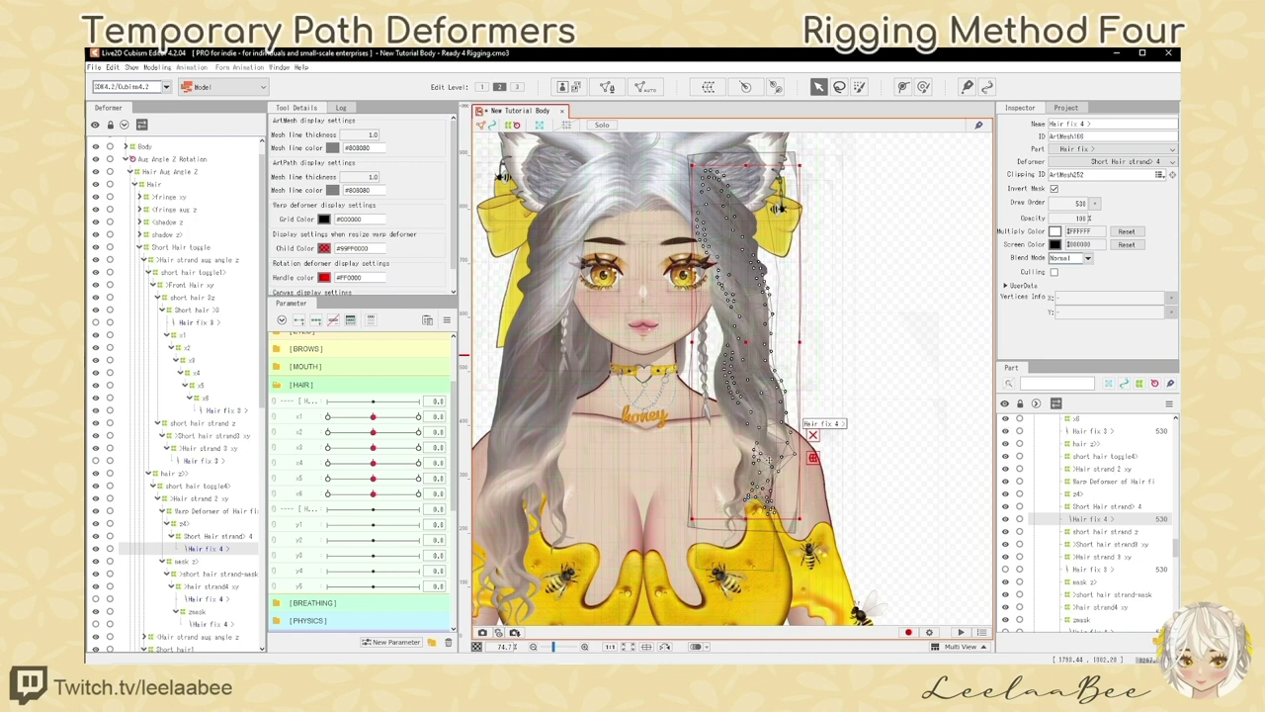
pyautogui.click(1007, 433)
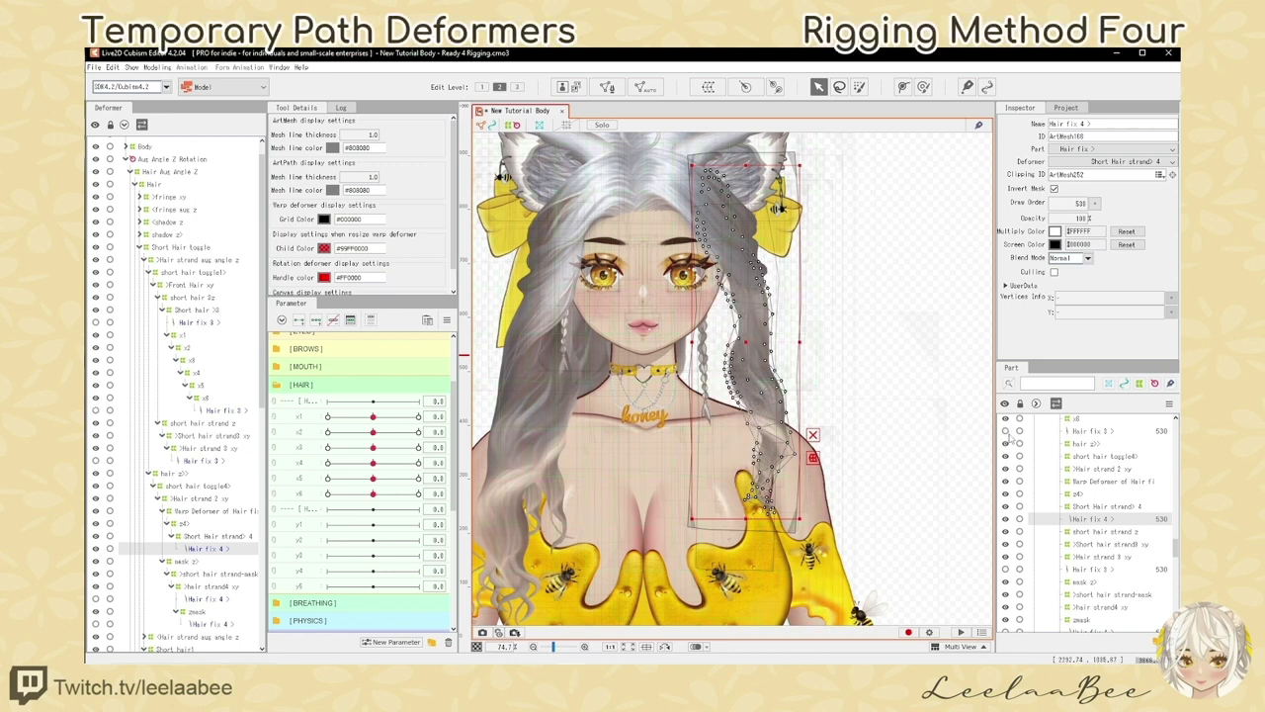
pyautogui.click(717, 90)
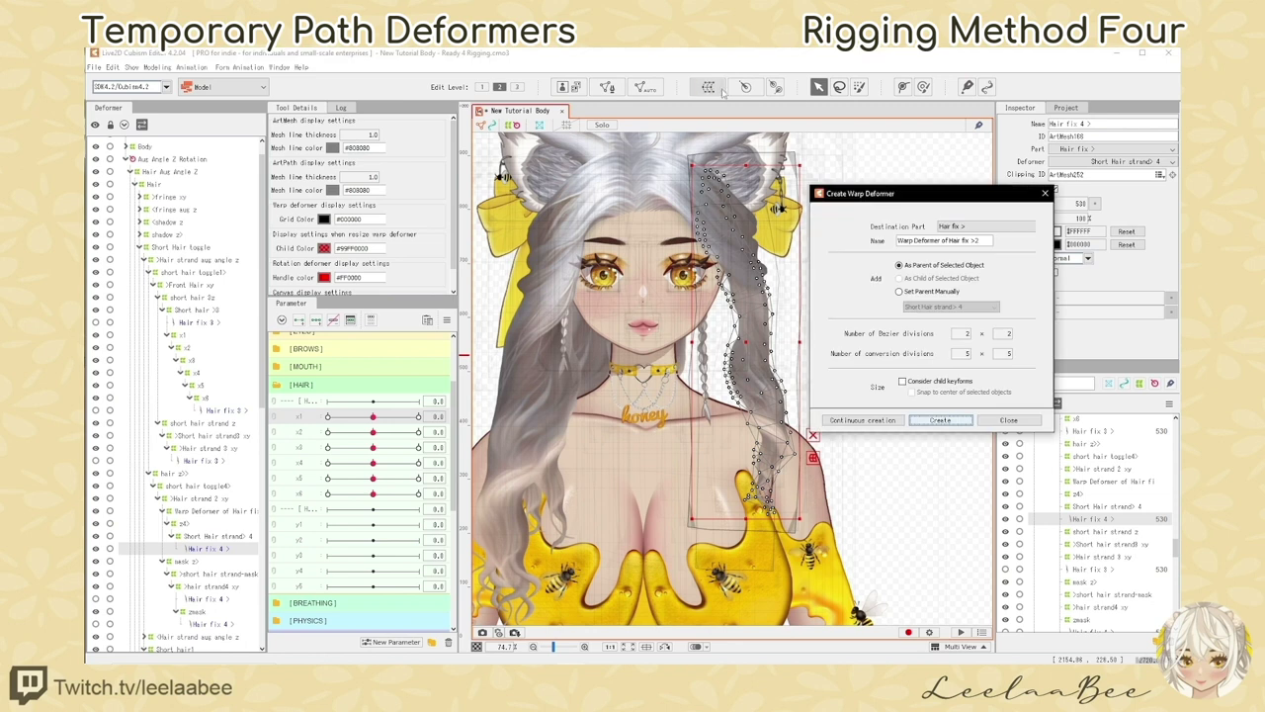
pyautogui.tripleClick(944, 240)
pyautogui.write('x1')
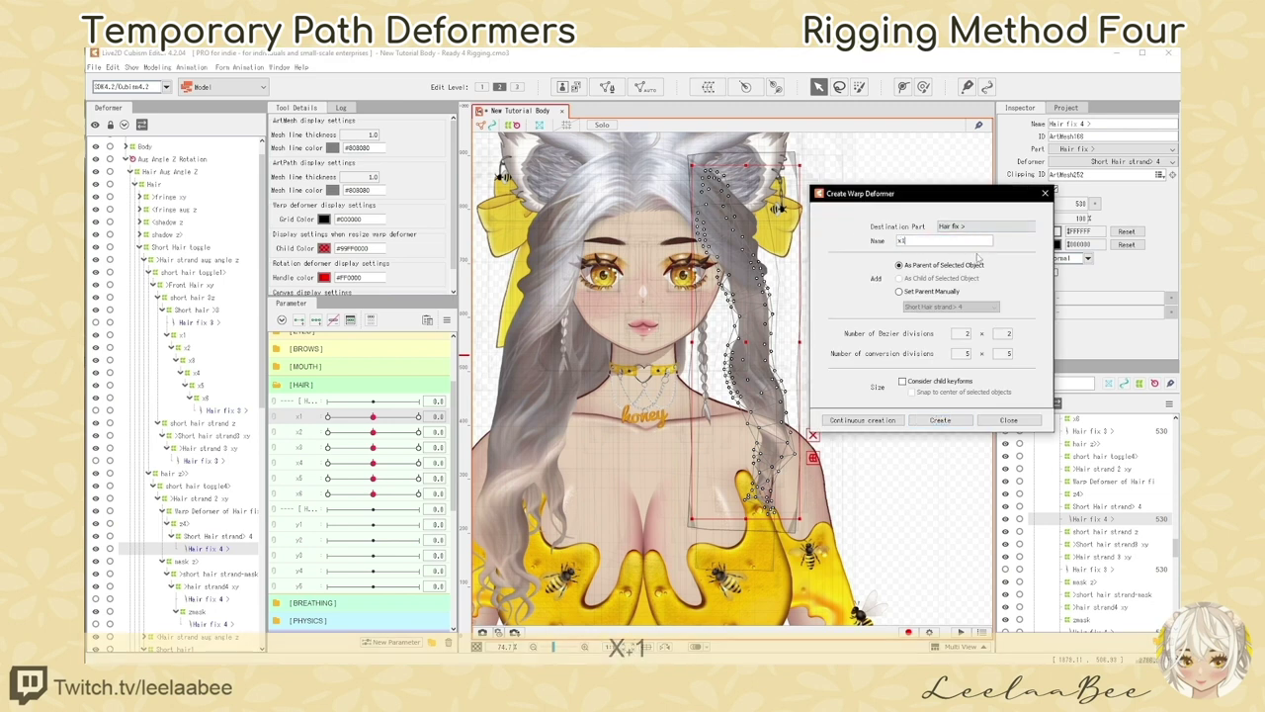
pyautogui.click(940, 421)
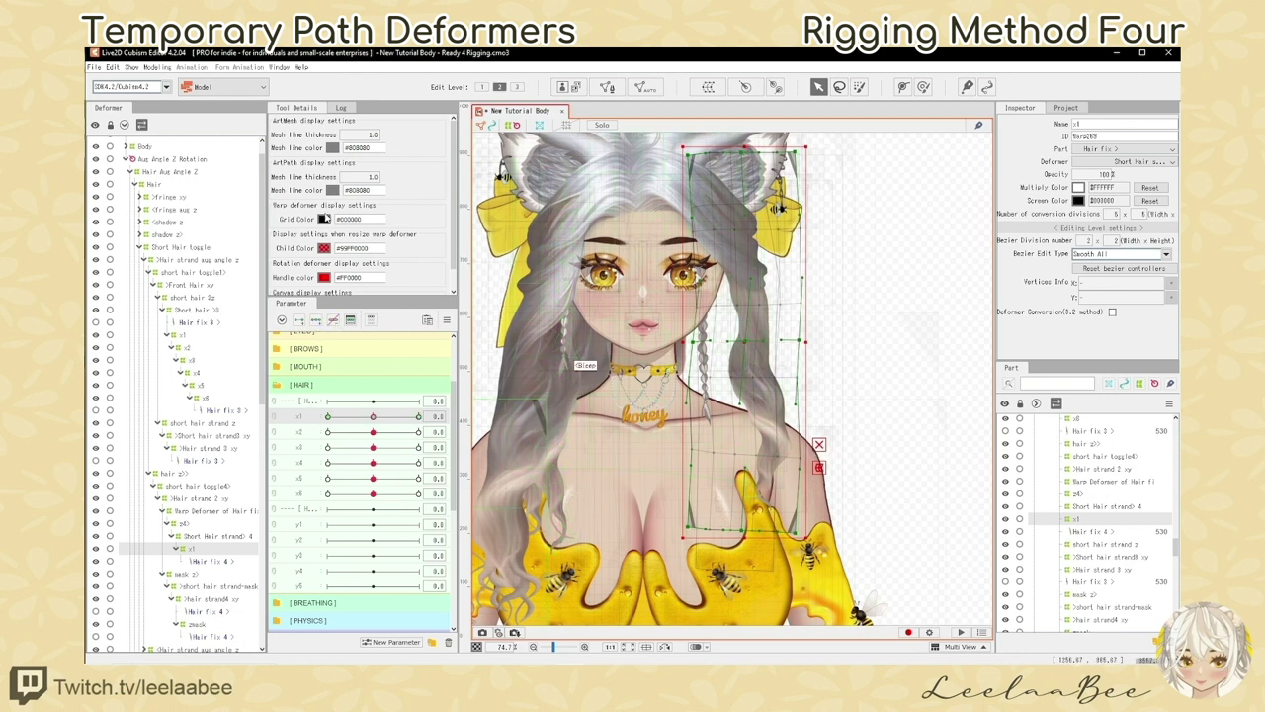
# Assign the keyboard shortcut Ctrl+NumPad-1 to the Temporary path deformation command
pyautogui.click(158, 67)
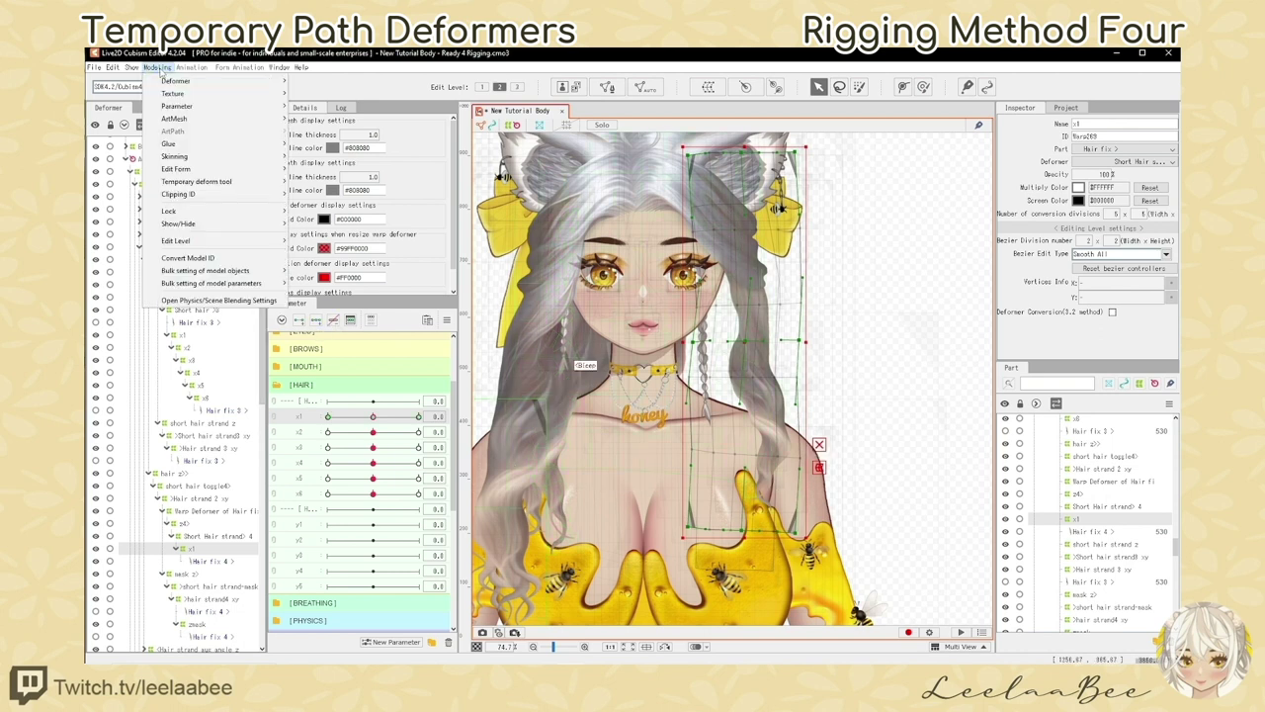
pyautogui.moveTo(204, 186)
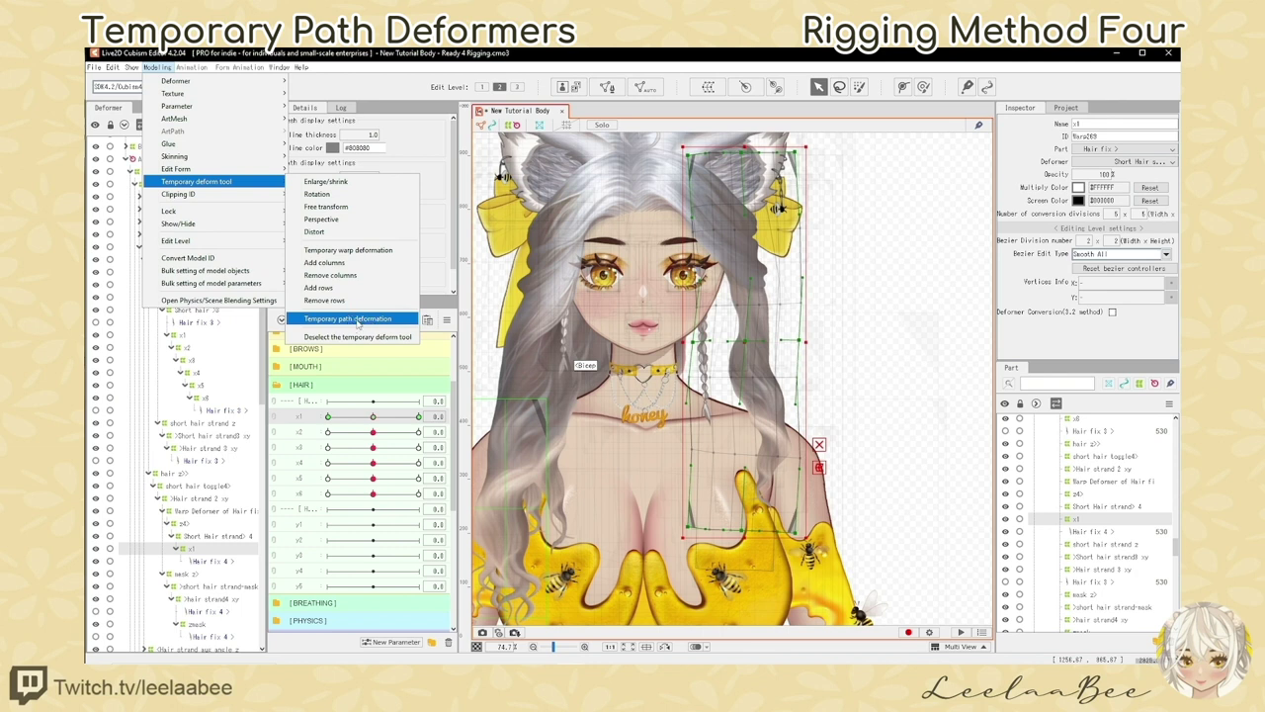
pyautogui.click(356, 319)
pyautogui.click(94, 68)
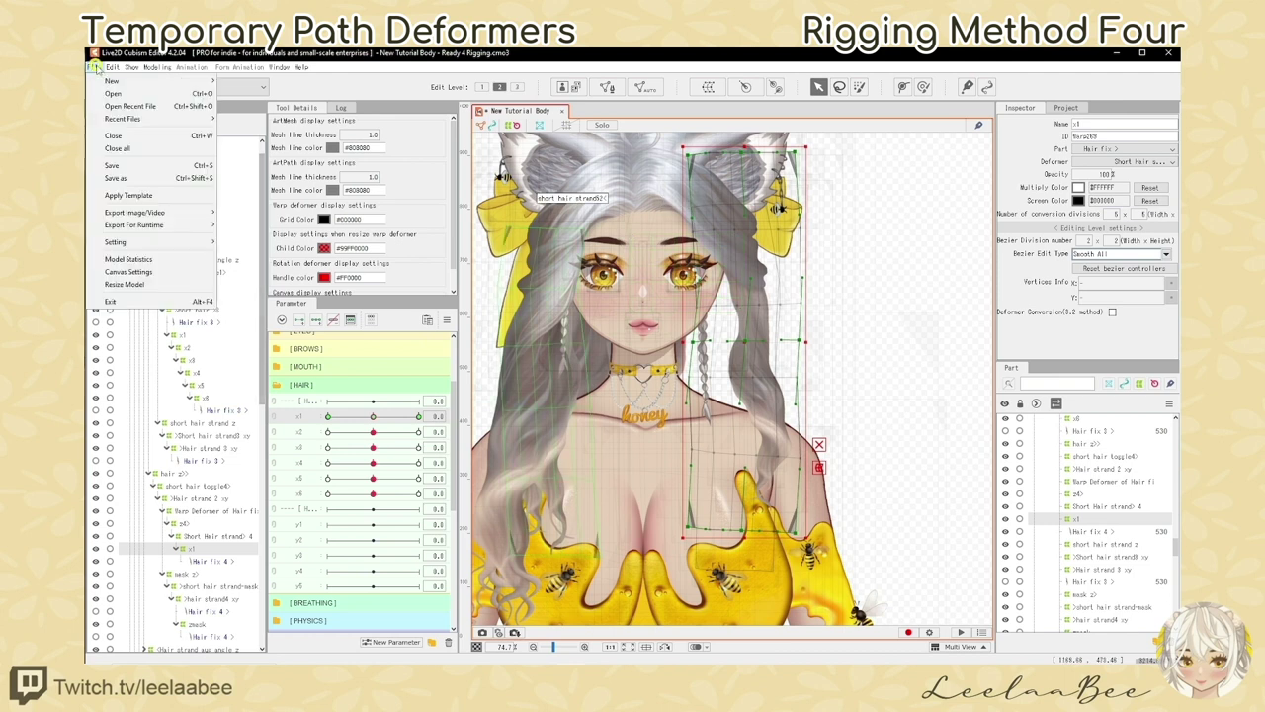
pyautogui.moveTo(138, 244)
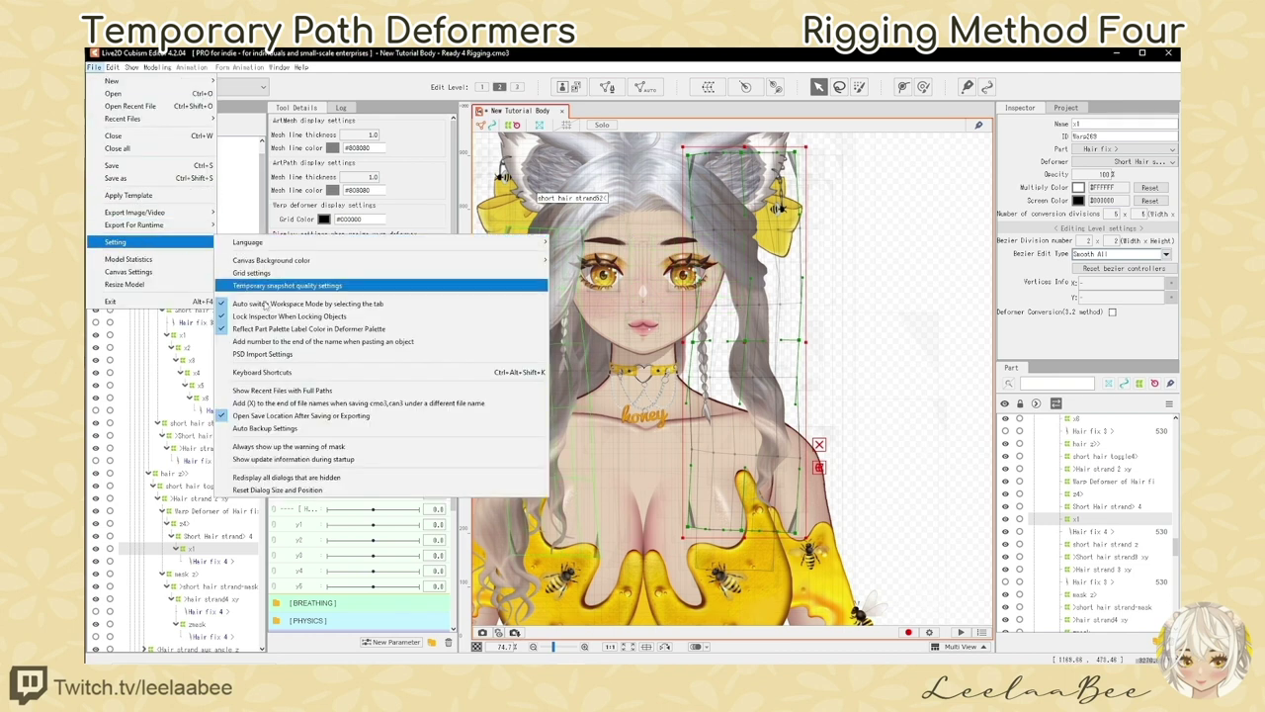
pyautogui.click(282, 372)
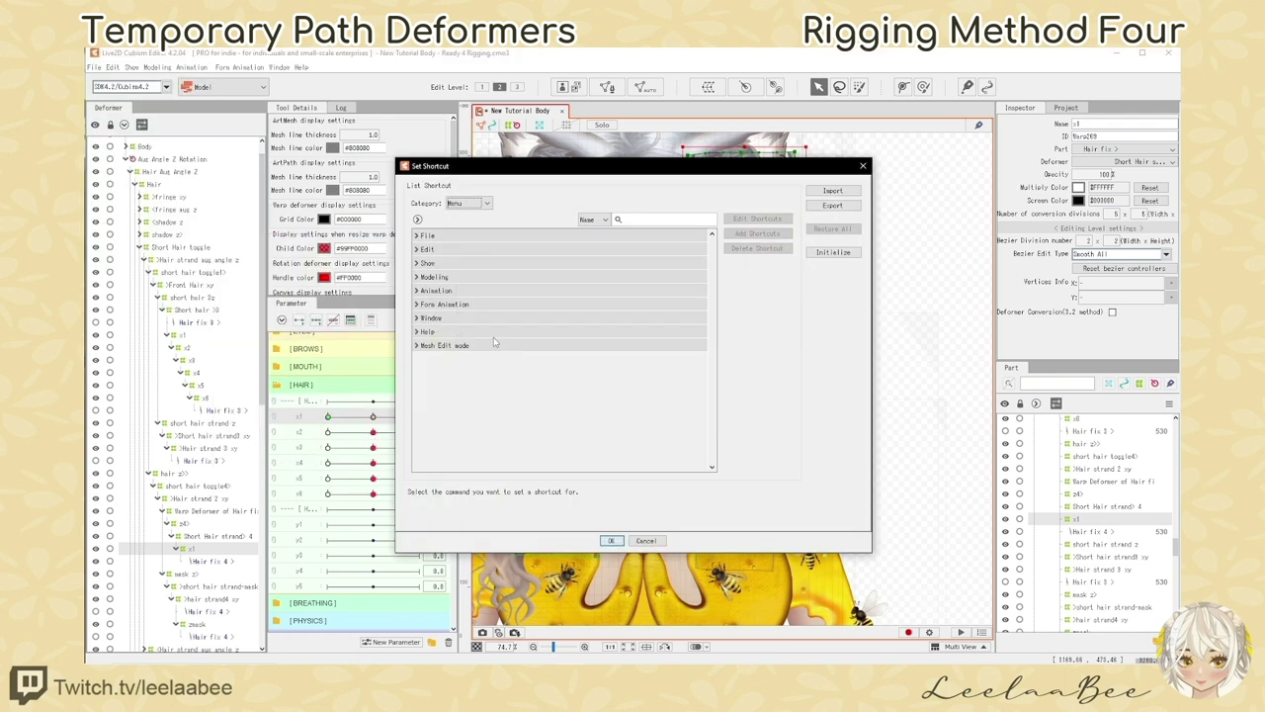
pyautogui.click(419, 278)
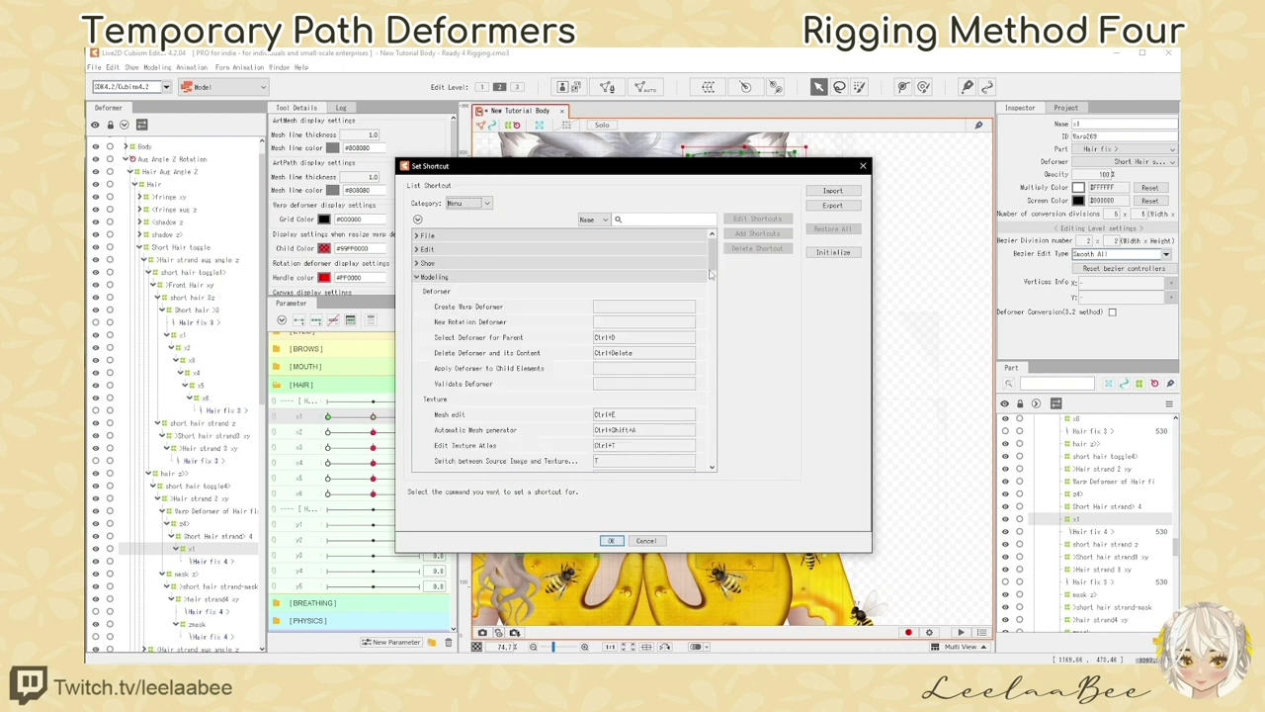
pyautogui.scroll(-10, 610, 377)
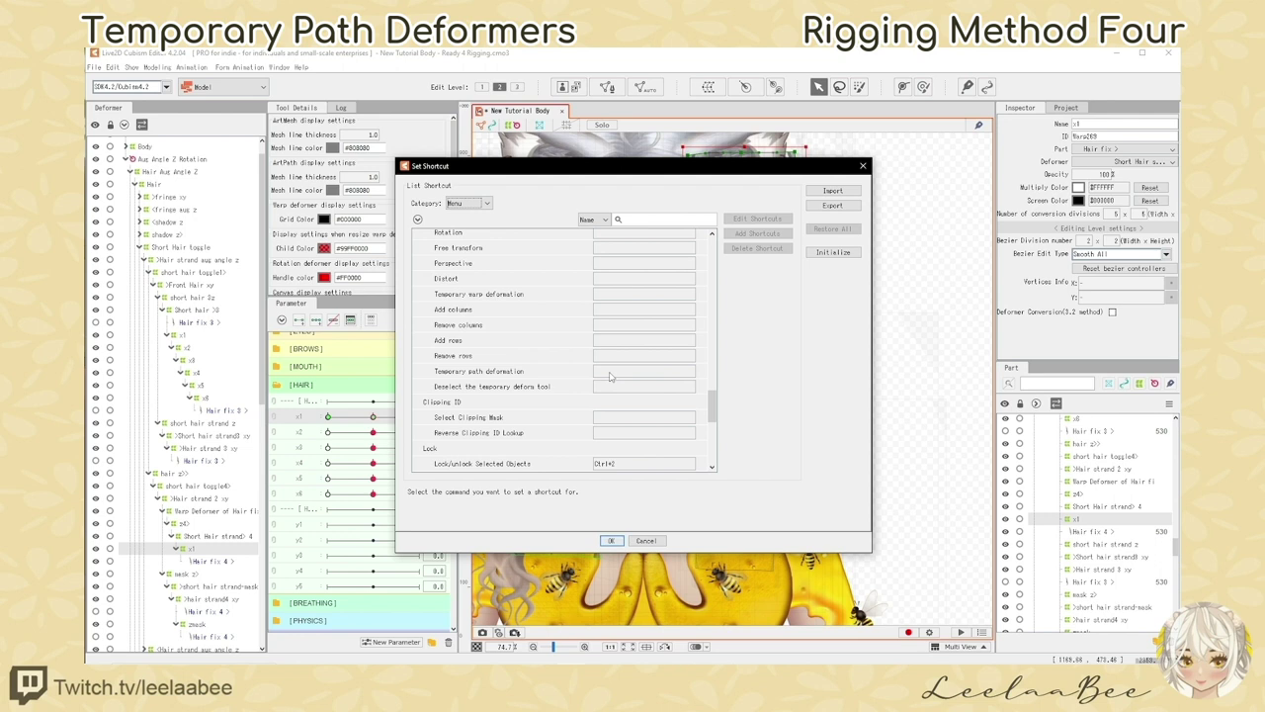
pyautogui.doubleClick(602, 373)
pyautogui.press('ctrl+KP_1')
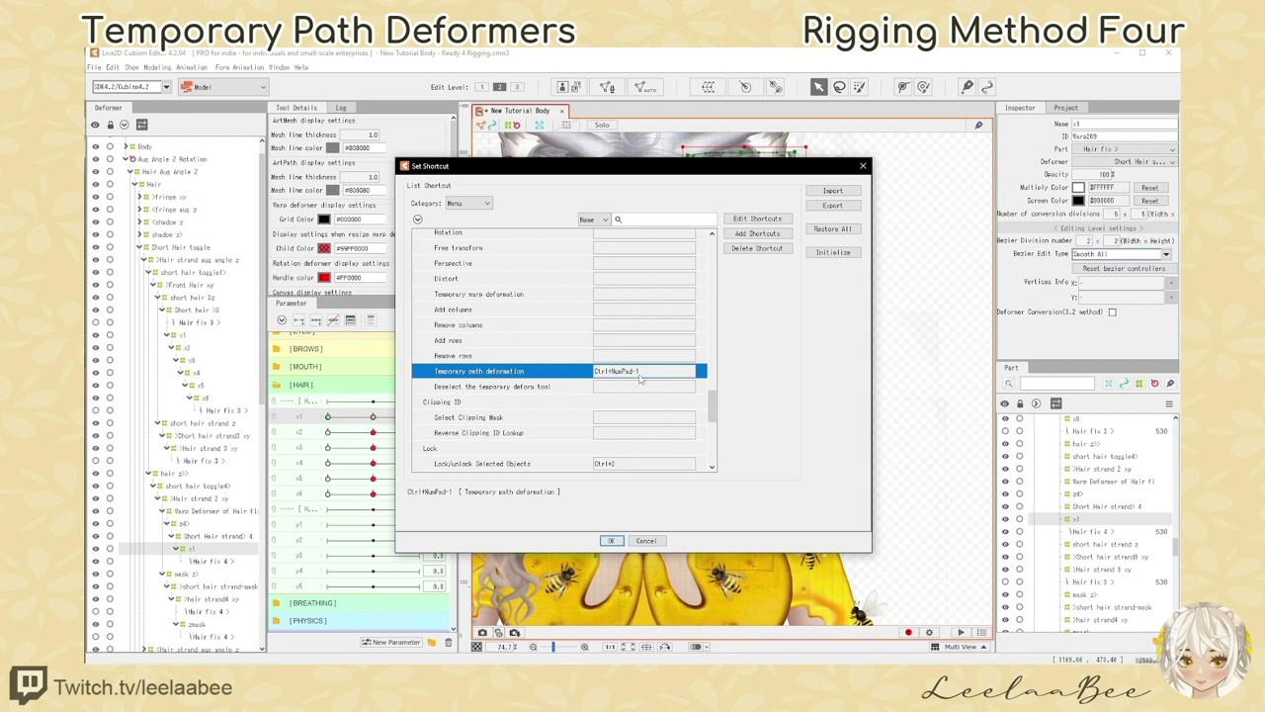
pyautogui.click(612, 541)
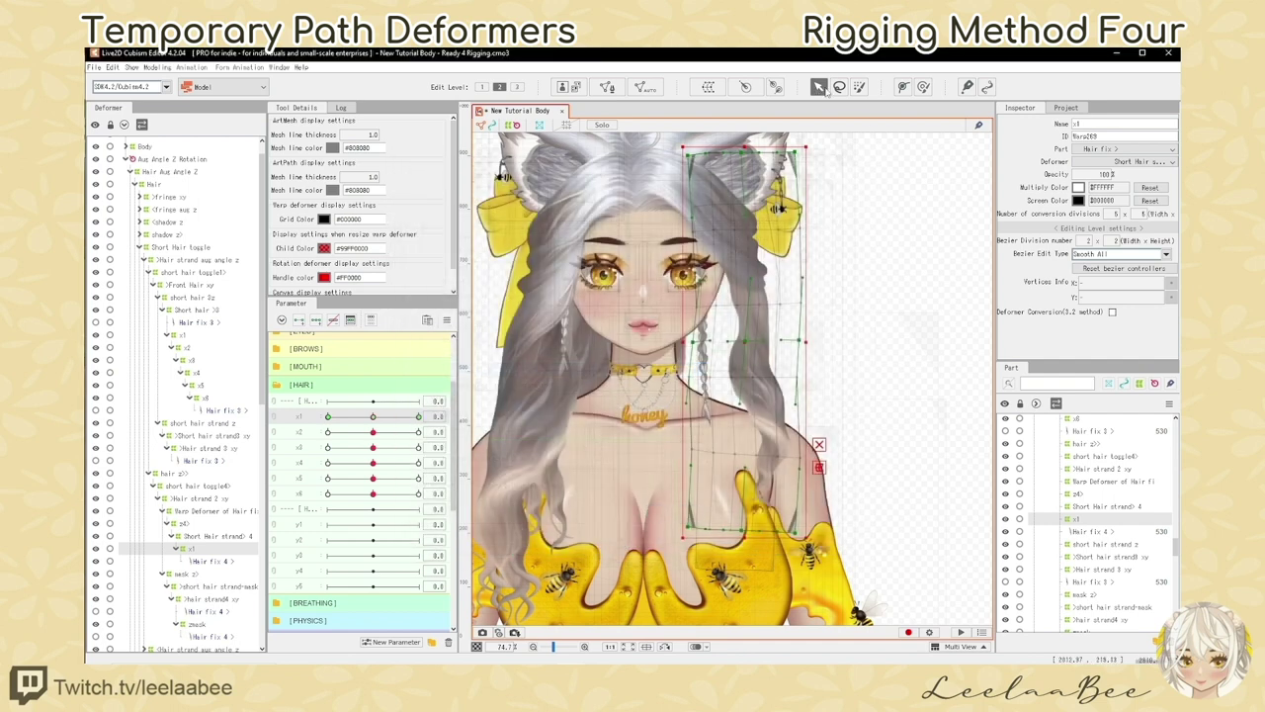
# Start a temporary path deformation on x1, lay a three-point path along the strand and bend its tip outward
pyautogui.press('ctrl+KP_1')
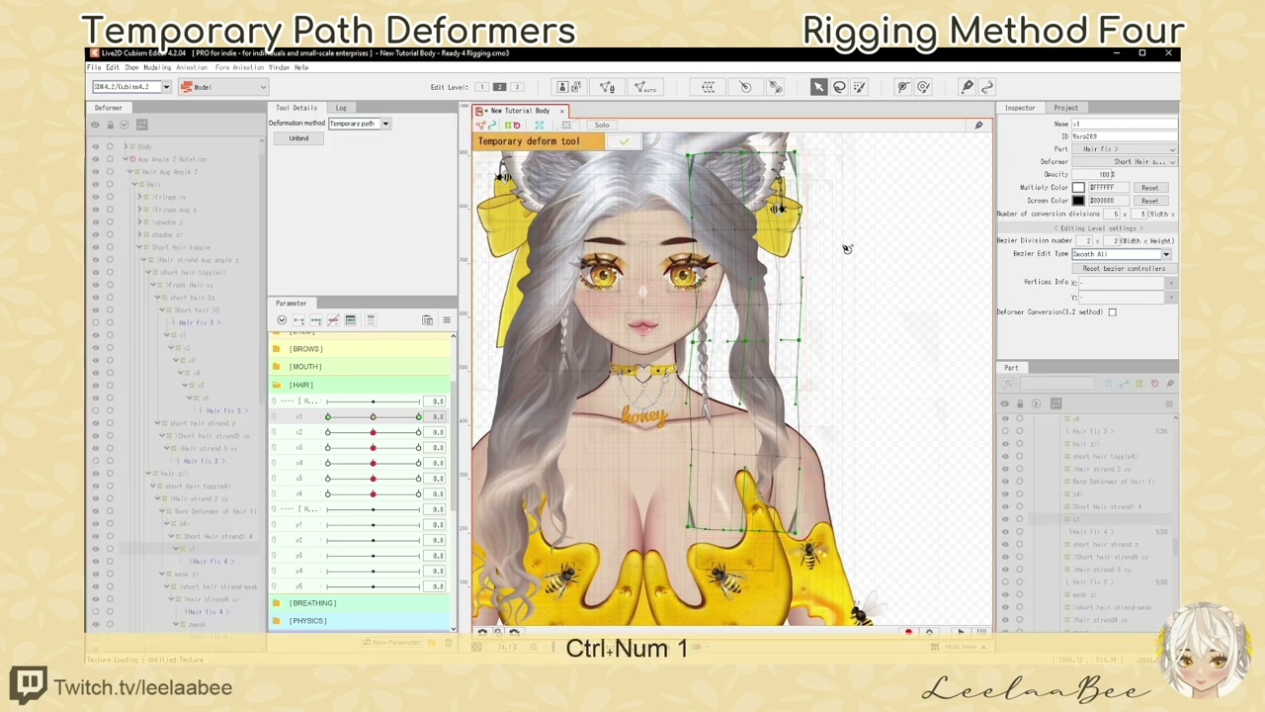
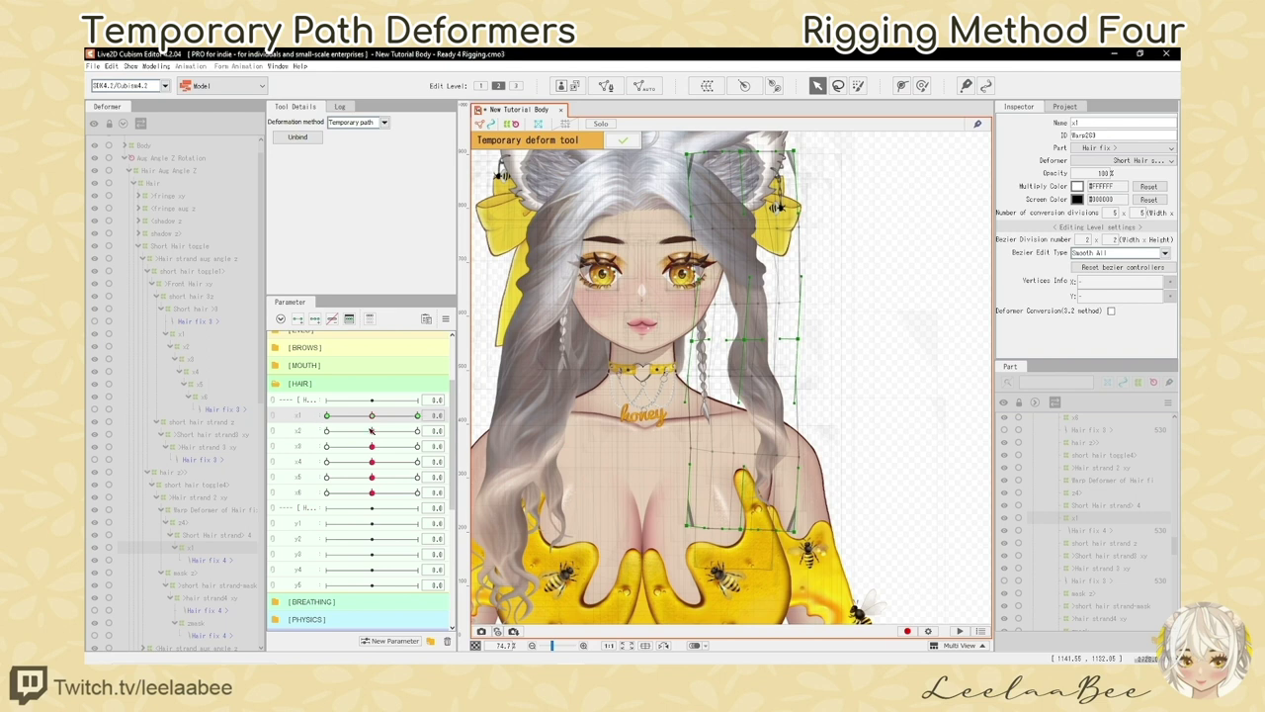
pyautogui.click(694, 143)
pyautogui.click(749, 298)
pyautogui.click(760, 526)
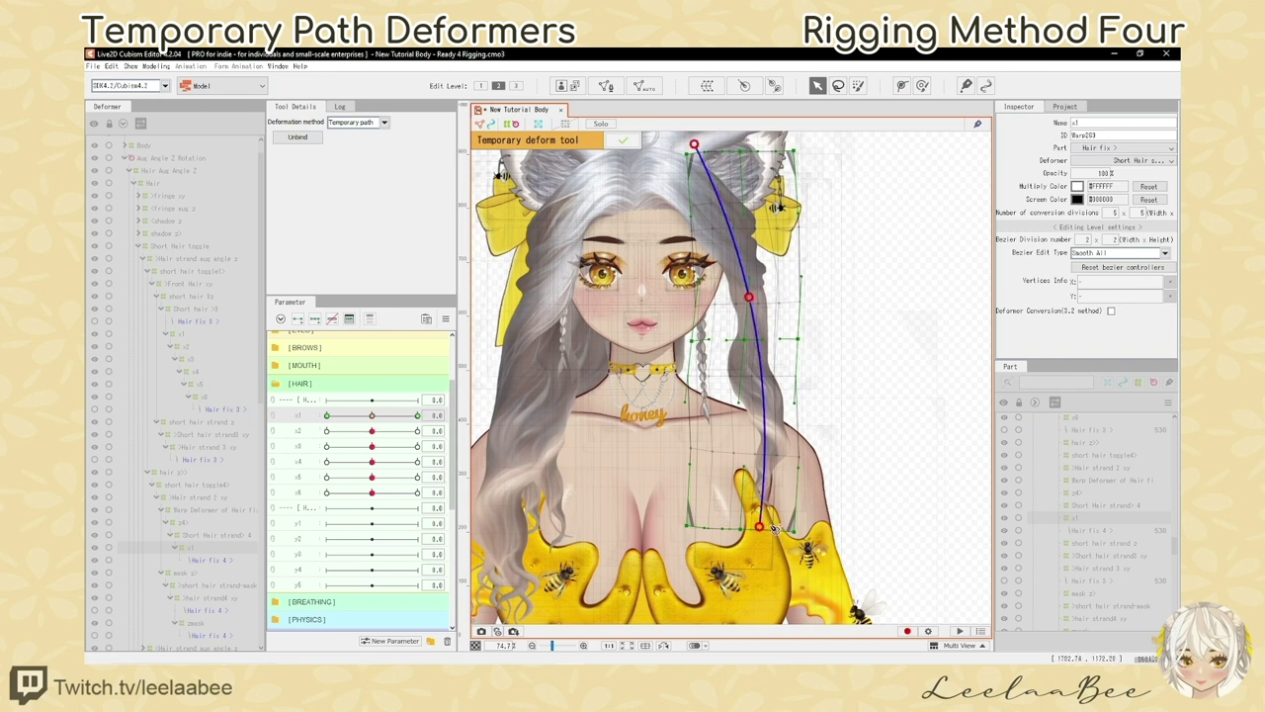
pyautogui.moveTo(768, 533); pyautogui.dragTo(880, 535)
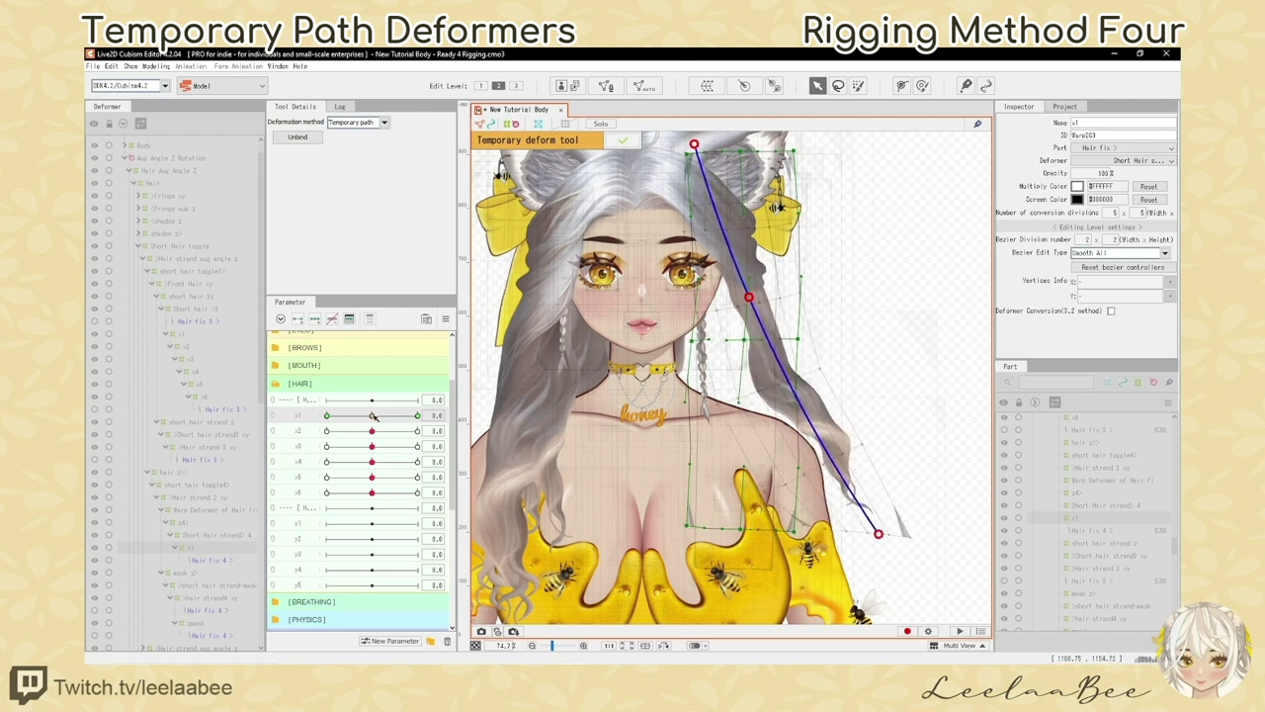
# Move the x1 parameter to its maximum key and bend the strand's tip outward with a new three-point temporary path
pyautogui.moveTo(373, 416); pyautogui.dragTo(417, 417)
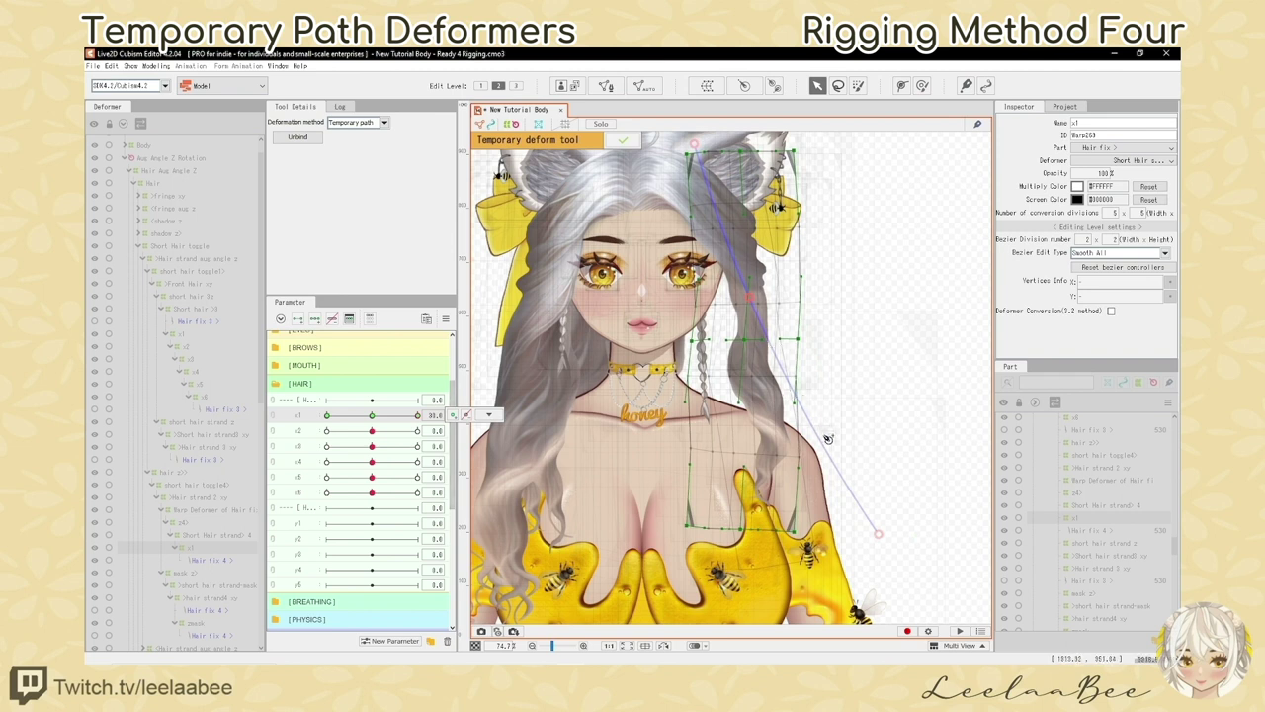
pyautogui.click(698, 147)
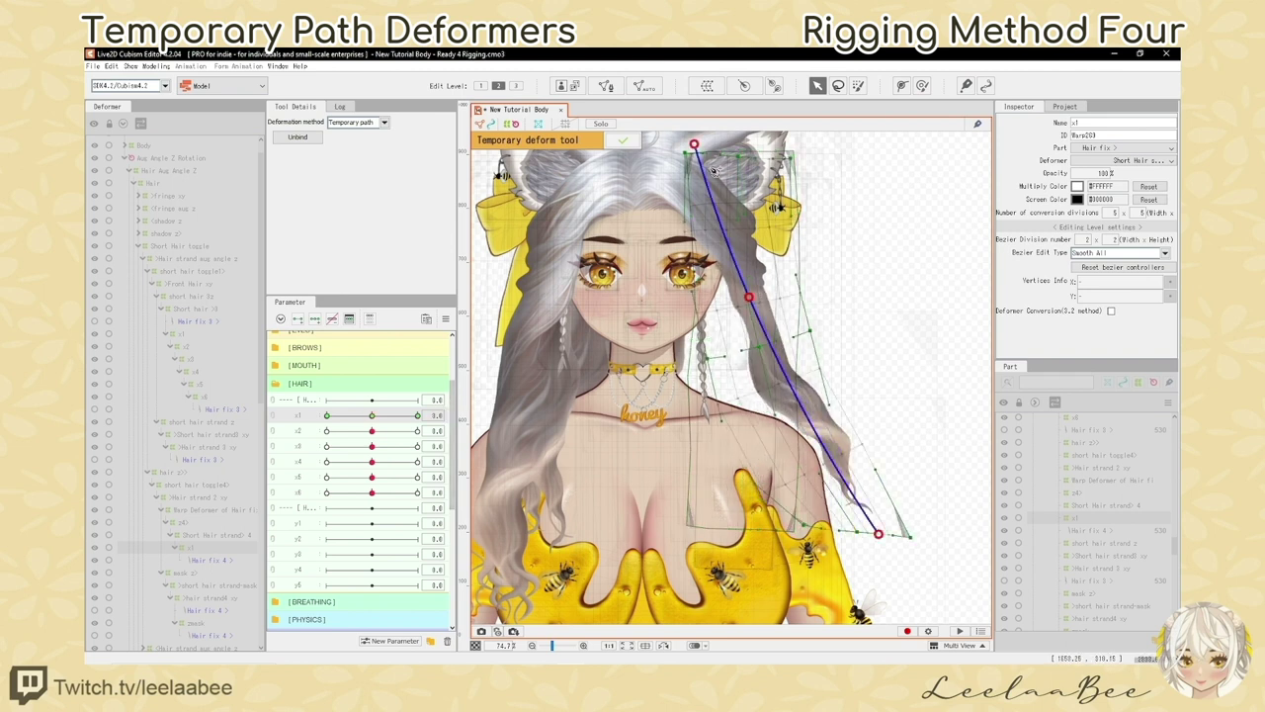
pyautogui.click(417, 416)
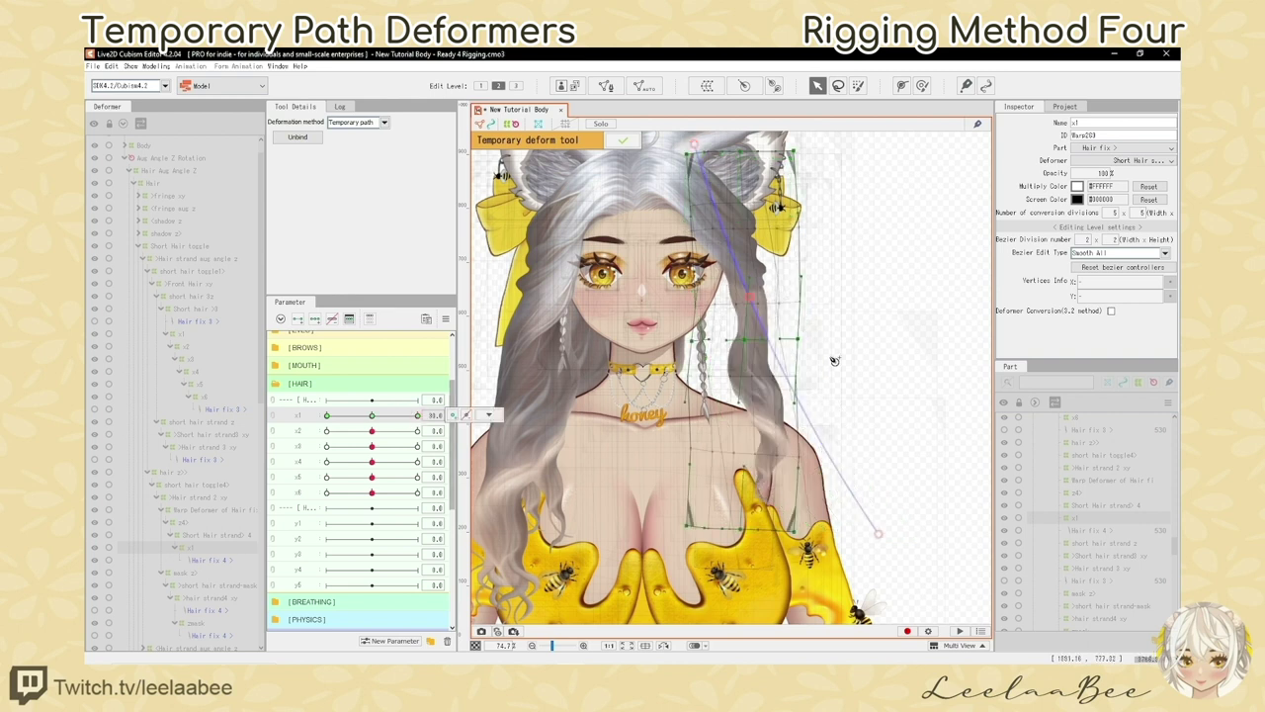
pyautogui.hotkey('ctrl', '1')
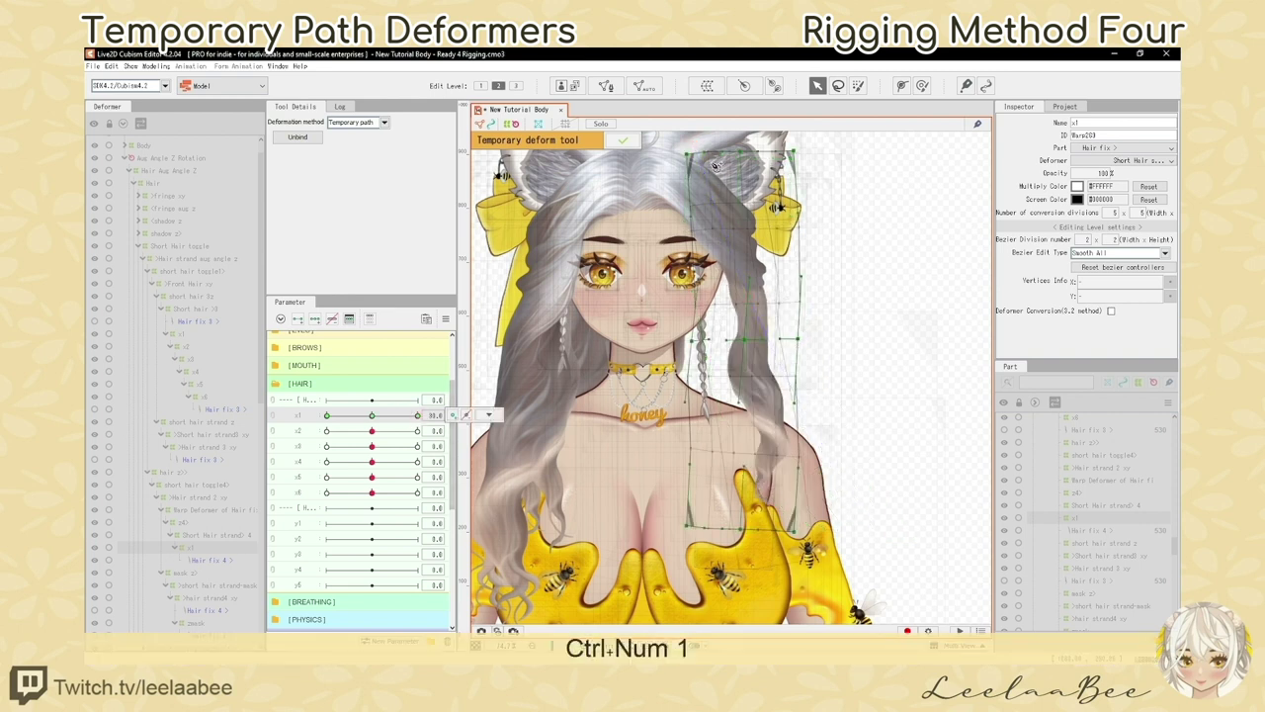
pyautogui.click(749, 296)
pyautogui.click(766, 534)
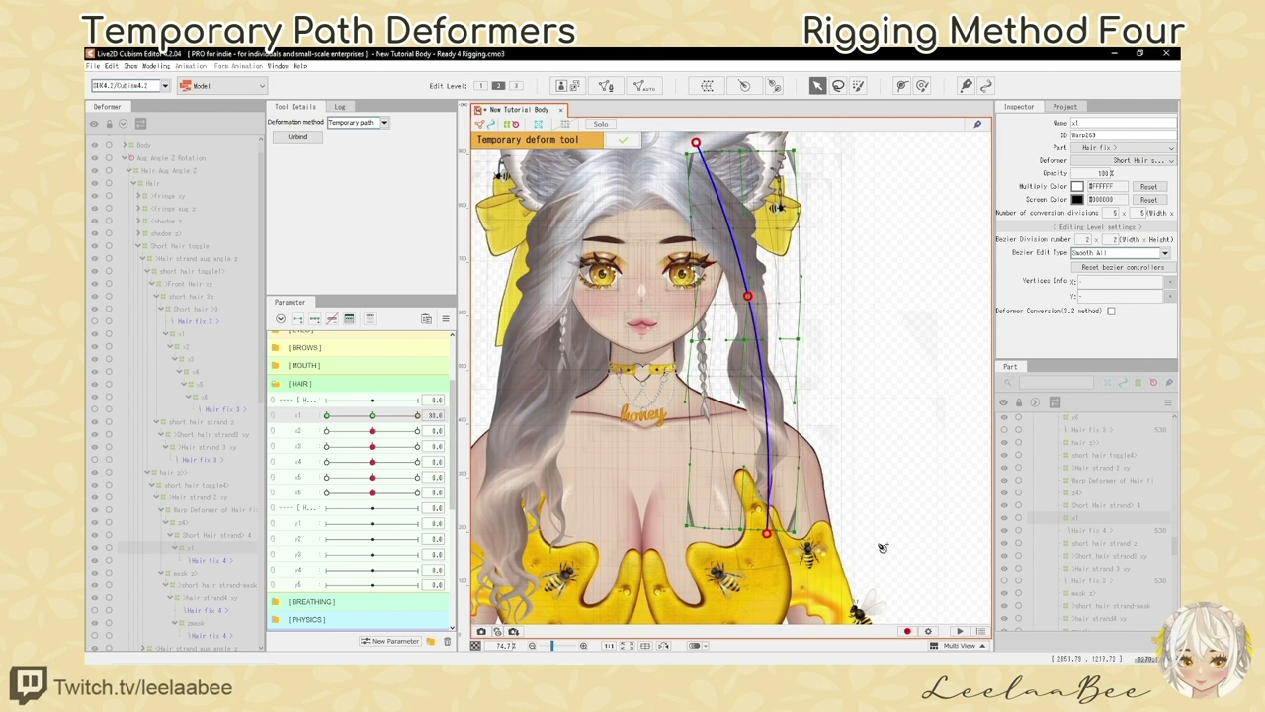
pyautogui.moveTo(768, 534); pyautogui.dragTo(873, 525)
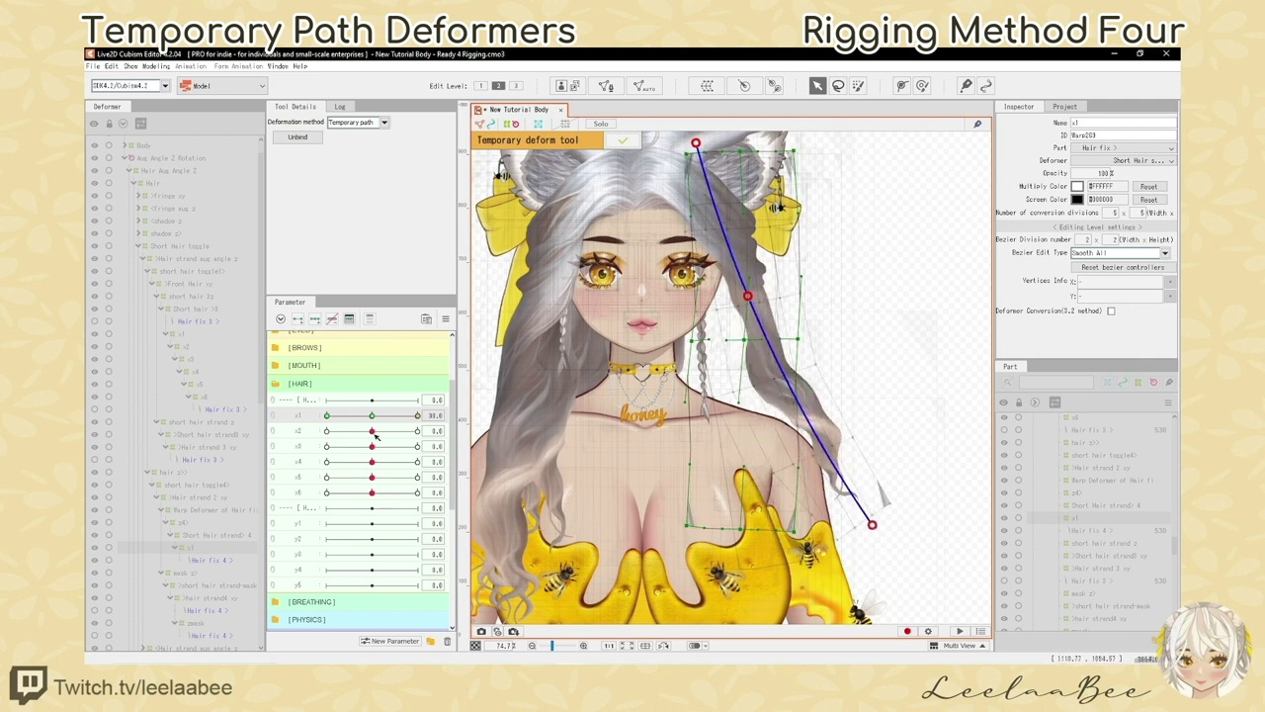
# Return the x1 parameter to 0 and undo the temporary path deformations of the strand
pyautogui.click(373, 416)
pyautogui.hotkey('ctrl', 'z')
pyautogui.hotkey('ctrl', 'z')
pyautogui.hotkey('ctrl', 'z')
# Set x1 to its maximum key and bend the strand's tip outward with a three-point temporary path from root to tip
pyautogui.moveTo(373, 416); pyautogui.dragTo(417, 416)
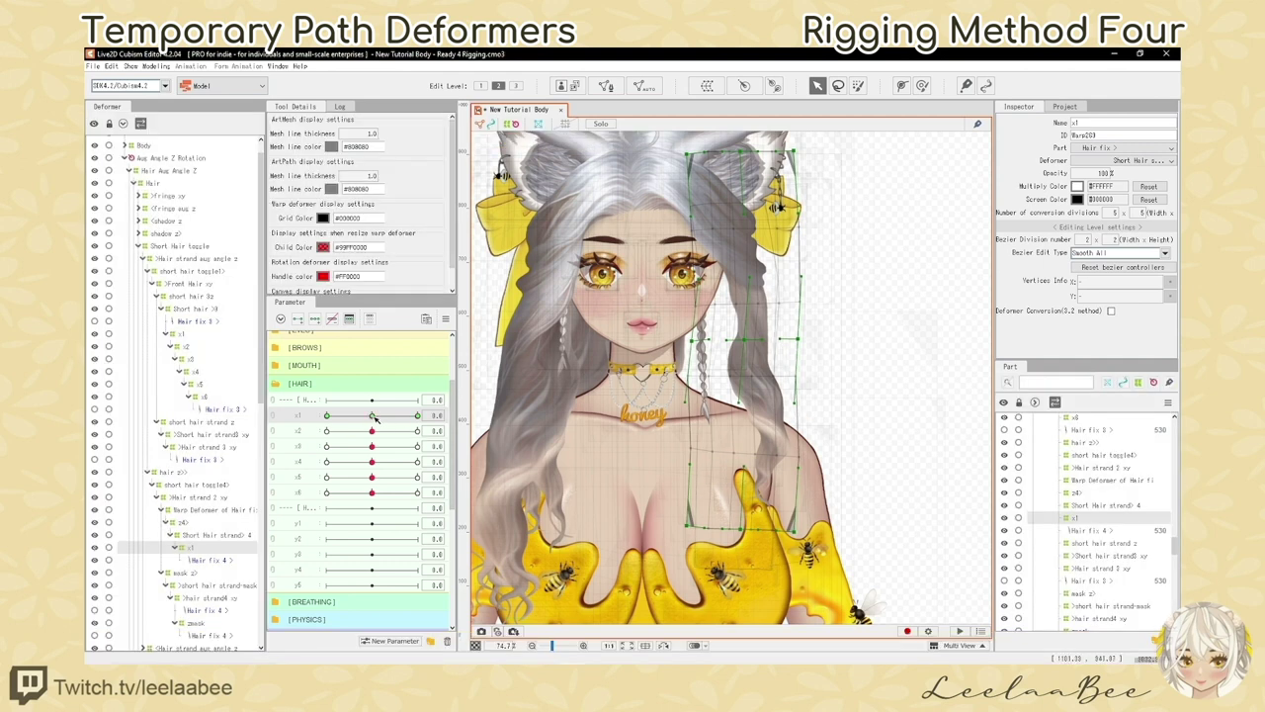
pyautogui.moveTo(373, 416); pyautogui.dragTo(419, 417)
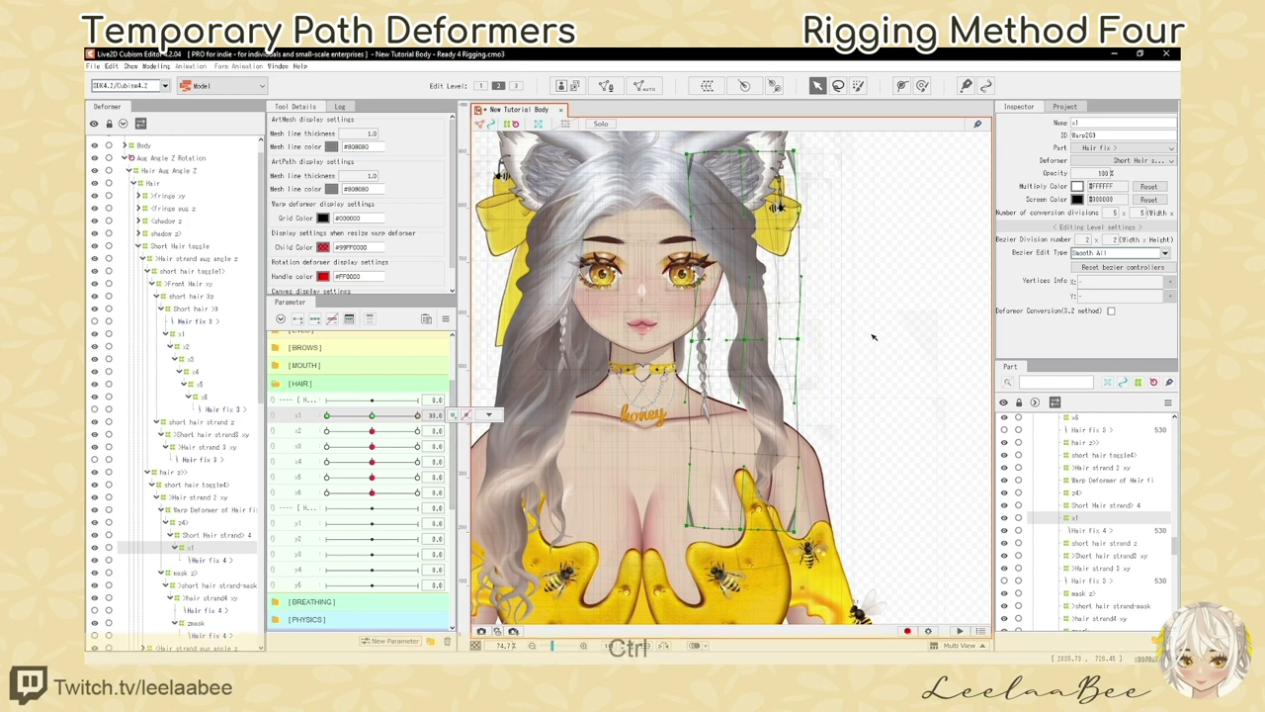
pyautogui.press('ctrl+KP_1')
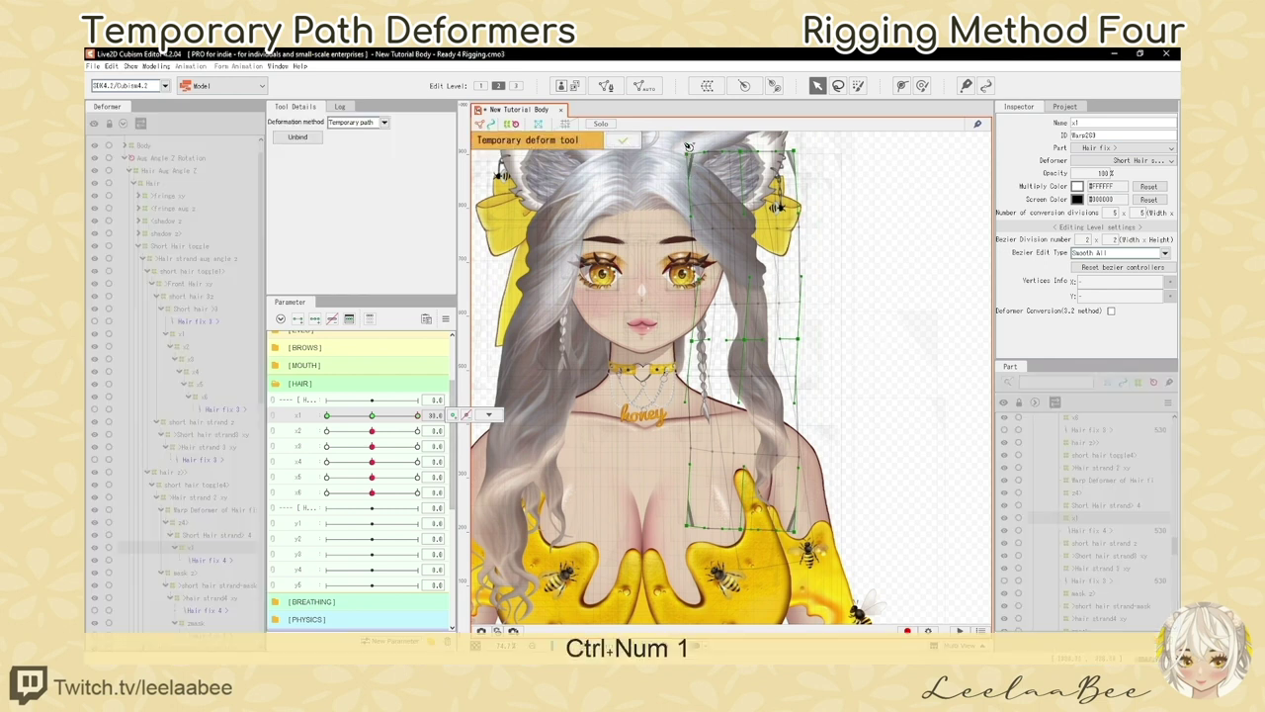
pyautogui.click(689, 144)
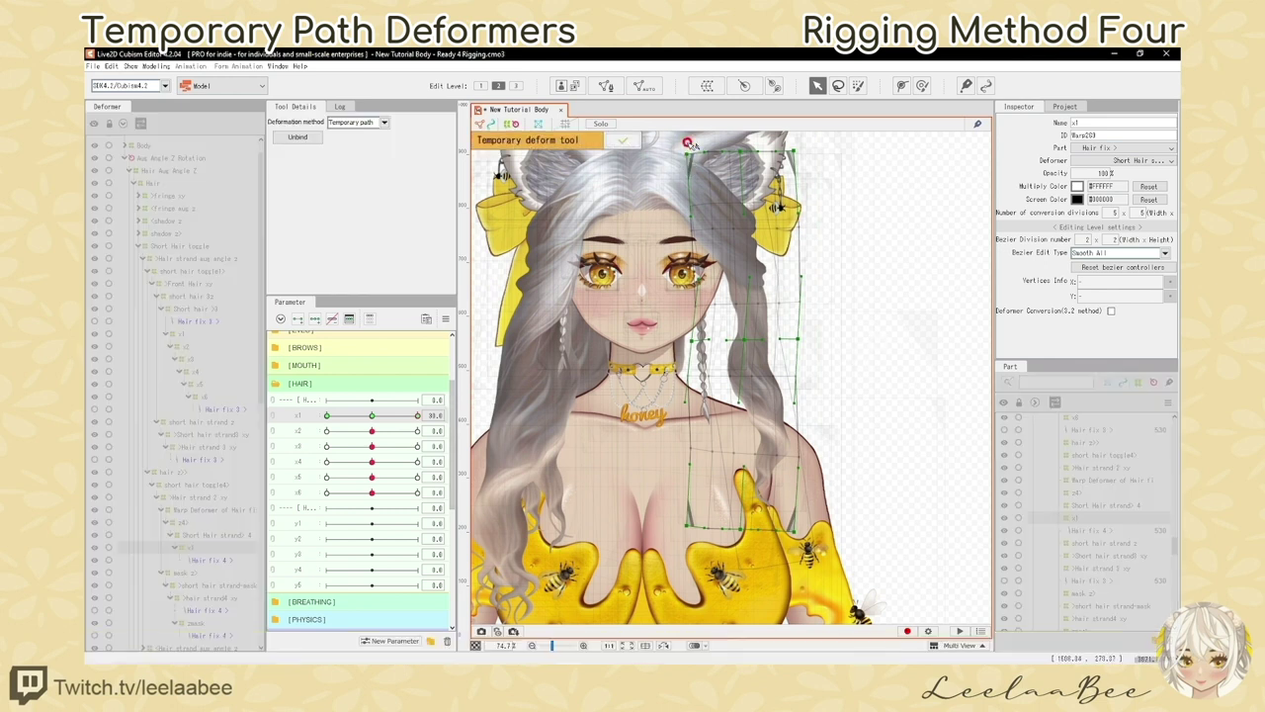
pyautogui.click(749, 293)
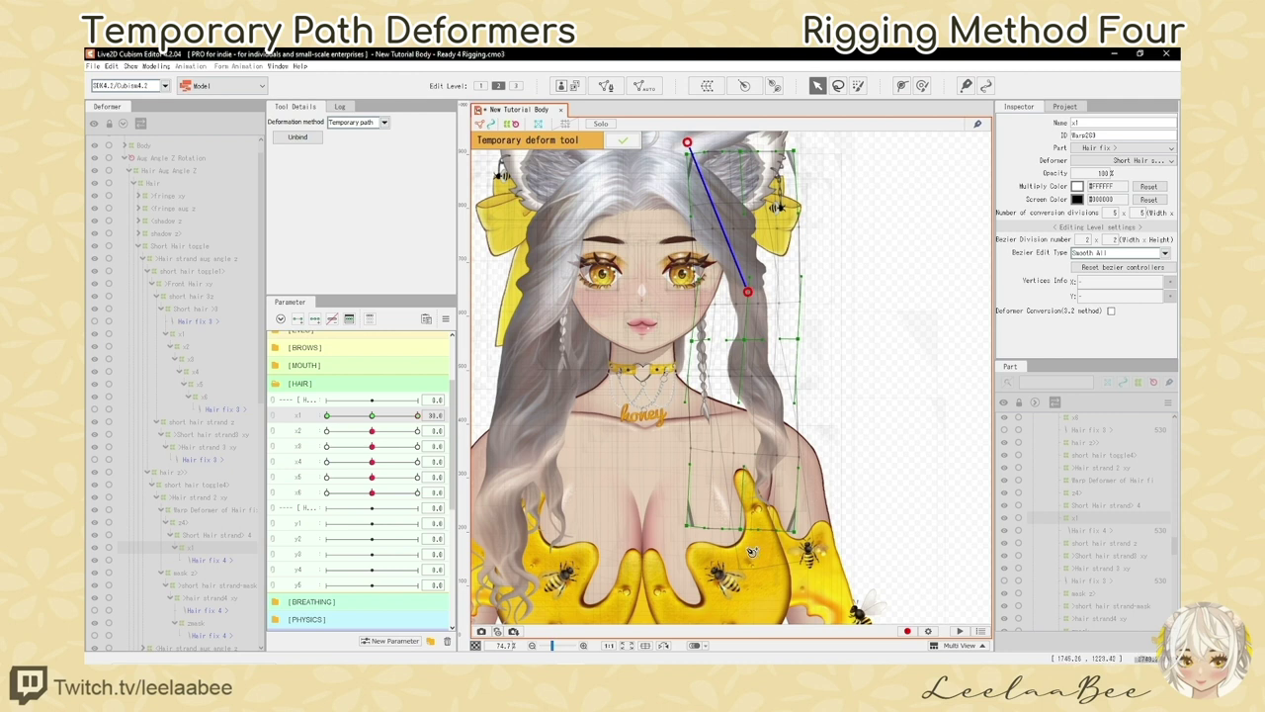
pyautogui.click(748, 548)
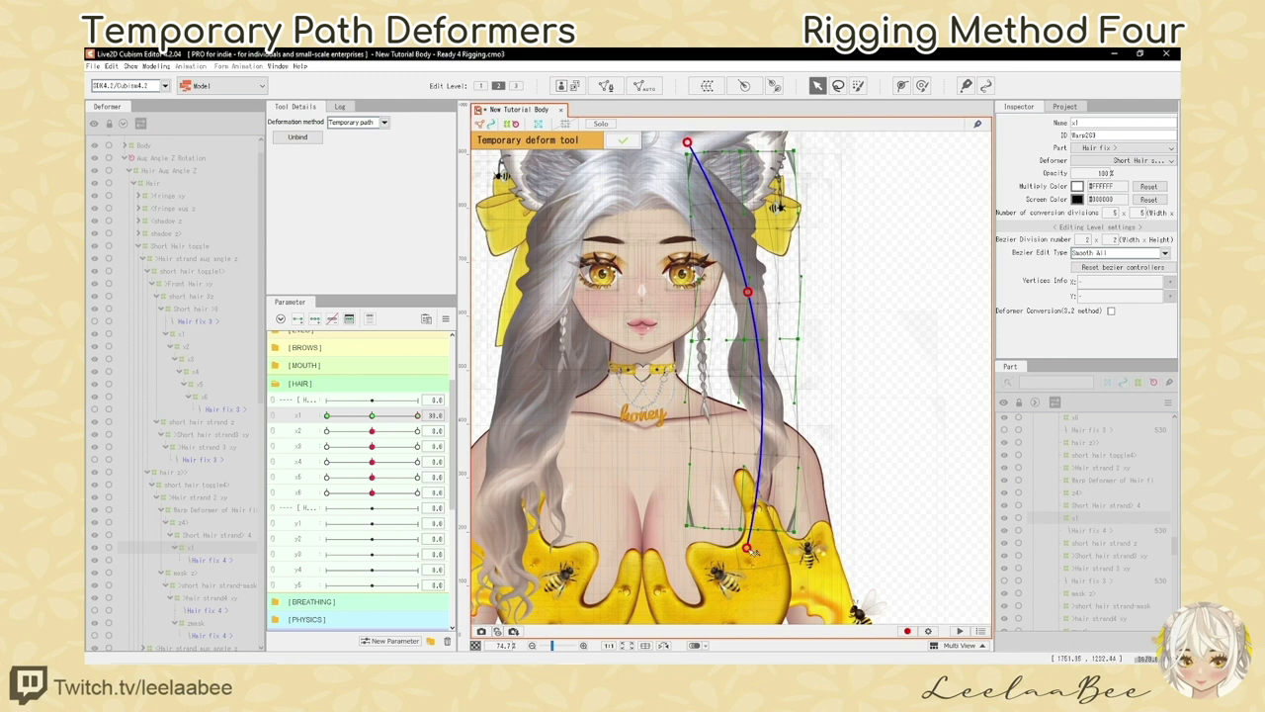
pyautogui.moveTo(750, 551); pyautogui.dragTo(760, 549)
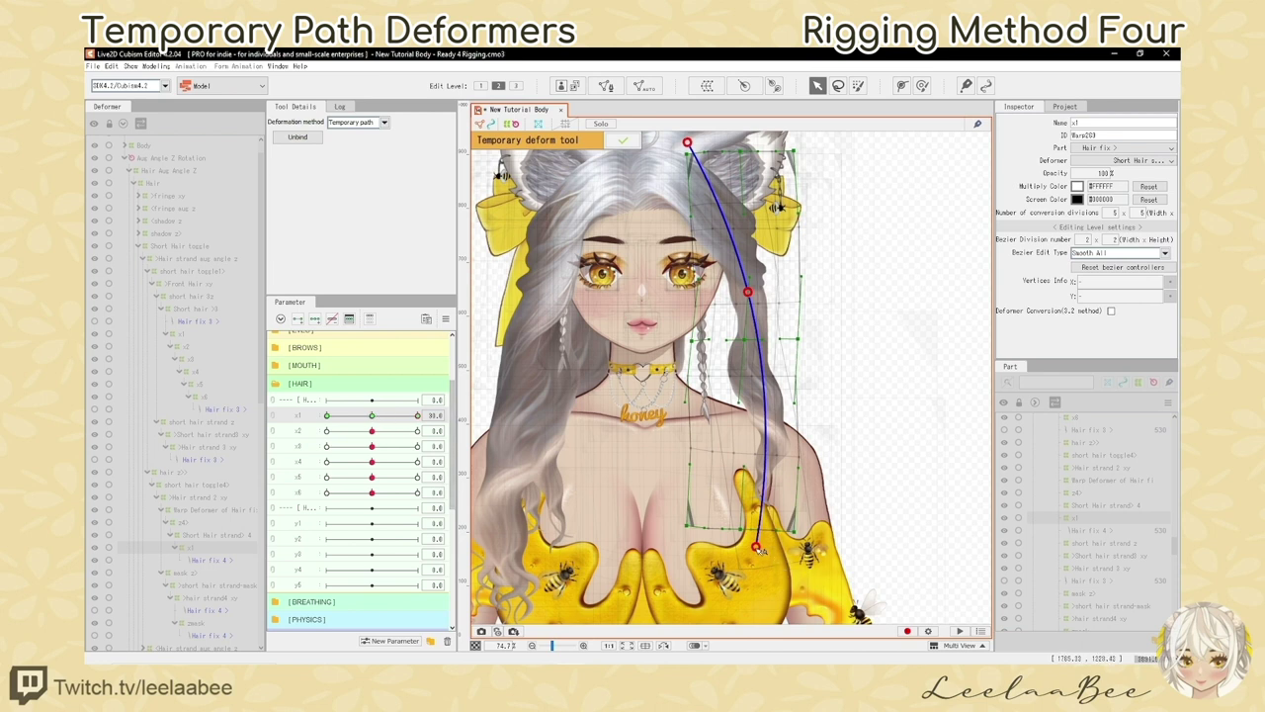
pyautogui.moveTo(759, 551); pyautogui.dragTo(840, 547)
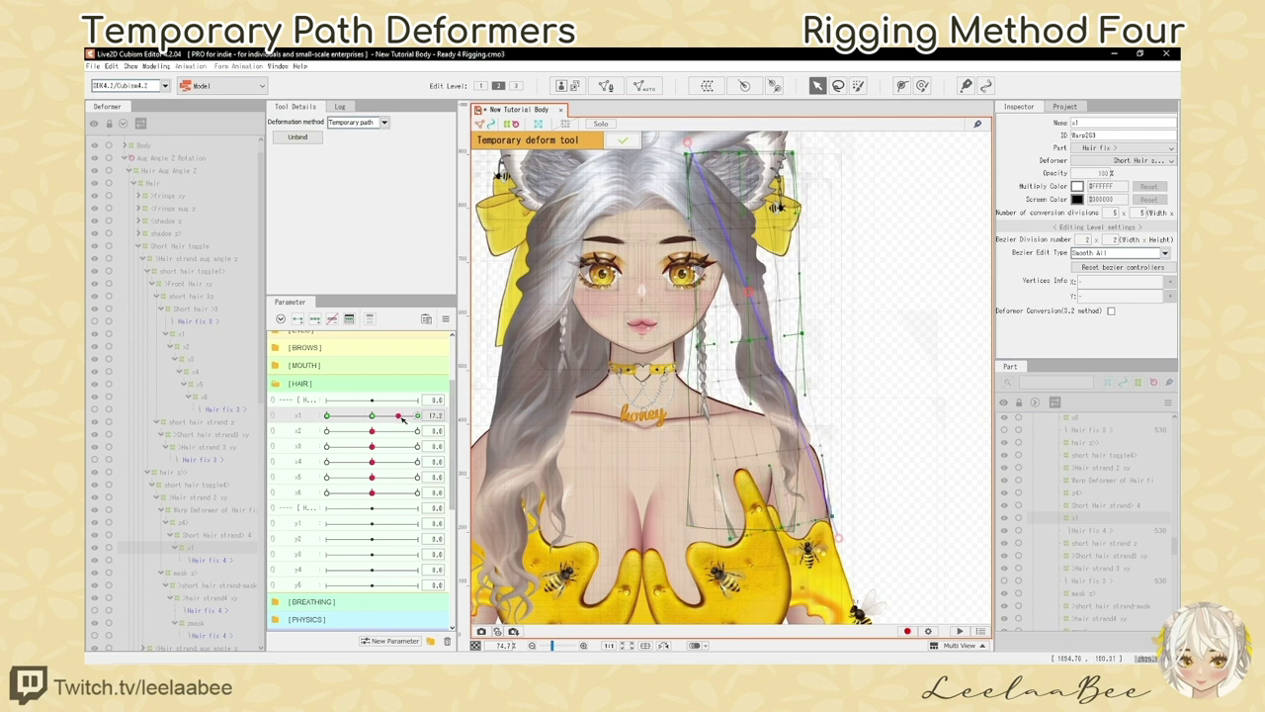
# Set x1 to its minimum key and bend the strand's tip inward across the chest with a new three-point temporary path
pyautogui.click(326, 415)
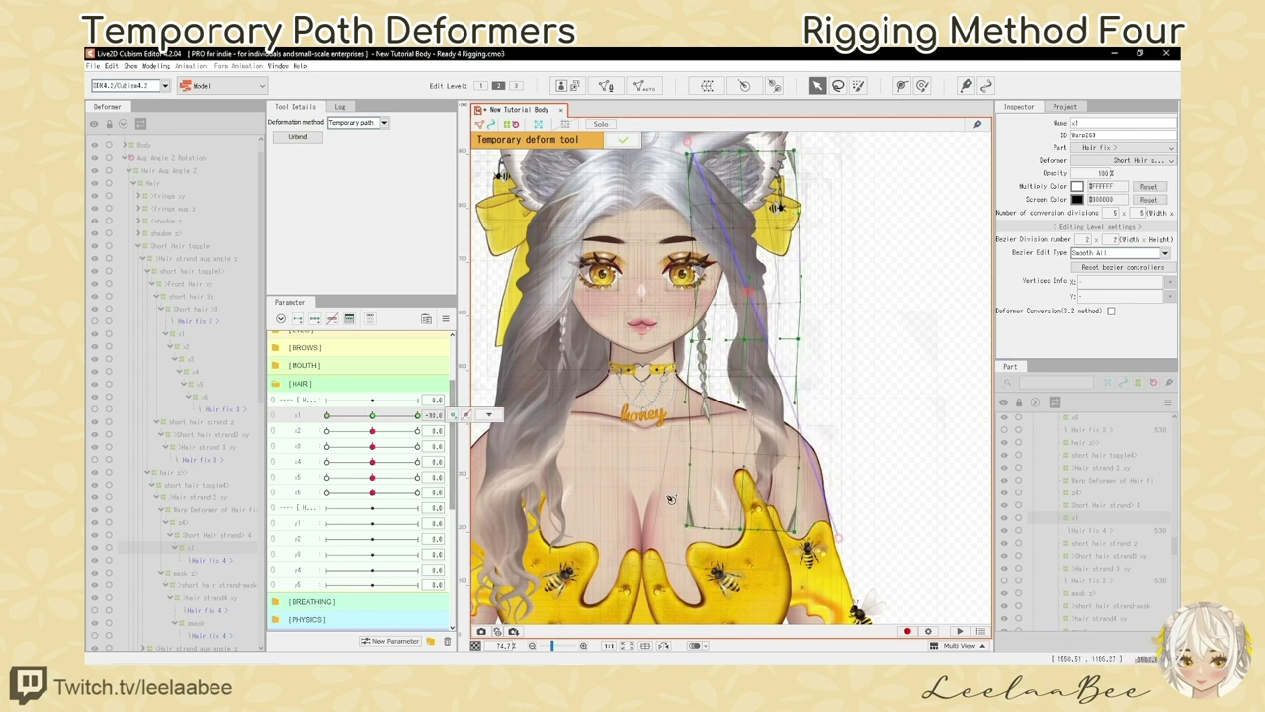
pyautogui.press('ctrl')
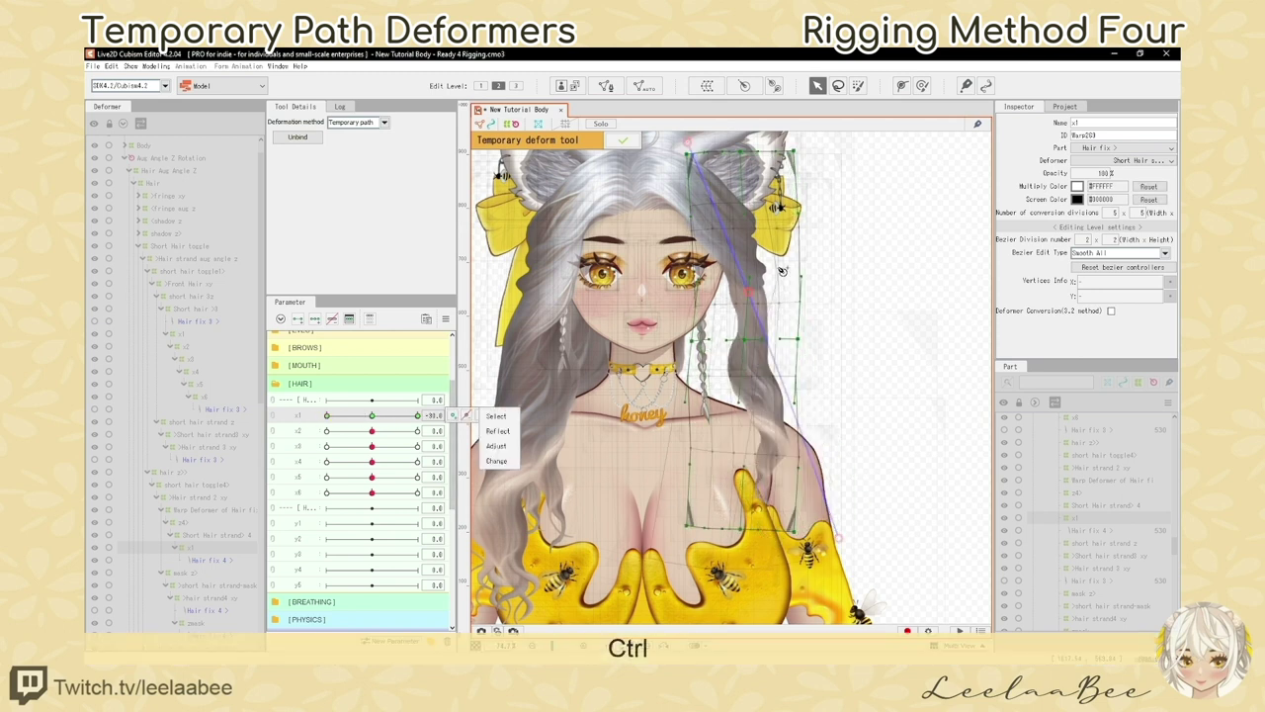
pyautogui.press('ctrl+KP_1')
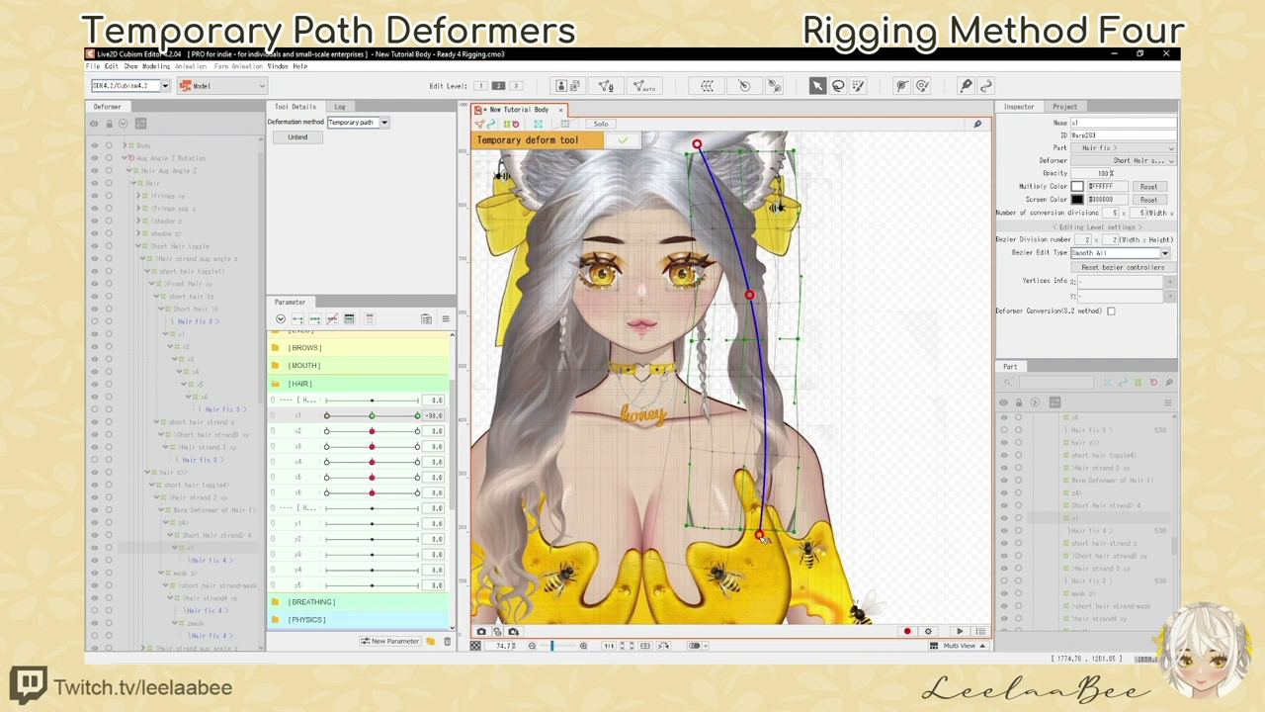
pyautogui.moveTo(759, 534); pyautogui.dragTo(644, 495)
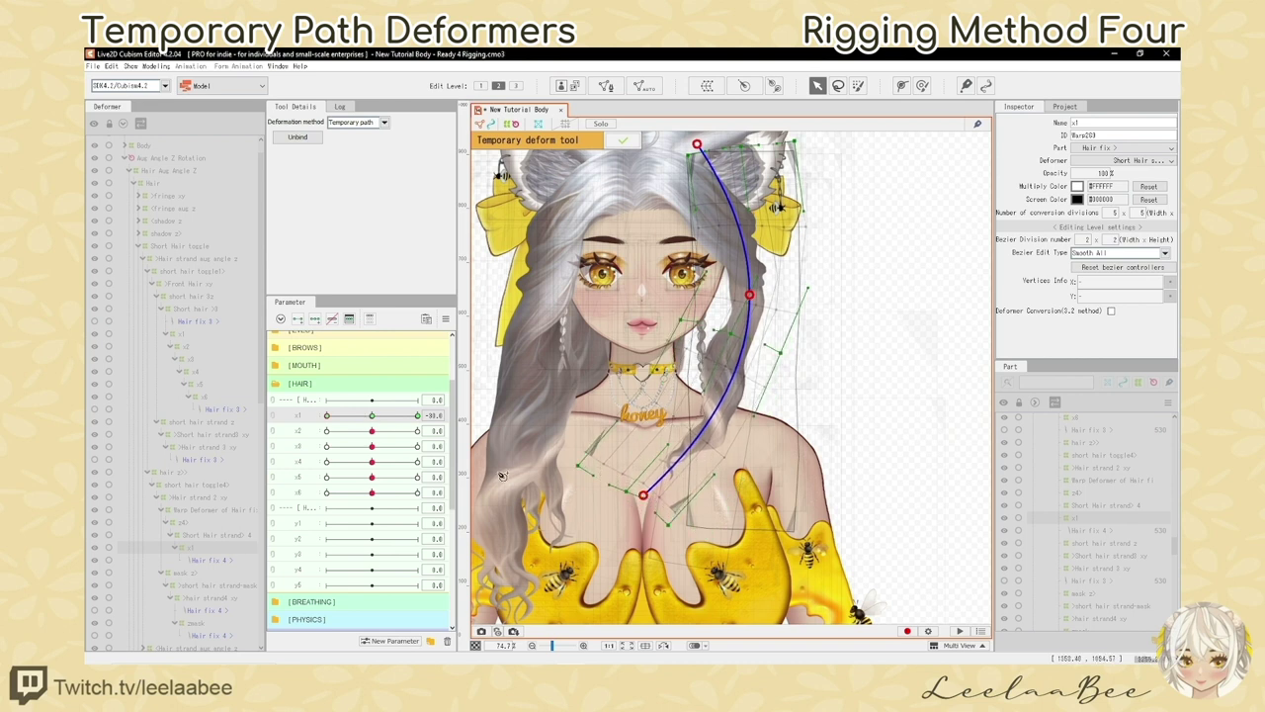
pyautogui.moveTo(372, 417)
pyautogui.mouseDown()
pyautogui.moveTo(331, 419)
pyautogui.moveTo(372, 415)
pyautogui.mouseUp()
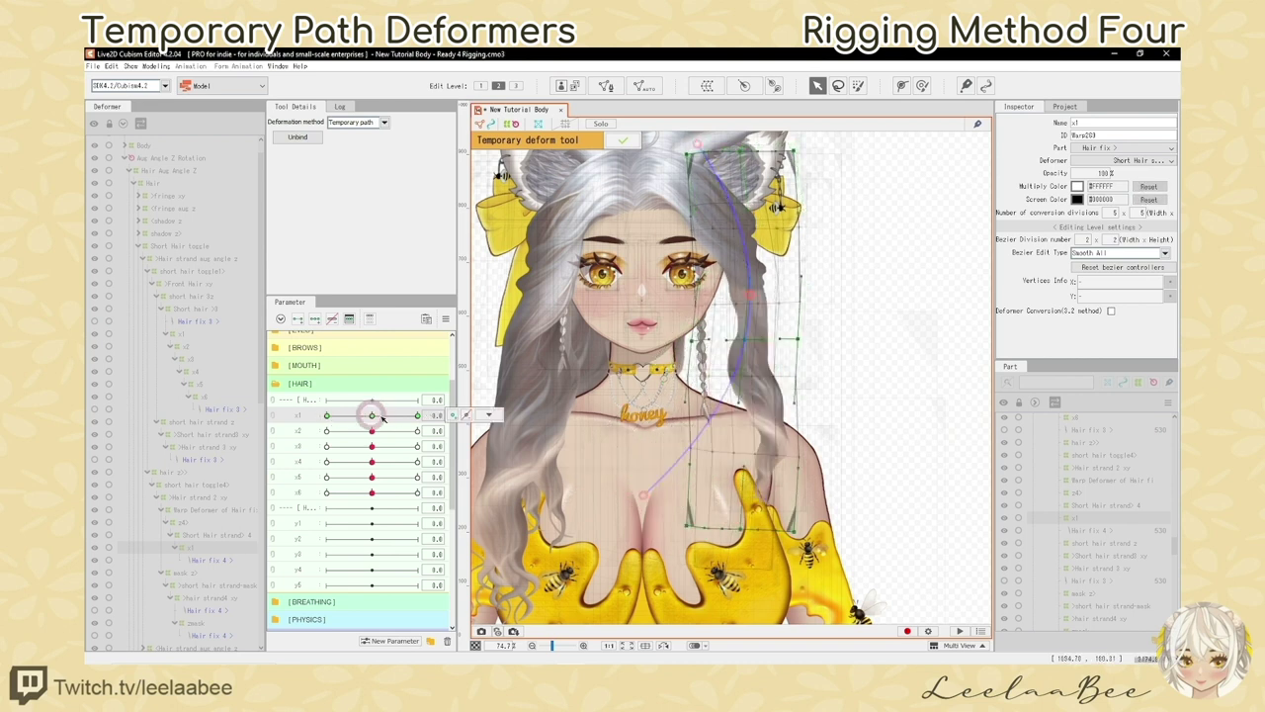
# Set the x1 deformer's conversion divisions to 10 × 10, check the swing across its keys and finish the temporary deformation
pyautogui.moveTo(1109, 215)
pyautogui.mouseDown()
pyautogui.moveTo(1150, 214)
pyautogui.moveTo(1109, 214)
pyautogui.mouseUp()
pyautogui.moveTo(373, 415); pyautogui.dragTo(326, 416)
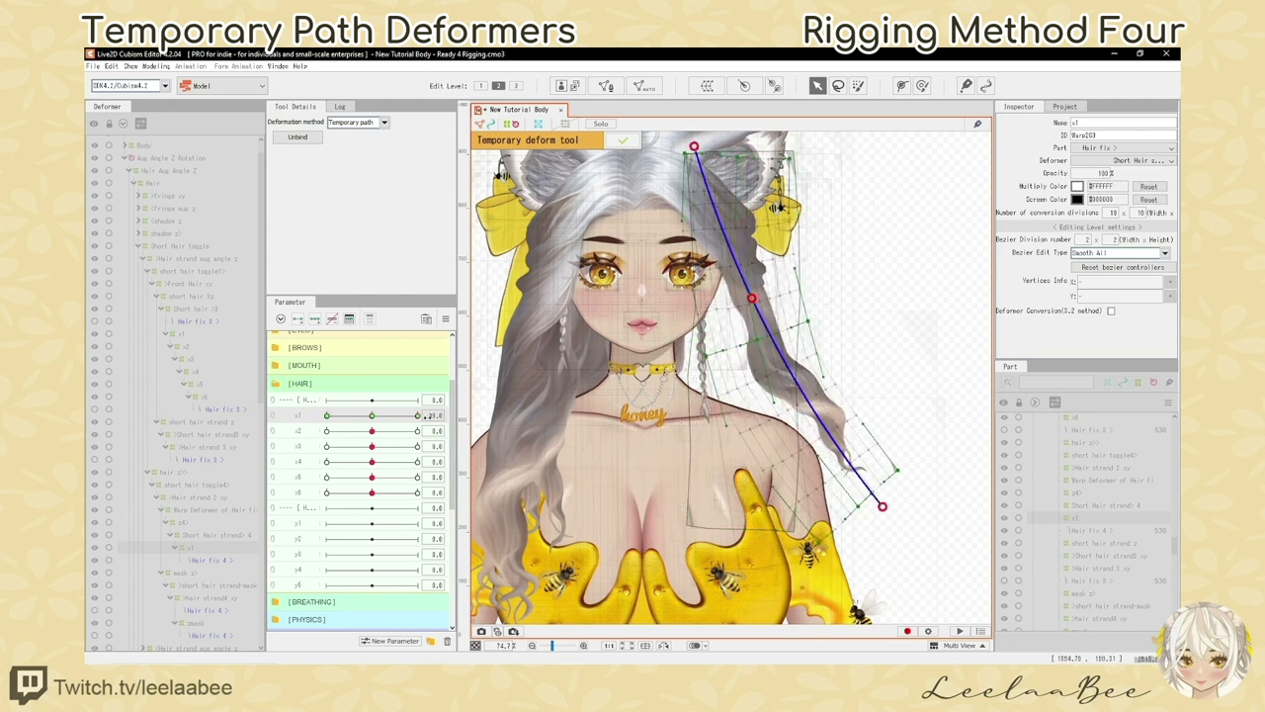
pyautogui.moveTo(419, 416); pyautogui.dragTo(447, 444)
pyautogui.click(372, 416)
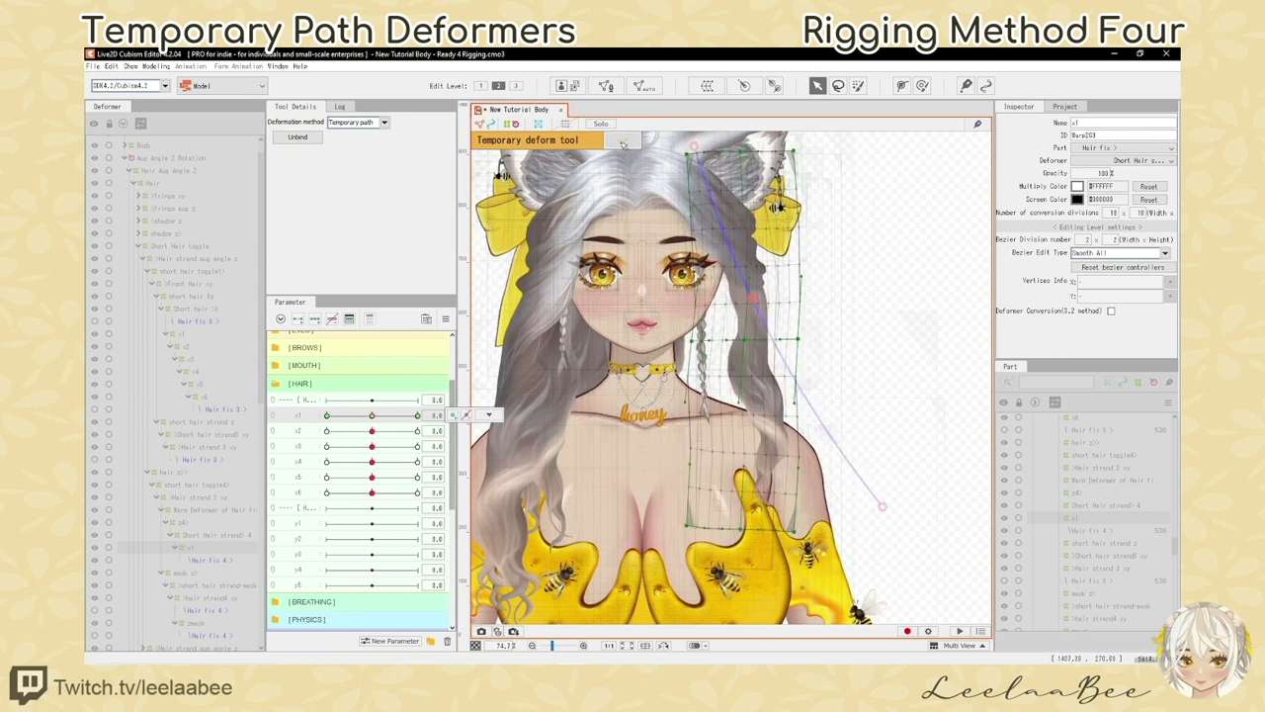
pyautogui.click(623, 146)
pyautogui.click(326, 416)
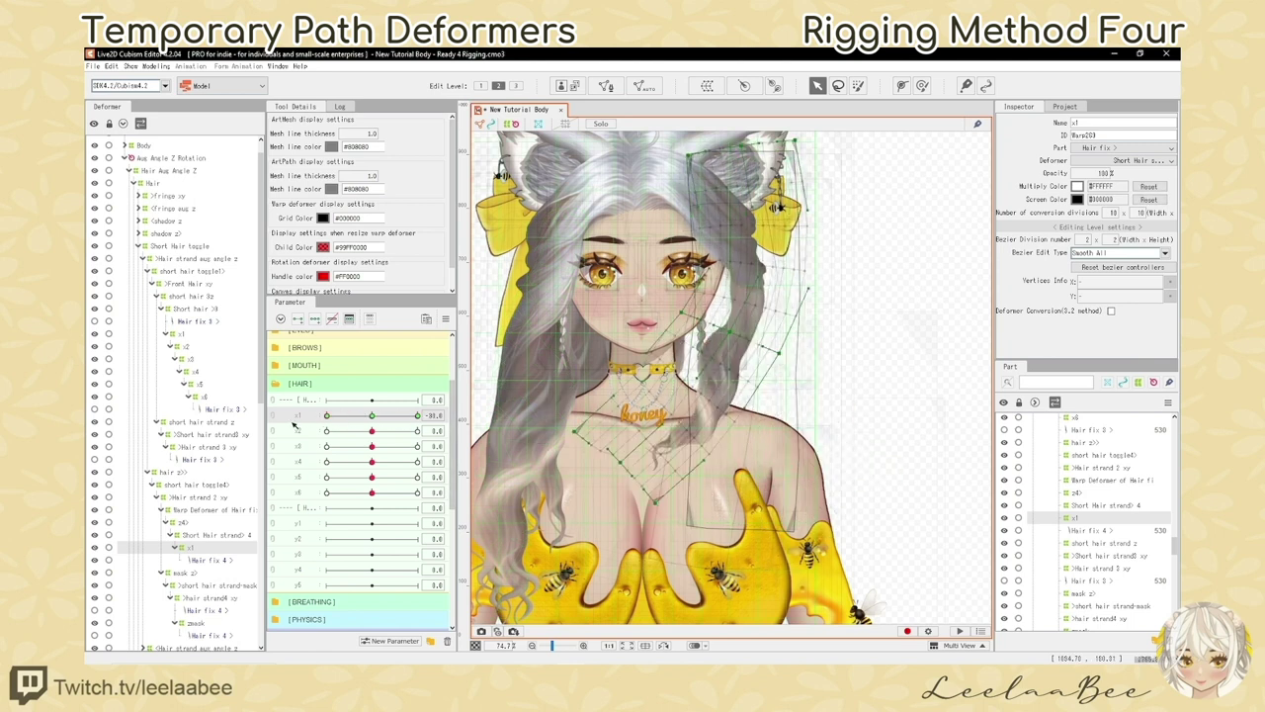
# Create a warp deformer named x2 as the parent of Hair fix 4, inside x1
pyautogui.click(226, 562)
pyautogui.click(707, 85)
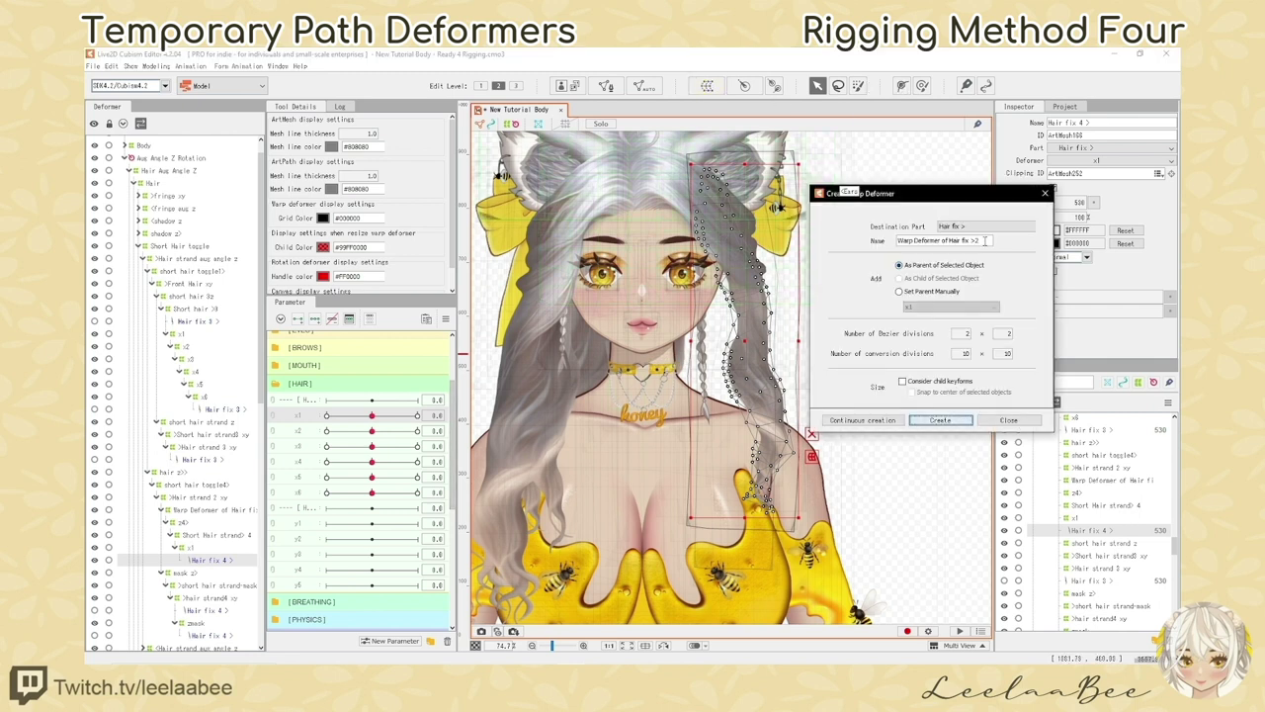
pyautogui.tripleClick(986, 241)
pyautogui.write('x2')
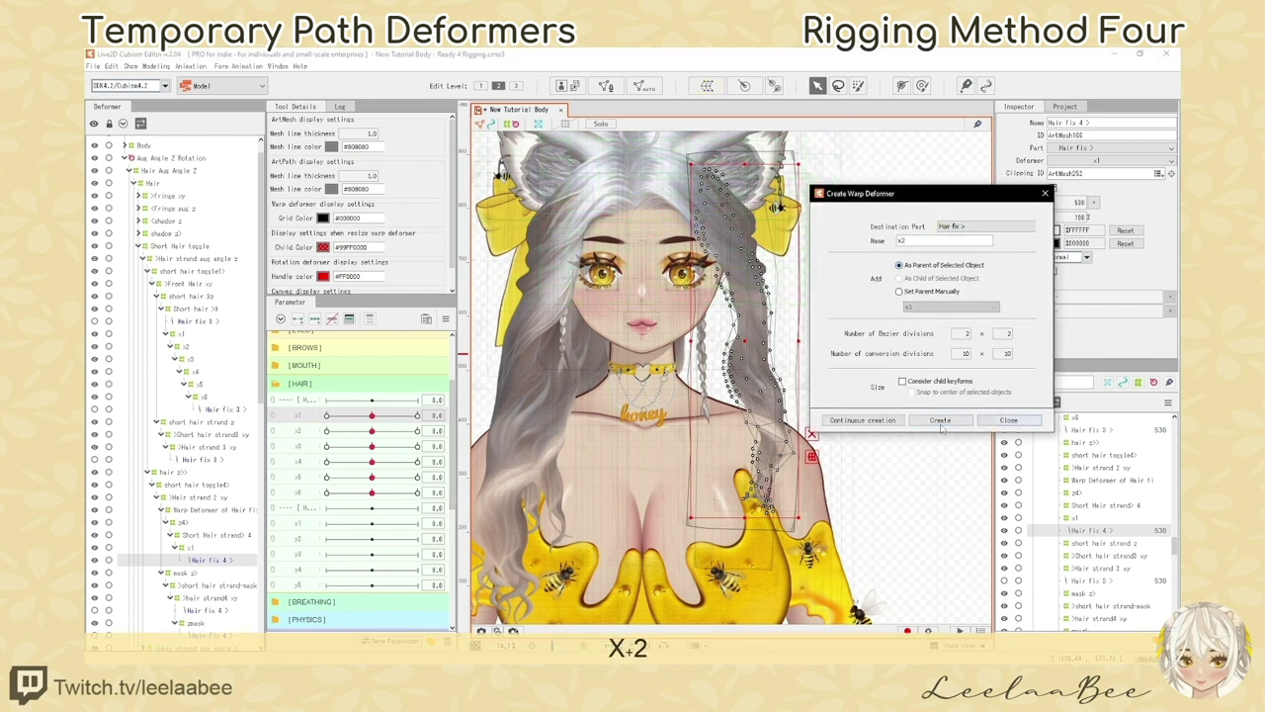
pyautogui.click(941, 420)
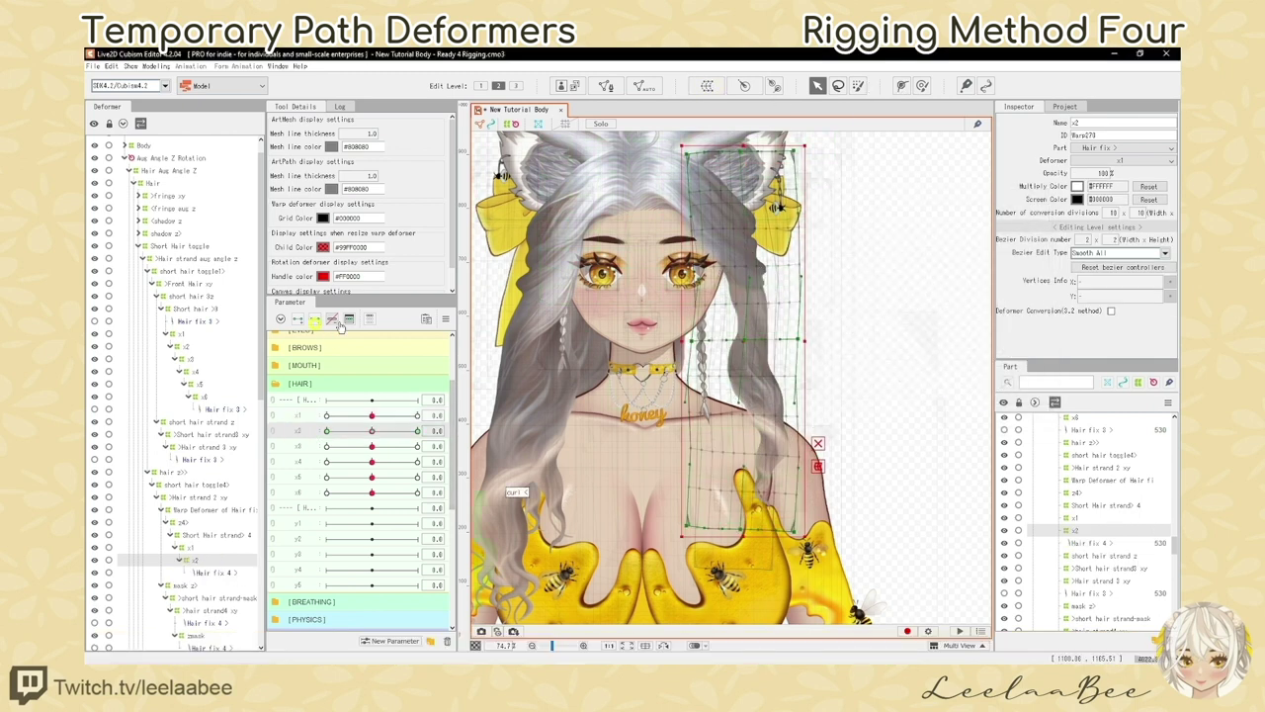
# With x1 and x2 at their maximum keys, bend the strand's lower part outward and up using a four-point temporary path
pyautogui.moveTo(372, 432); pyautogui.dragTo(417, 431)
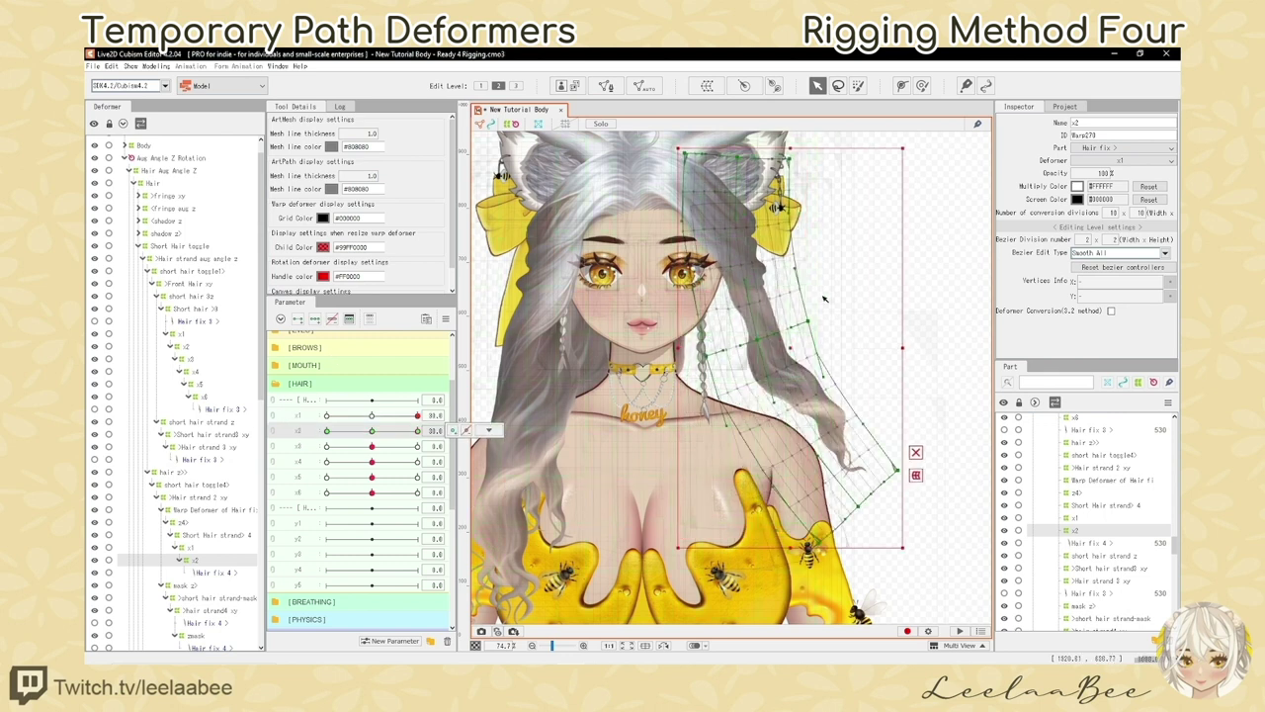
pyautogui.press('ctrl+KP_1')
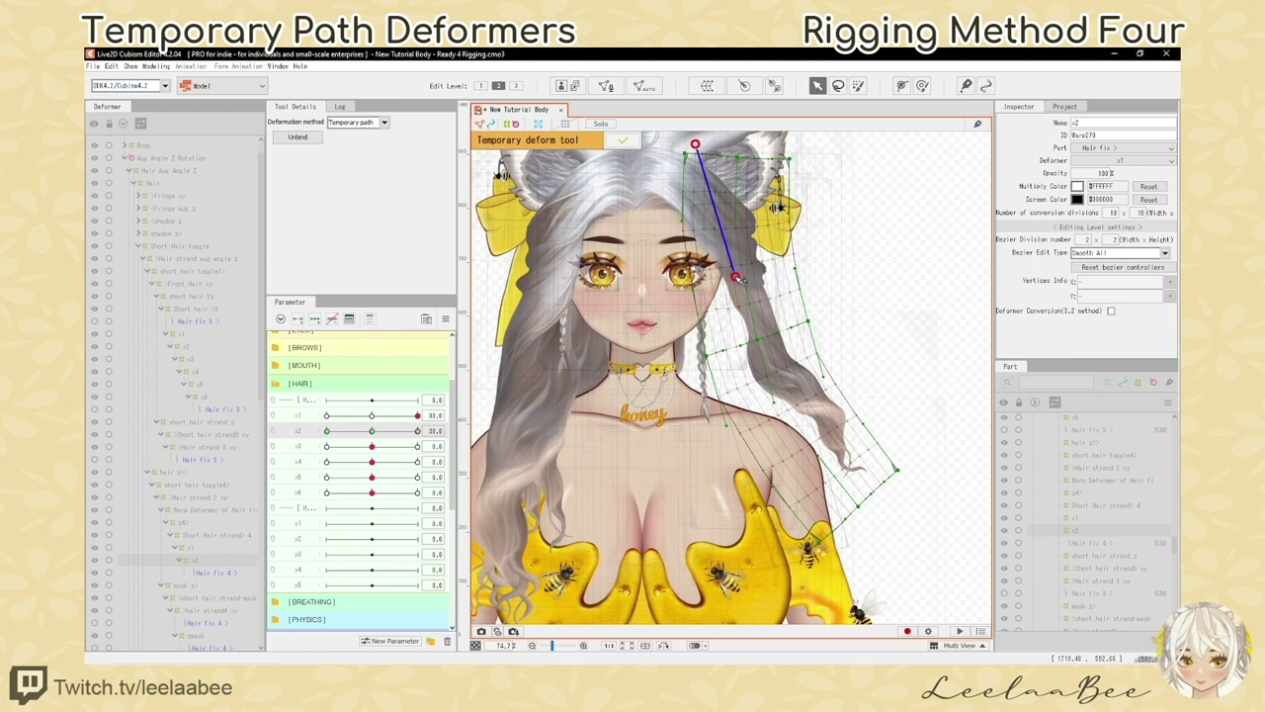
pyautogui.click(755, 318)
pyautogui.click(892, 484)
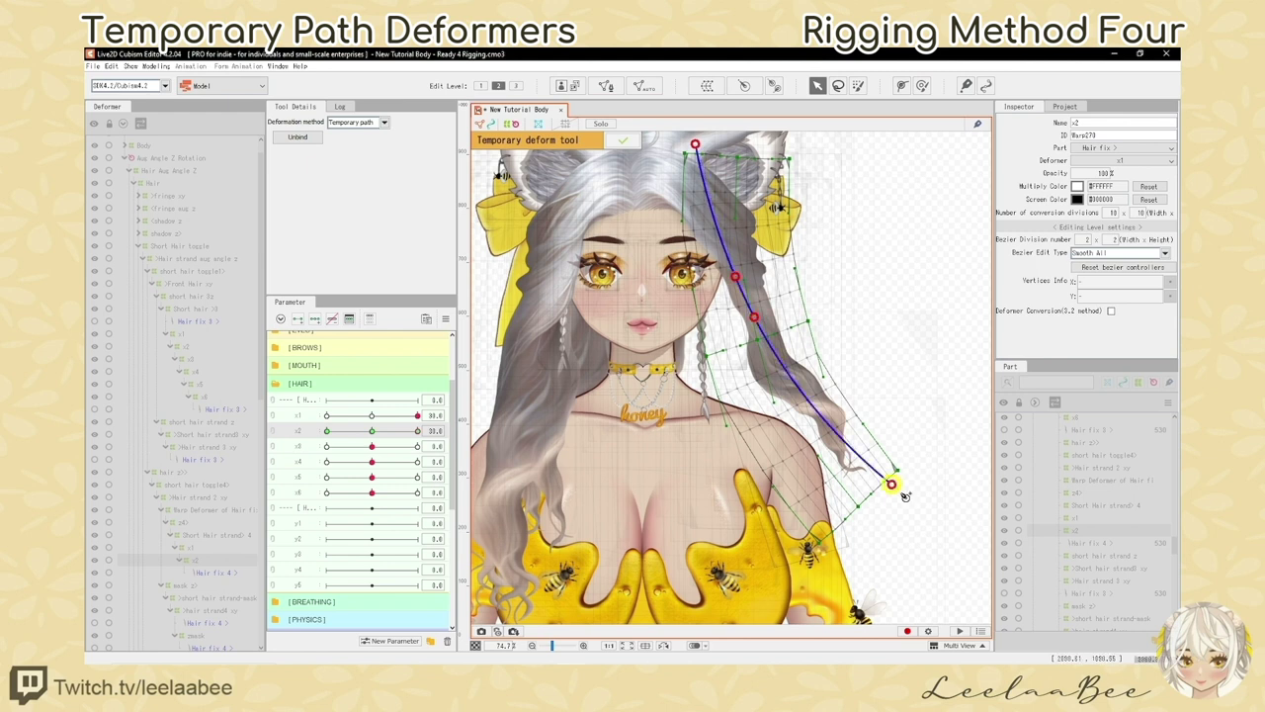
pyautogui.moveTo(892, 485); pyautogui.dragTo(941, 403)
pyautogui.click(372, 431)
pyautogui.click(417, 431)
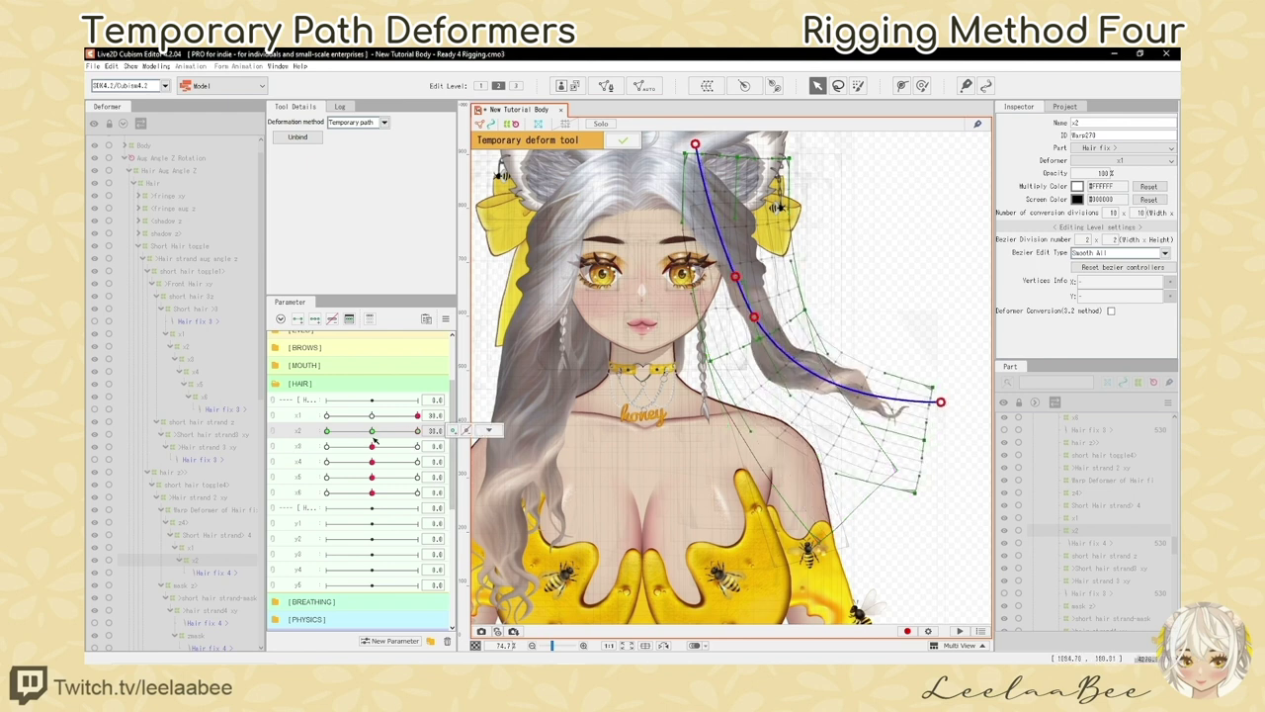
pyautogui.click(372, 431)
# With x1 and x2 at their minimum keys, curl the strand's tip further inward using a four-point temporary path, and check x2's swing
pyautogui.moveTo(371, 430); pyautogui.dragTo(326, 417)
pyautogui.click(372, 416)
pyautogui.click(326, 430)
pyautogui.press('ctrl+KP_1')
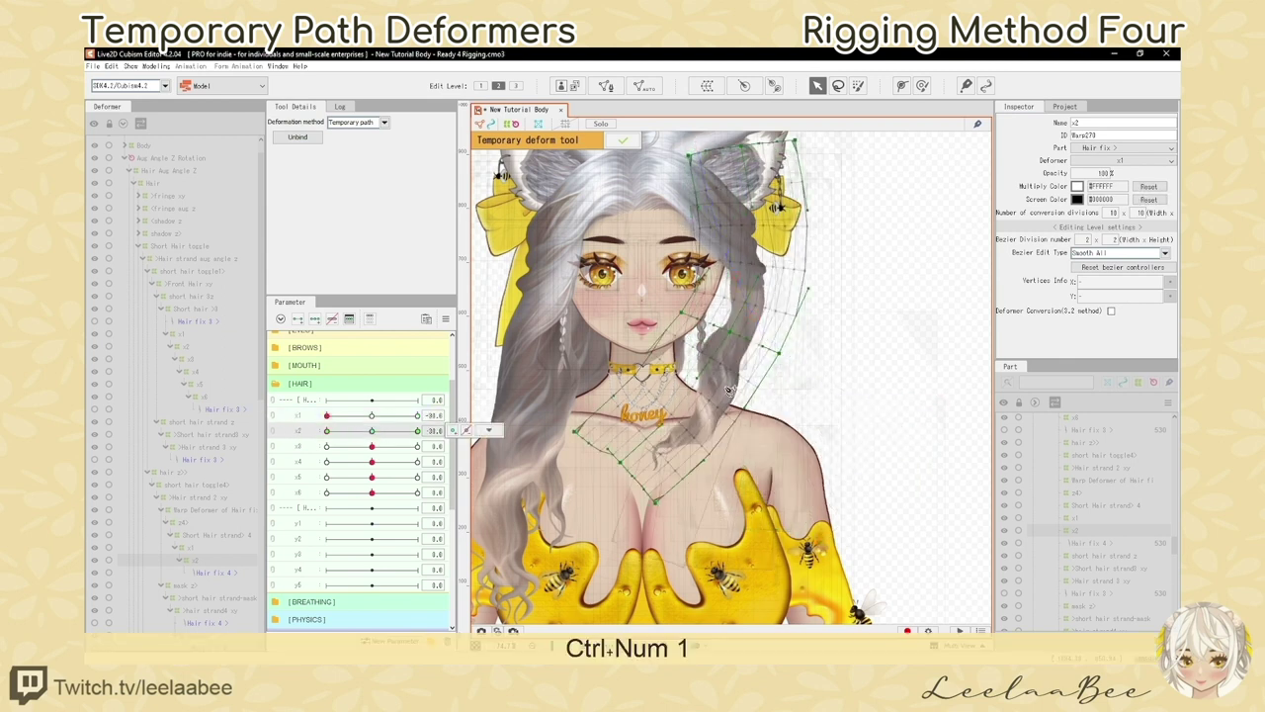
pyautogui.click(703, 143)
pyautogui.click(747, 285)
pyautogui.click(743, 322)
pyautogui.click(624, 486)
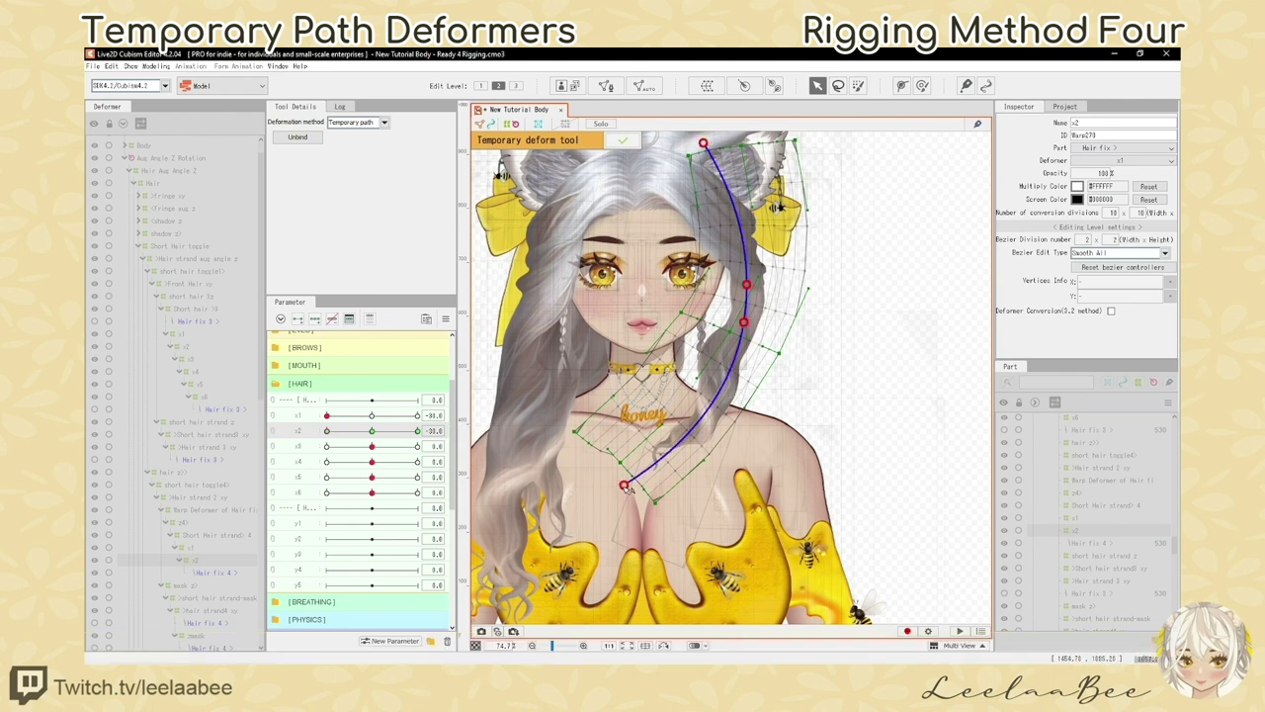
pyautogui.moveTo(624, 485); pyautogui.dragTo(592, 441)
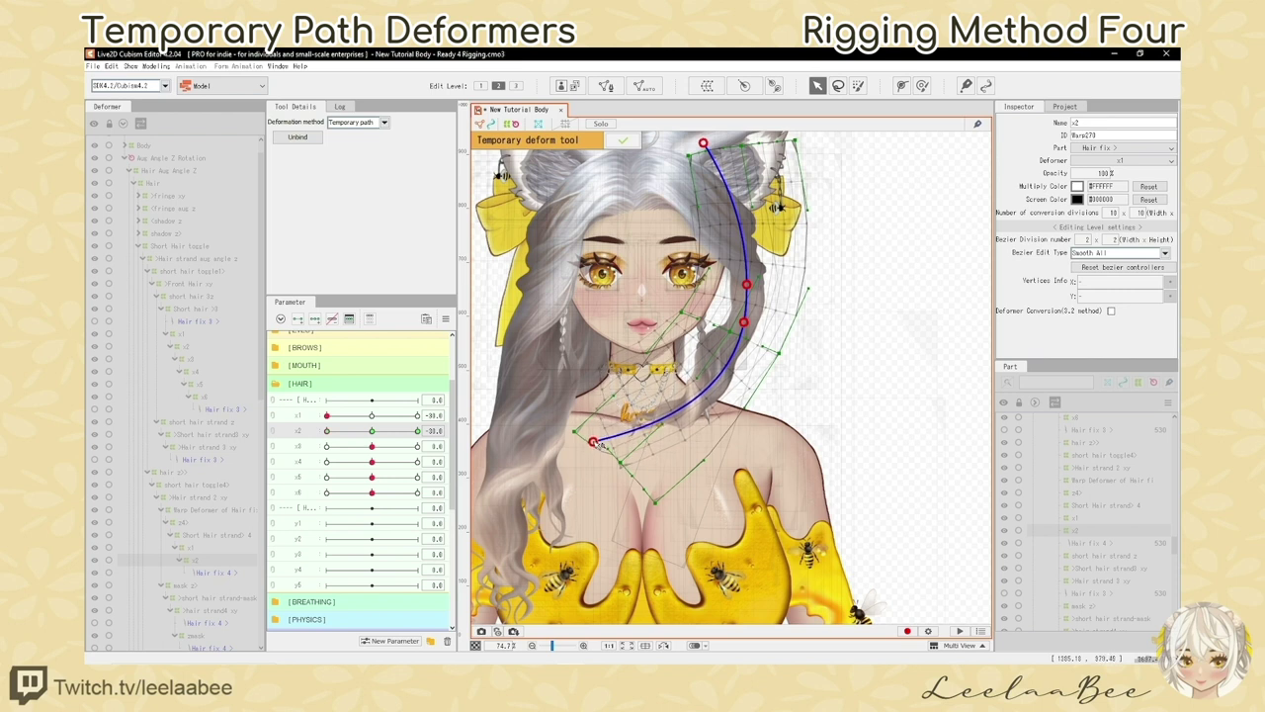
pyautogui.moveTo(371, 432); pyautogui.dragTo(319, 432)
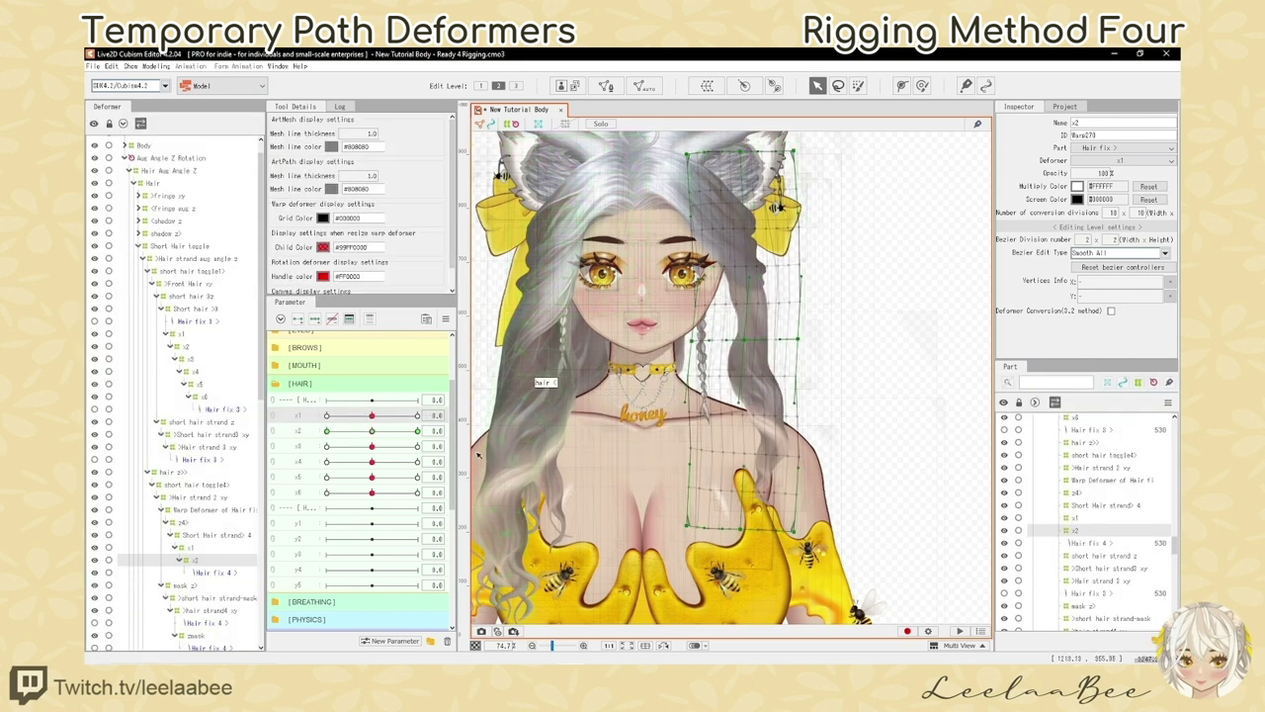
# Create a warp deformer named x3 as the parent of Hair fix 4, inside x2
pyautogui.click(213, 572)
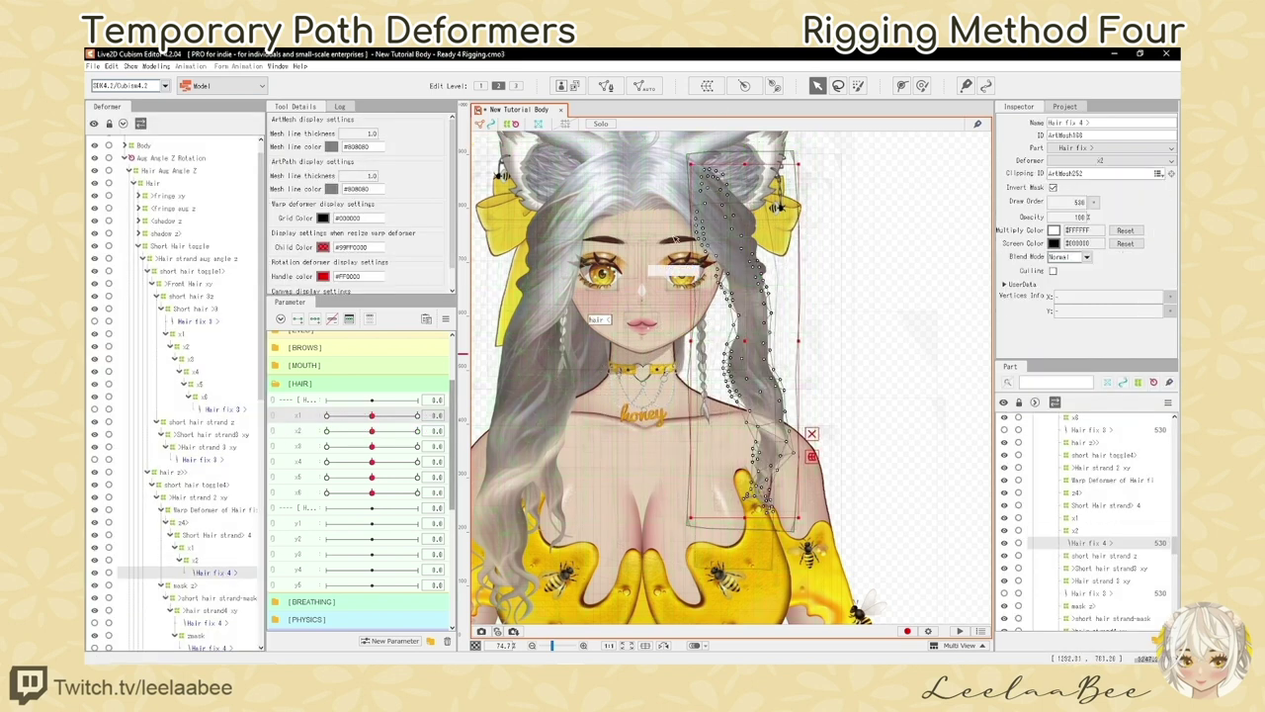
pyautogui.click(707, 85)
pyautogui.write('x3')
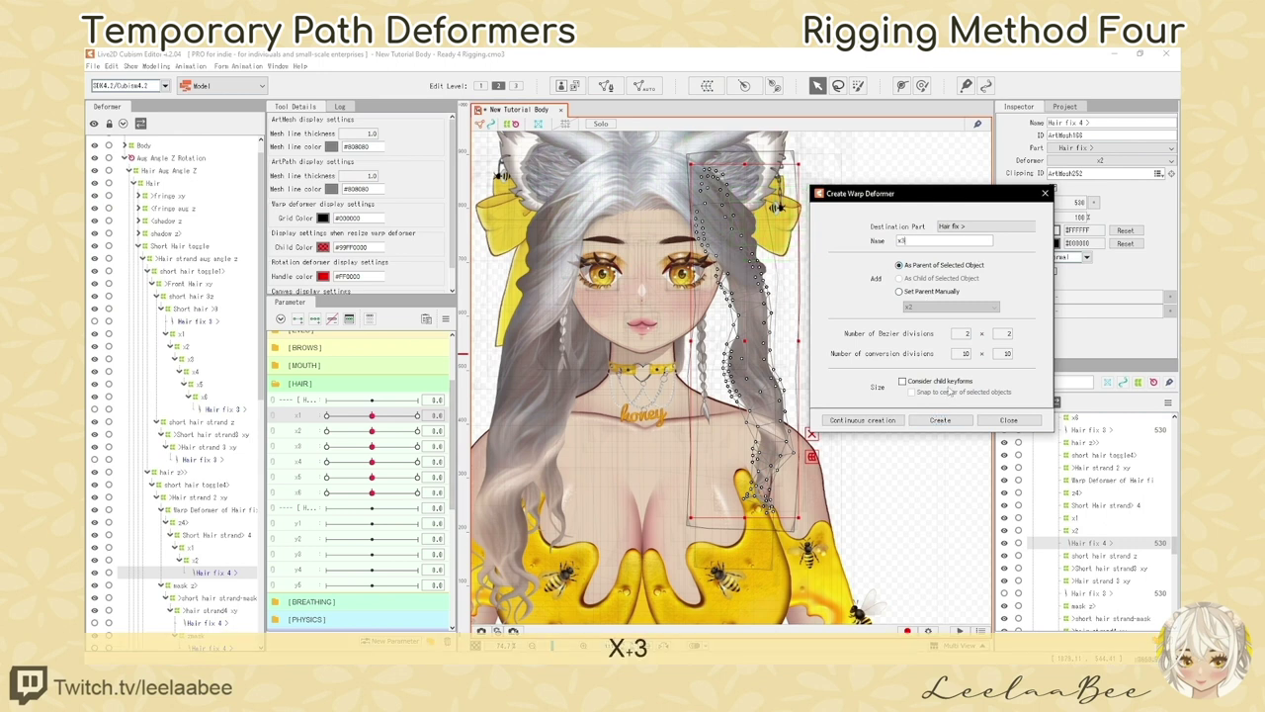
pyautogui.click(947, 423)
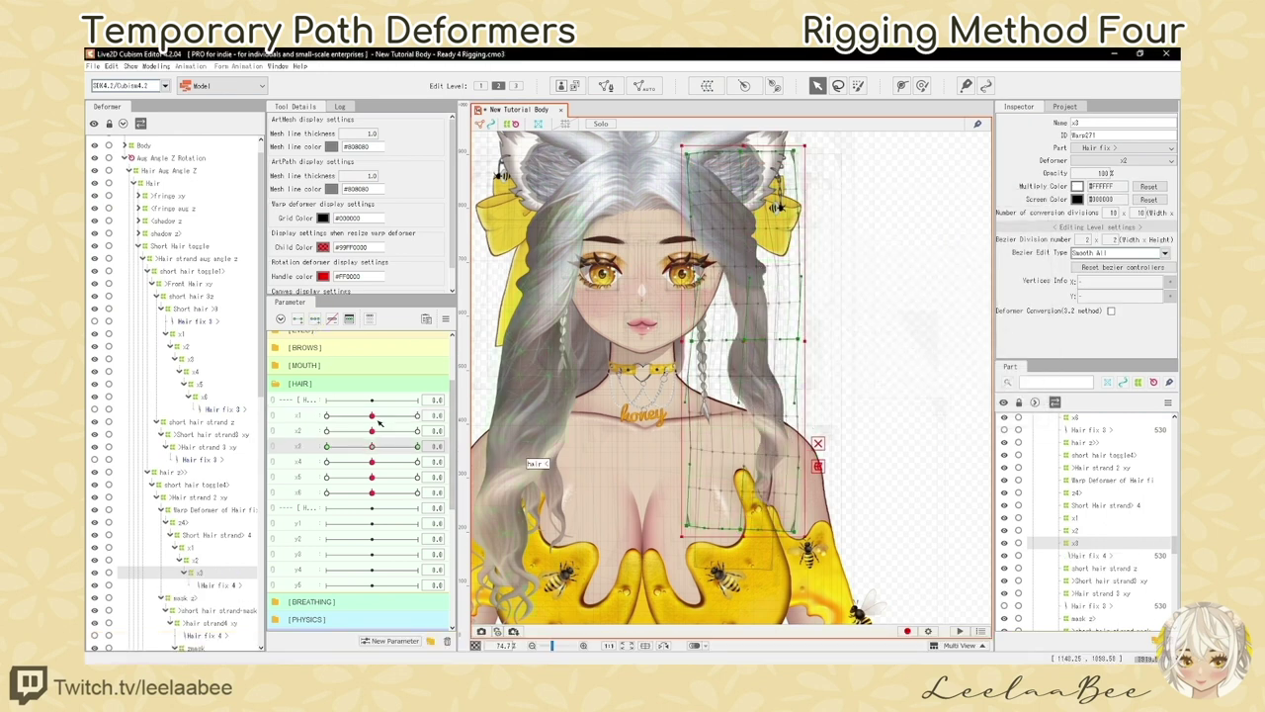
# With x1, x2 and x3 at their maximum keys, lift the strand's tip using a five-point temporary path and check x3's swing
pyautogui.click(417, 417)
pyautogui.click(418, 431)
pyautogui.click(417, 447)
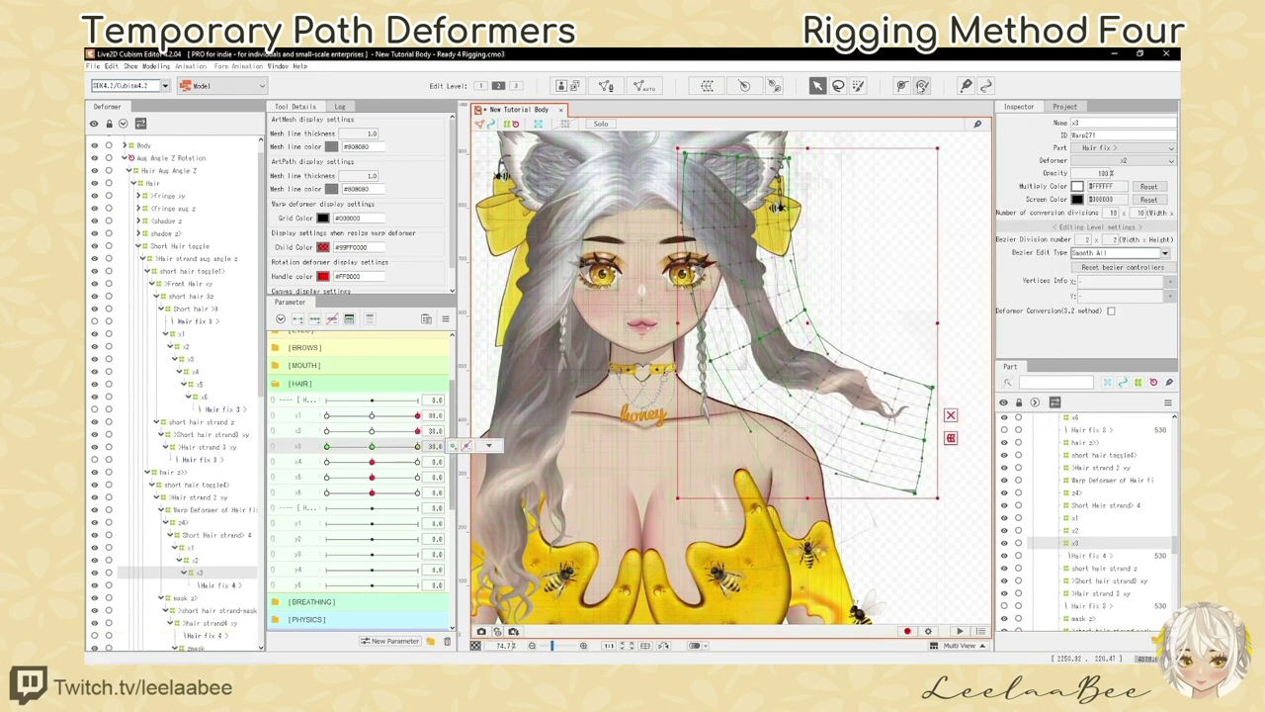
pyautogui.click(922, 87)
pyautogui.click(698, 147)
pyautogui.click(736, 283)
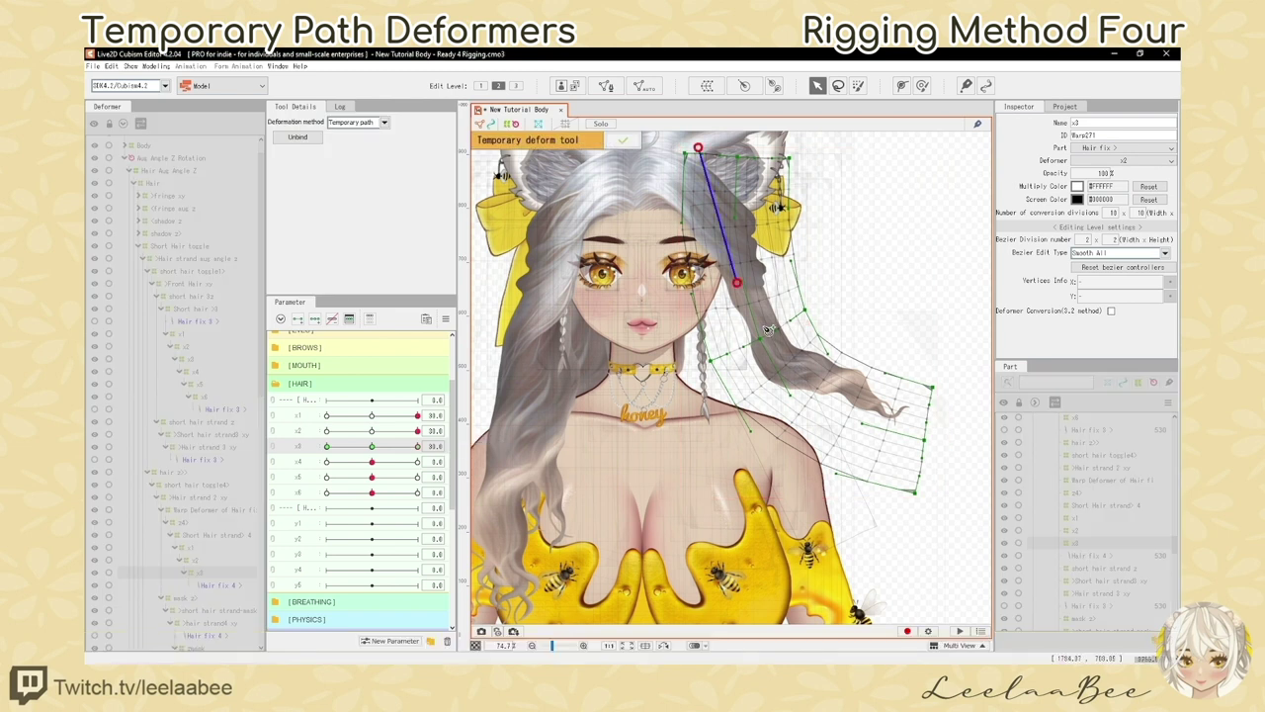
pyautogui.click(766, 329)
pyautogui.click(802, 370)
pyautogui.click(959, 427)
pyautogui.hotkey('ctrl', 'z')
pyautogui.moveTo(959, 427); pyautogui.dragTo(975, 375)
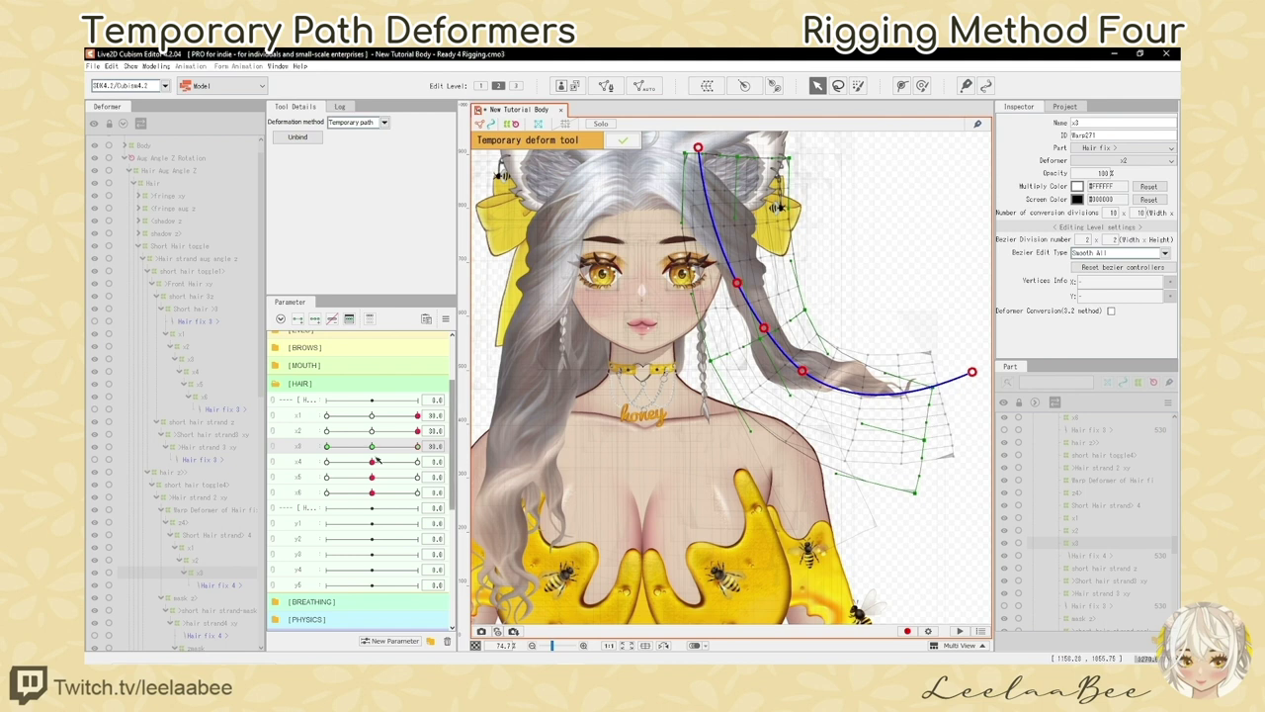
pyautogui.moveTo(373, 447); pyautogui.dragTo(432, 447)
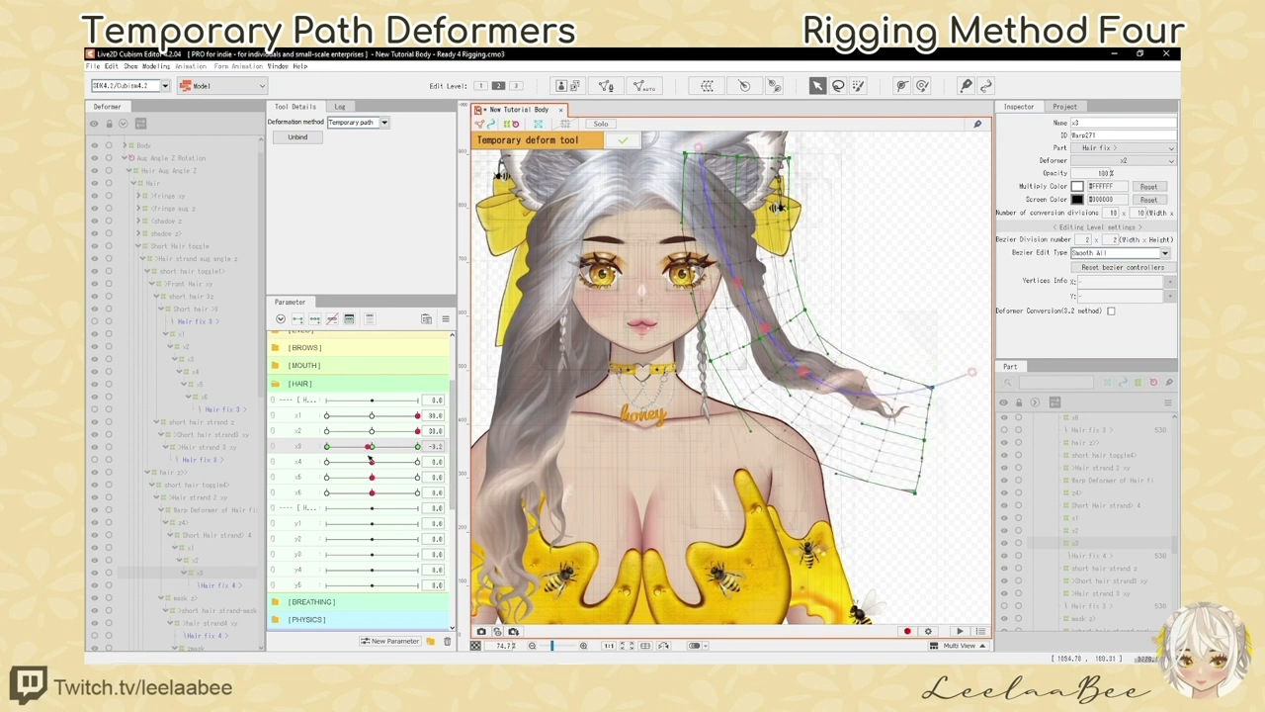
pyautogui.click(435, 415)
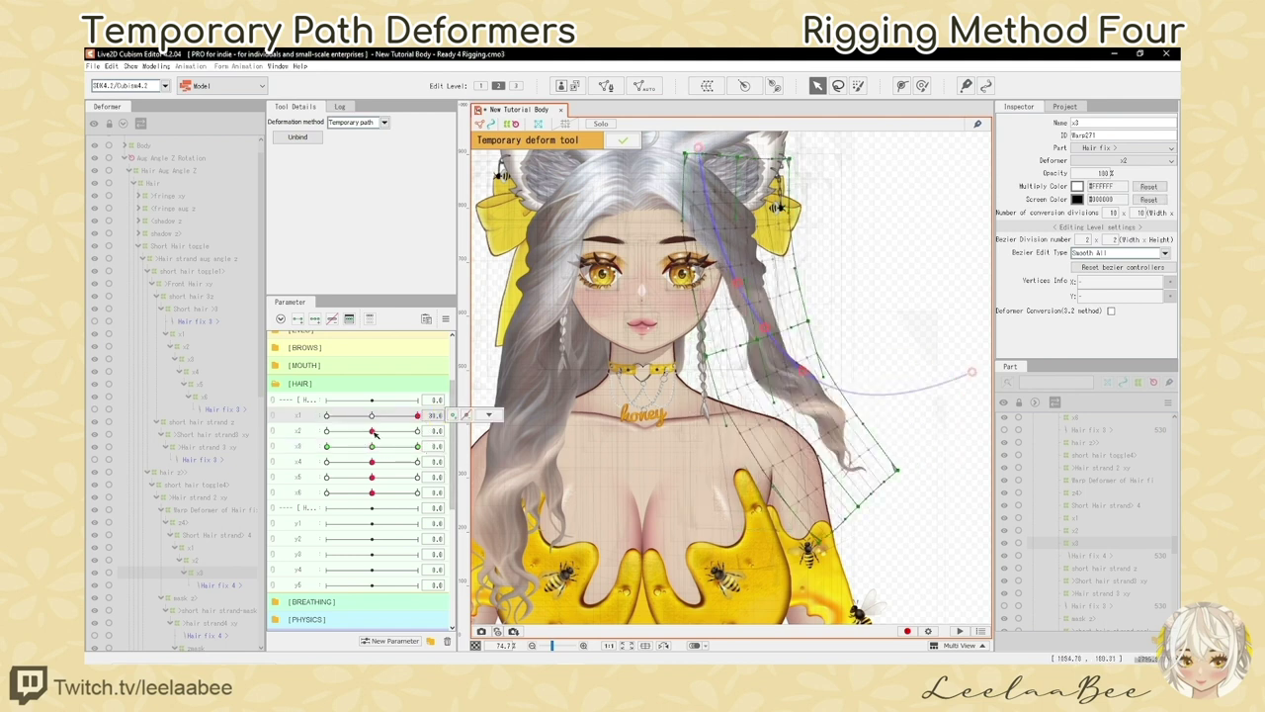
# With x1, x2 and x3 at their minimum keys, curl the strand's tip further inward using a five-point temporary path
pyautogui.moveTo(374, 433); pyautogui.dragTo(319, 432)
pyautogui.click(432, 447)
pyautogui.click(374, 448)
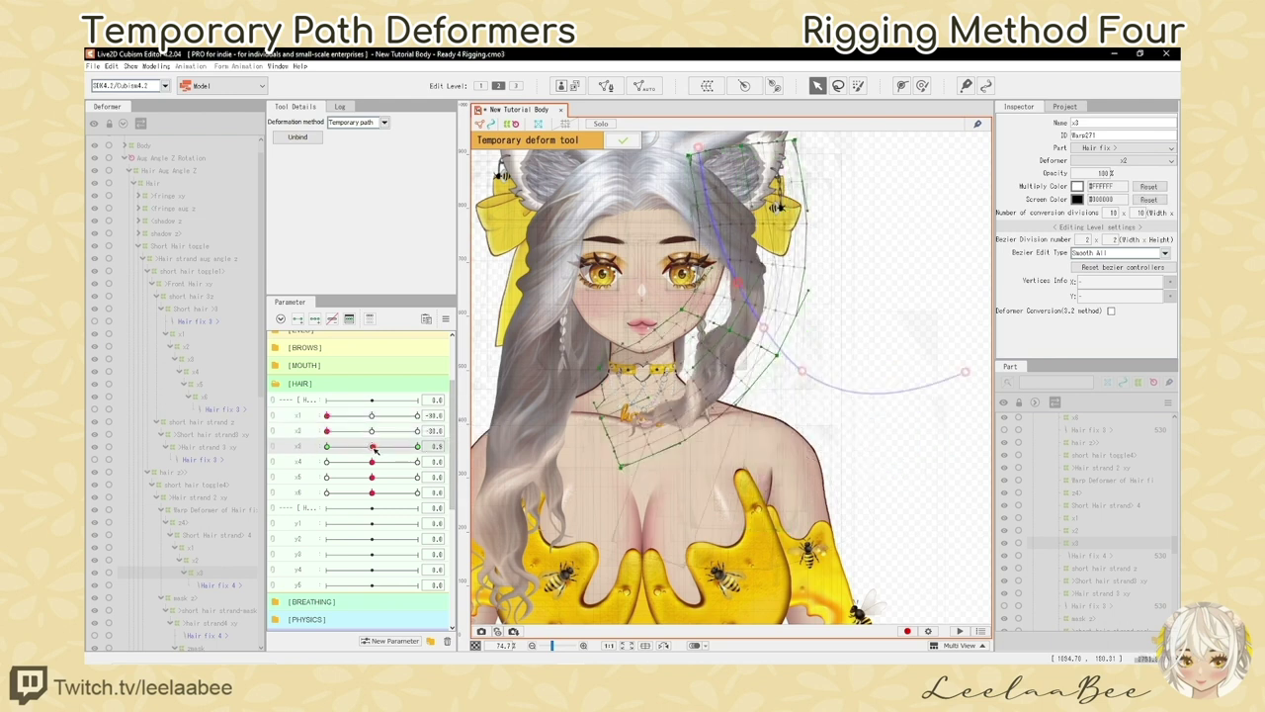
pyautogui.press('ctrl+KP_1')
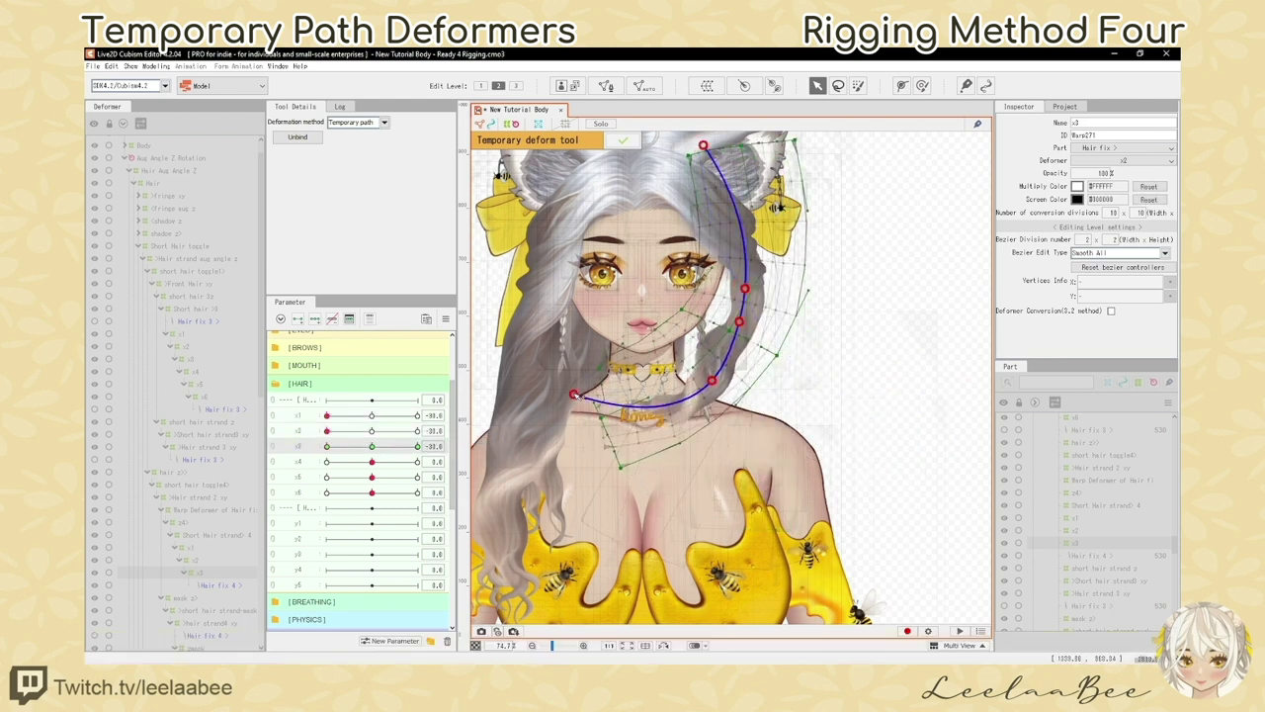
# Create a warp deformer named x4 as the parent of Hair fix 4, inside x3
pyautogui.click(302, 460)
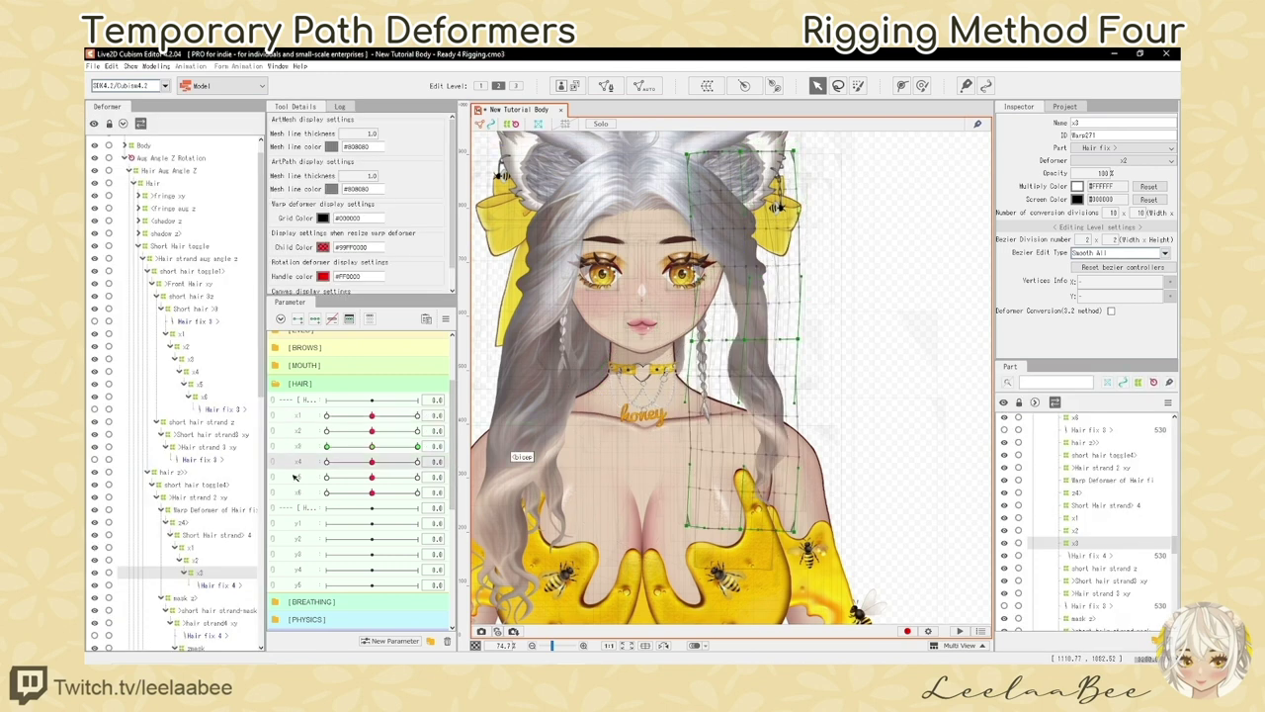
pyautogui.click(707, 86)
pyautogui.write('x4')
# With x1 through x4 at their maximum keys, curl the strand's tip upward using a five-point temporary path and check x4's swing
pyautogui.moveTo(371, 447); pyautogui.dragTo(417, 447)
pyautogui.moveTo(372, 431); pyautogui.dragTo(417, 431)
pyautogui.moveTo(371, 417); pyautogui.dragTo(419, 419)
pyautogui.moveTo(371, 462); pyautogui.dragTo(417, 462)
pyautogui.click(696, 149)
pyautogui.click(953, 357)
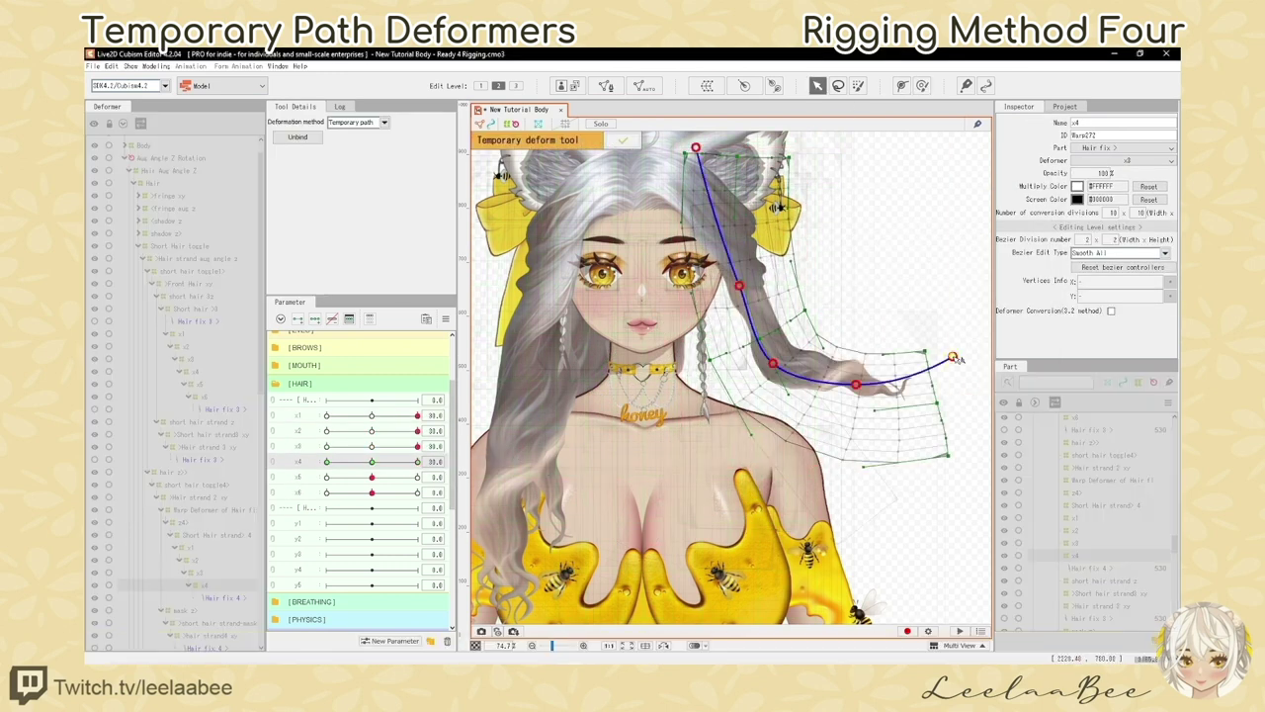
pyautogui.moveTo(955, 358); pyautogui.dragTo(915, 319)
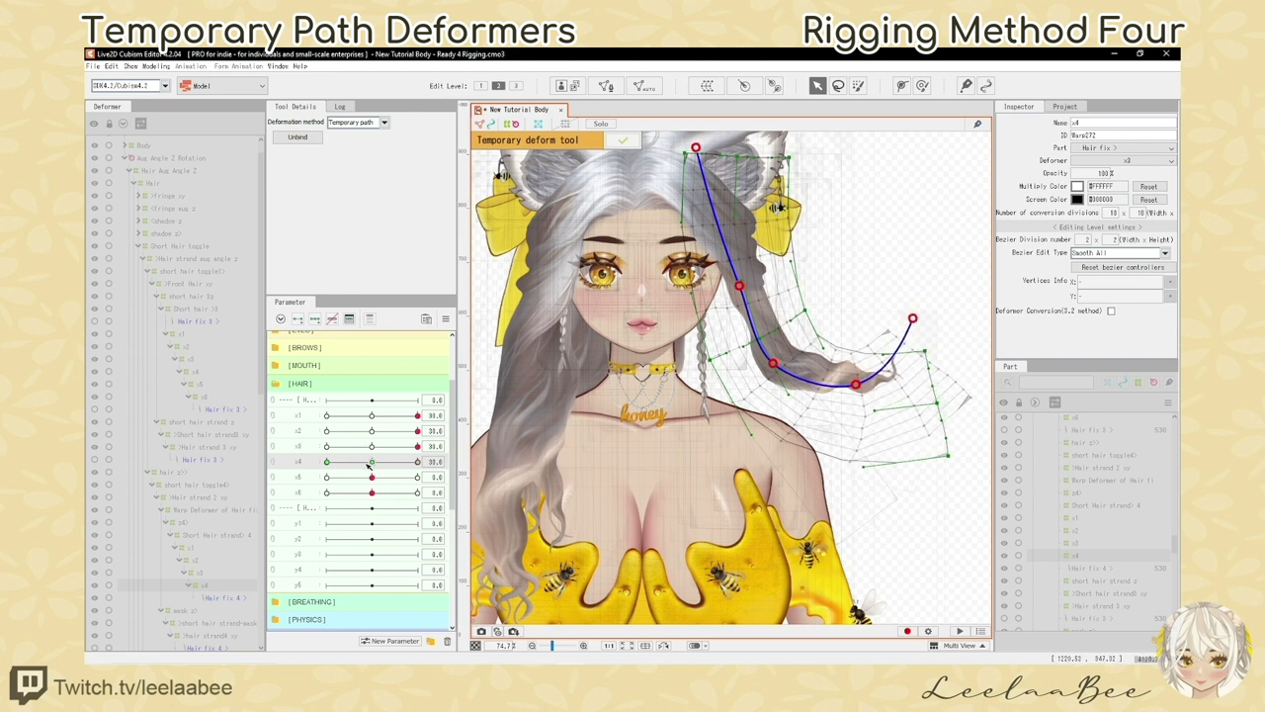
pyautogui.moveTo(371, 464)
pyautogui.mouseDown()
pyautogui.moveTo(422, 469)
pyautogui.moveTo(373, 470)
pyautogui.mouseUp()
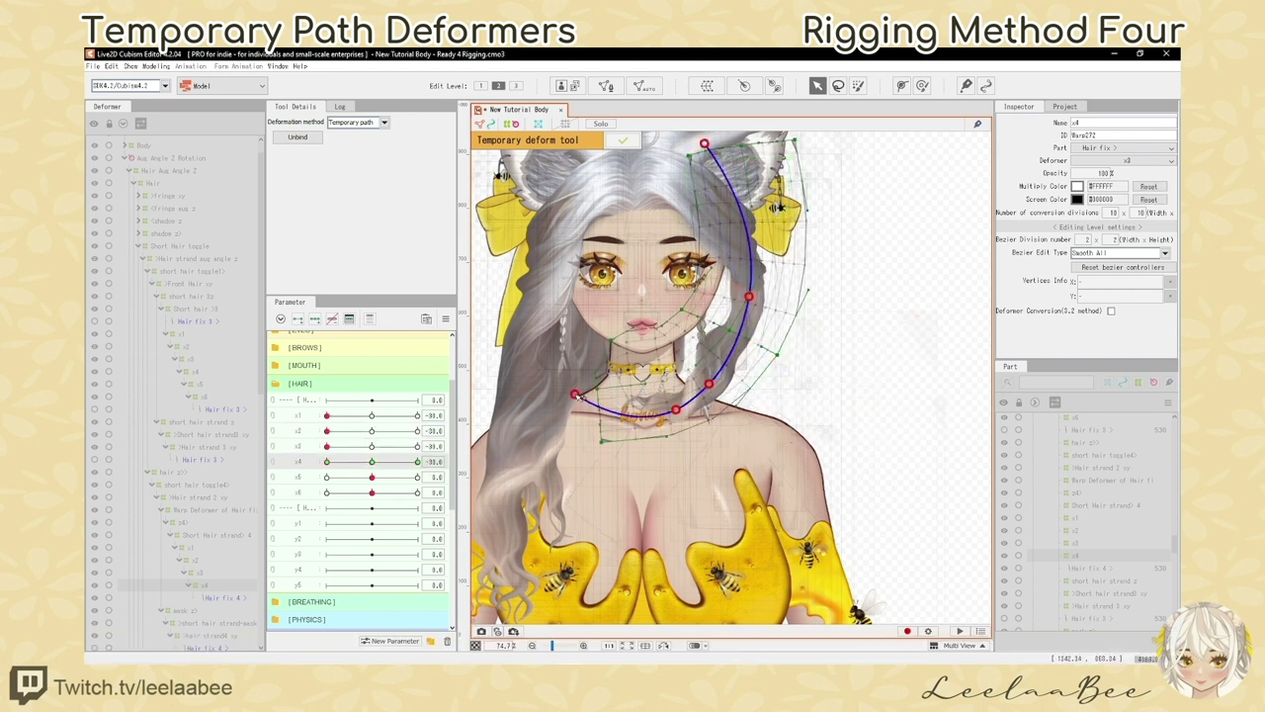
# With x1 through x4 at their minimum keys, lift the strand's tip using a five-point temporary path, check x4's swing and reset the parameters
pyautogui.moveTo(581, 398); pyautogui.dragTo(581, 368)
pyautogui.moveTo(329, 464)
pyautogui.mouseDown()
pyautogui.moveTo(348, 466)
pyautogui.moveTo(326, 468)
pyautogui.mouseUp()
pyautogui.click(373, 463)
pyautogui.click(373, 448)
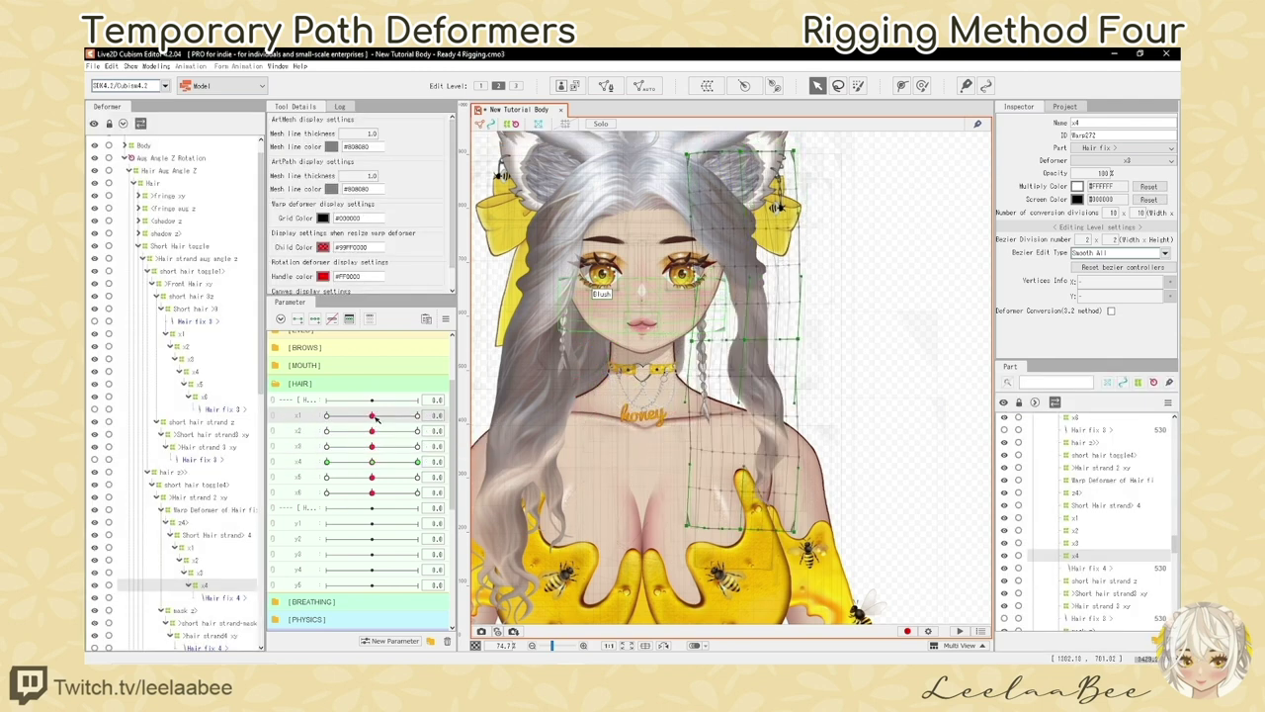
# Combine parameter x1 with x2 and x3 with x4, and preview the strand's swing with the combined controls
pyautogui.click(276, 419)
pyautogui.click(275, 468)
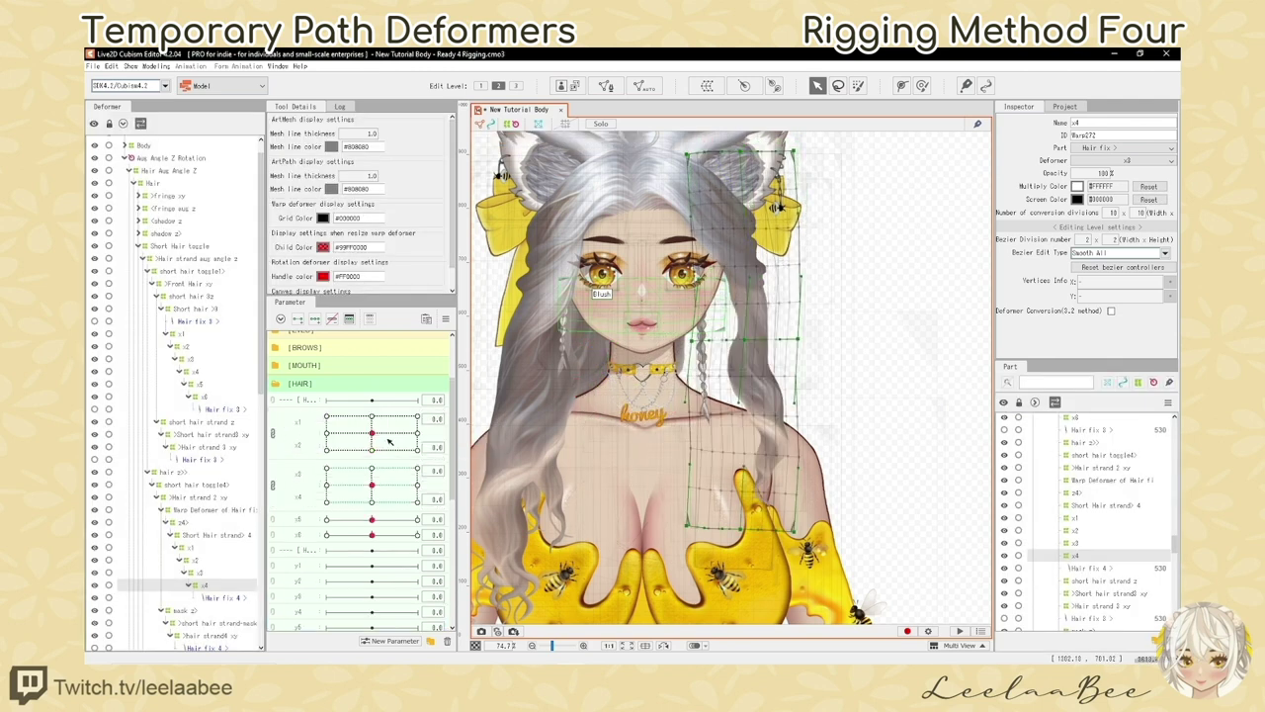
pyautogui.moveTo(373, 434)
pyautogui.mouseDown()
pyautogui.moveTo(330, 423)
pyautogui.moveTo(405, 427)
pyautogui.moveTo(373, 434)
pyautogui.mouseUp()
pyautogui.moveTo(373, 486); pyautogui.dragTo(395, 504)
pyautogui.press('h')
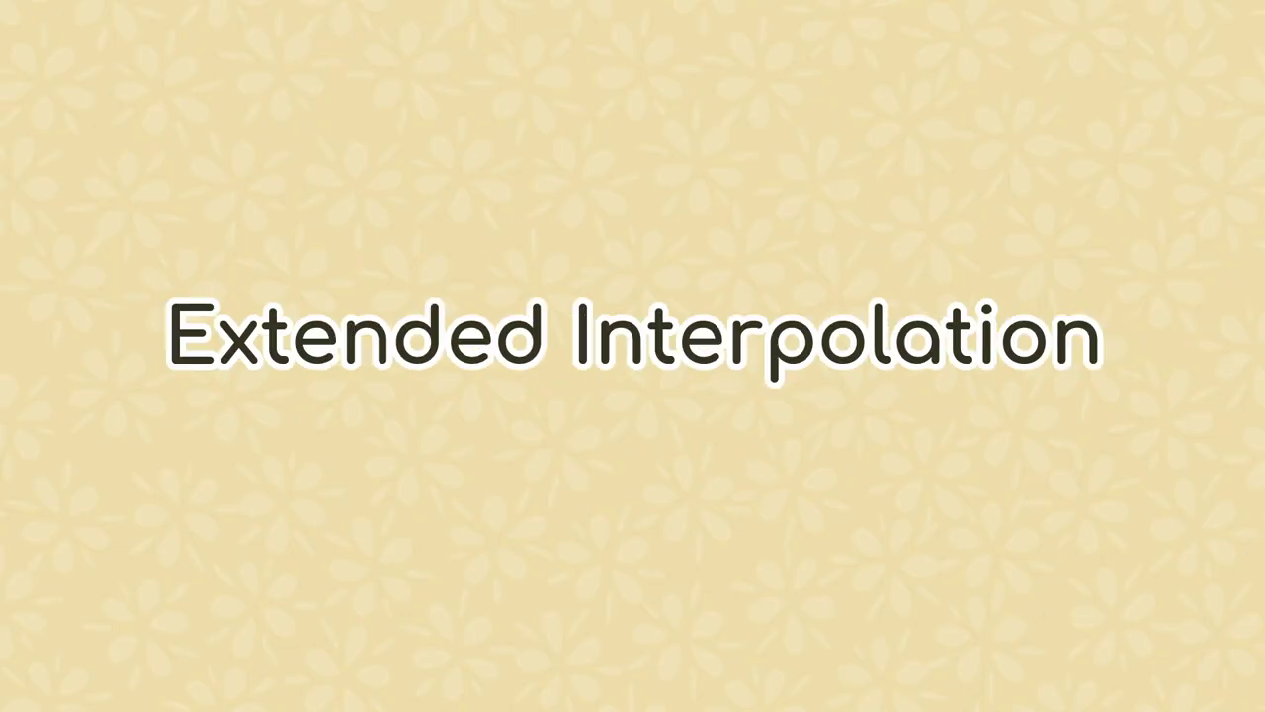